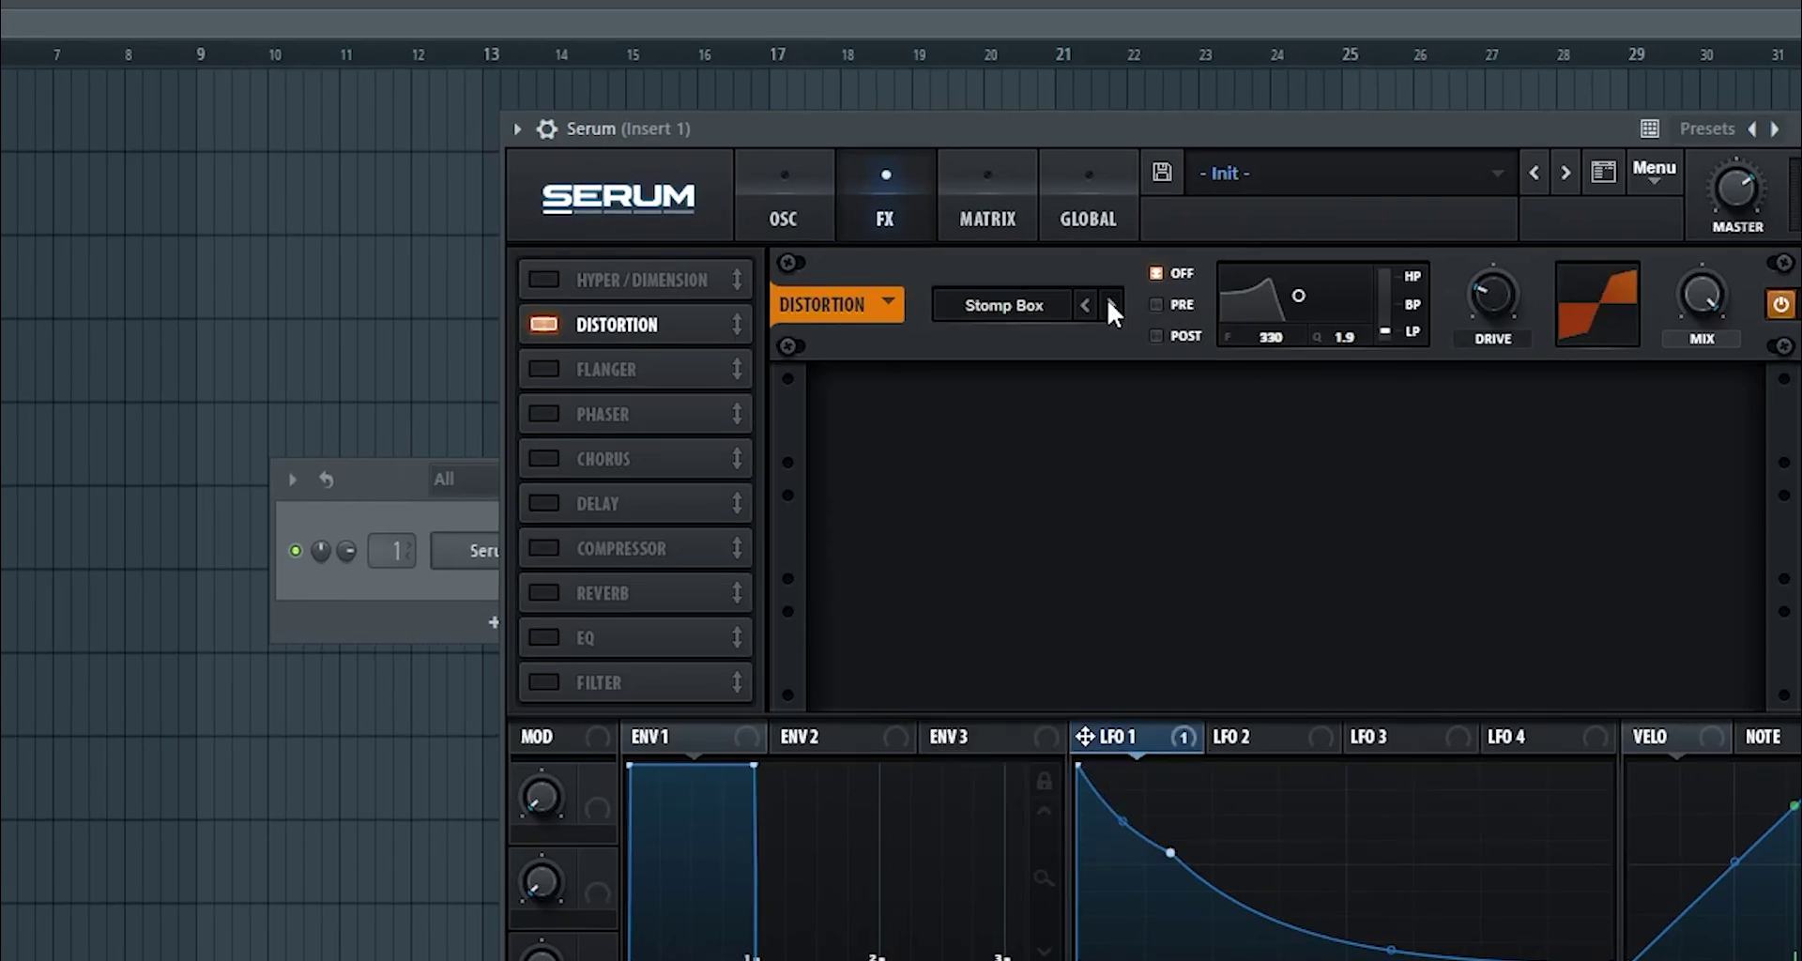
Move the rendered kick clip to the start of Track 1 and normalize its sample.
scroll(1488, 296, "up", 2)
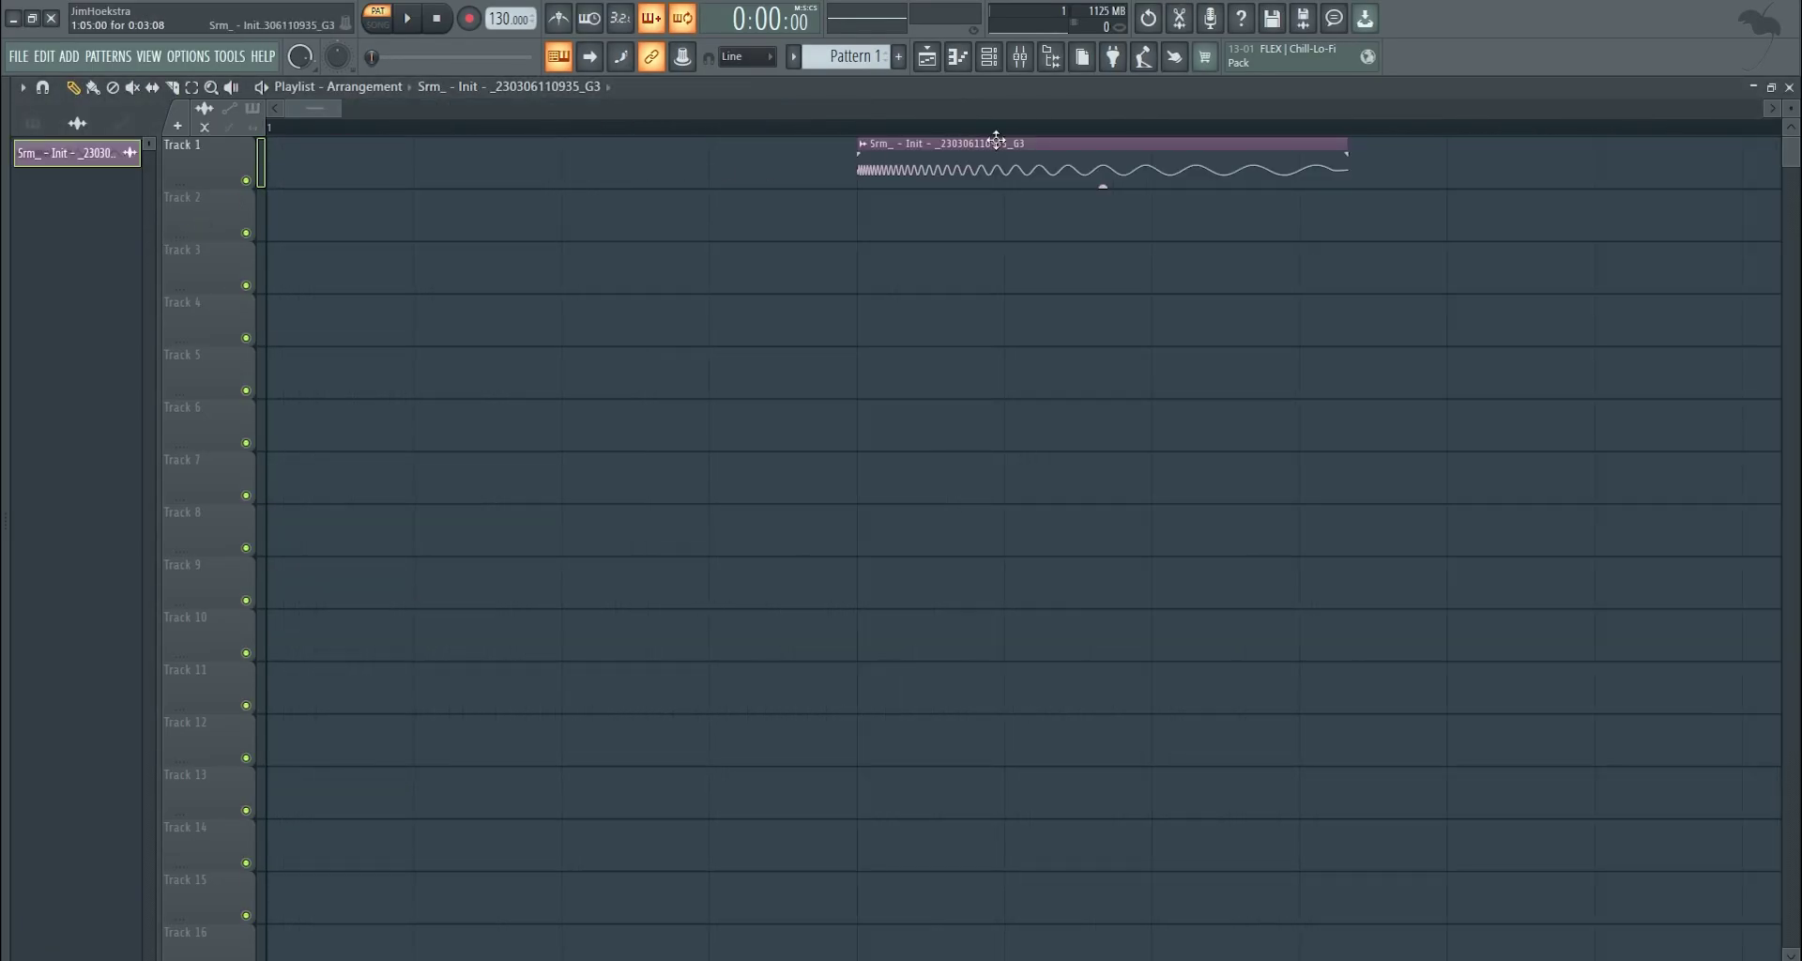
left_click_drag(1107, 177, 516, 173)
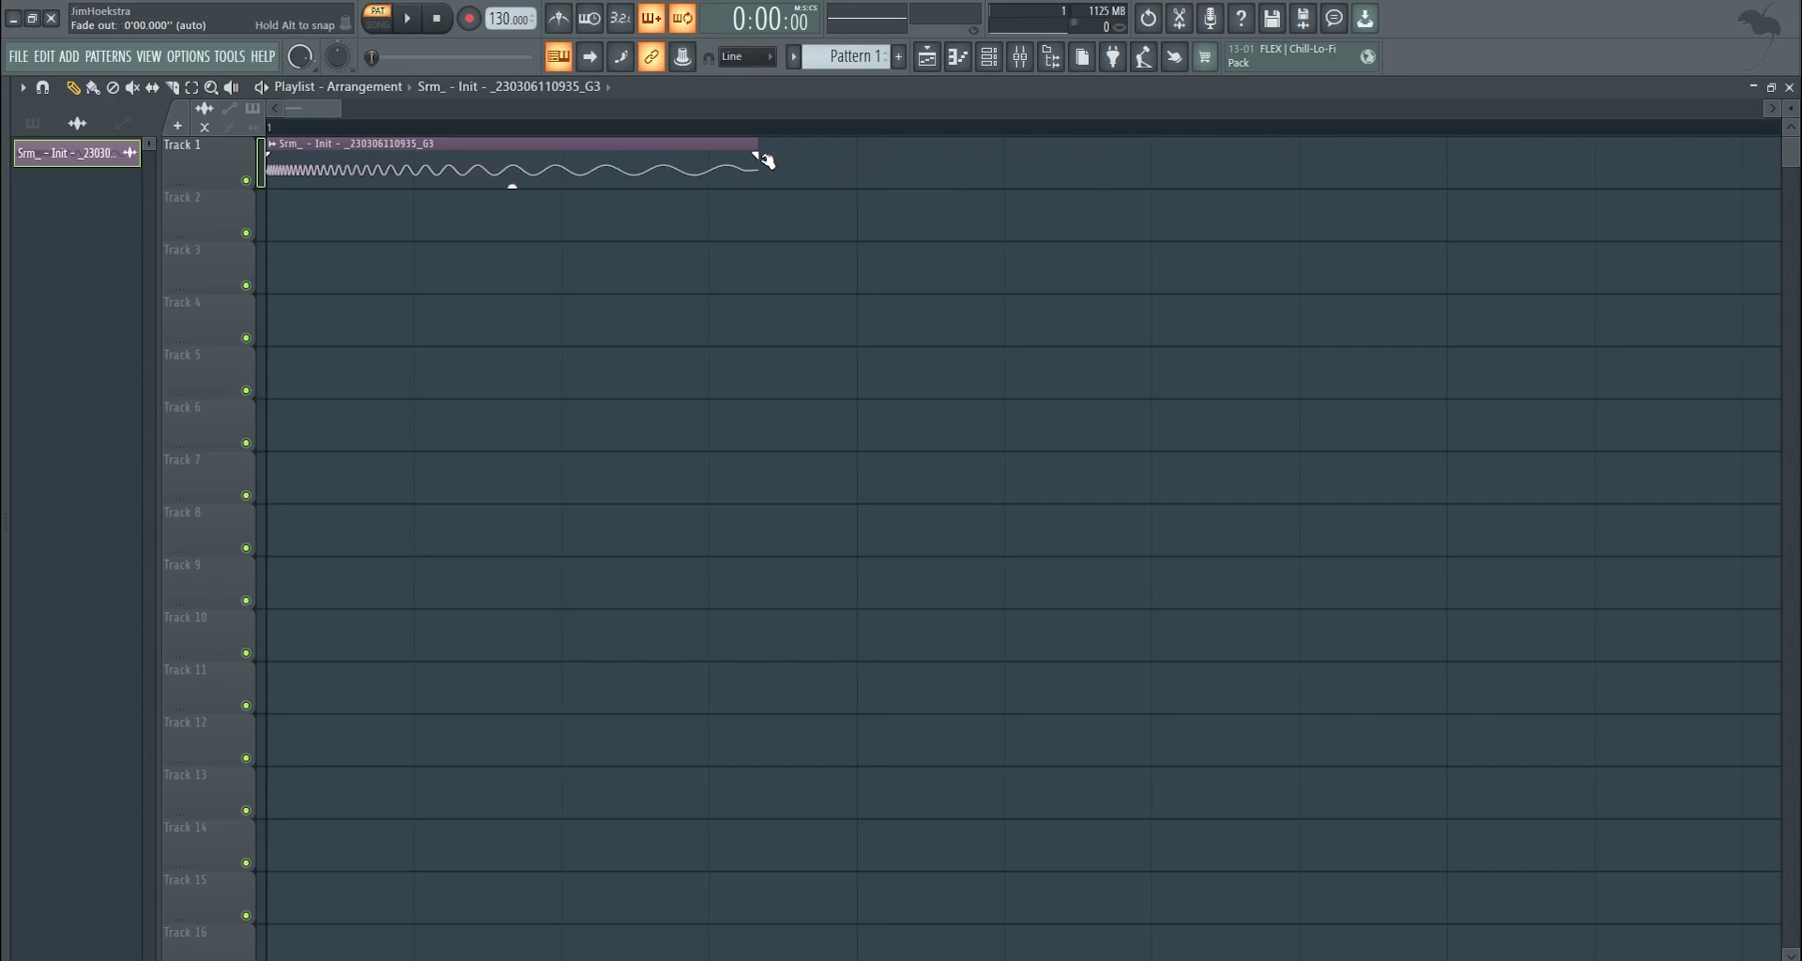
double_click(583, 154)
left_click(479, 517)
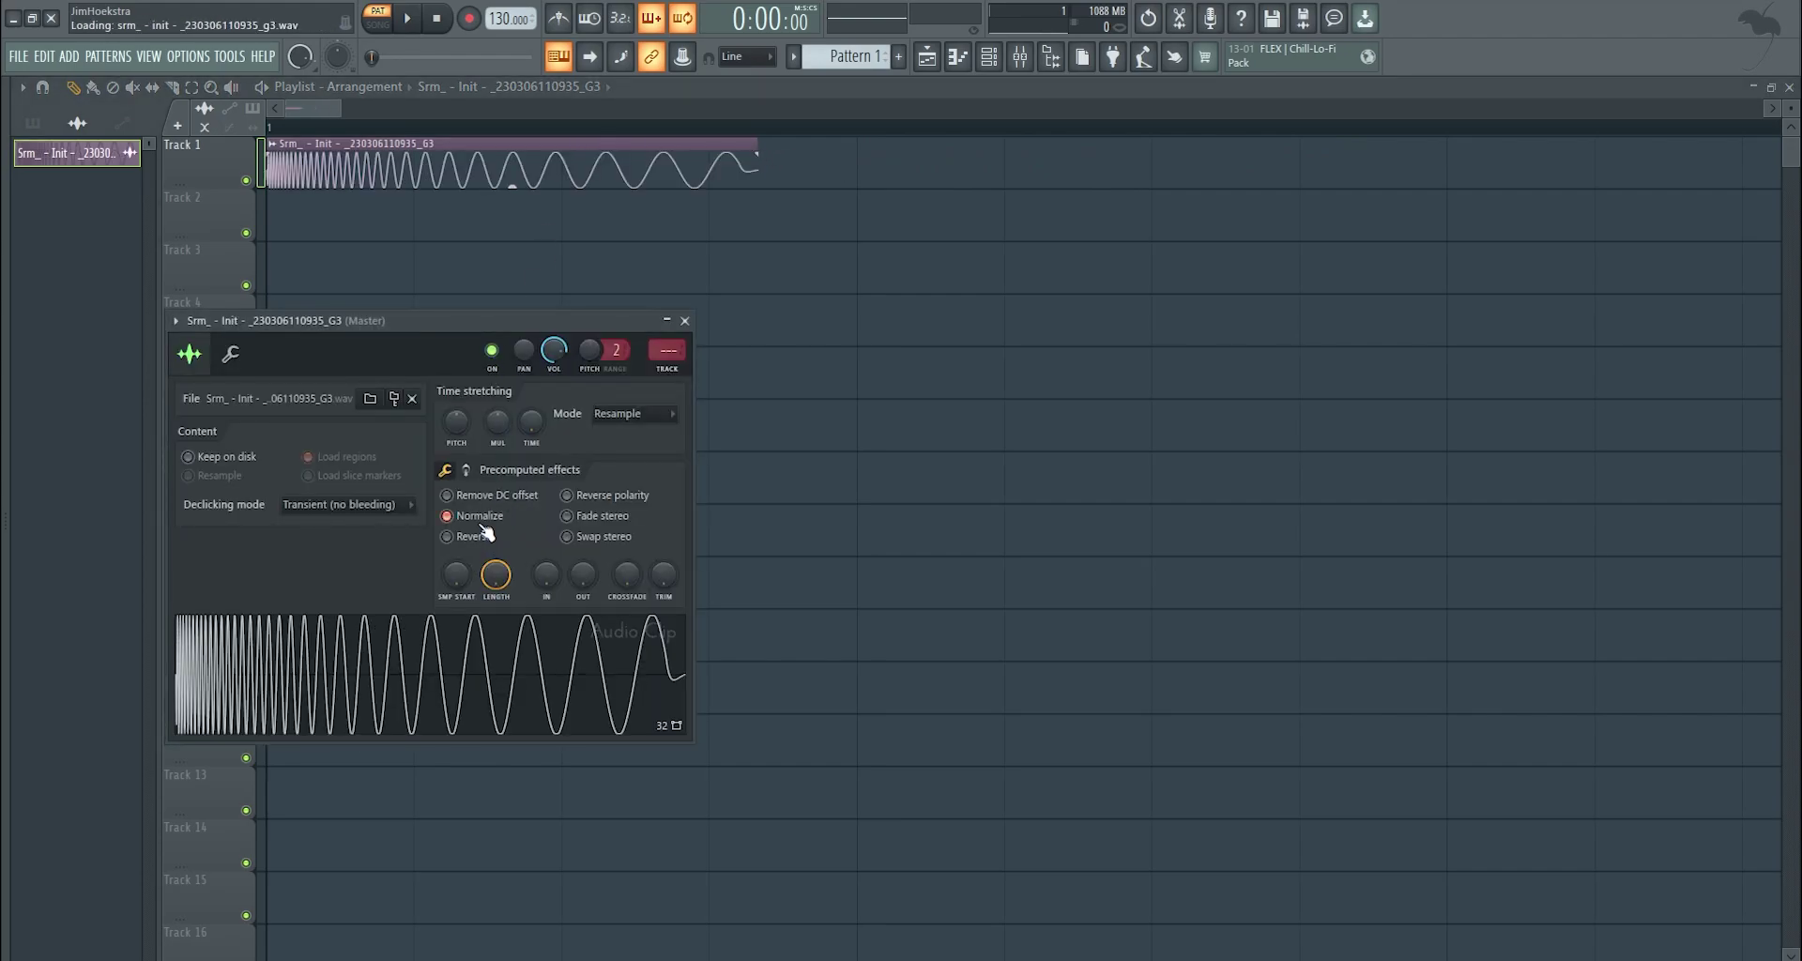
left_click(449, 655)
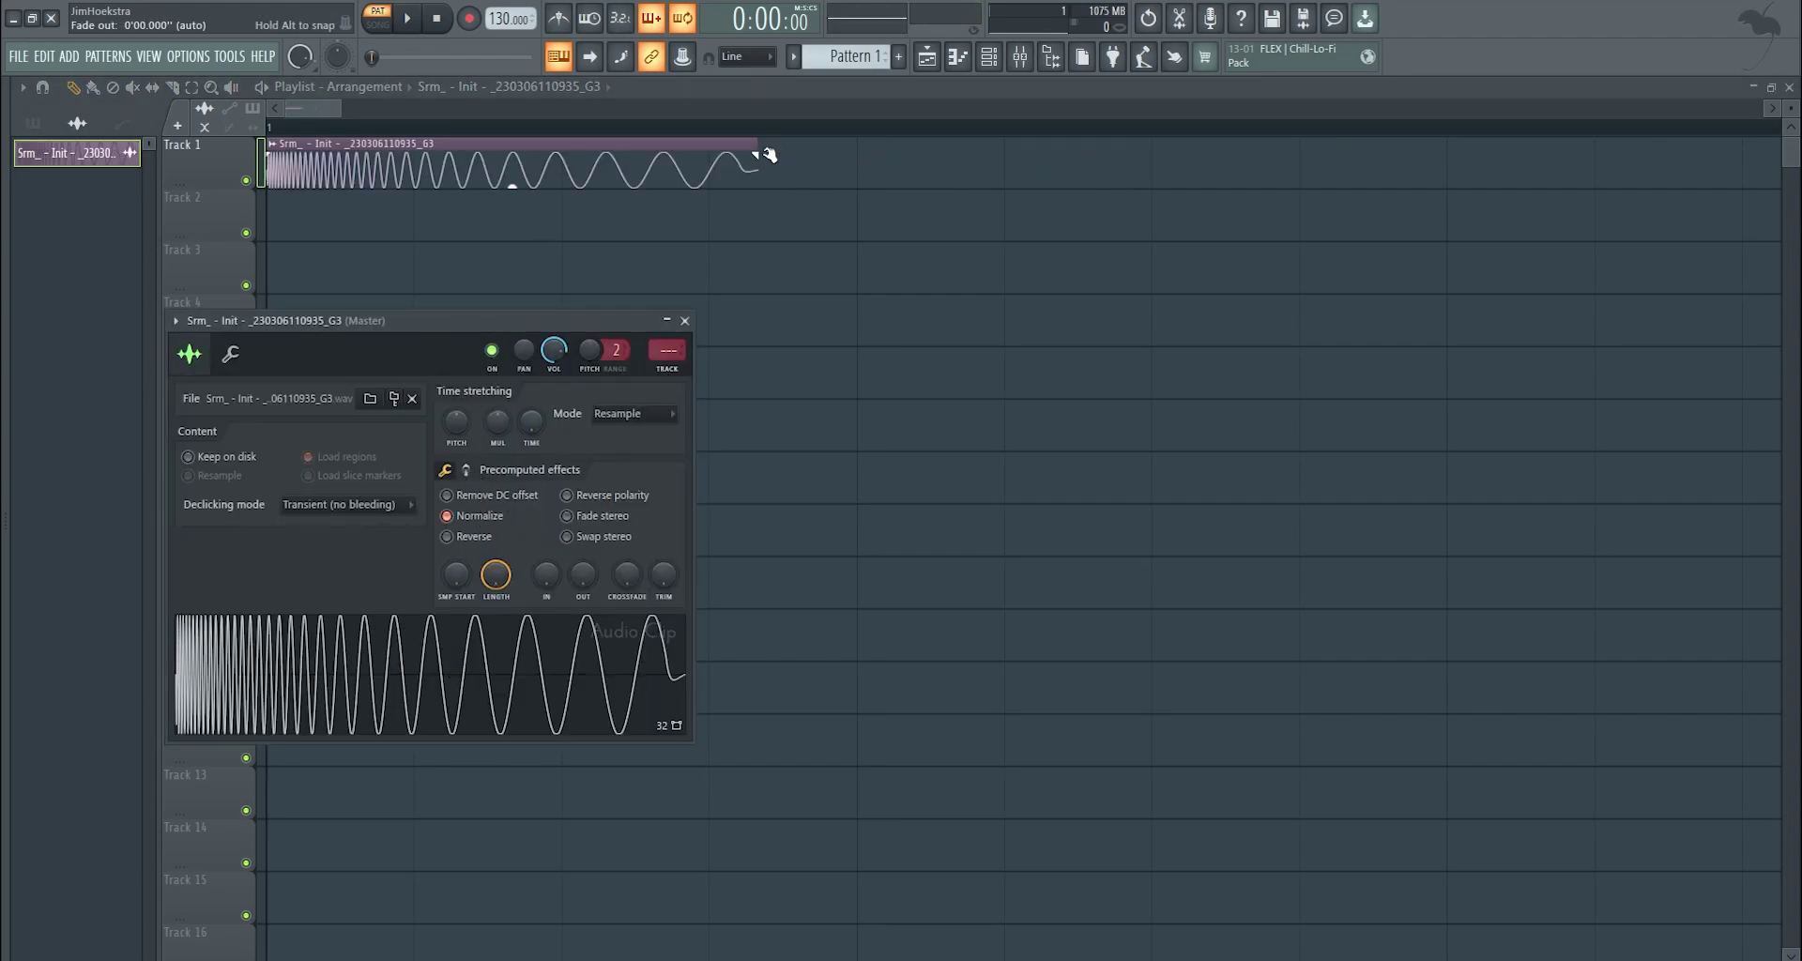
Add a long fade-out to the kick clip and adjust the POGO pitch bend in its precomputed effects.
left_click_drag(757, 154, 504, 154)
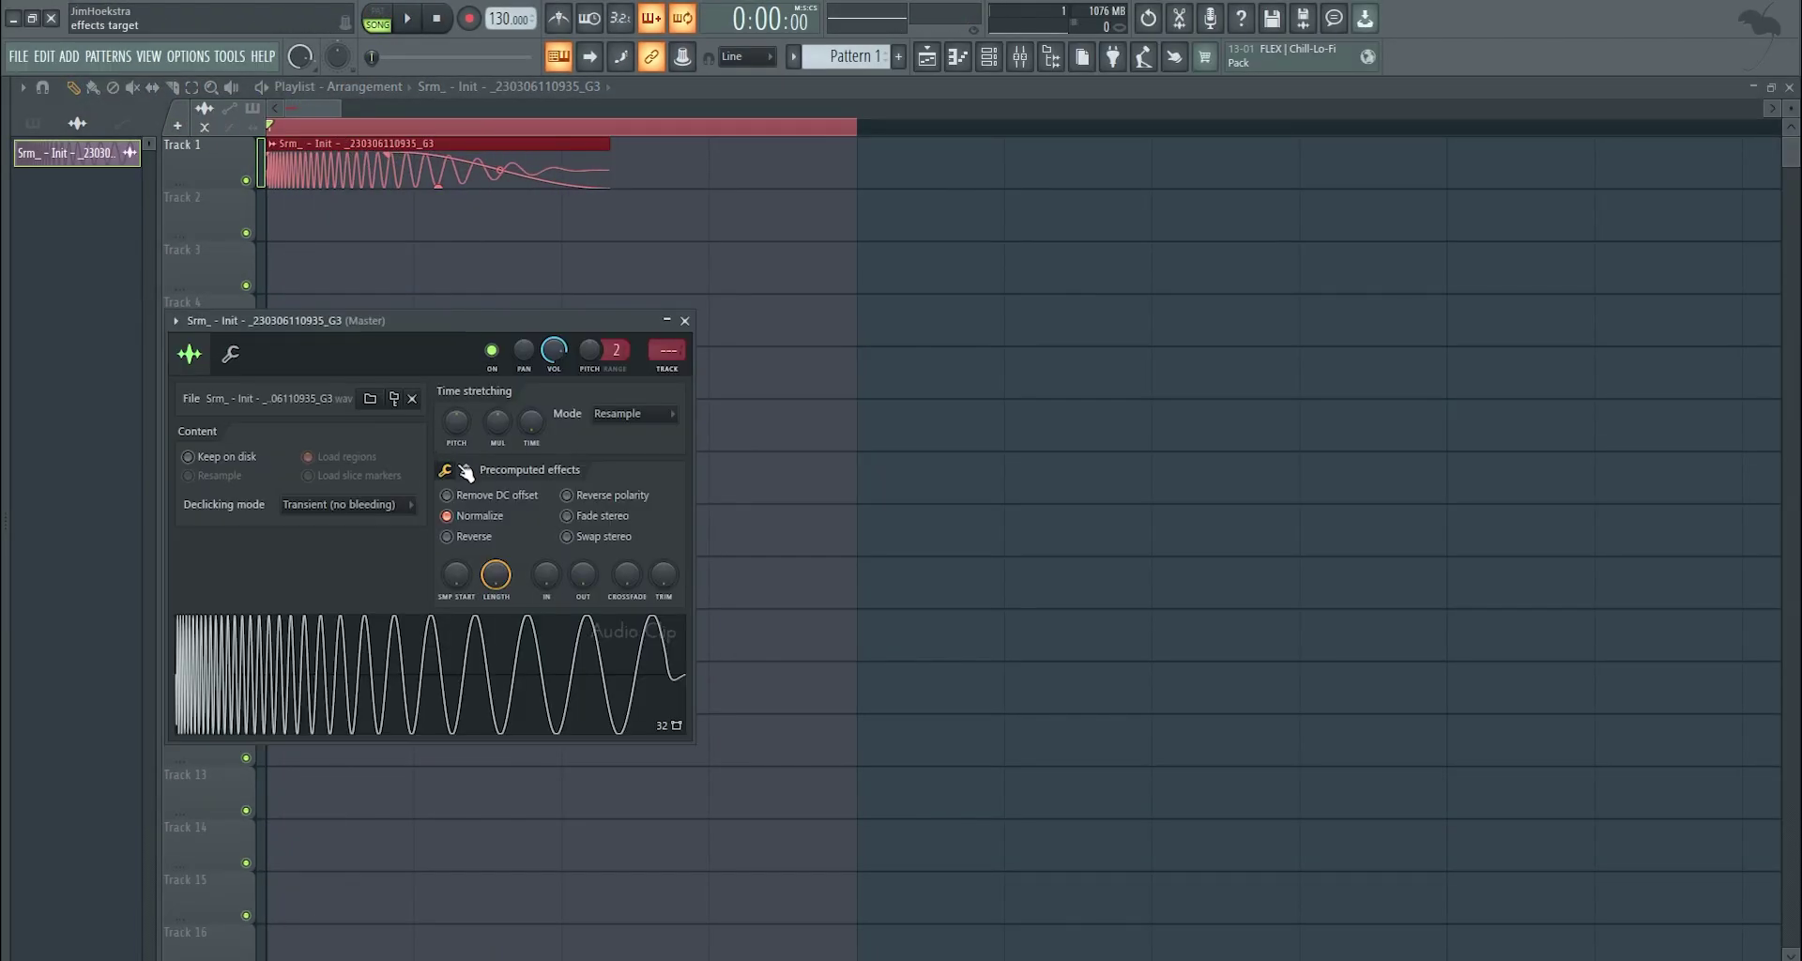
left_click(465, 472)
left_click_drag(663, 574, 663, 602)
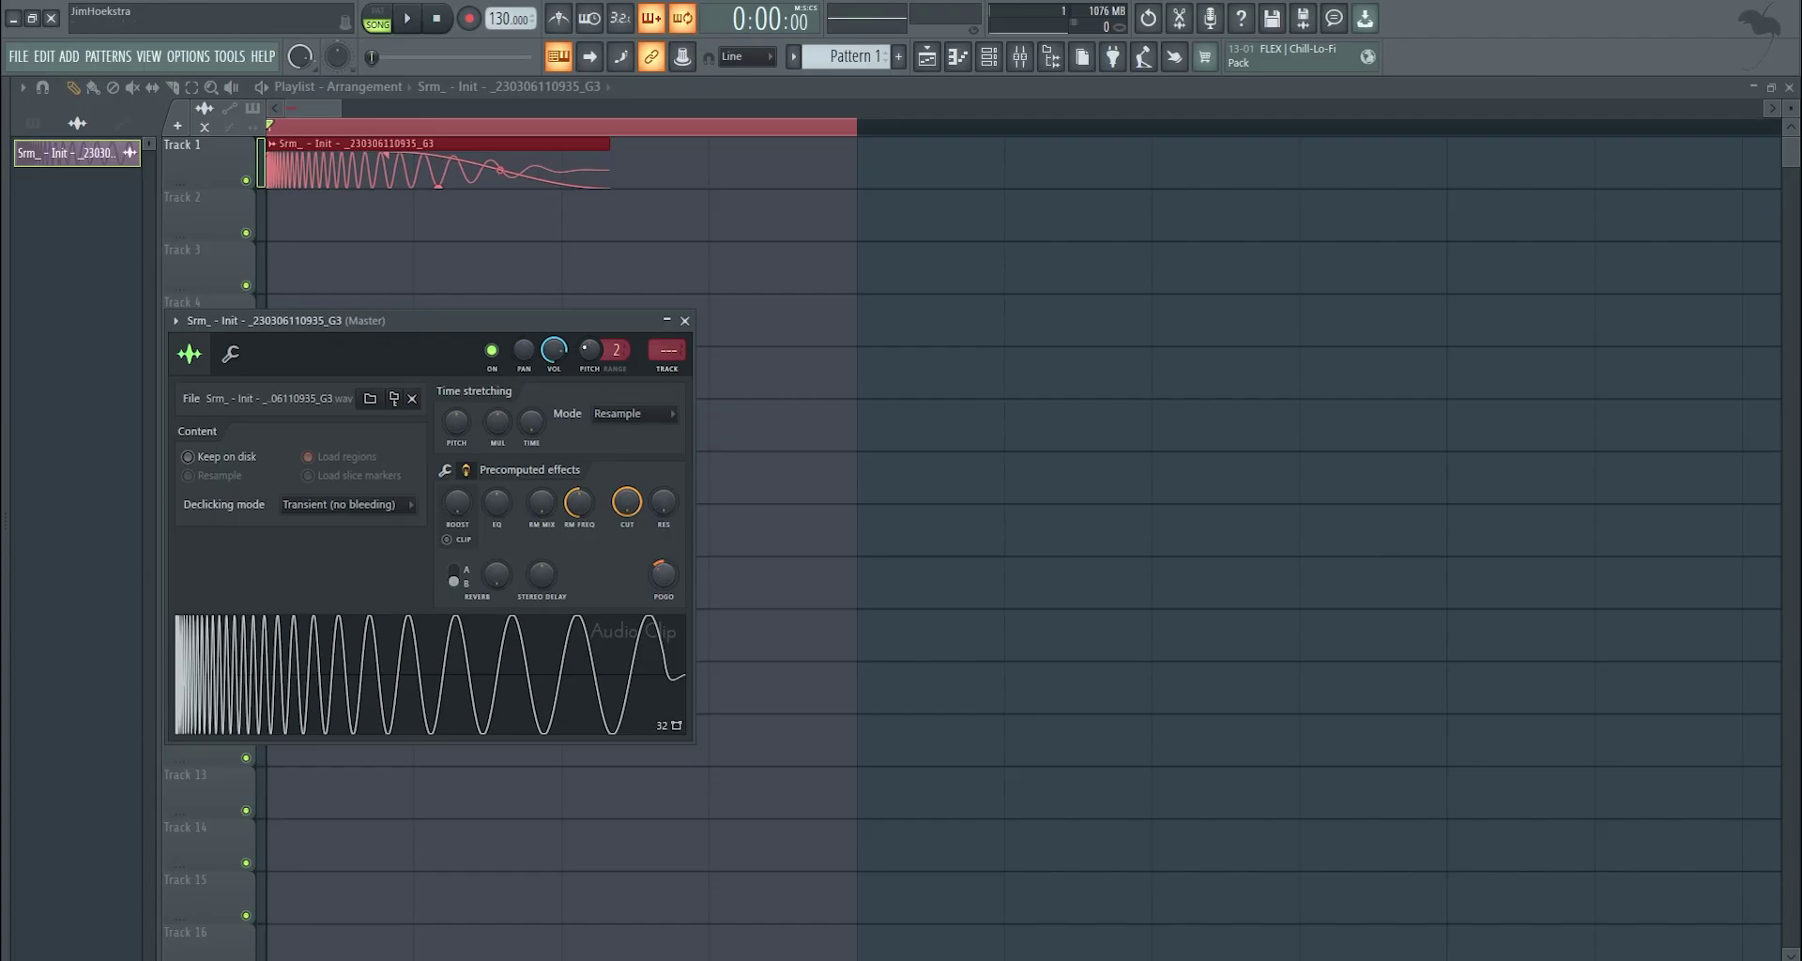
Reshape Serum's LFO 1 curve by raising its tail, shifting the middle point up and earlier, and bending the first segment.
left_click(989, 59)
left_click(812, 459)
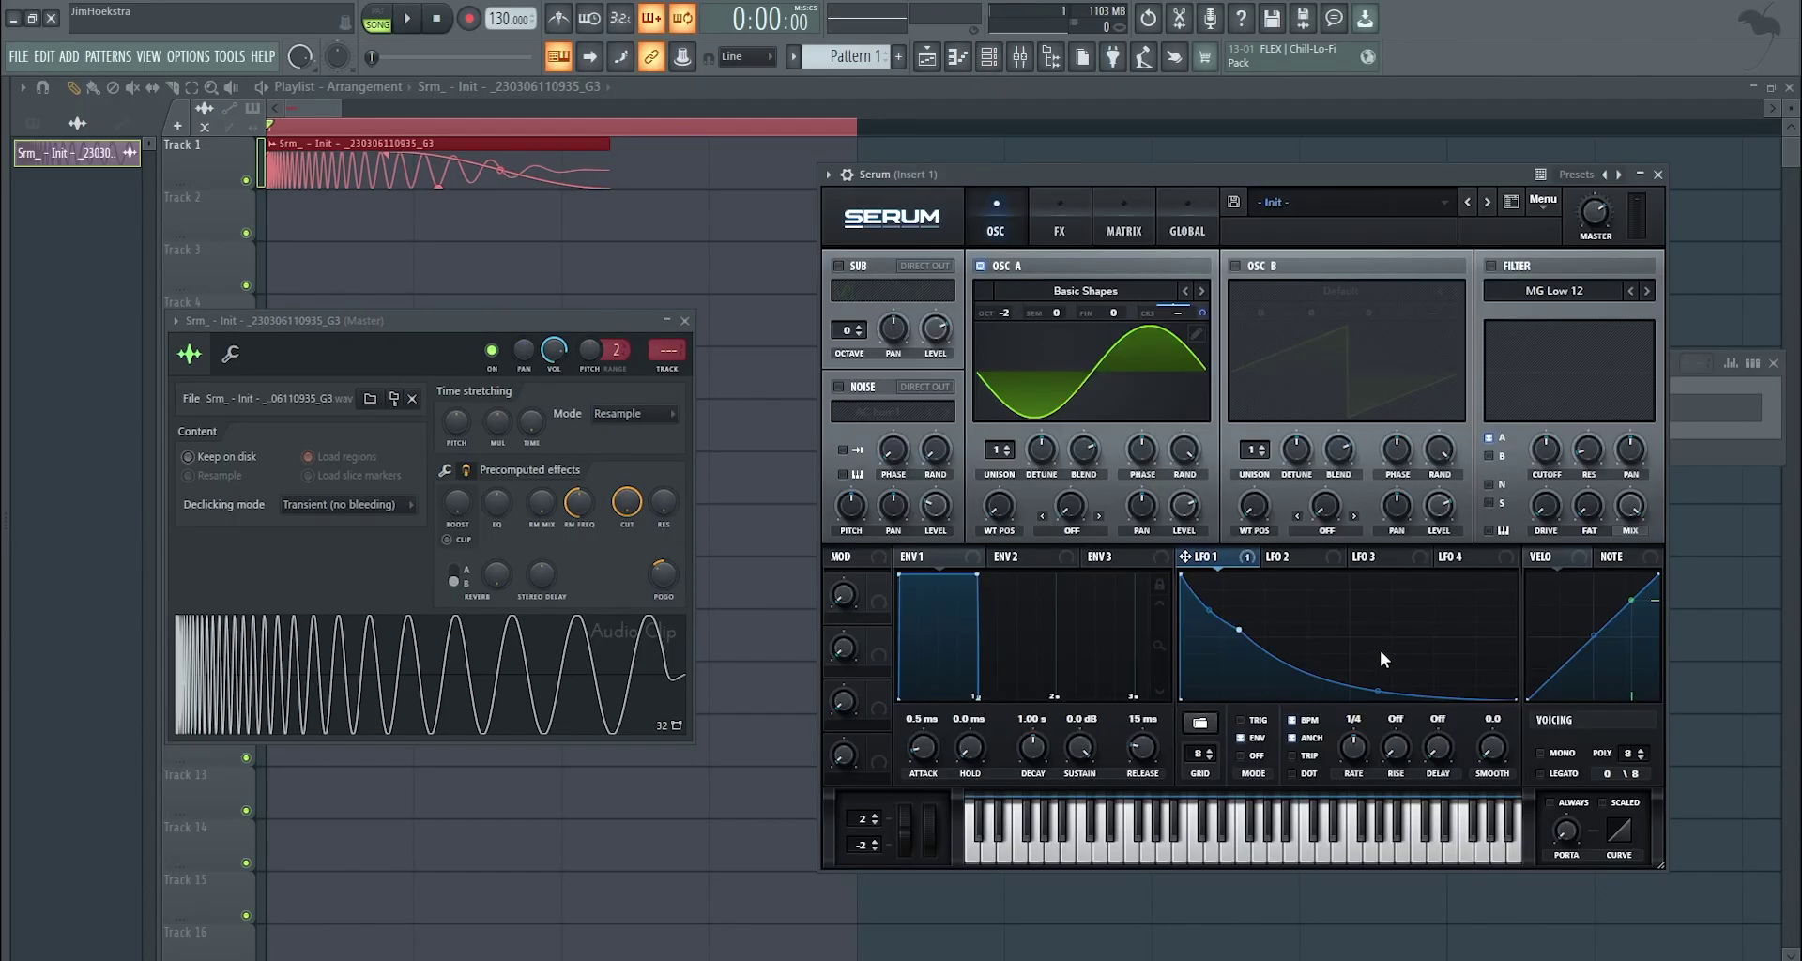
left_click_drag(1378, 692, 1375, 672)
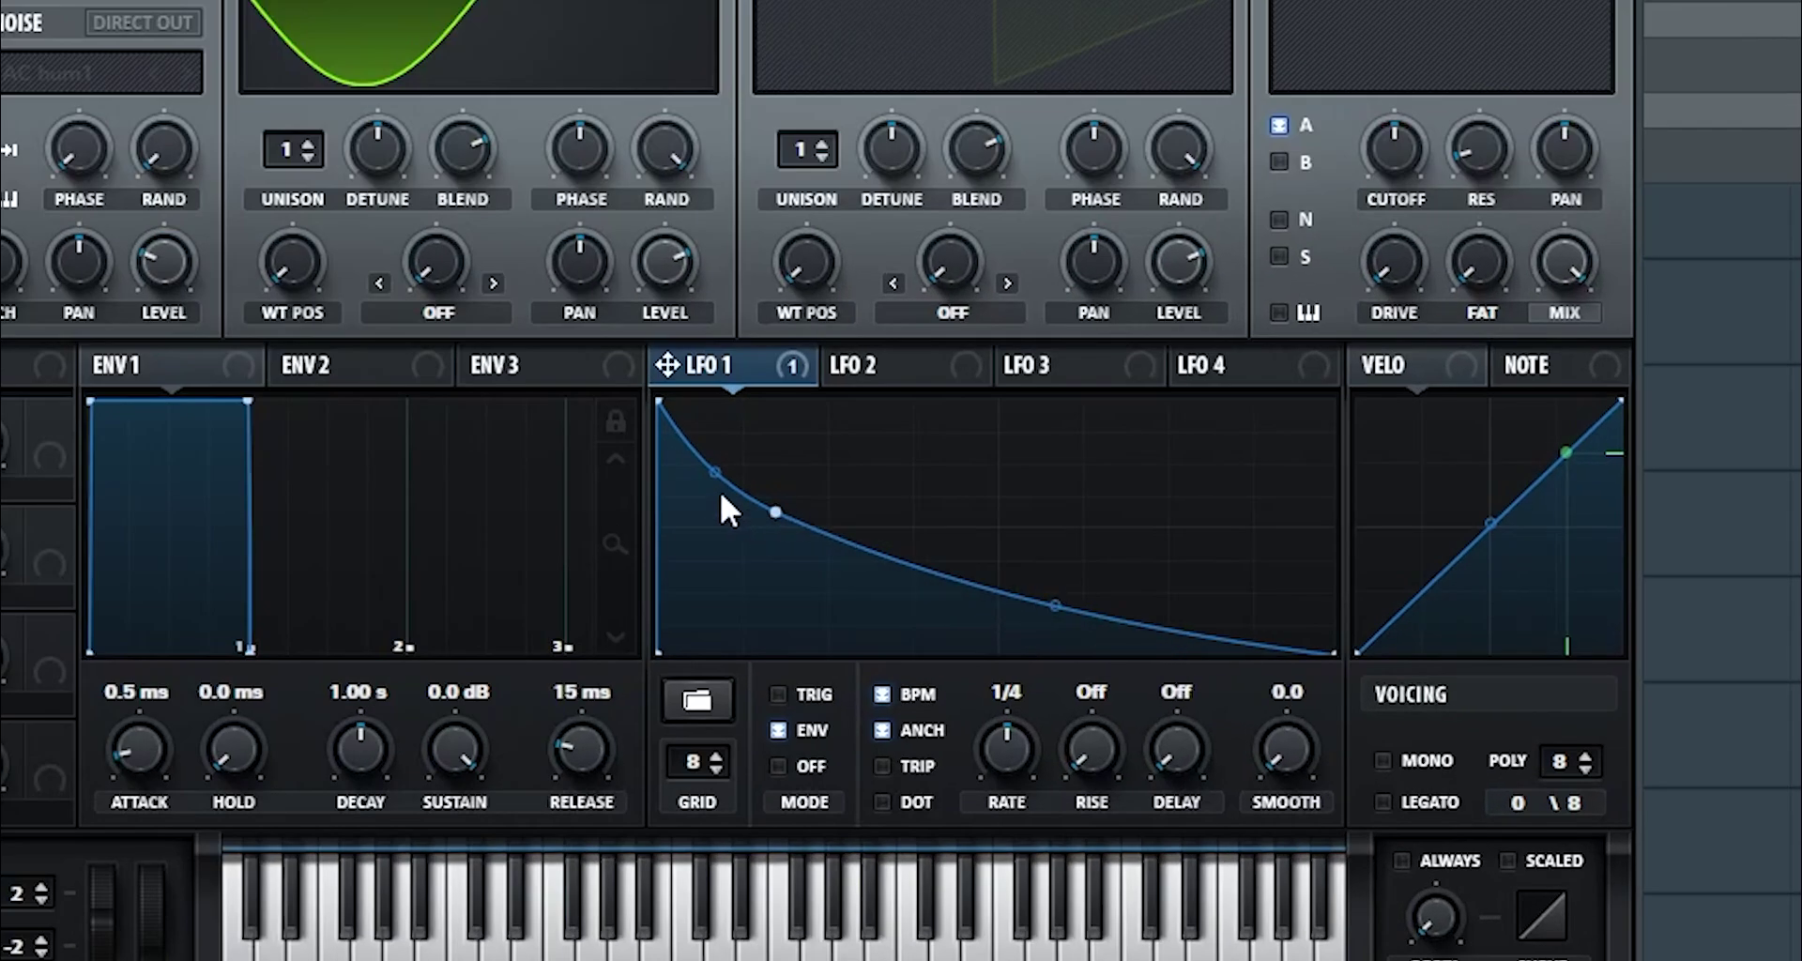
left_click_drag(775, 513, 755, 493)
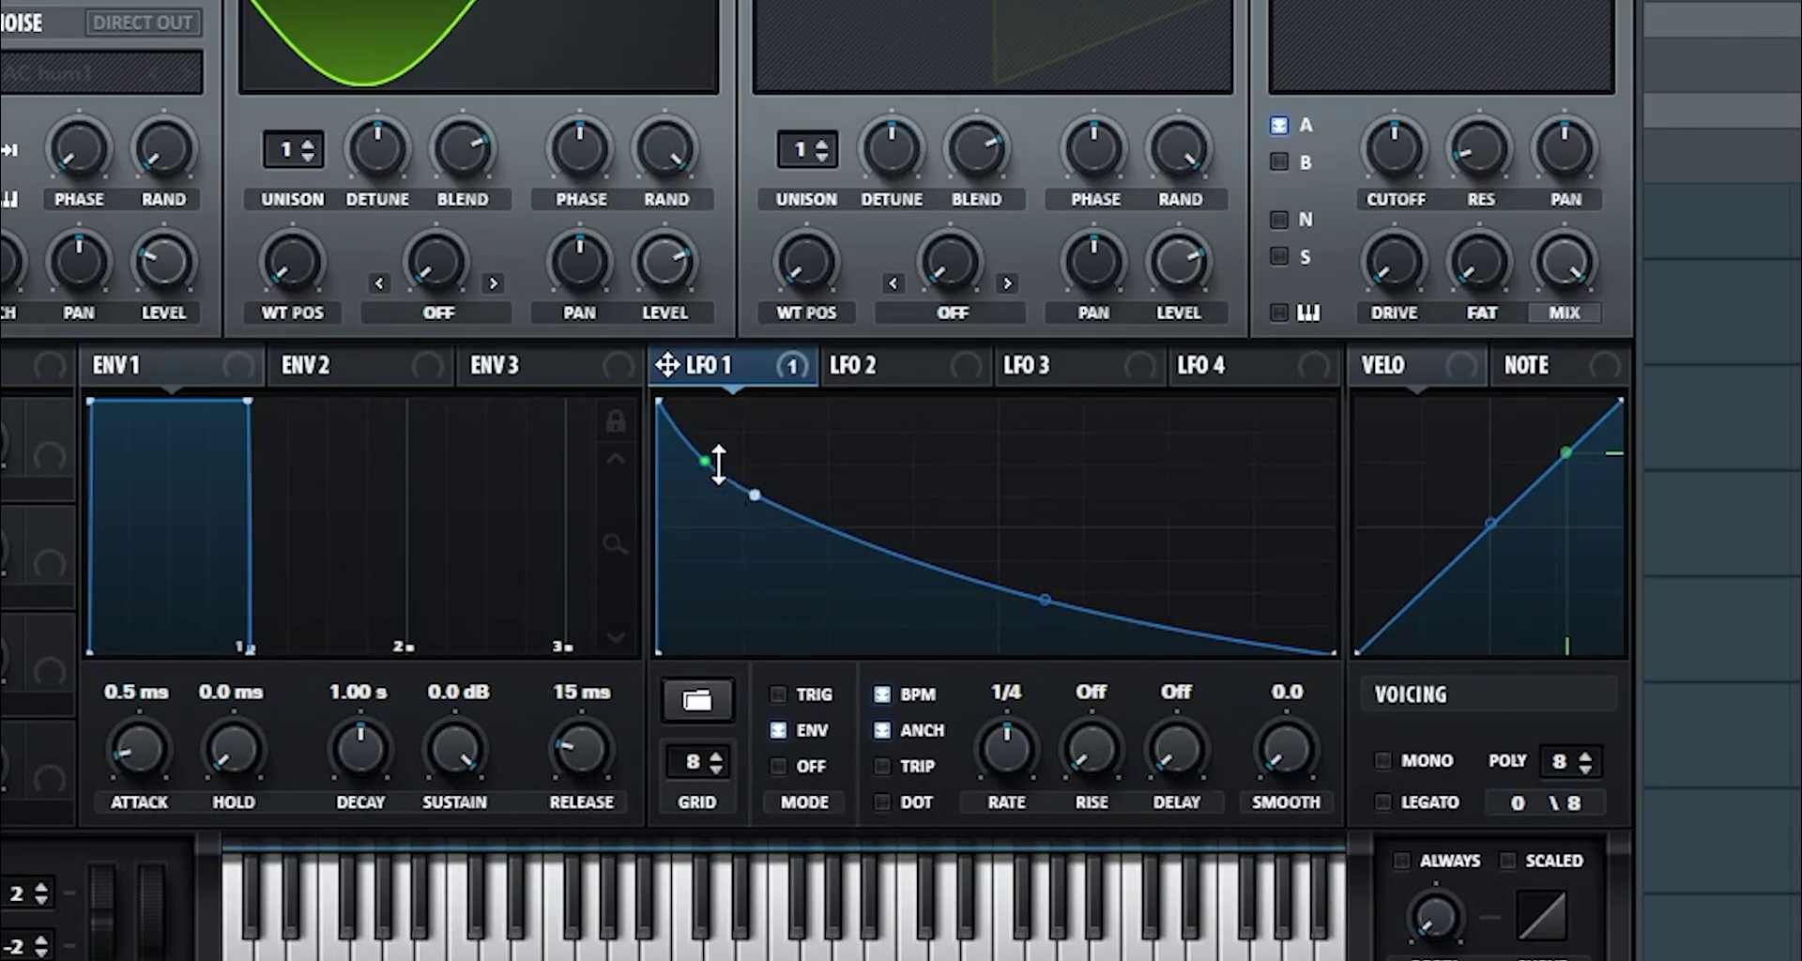
left_click_drag(719, 465, 718, 439)
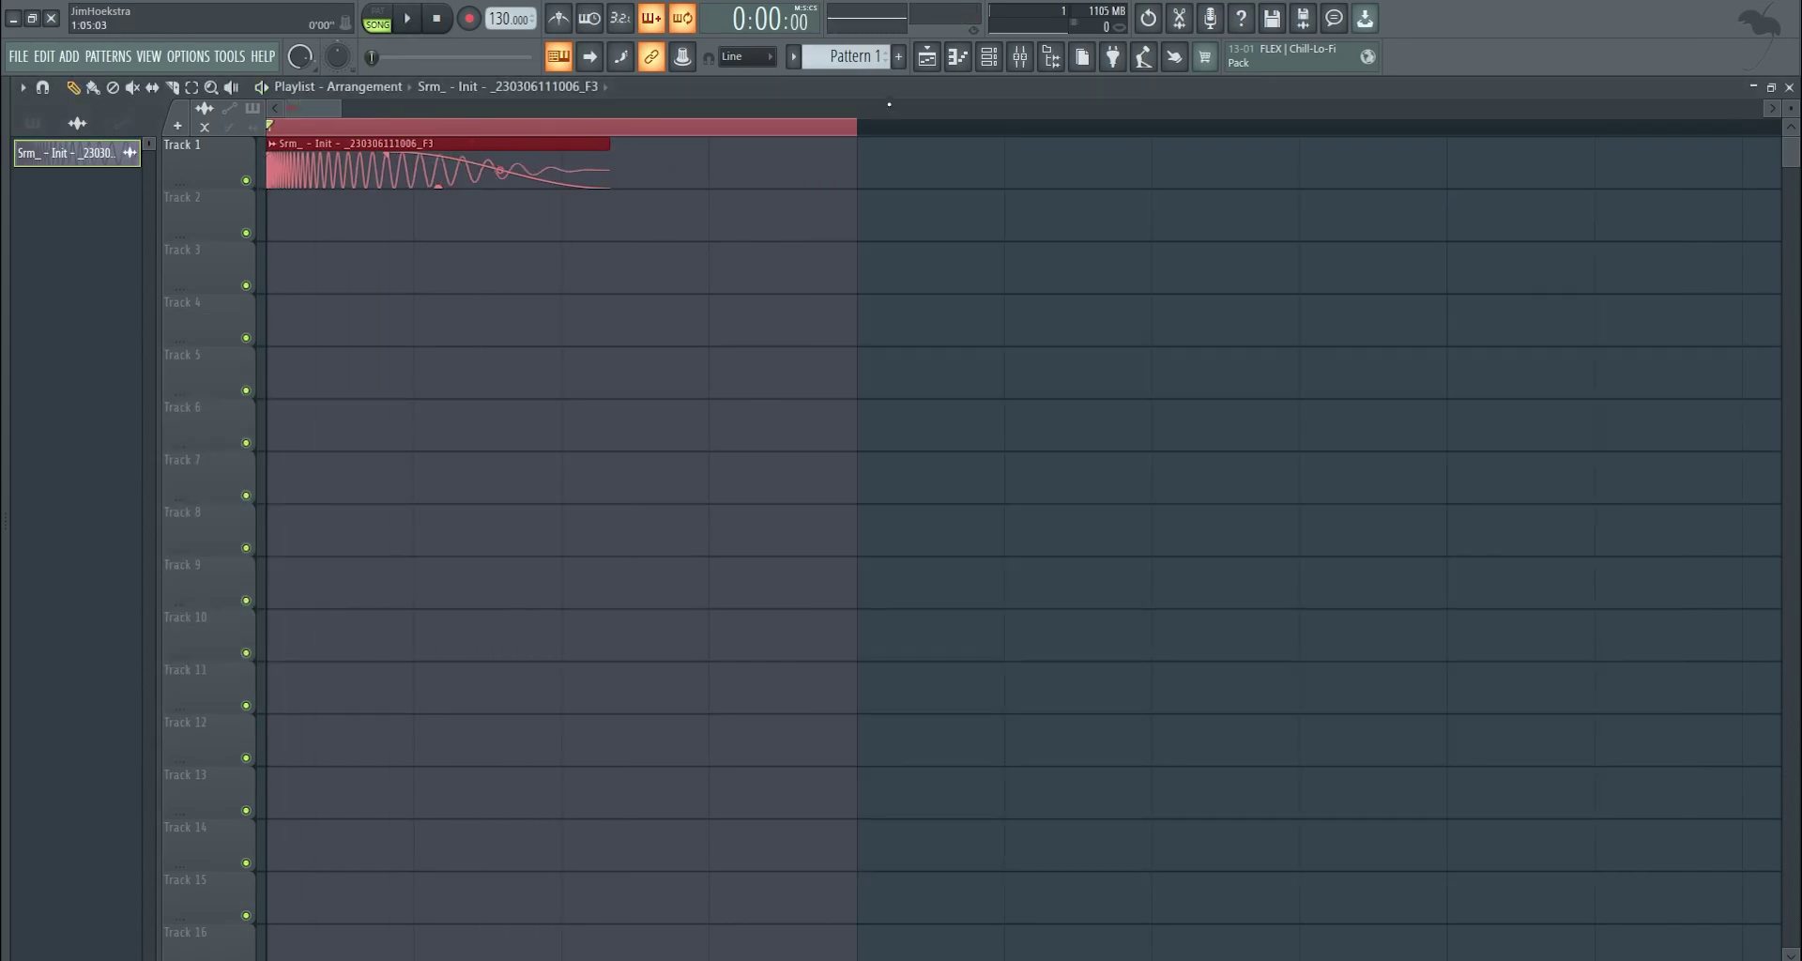
Reopen Serum and bend the first segment of the LFO 1 curve upward into a rounded bulge.
key("F6")
left_click(1105, 428)
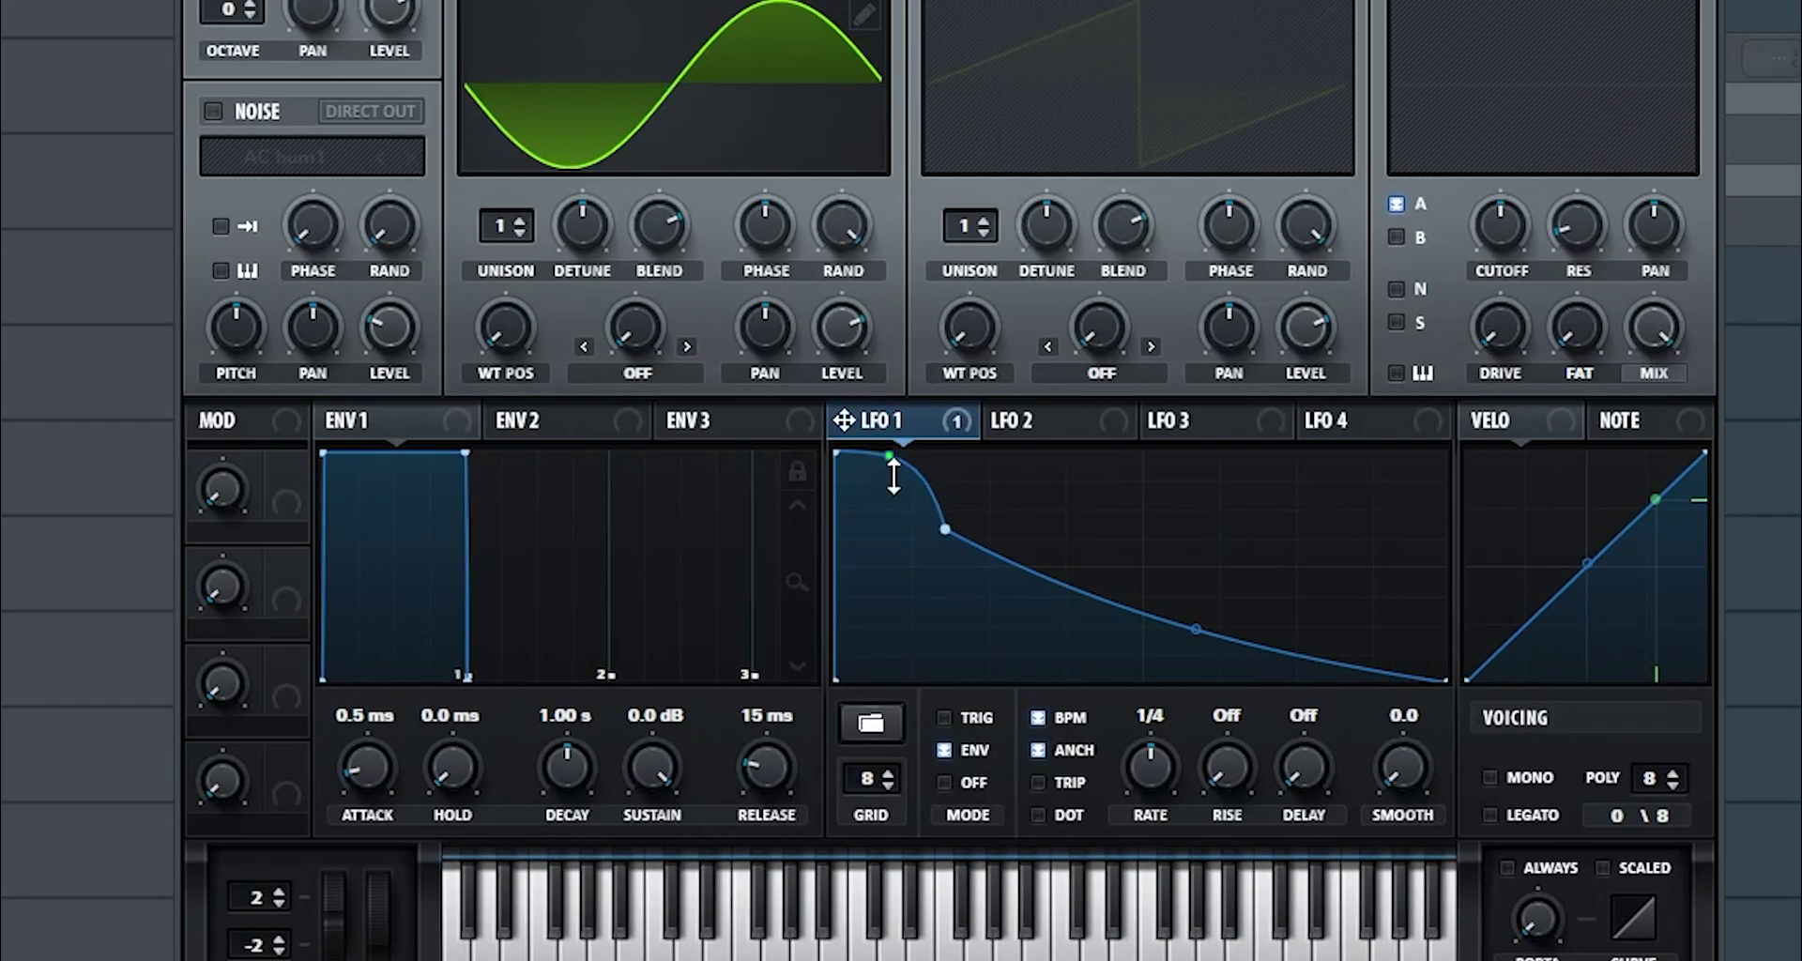
left_click_drag(1202, 312, 1209, 273)
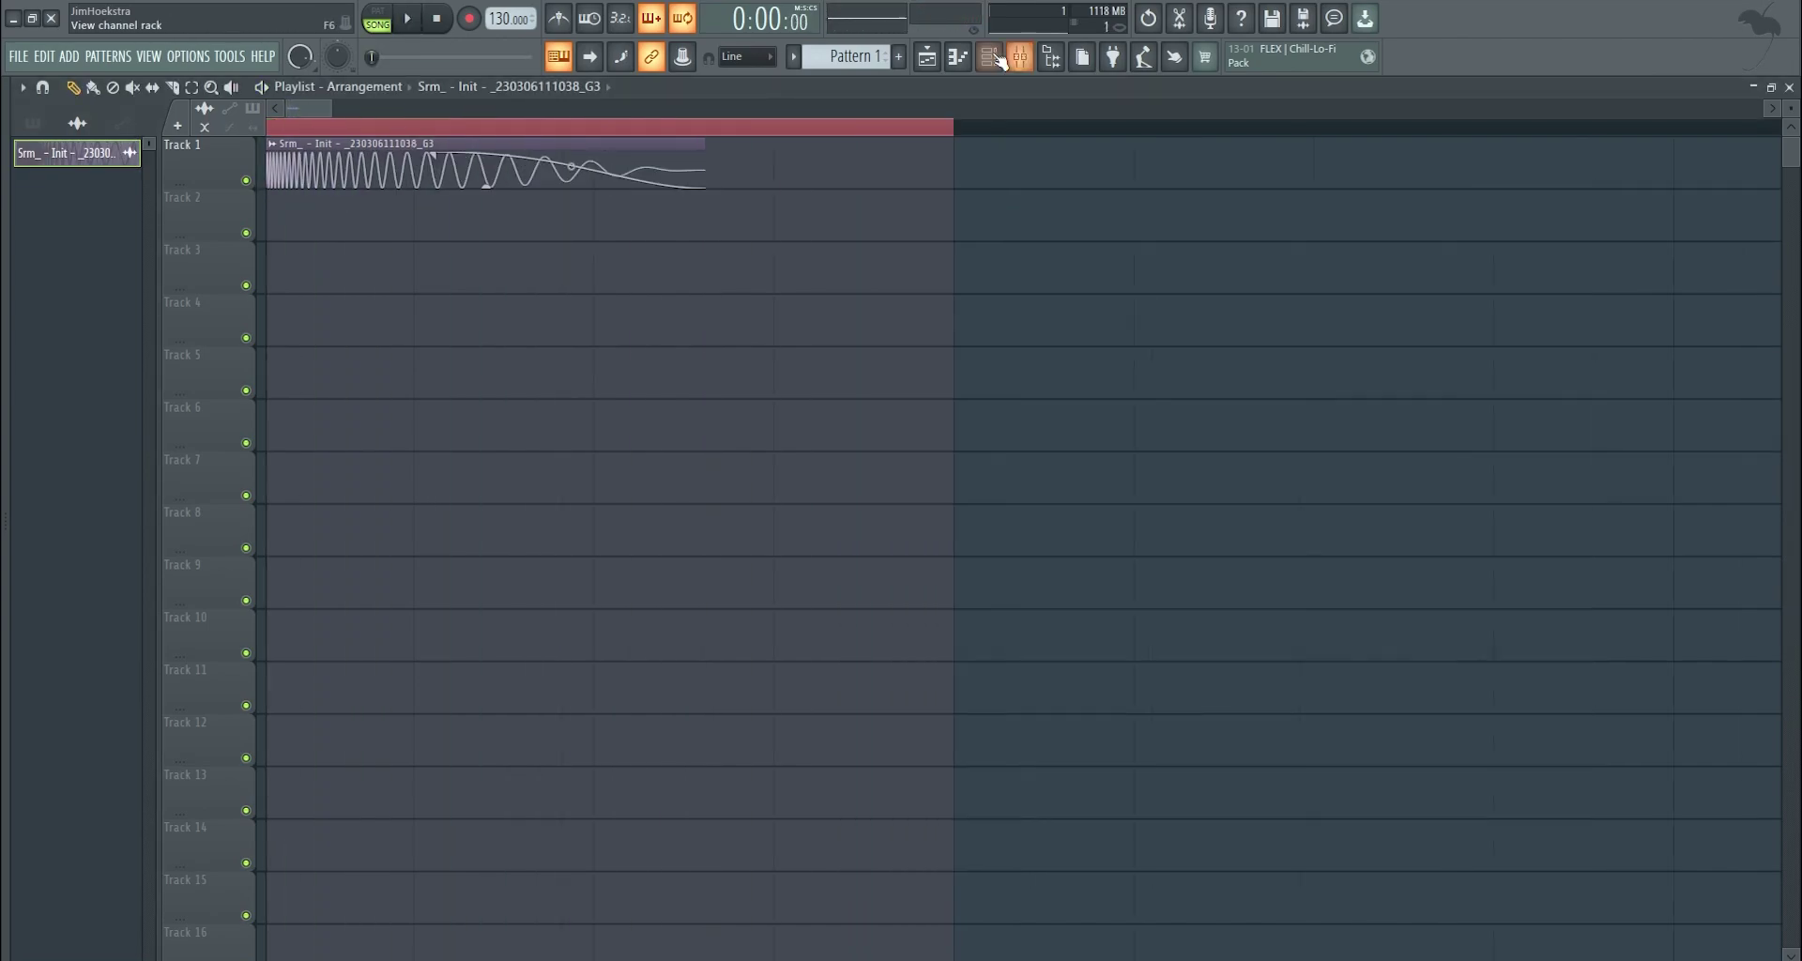
Switch the channel rack to the Unsorted channels and open the Serum instrument.
left_click(997, 59)
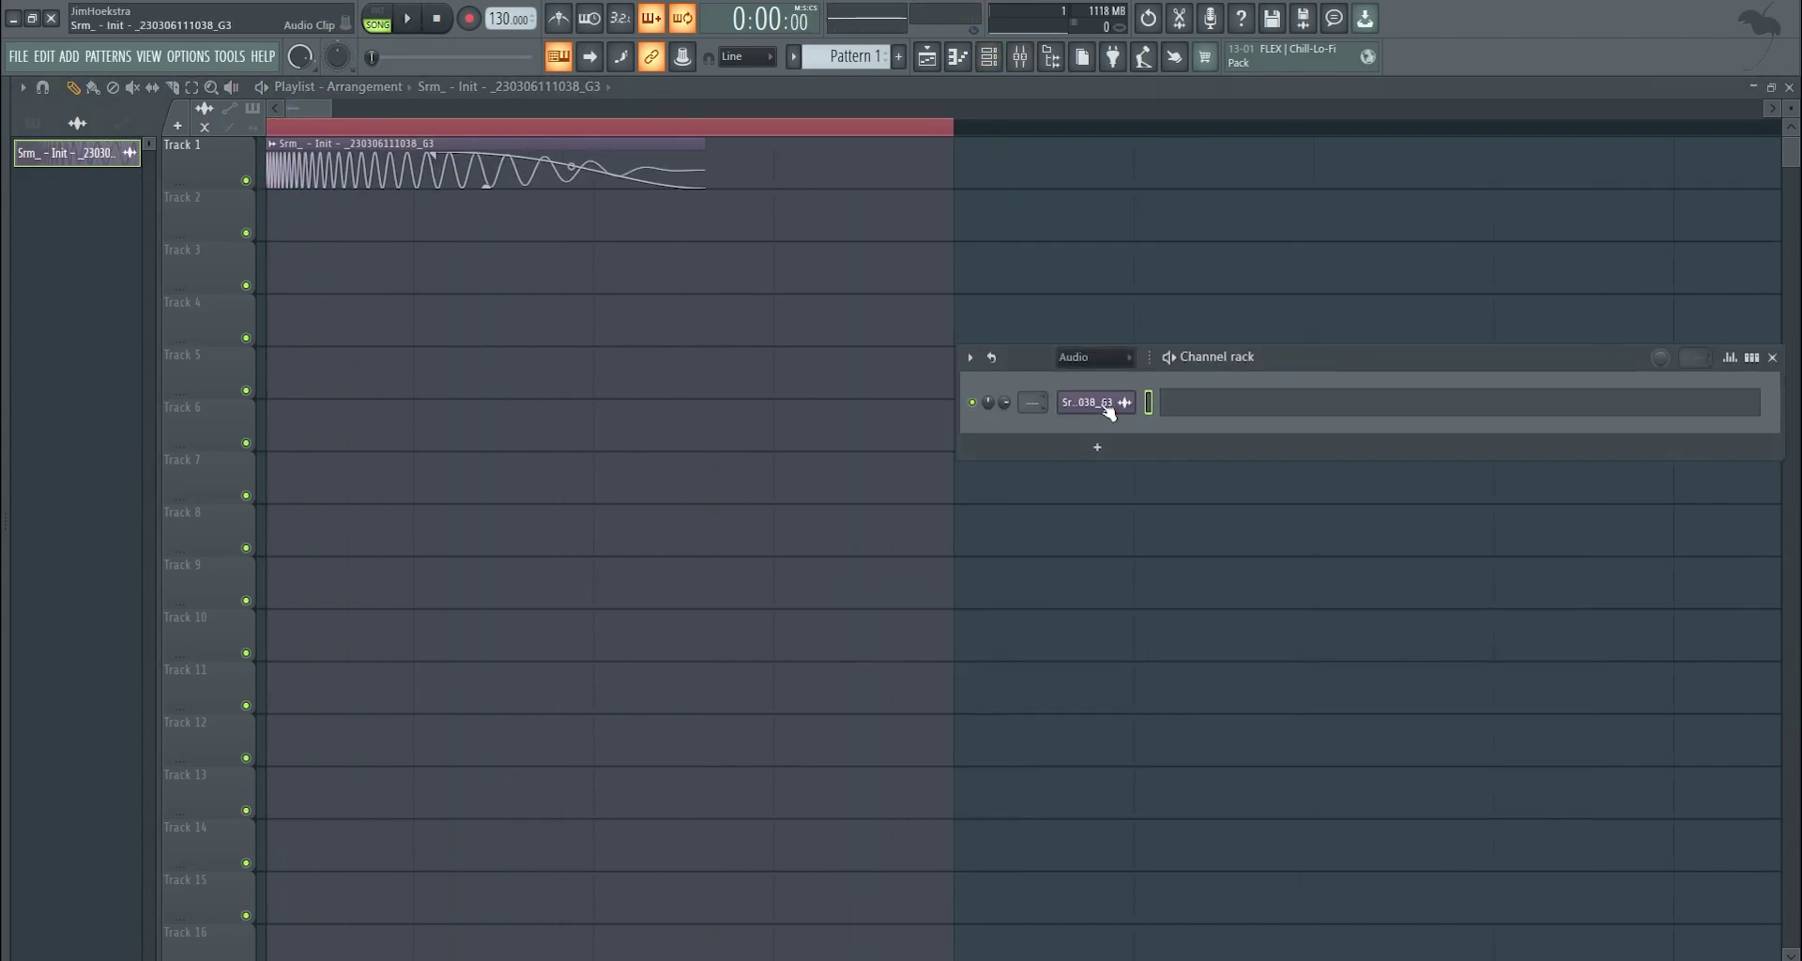
left_click(1072, 360)
left_click(1082, 423)
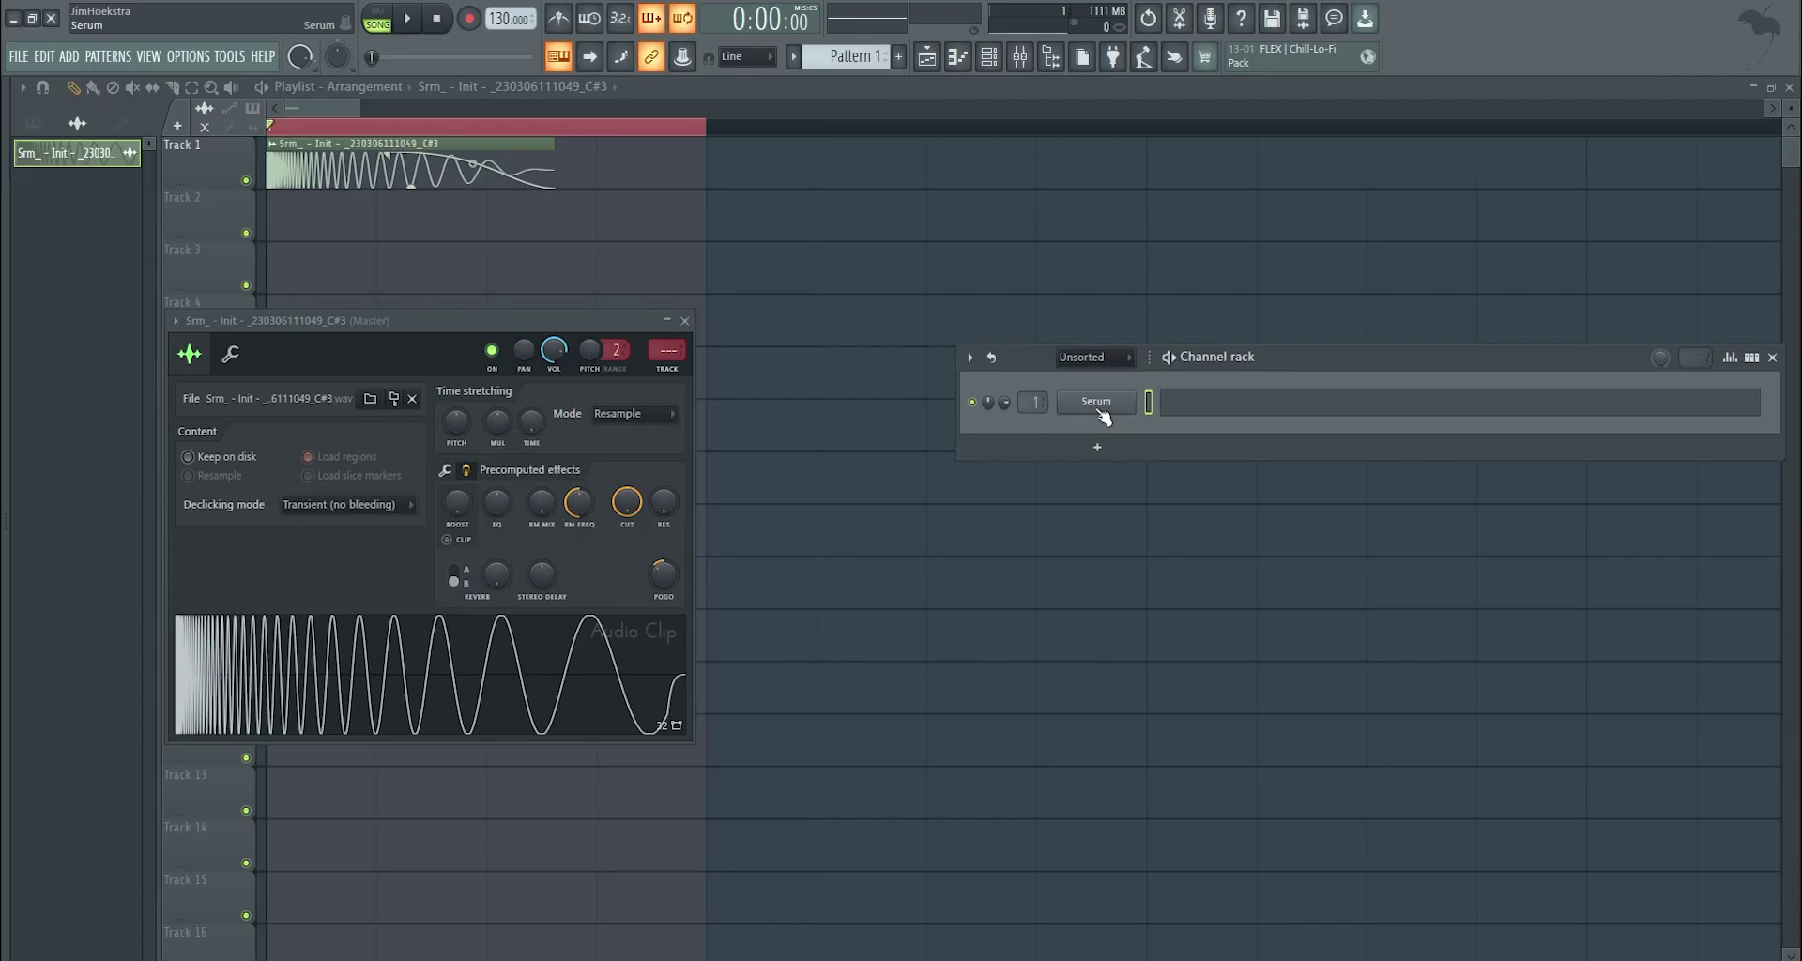
left_click(952, 397)
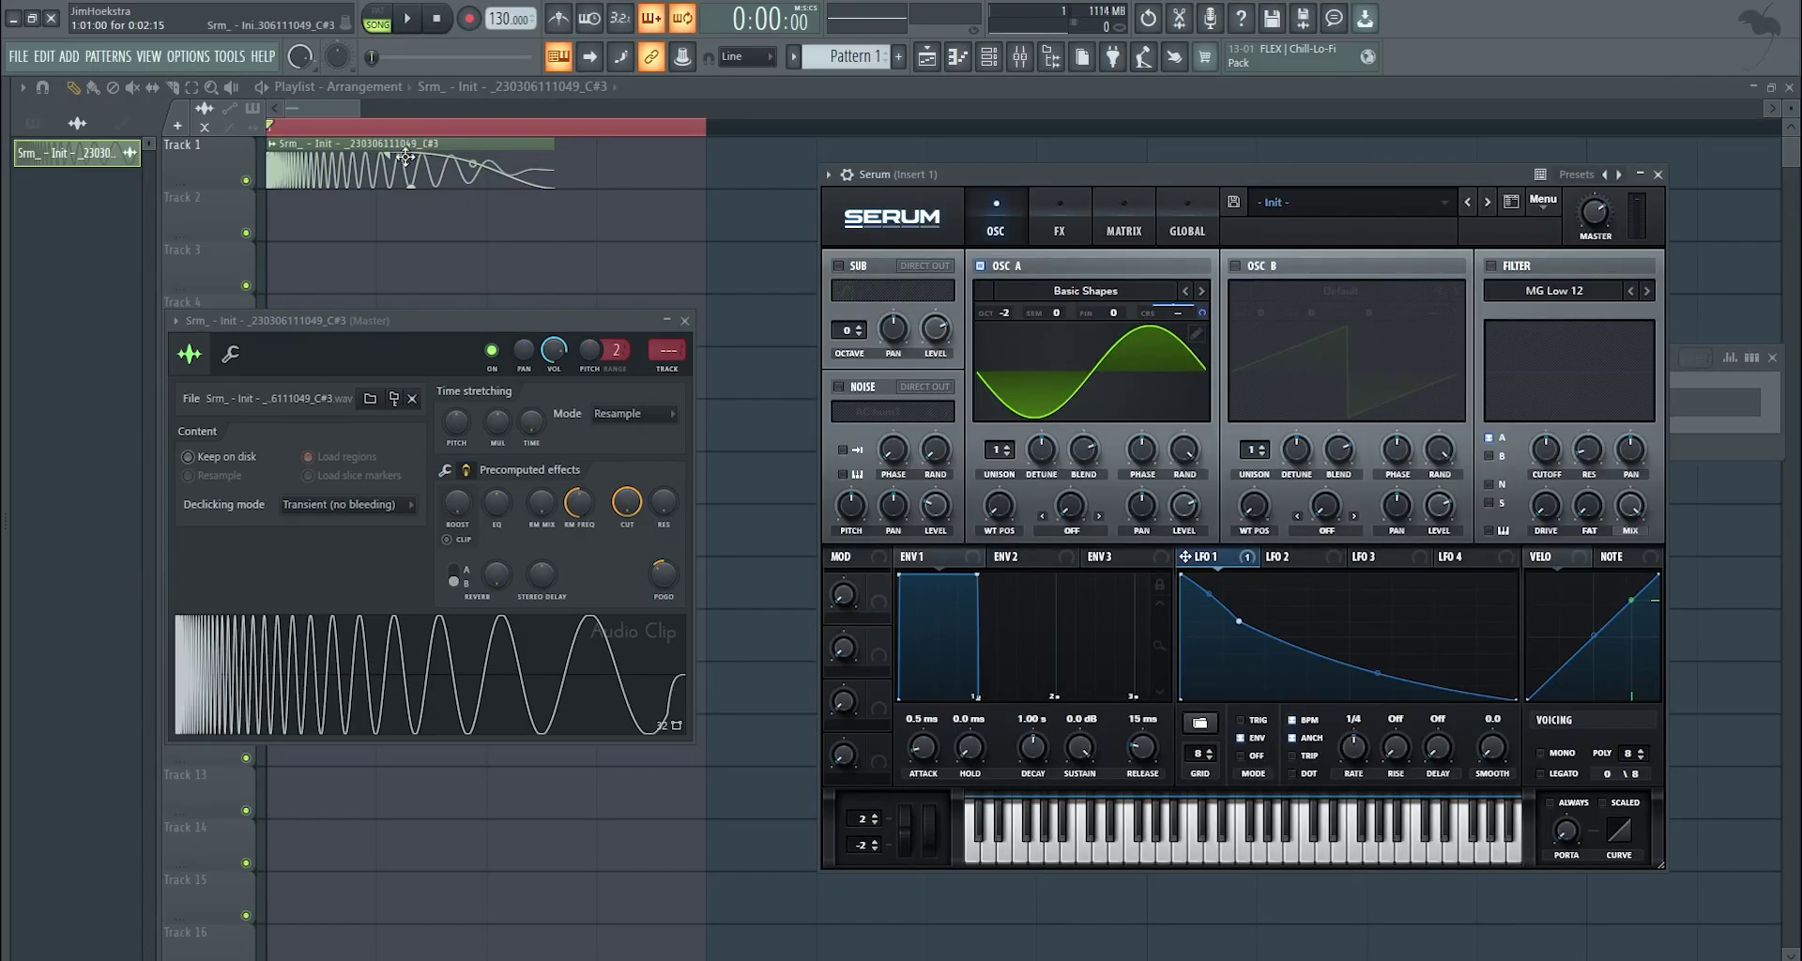
Route the kick's audio clip channel to mixer track Insert 13.
right_click(789, 240)
left_click(1020, 58)
right_click(295, 246)
mouse_move(486, 319)
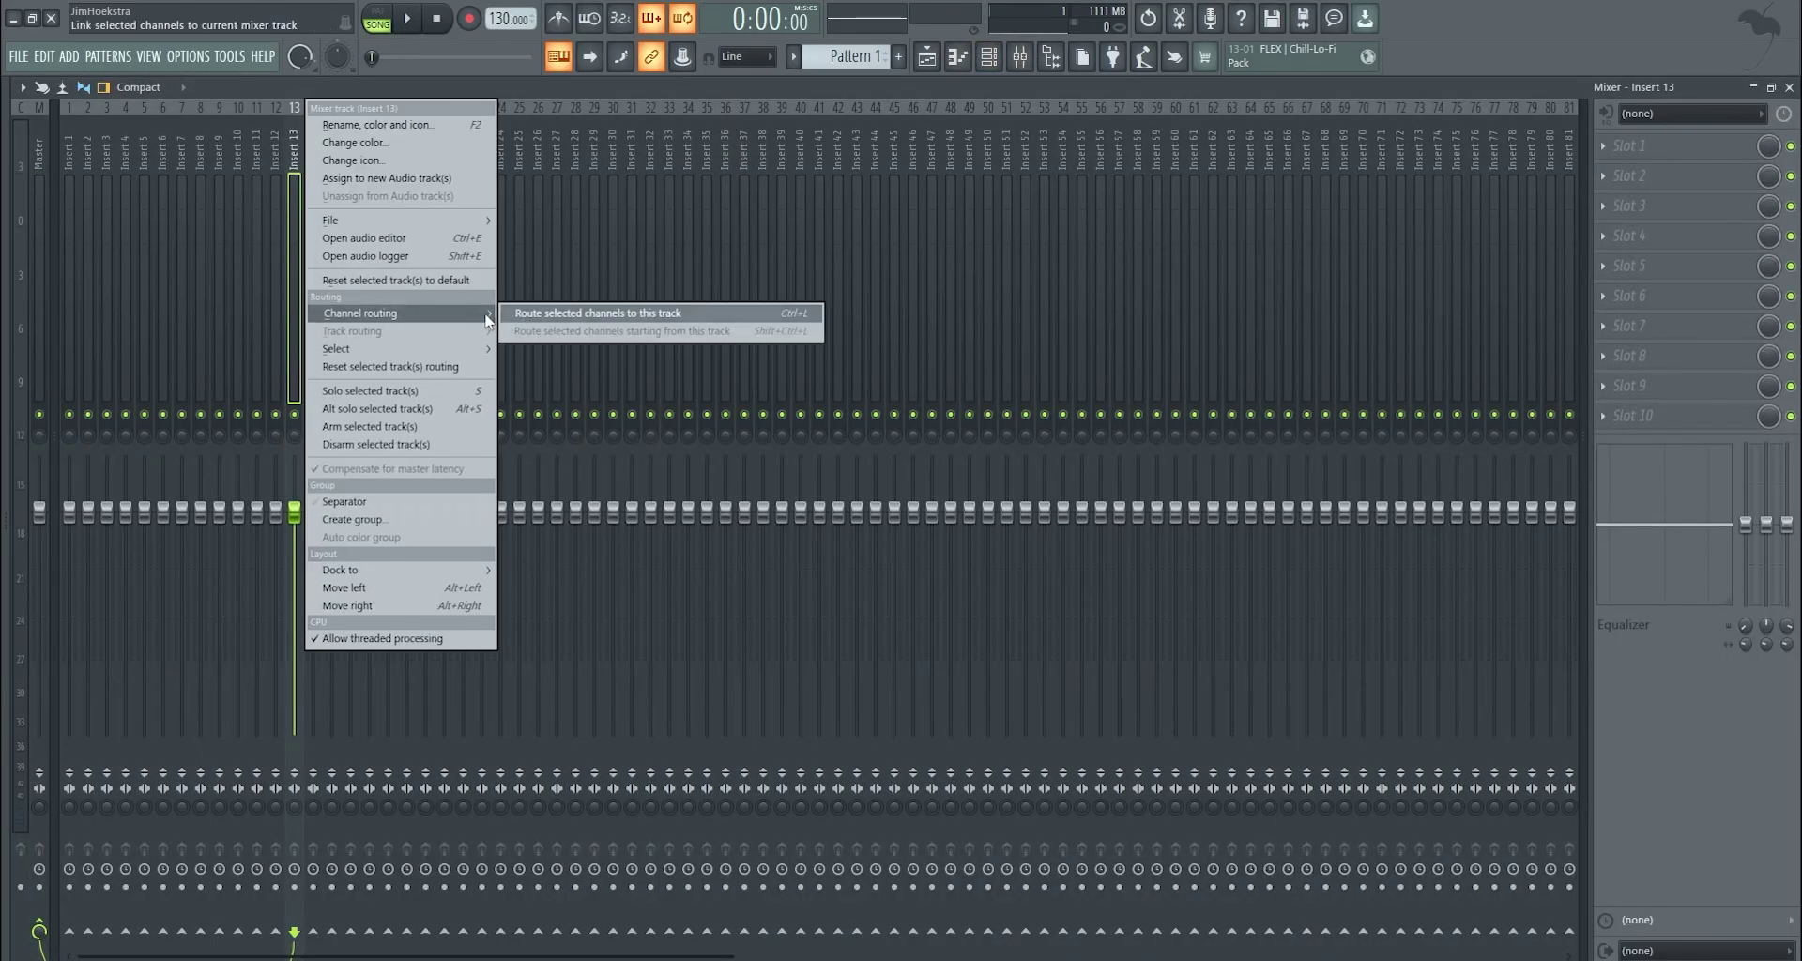
left_click(572, 315)
Insert a second Serum instance from the channel rack and open its piano roll.
left_click(989, 57)
right_click(1095, 398)
mouse_move(1210, 525)
left_click(1353, 314)
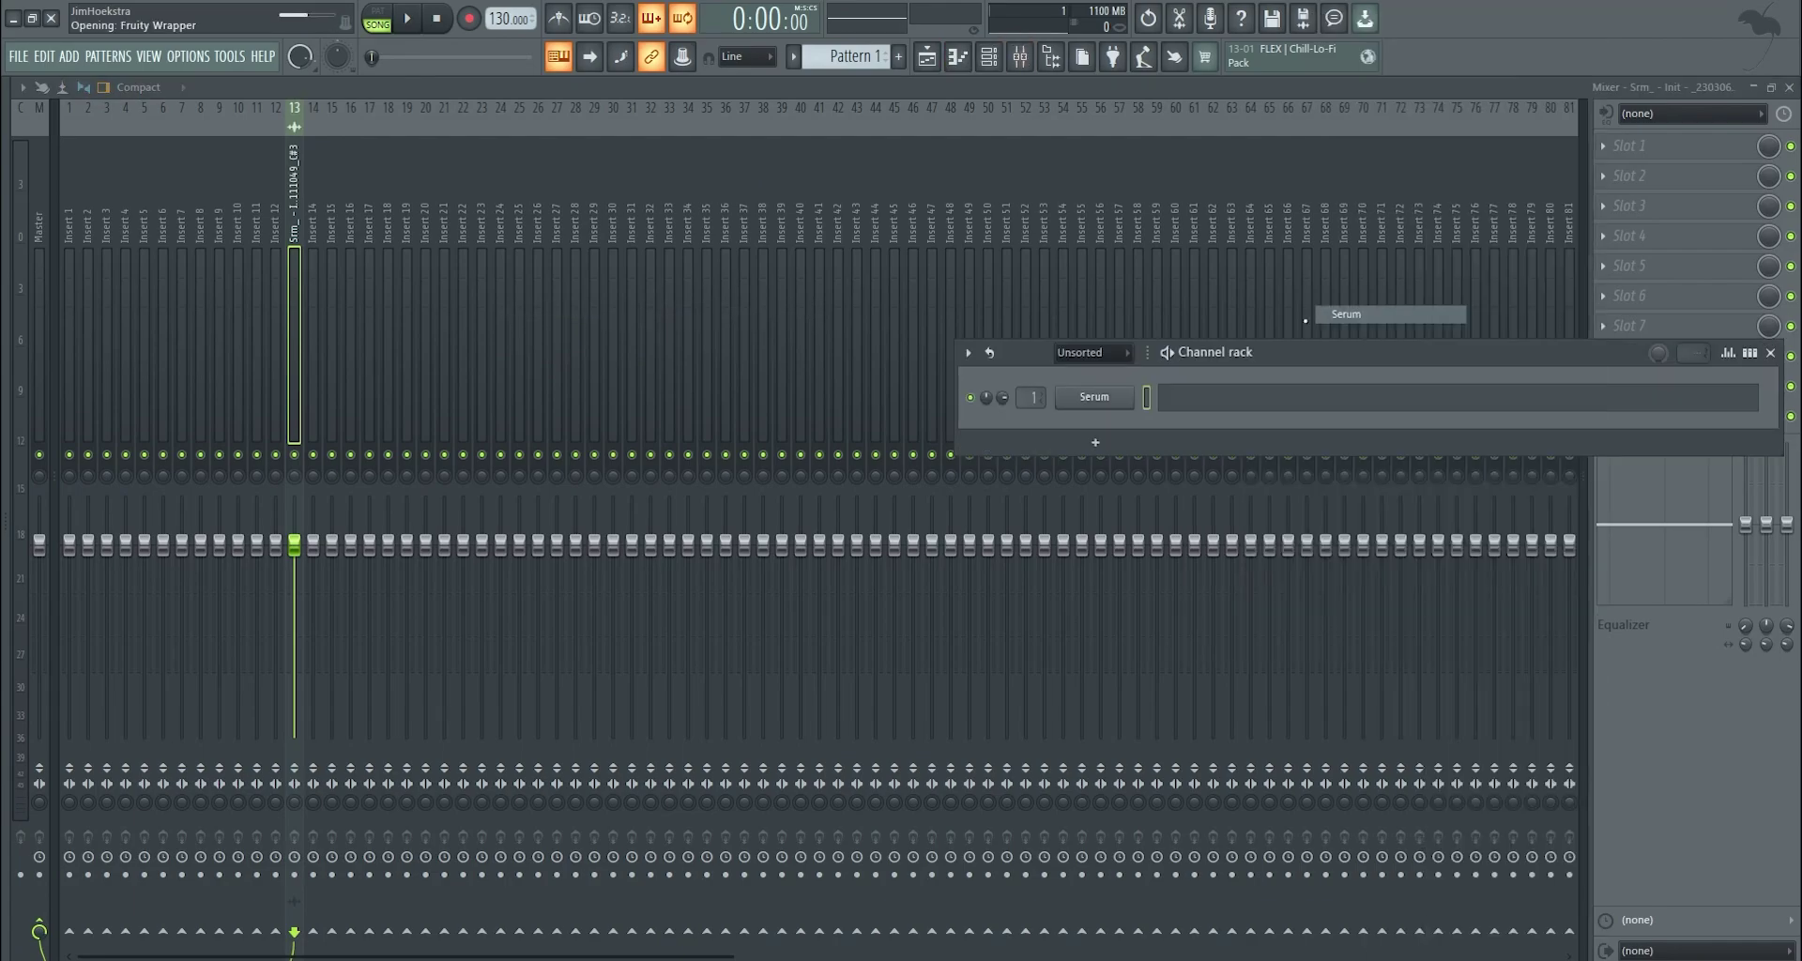
left_click(1461, 407)
scroll(1018, 448, "up", 3)
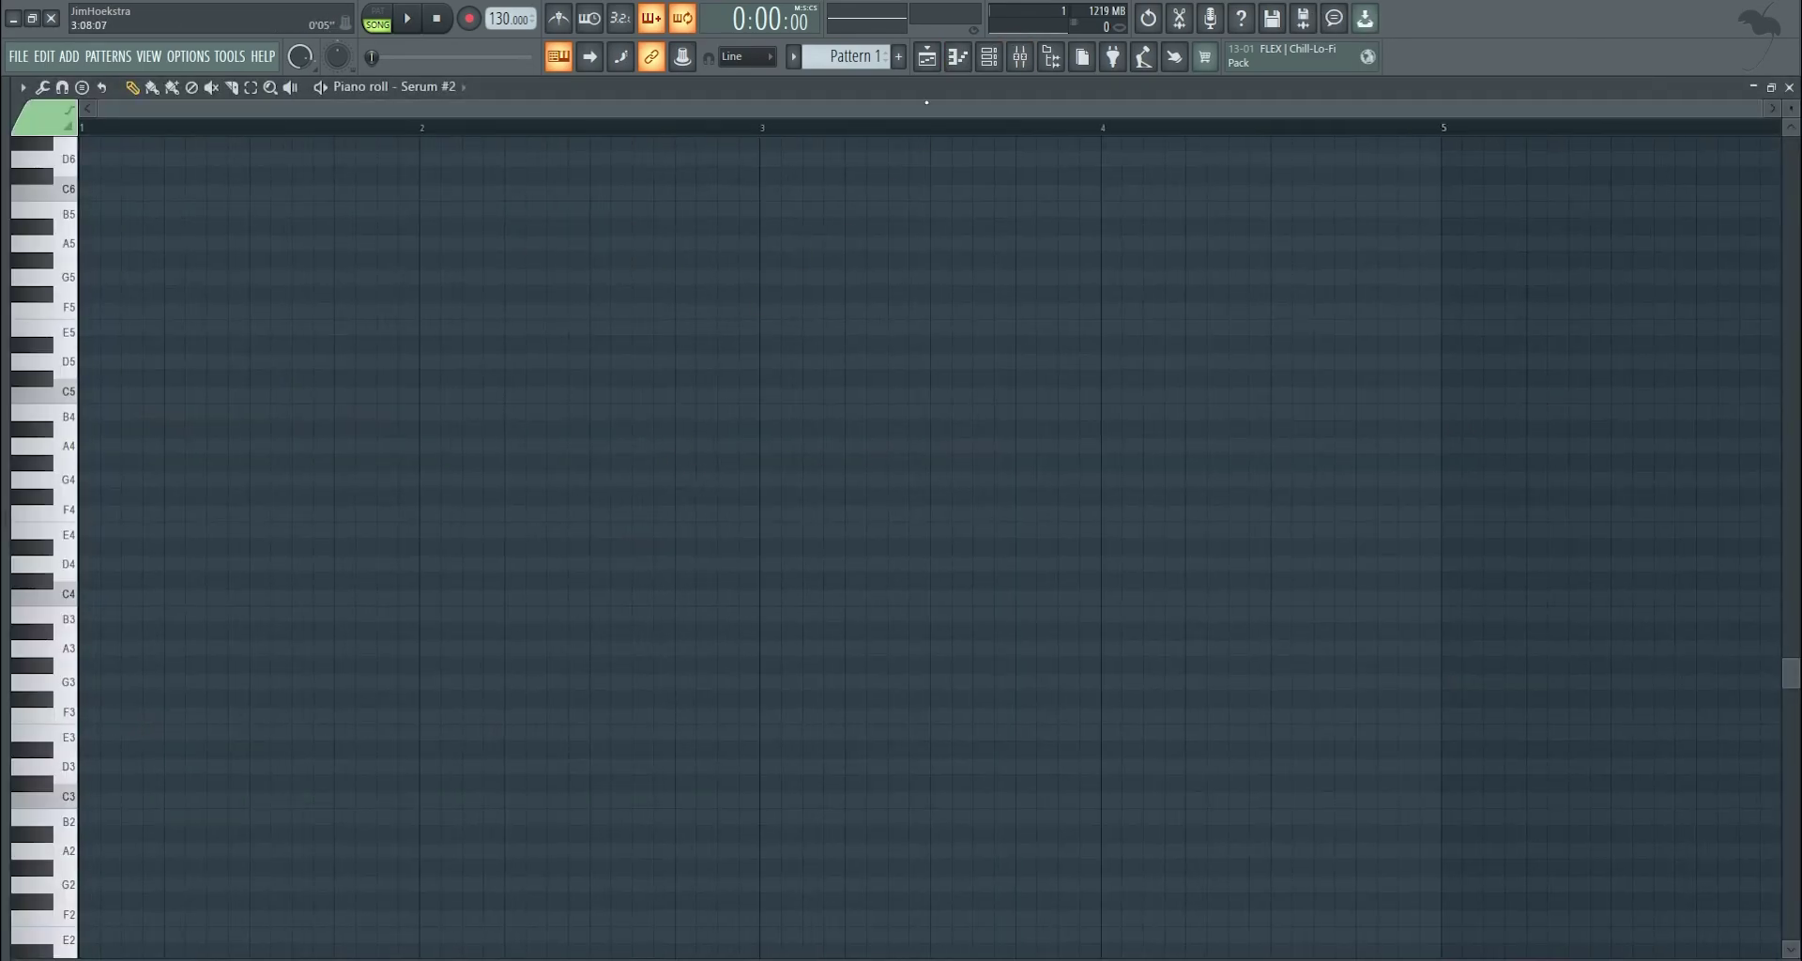
Place E4 notes on the first two beats of bar 1 in Serum #2's piano roll.
left_click(926, 58)
scroll(877, 308, "down", 2)
left_click(989, 57)
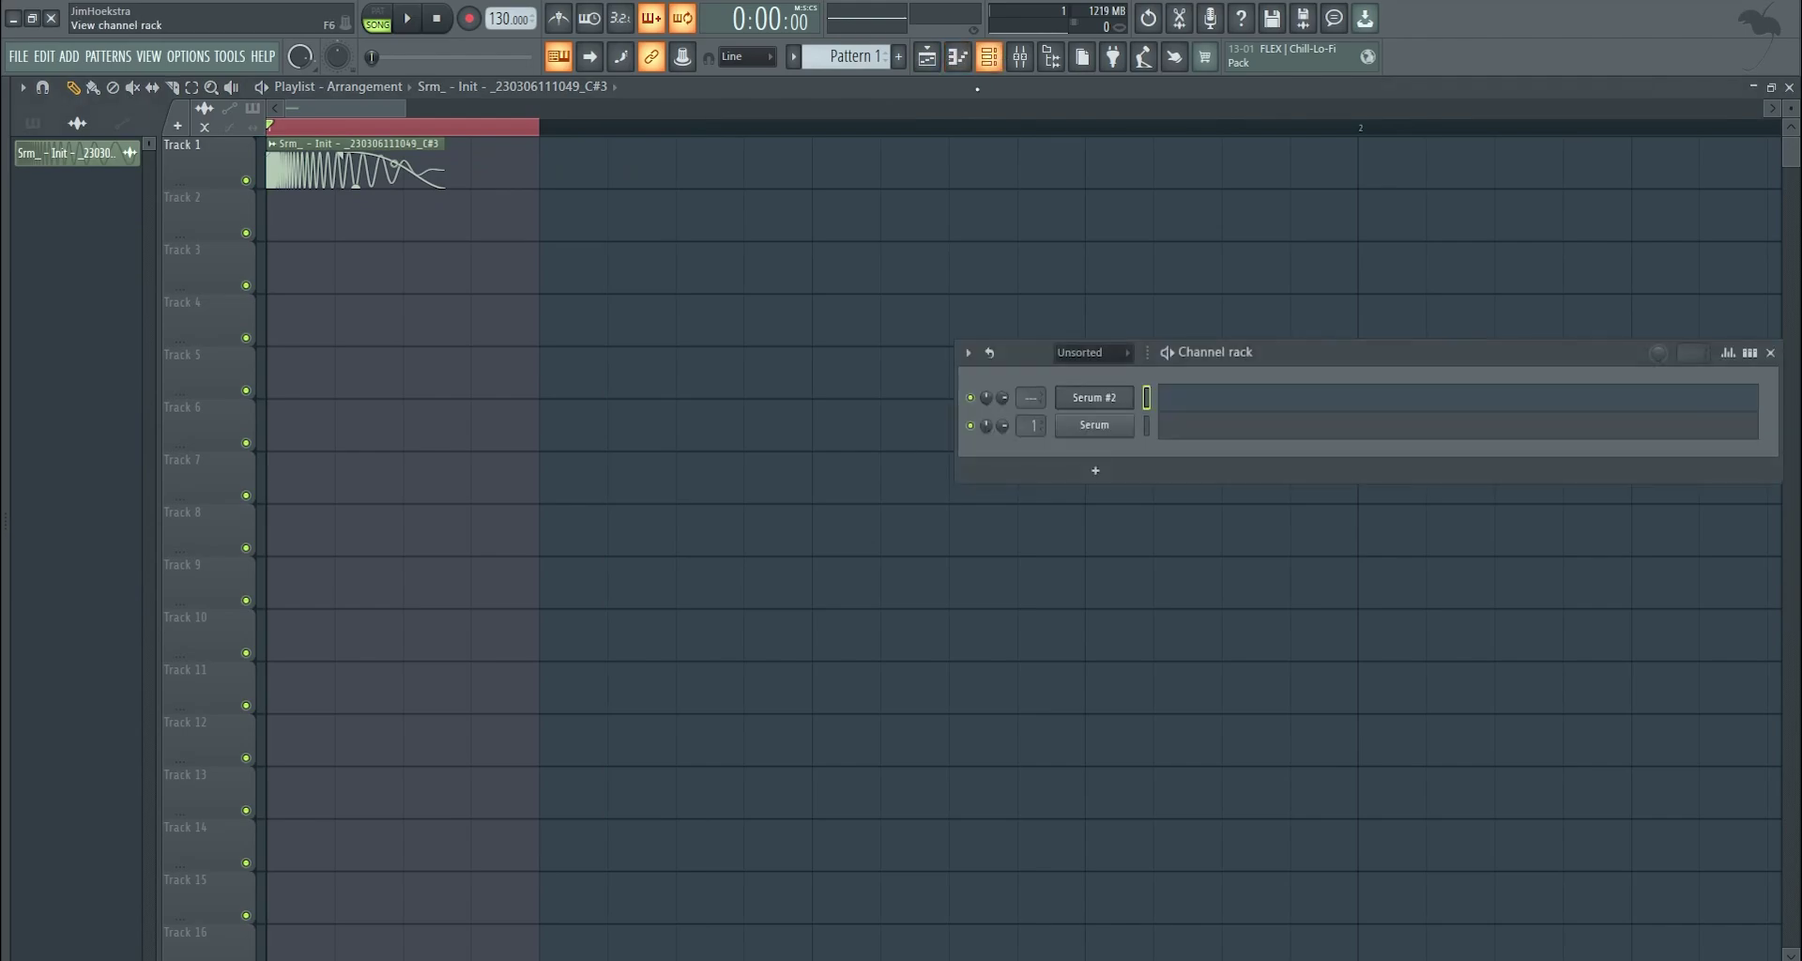
left_click(1221, 399)
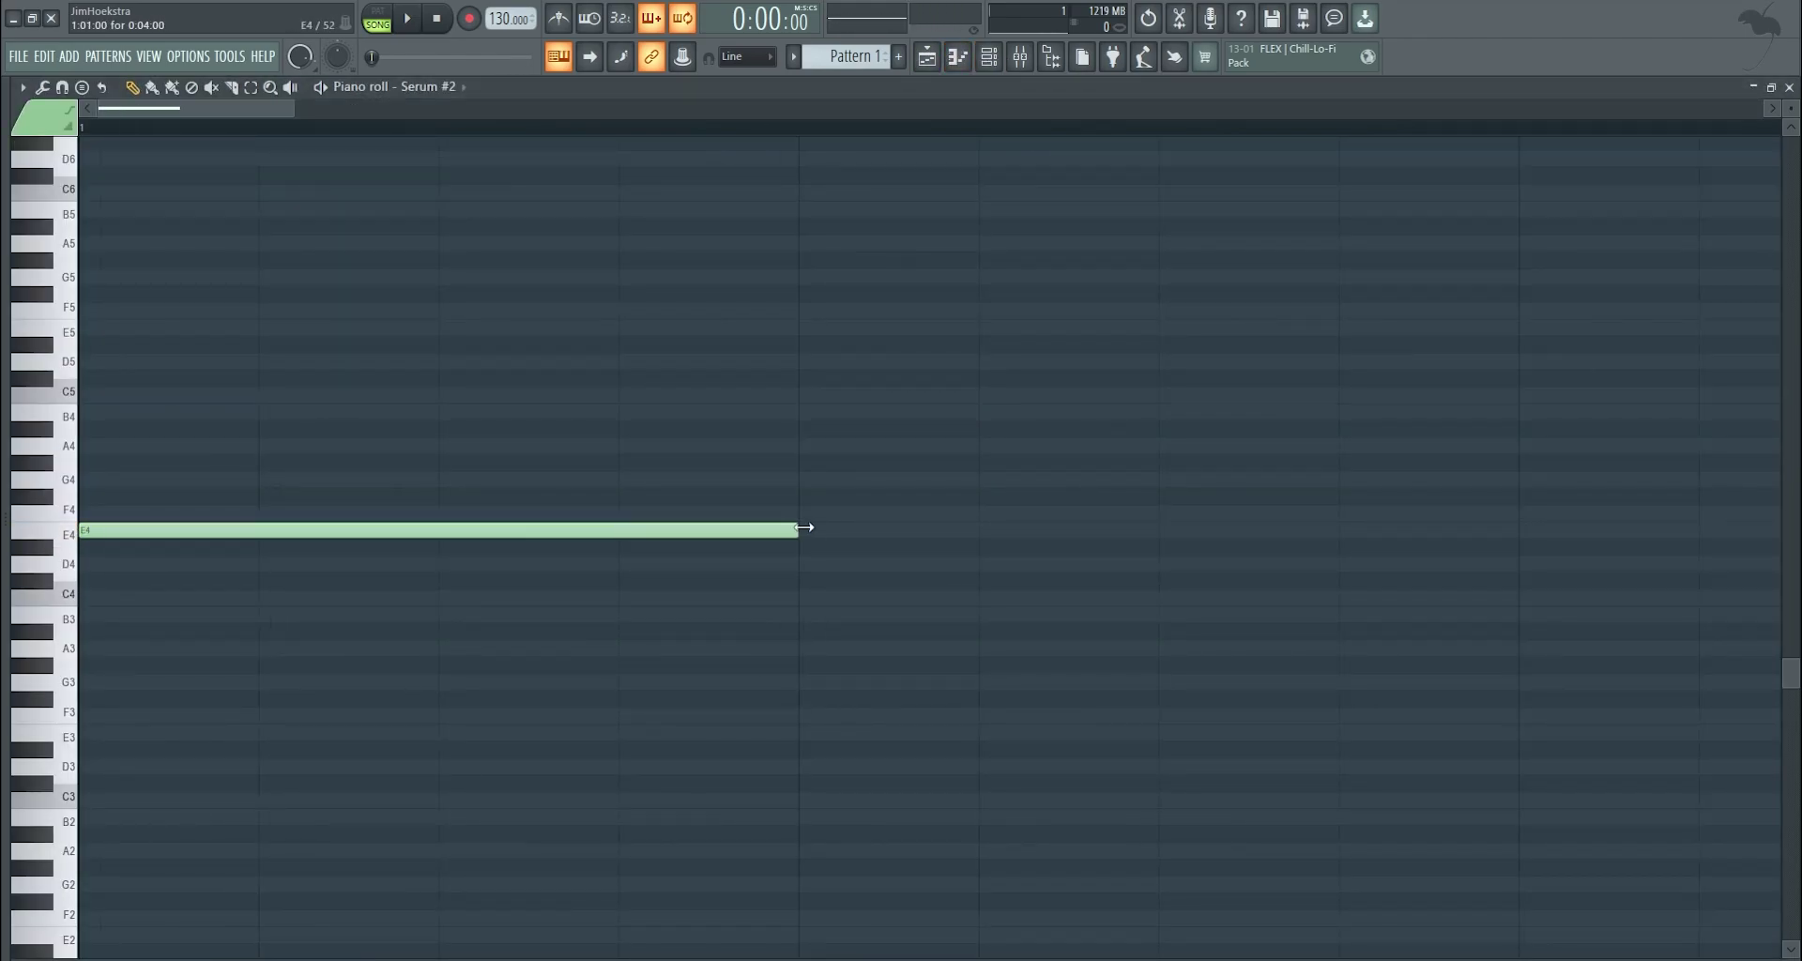
scroll(479, 551, "down", 8)
left_click(177, 534)
key("ctrl+a")
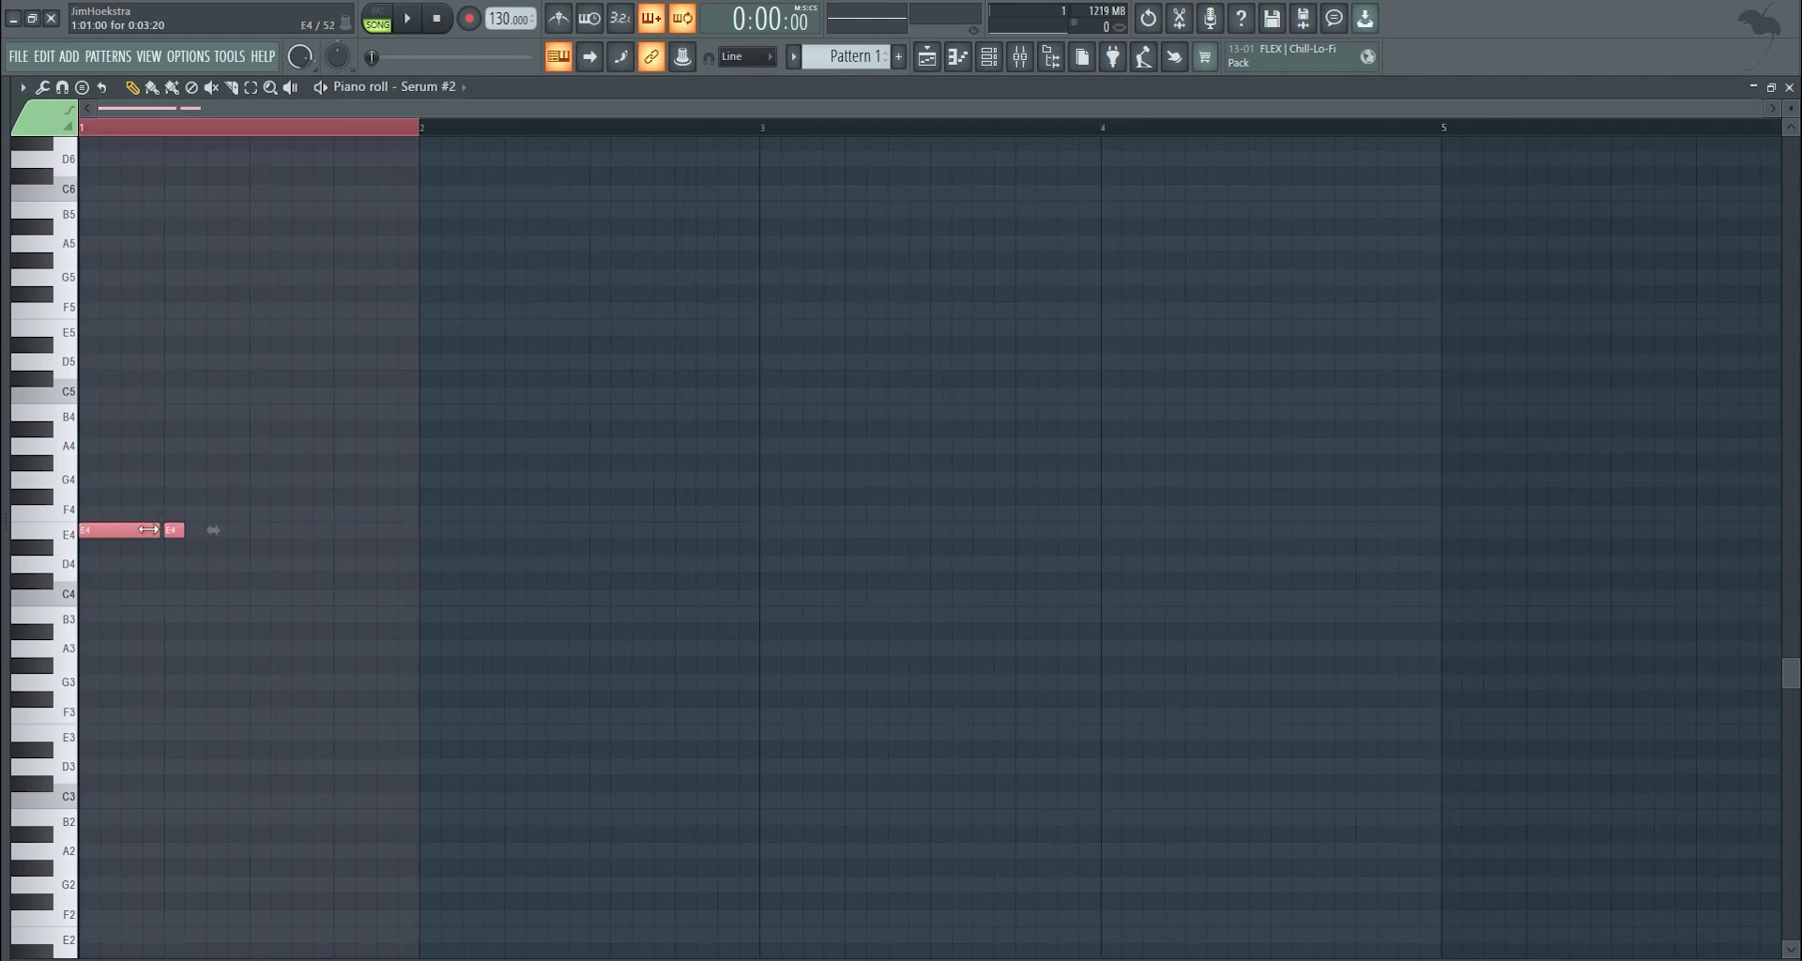
Select all the E4 notes and duplicate them one bar further along.
left_click(179, 530)
key("ctrl+a")
left_click_drag(181, 530, 523, 516, "shift")
key("ctrl+a")
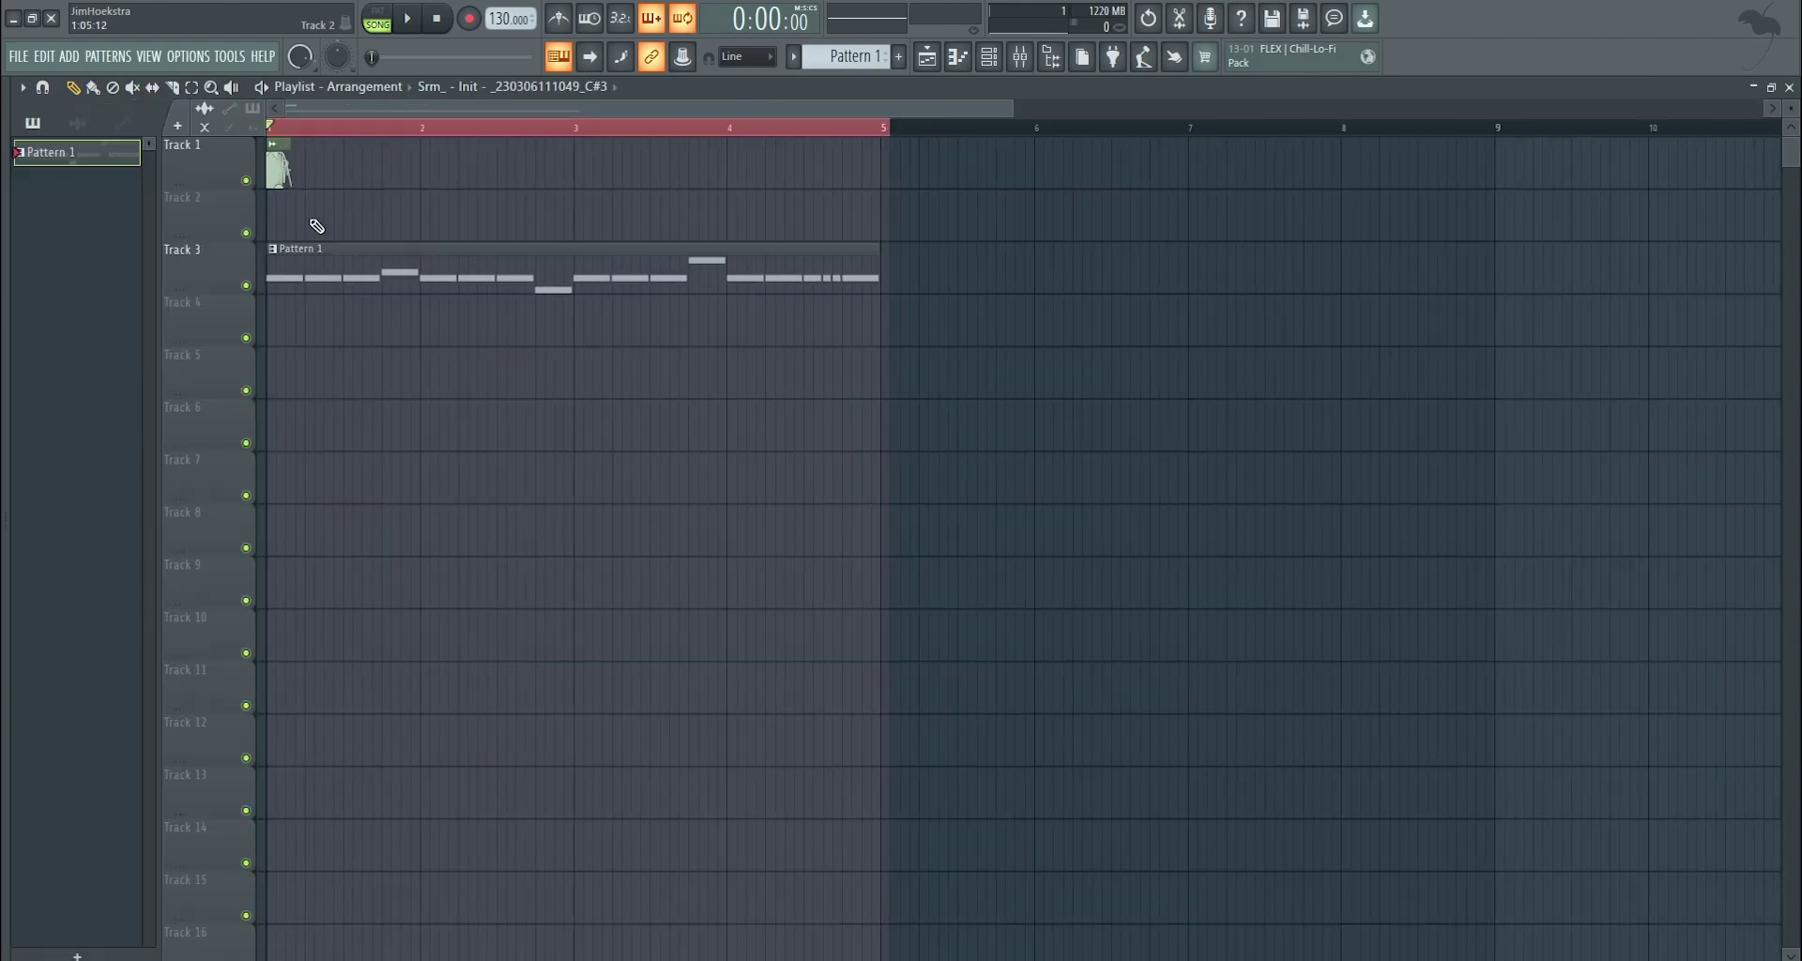
left_click_drag(301, 217, 573, 215)
key("ctrl+z")
scroll(300, 220, "down", 3)
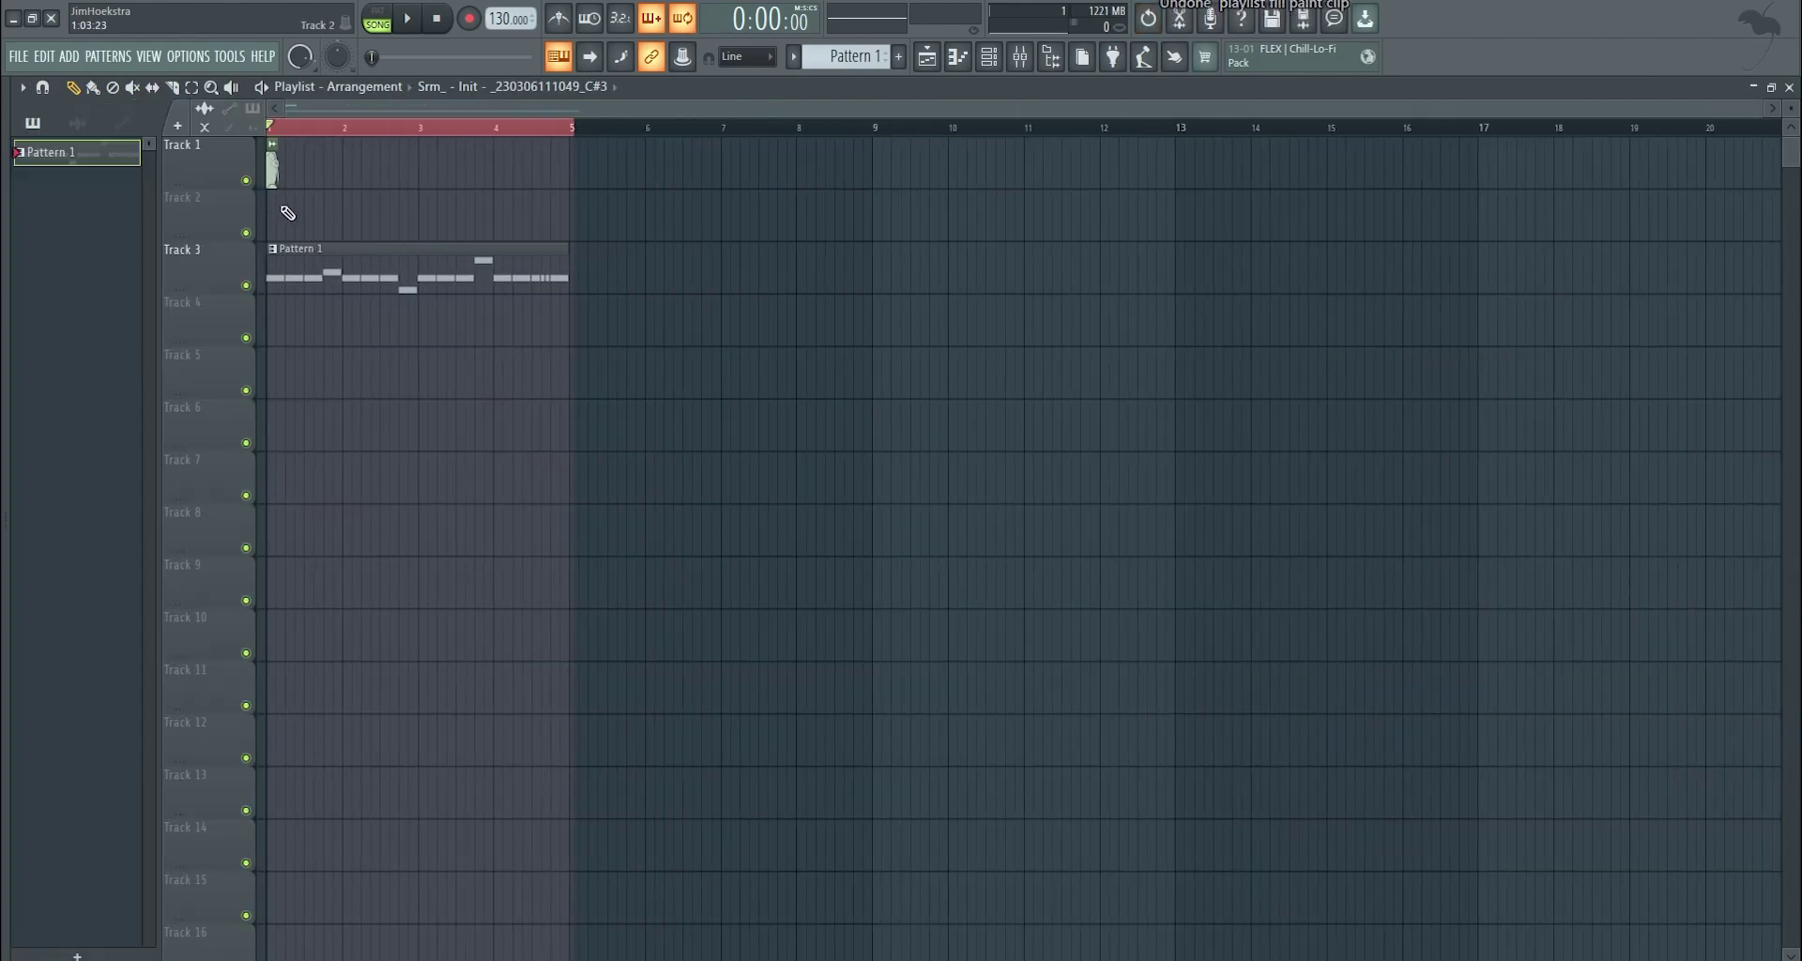
Repeat the kick clip on every beat of Track 1 across bars 1 to 4 and open Serum #2.
left_click_drag(389, 218, 564, 217)
scroll(442, 245, "up", 3)
mouse_move(1405, 235)
left_mouse_down("ctrl")
mouse_move(282, 240)
mouse_move(338, 169)
left_mouse_up("ctrl")
left_click(990, 57)
left_click(1094, 399)
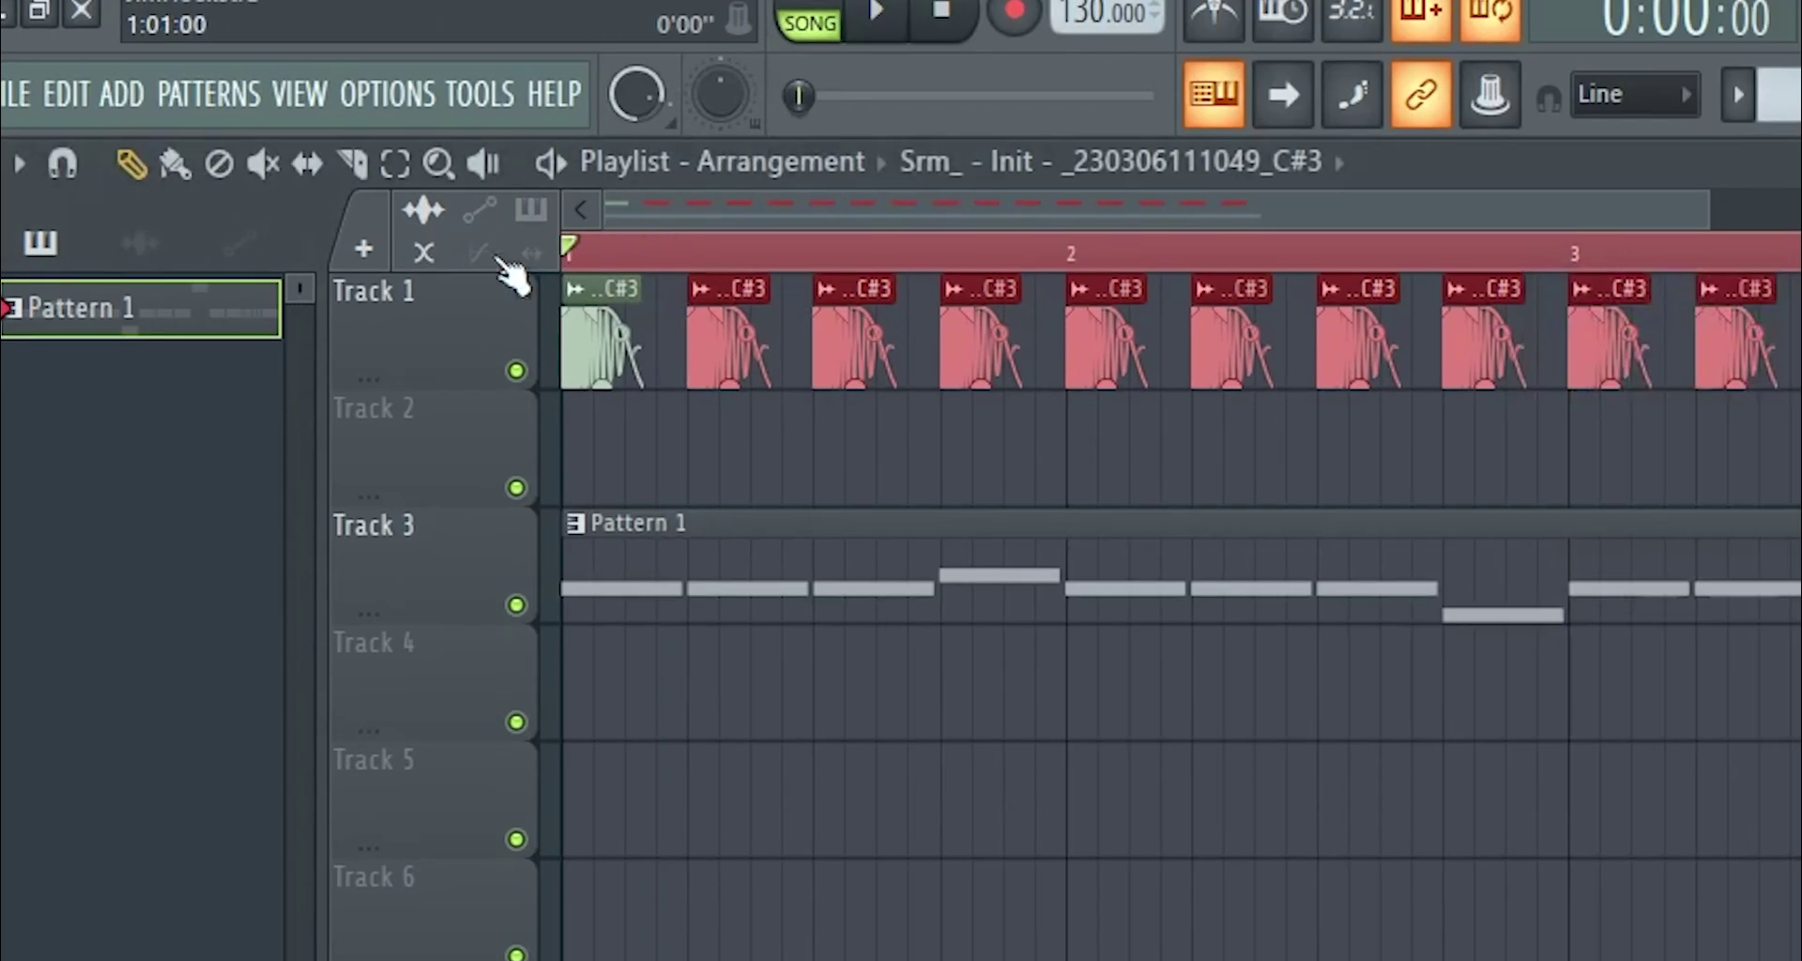
Audition the kick with the bass pattern and set the project tempo to 160 BPM.
key("space")
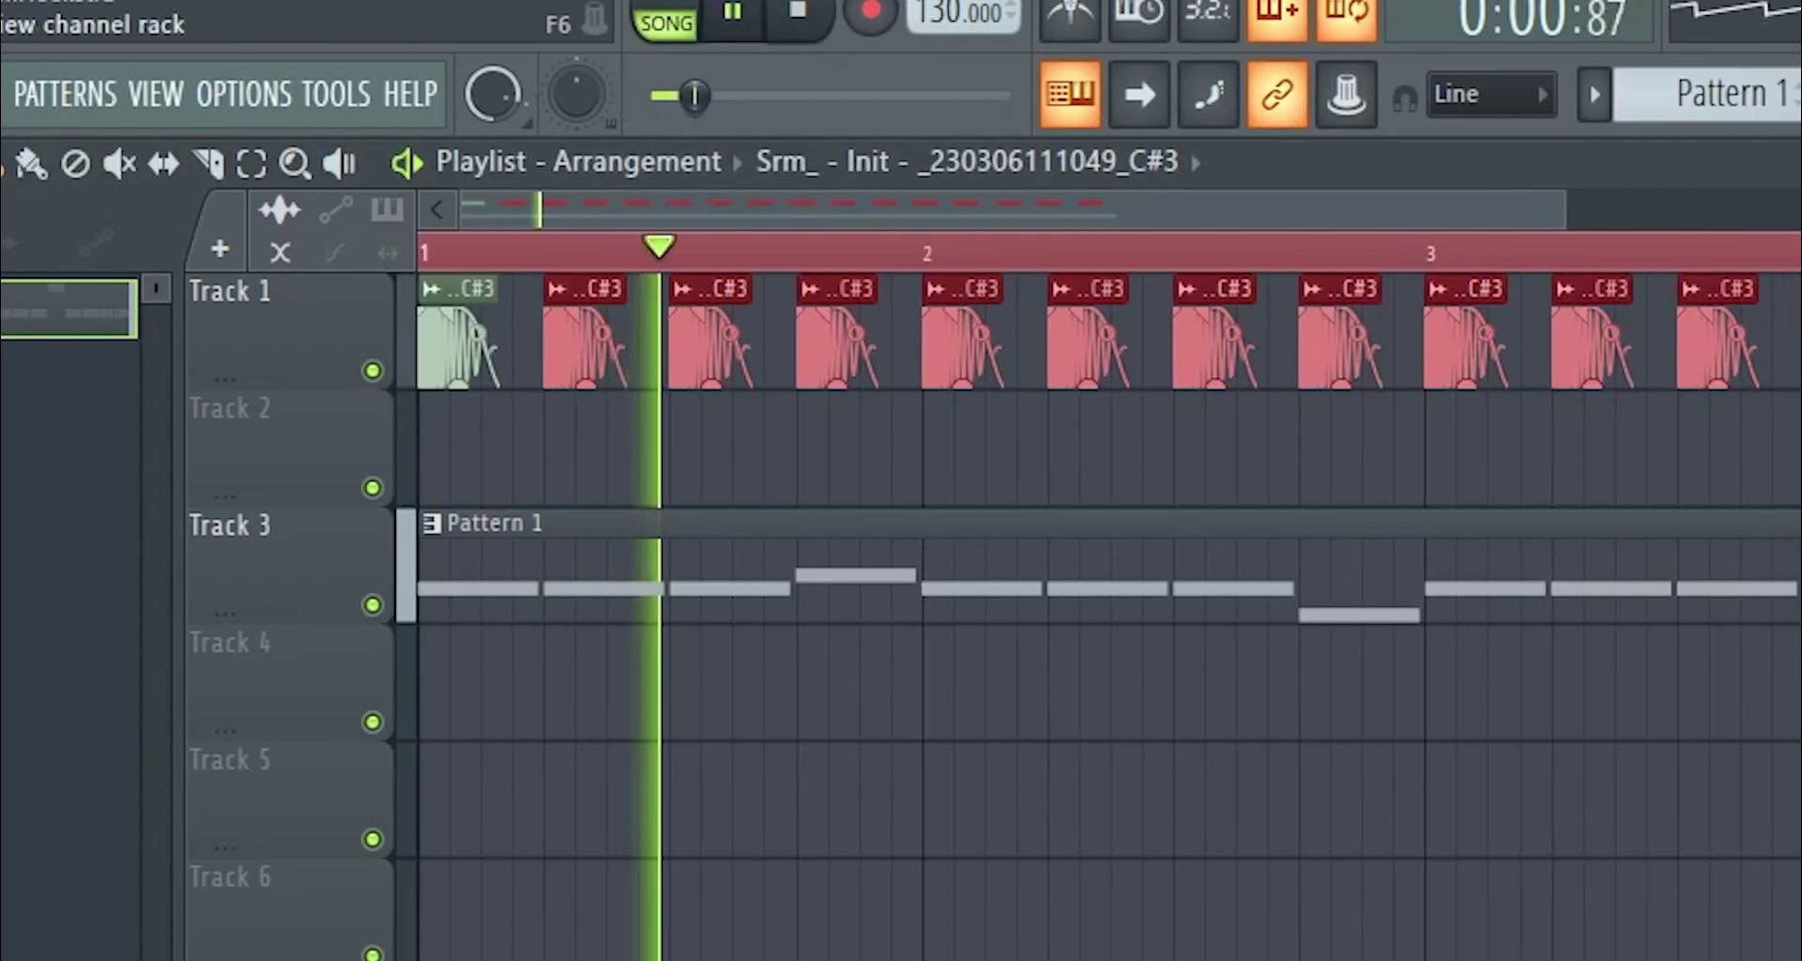
key("space")
left_click_drag(868, 17, 868, 2)
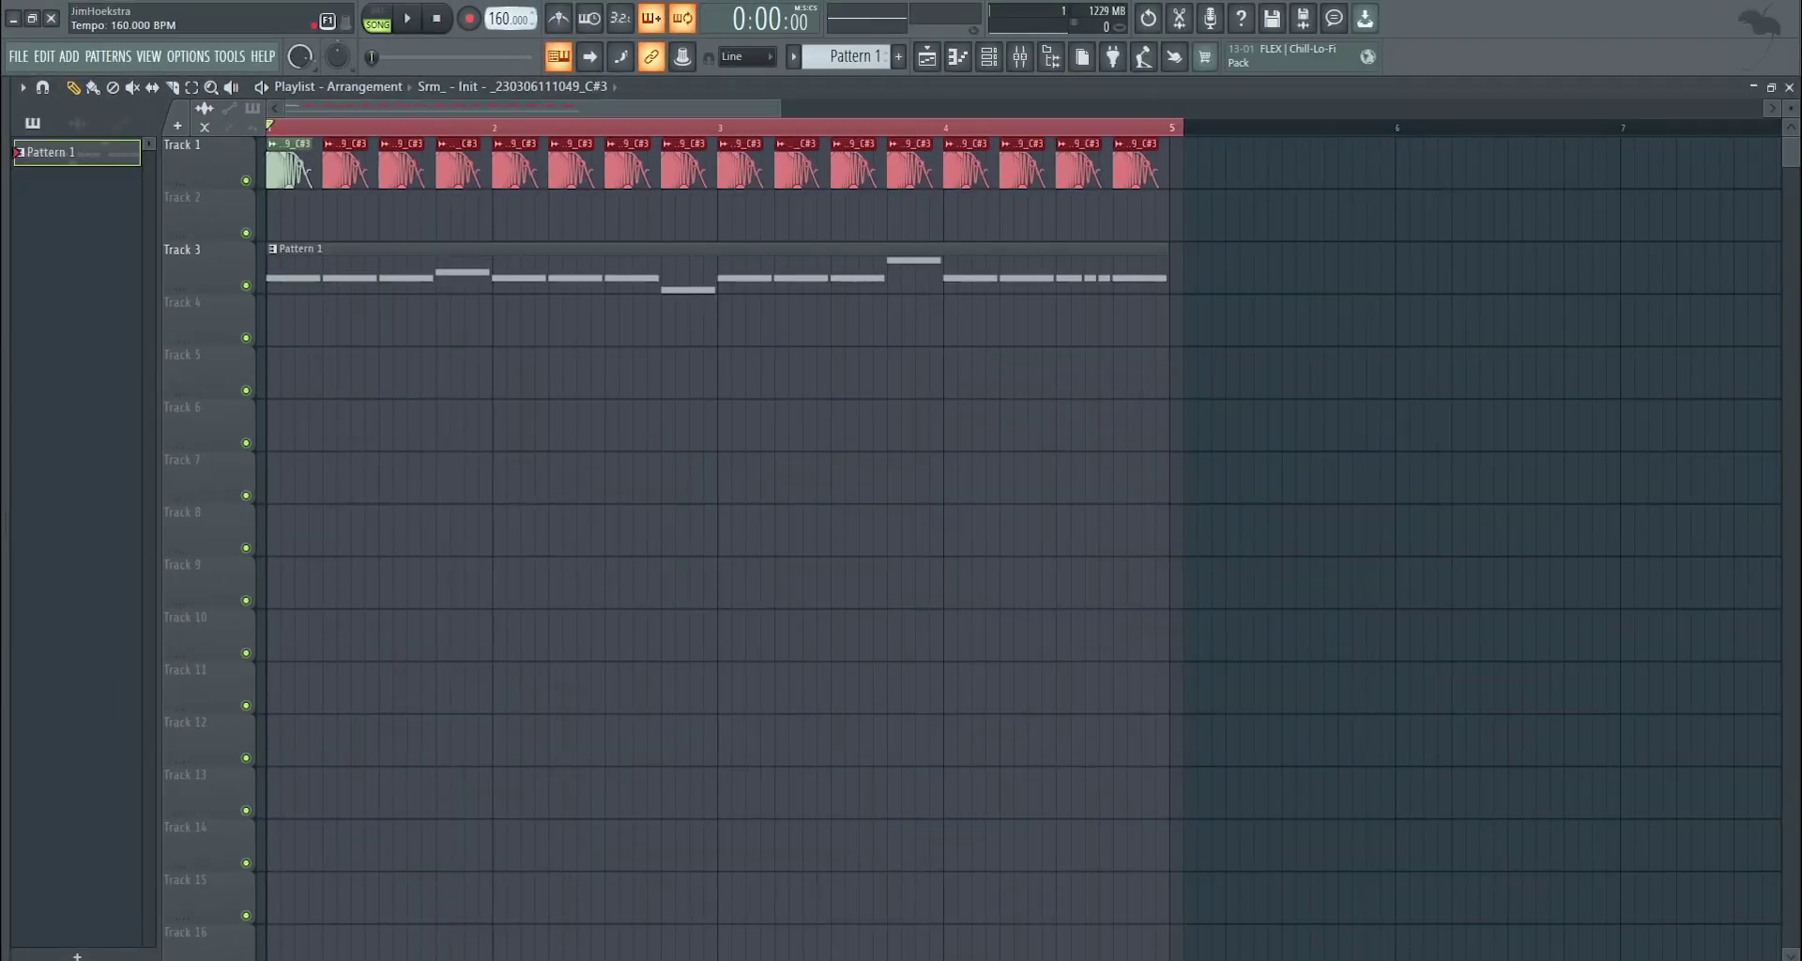
key("space")
scroll(378, 245, "up", 8)
key("space")
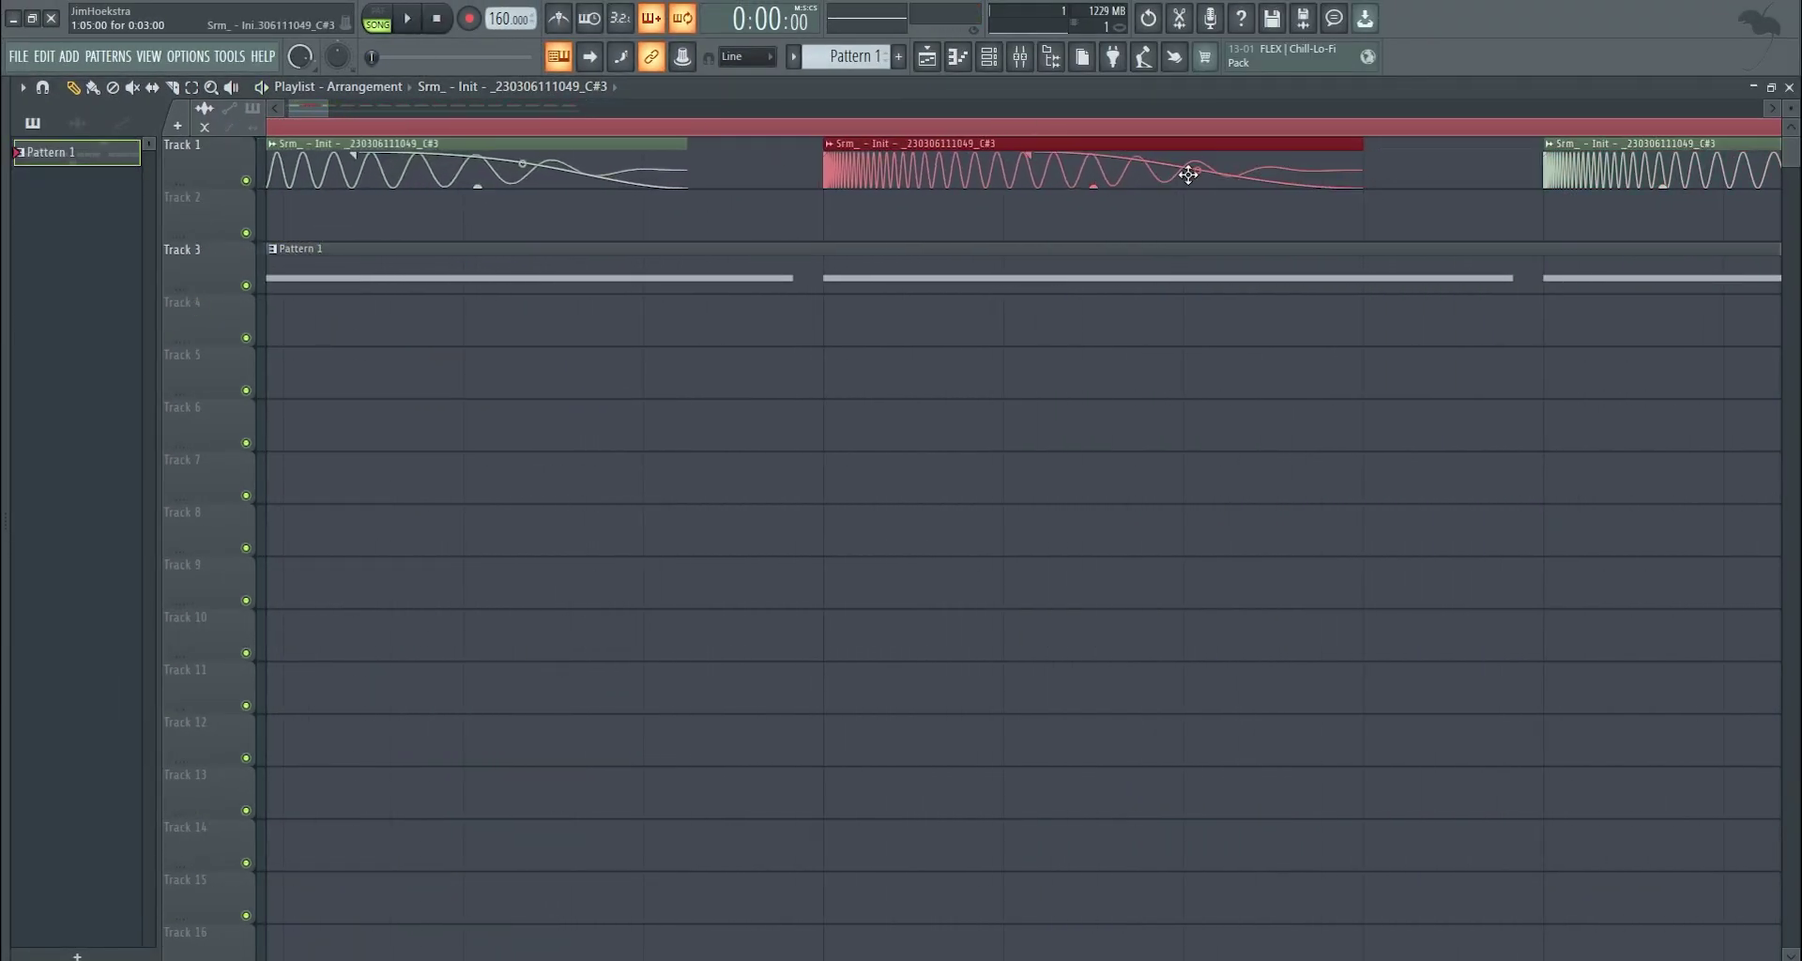
Shorten all the kick clips on Track 1, bend their fade-out curves lower, and play back the result.
scroll(889, 217, "down", 5)
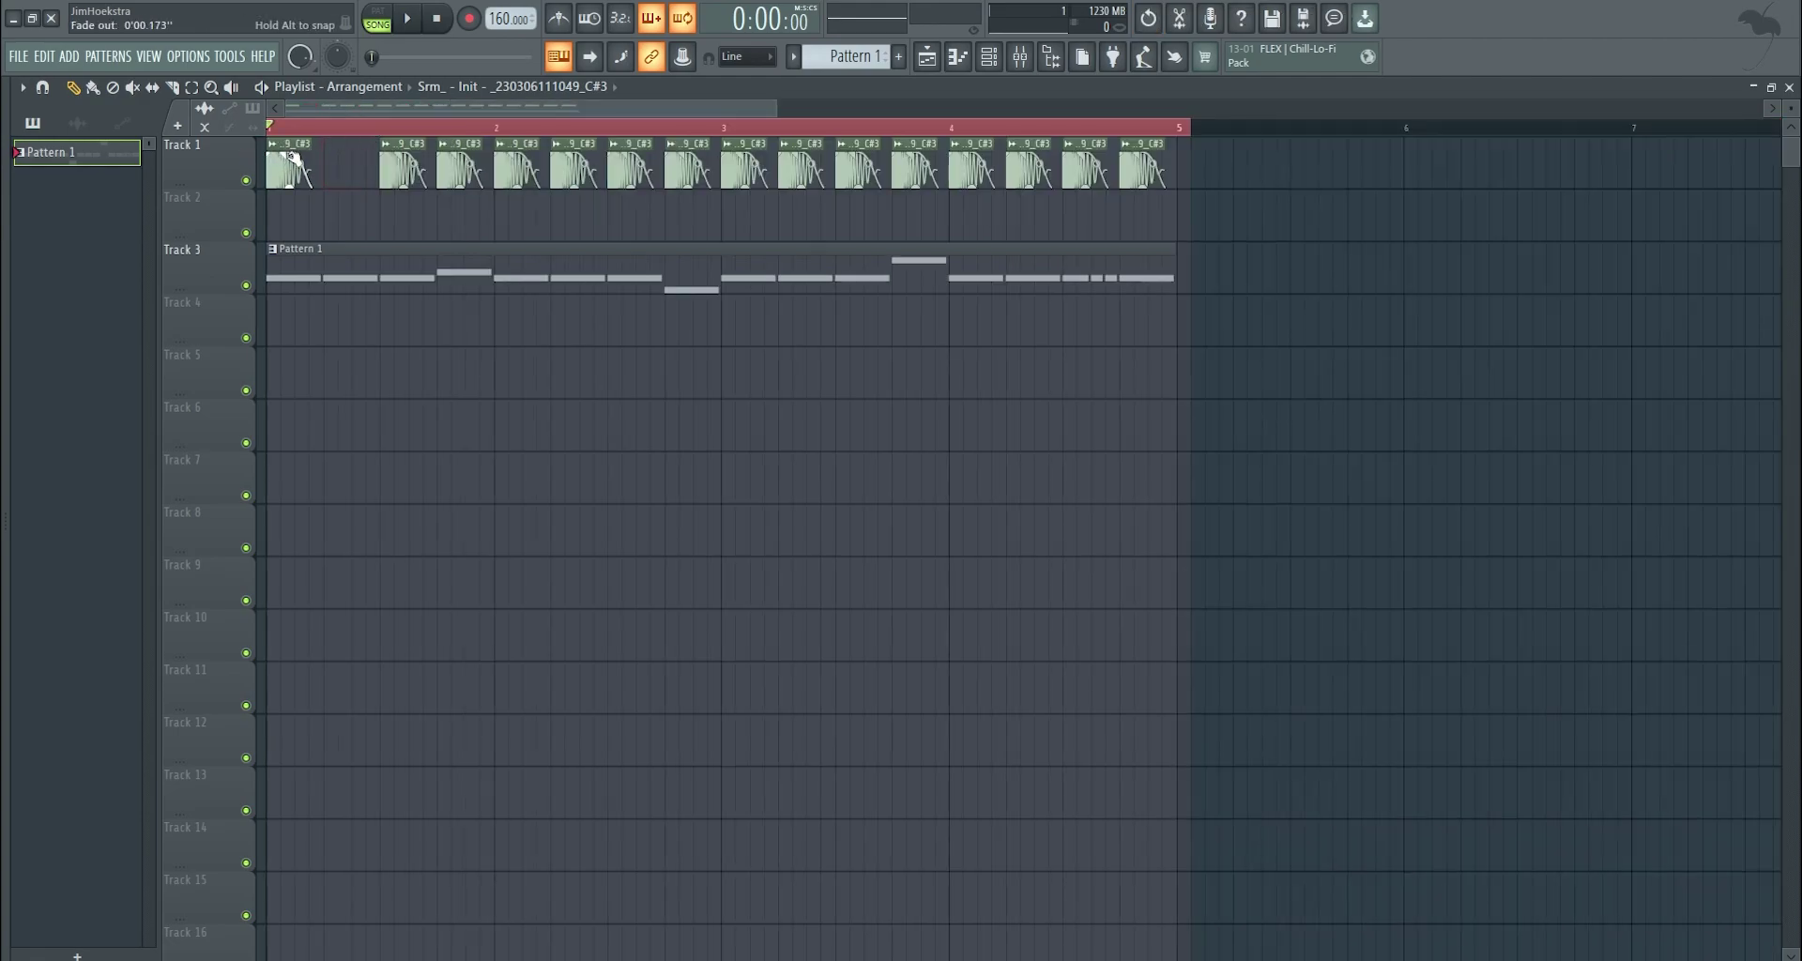
scroll(314, 181, "up", 5)
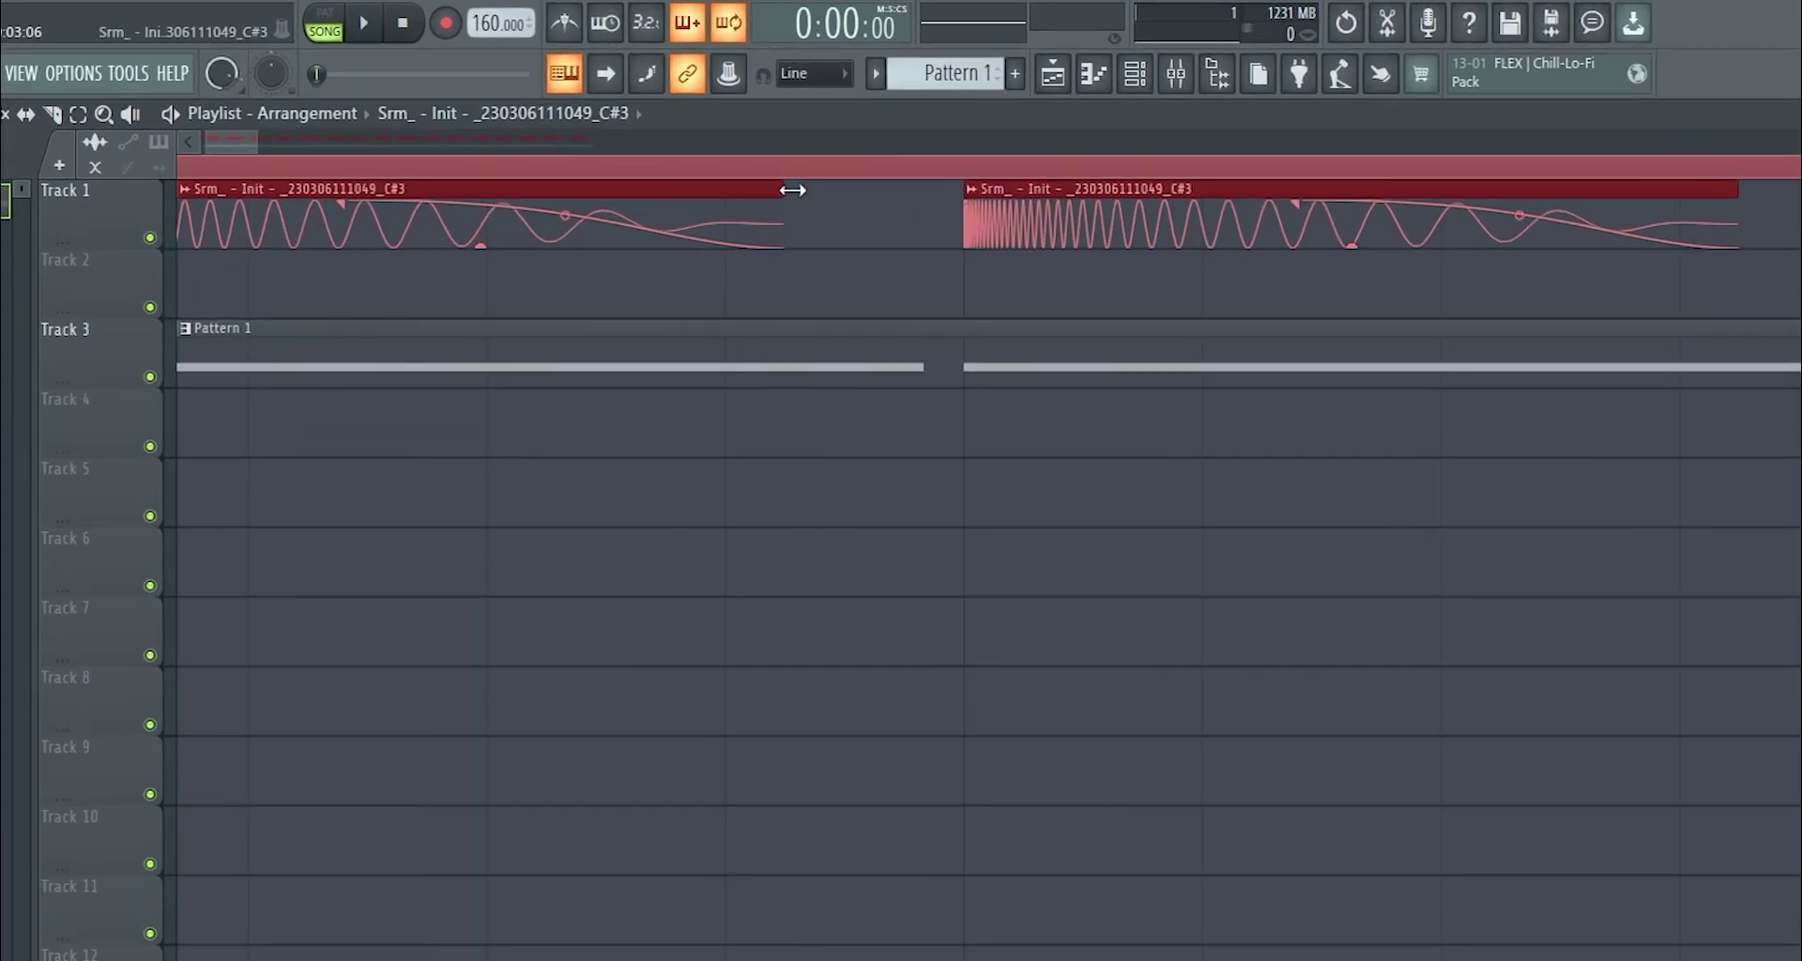
left_click_drag(729, 146, 674, 195)
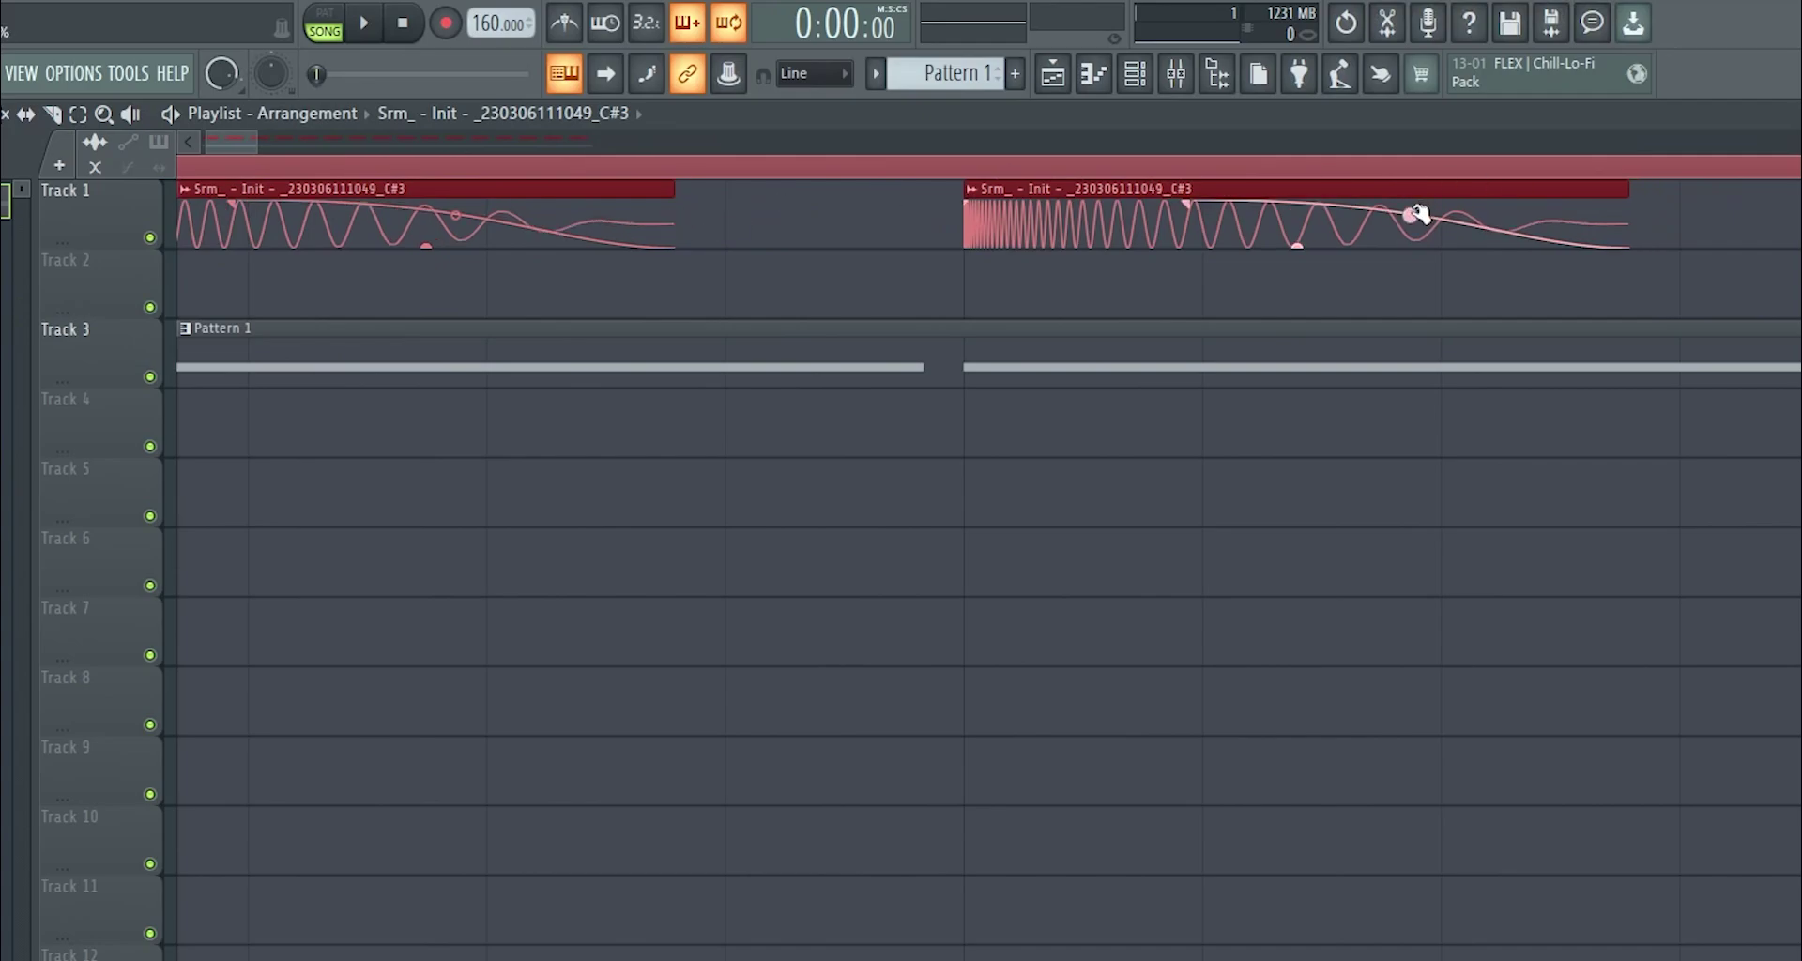
left_click_drag(1420, 218, 1411, 230)
key("space")
key("space")
key("space")
scroll(1416, 231, "down", 4)
key("space")
Select the Serum #2 channel and route it to mixer track Insert 15.
key("F6")
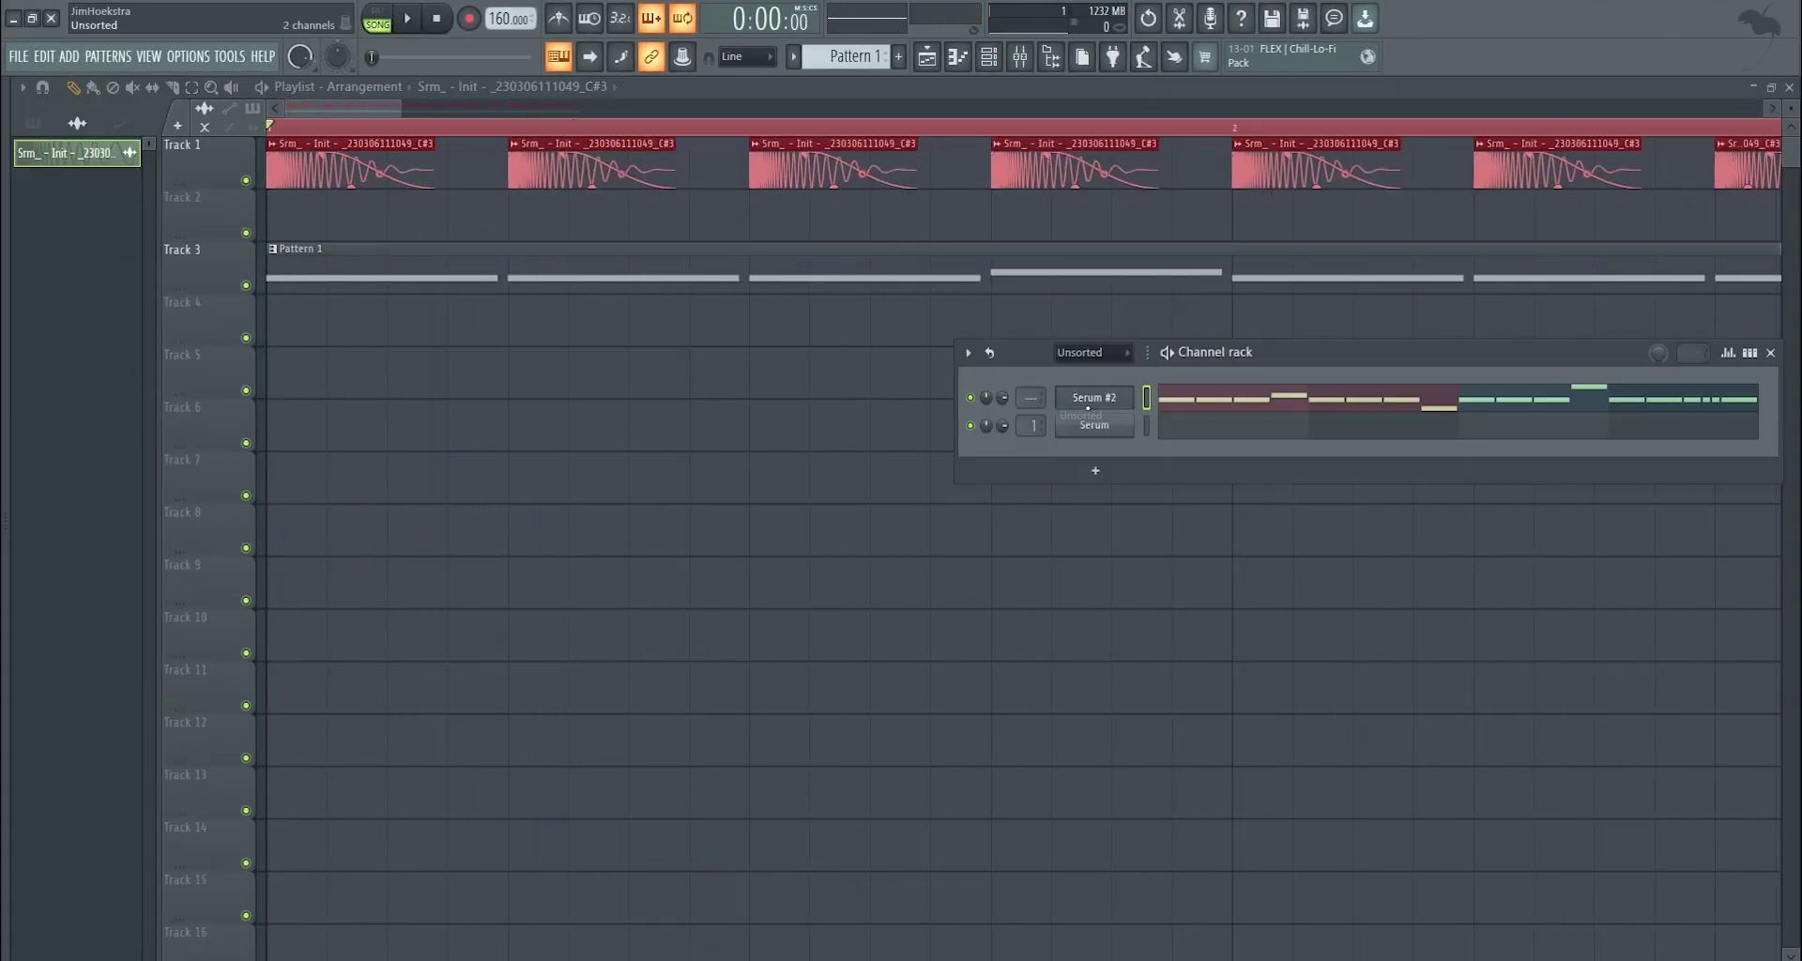
left_click(1112, 399)
key("space")
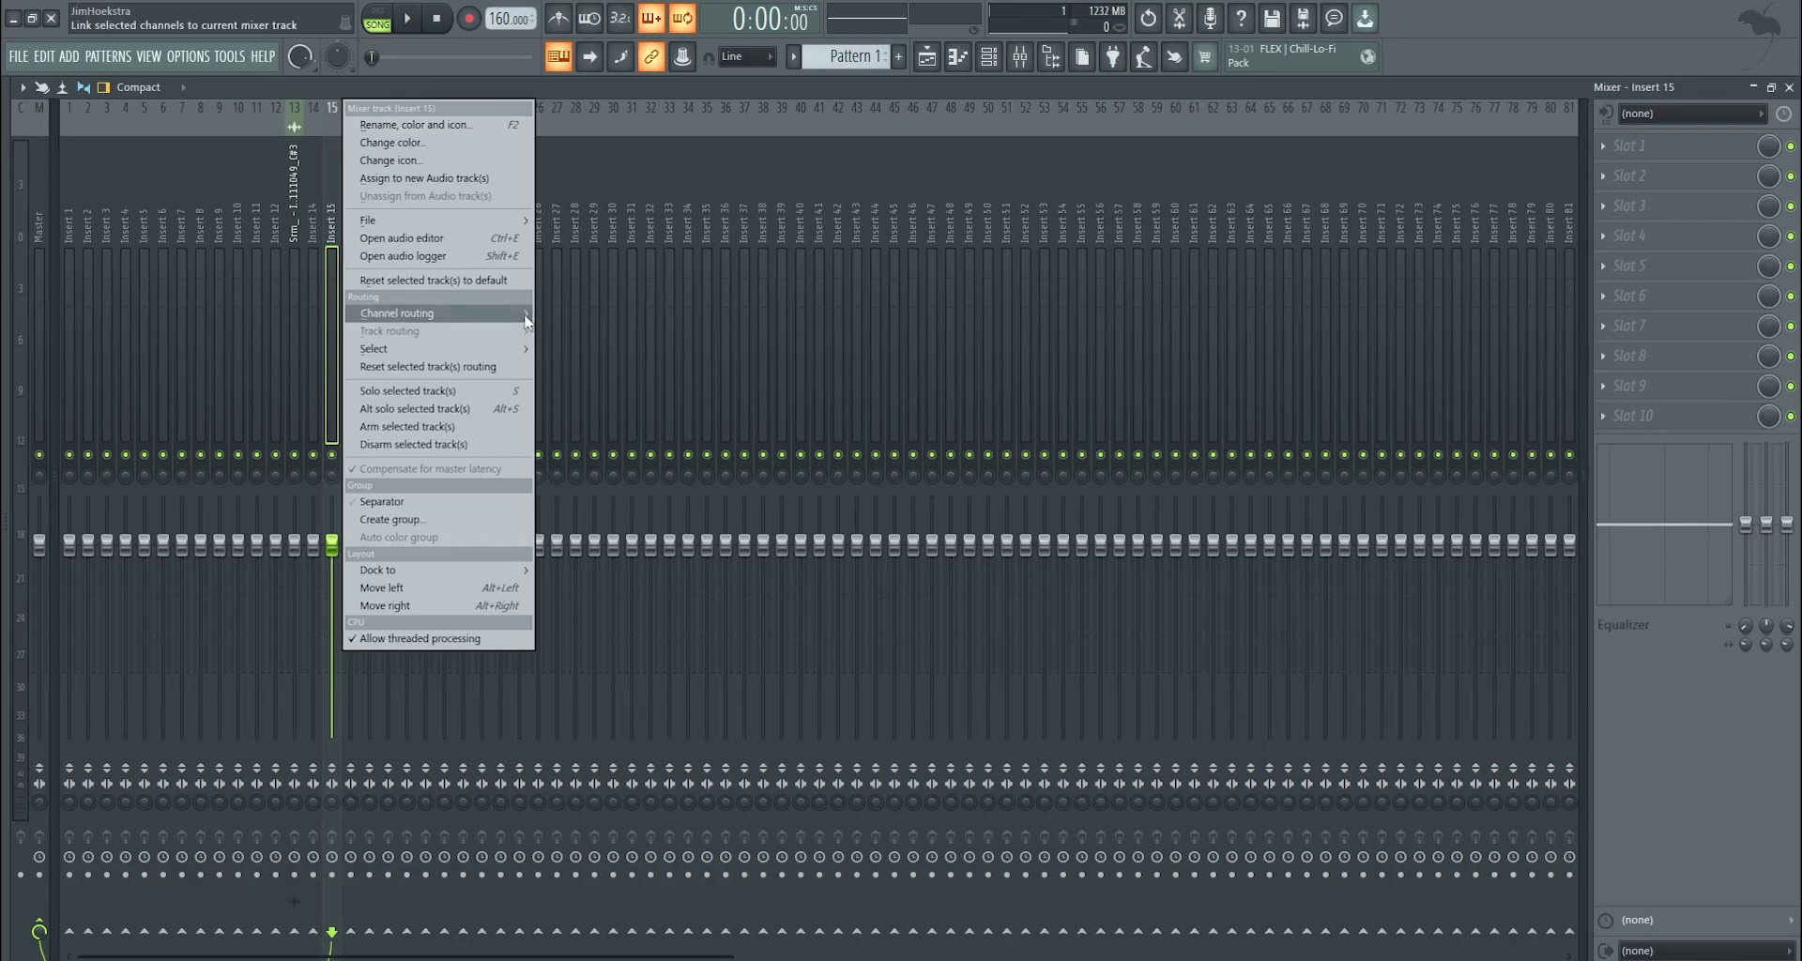
left_click(525, 321)
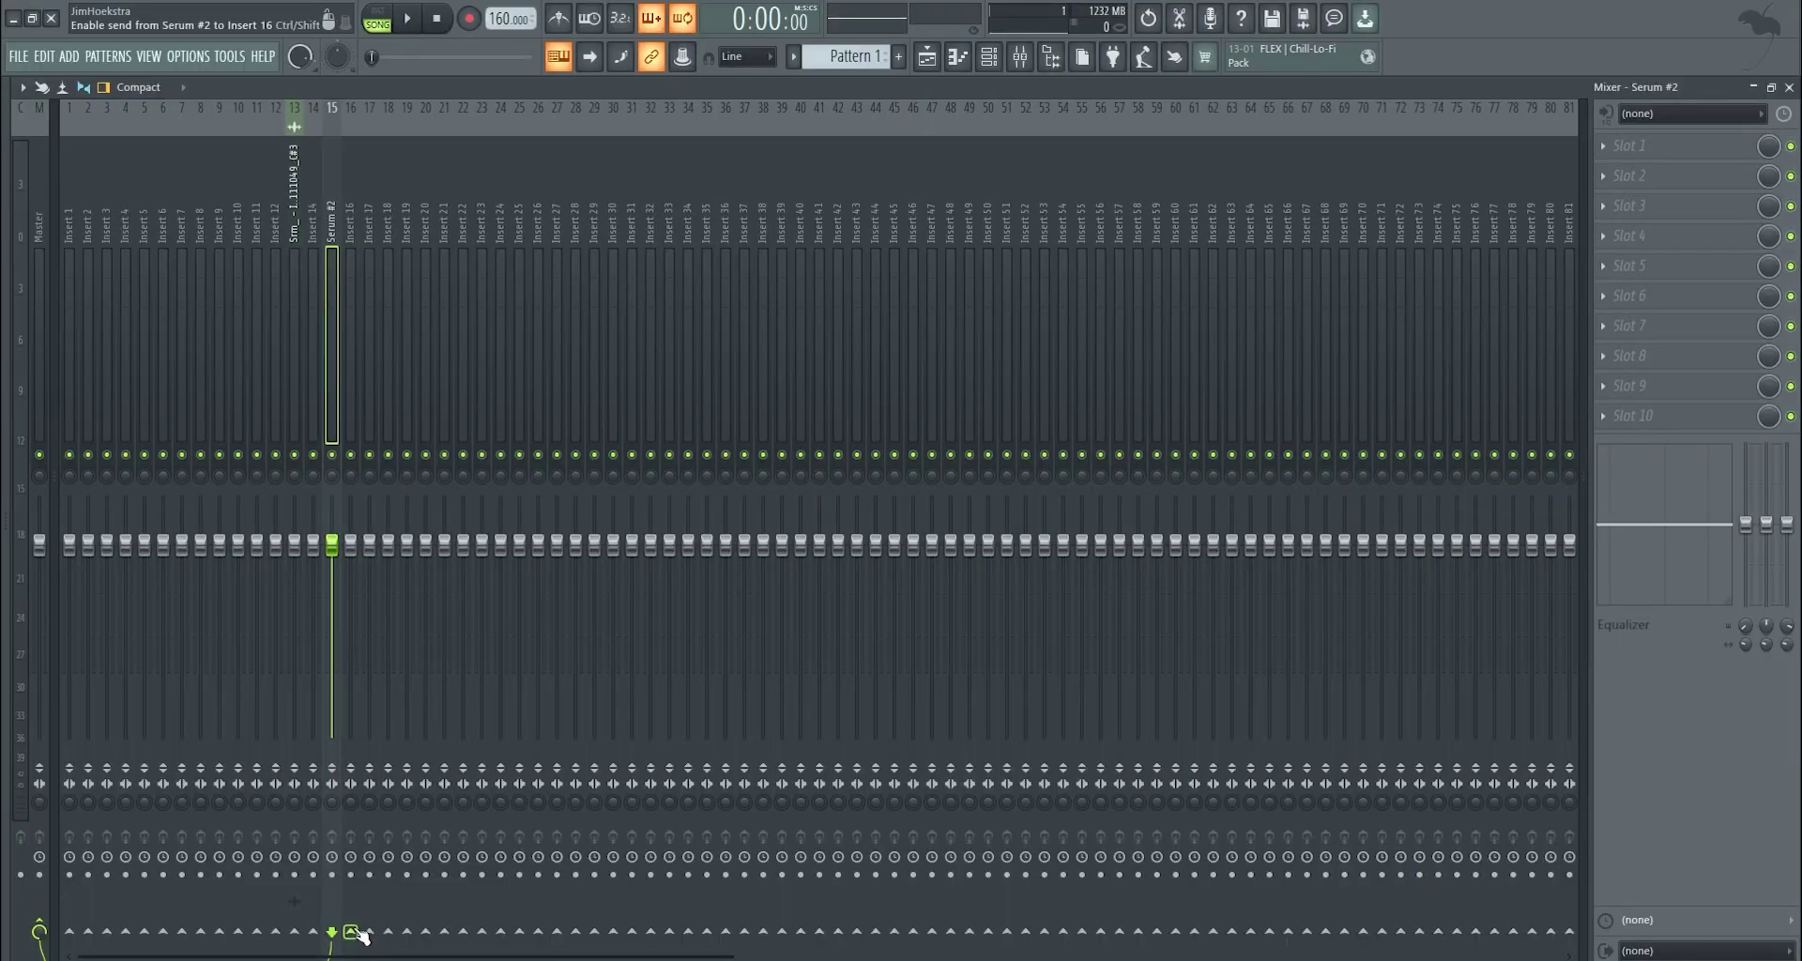
Load a limiter on the Serum #2 mixer track and create an automation clip for its gain on Track 2.
right_click(361, 935)
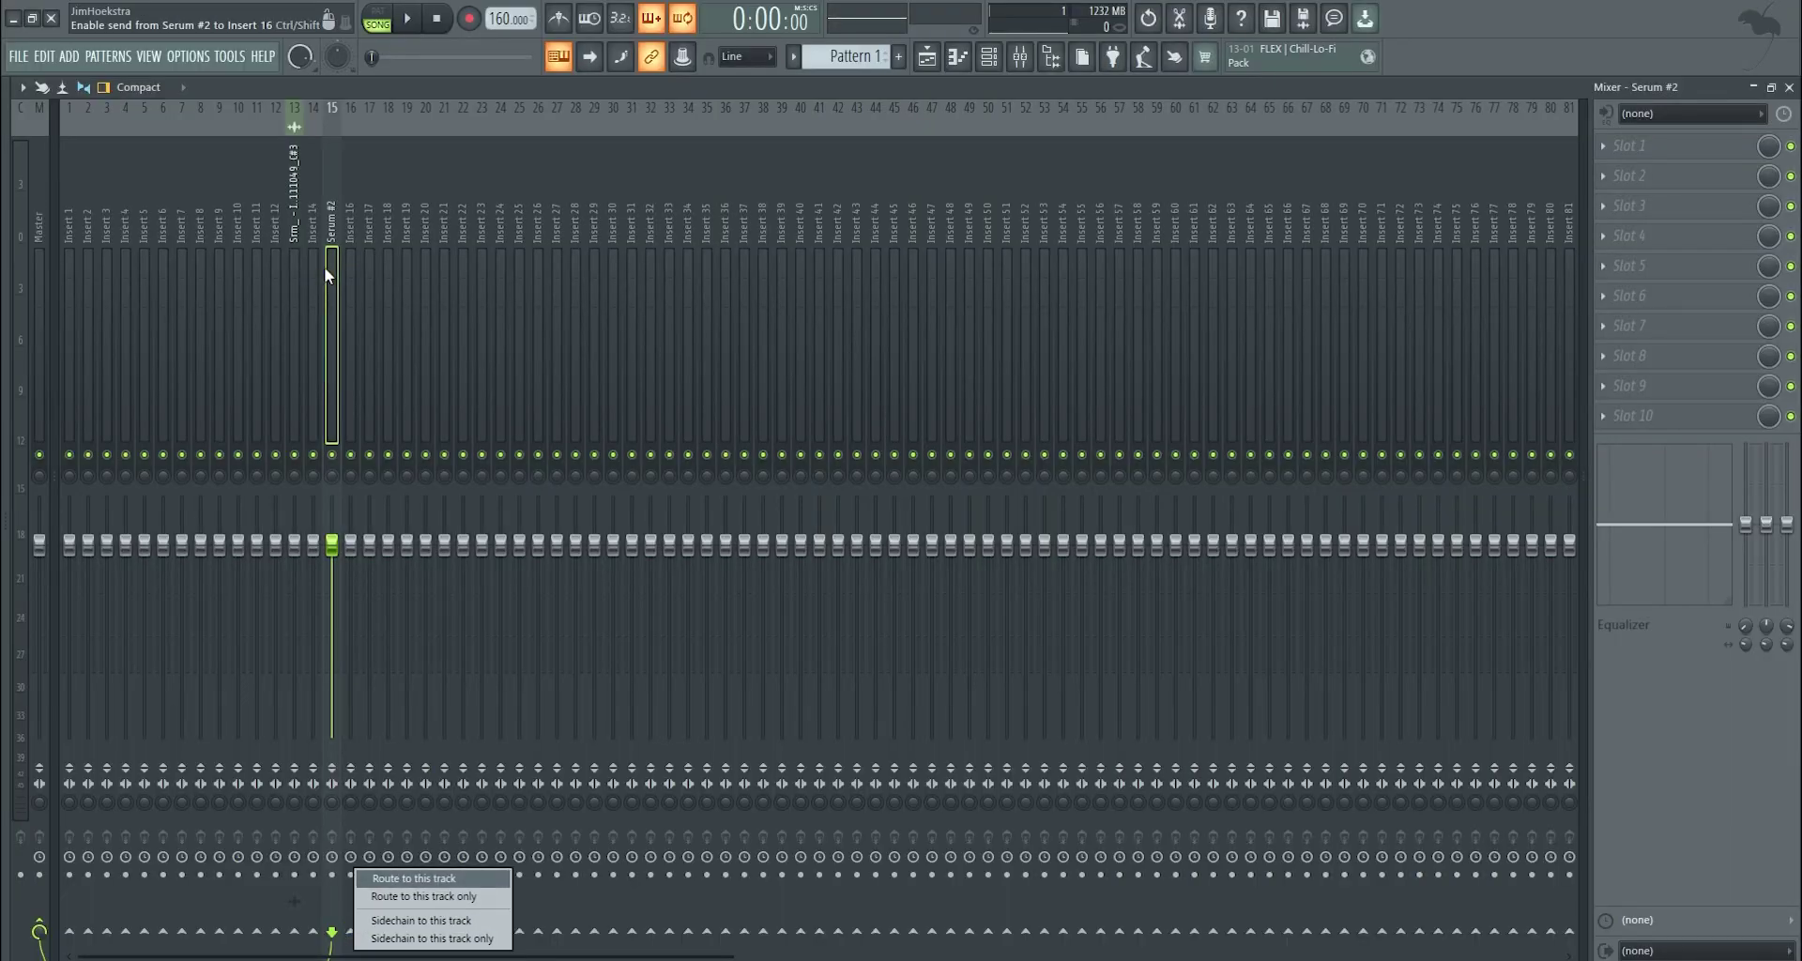
left_click(1630, 175)
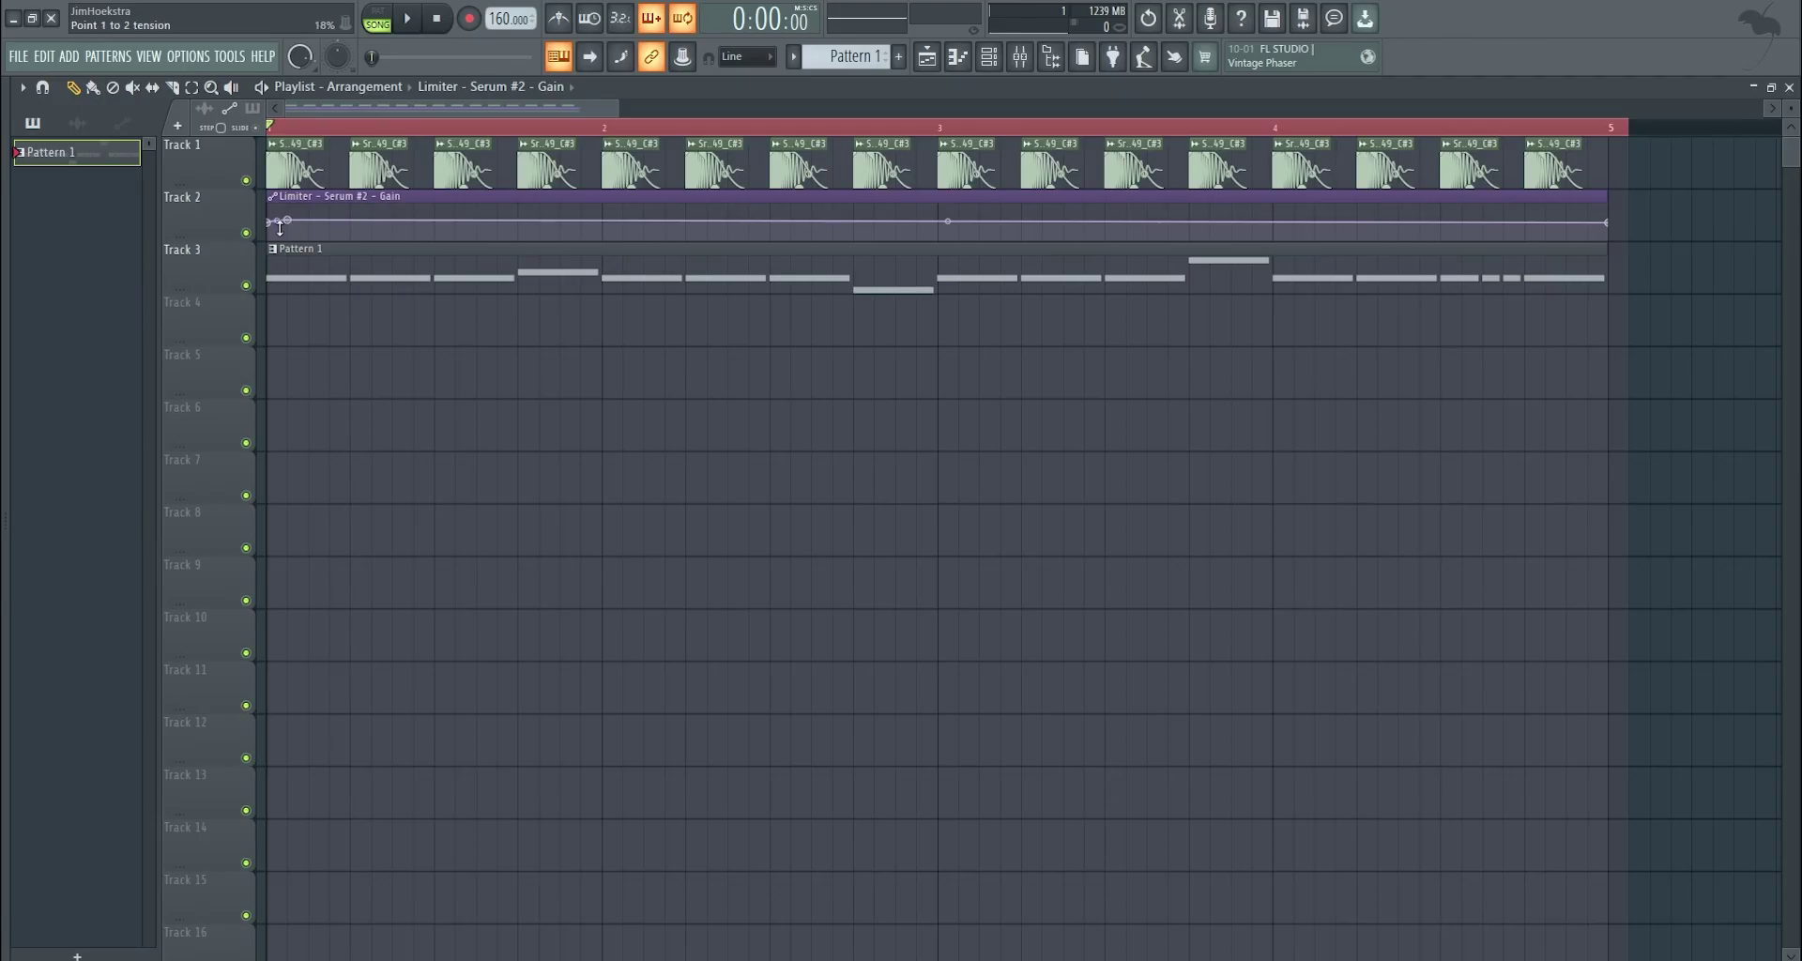
Lower the starting point of the Serum #2 gain automation on Track 2 and add two points ahead of the second kick.
right_click(273, 224)
left_click(319, 522)
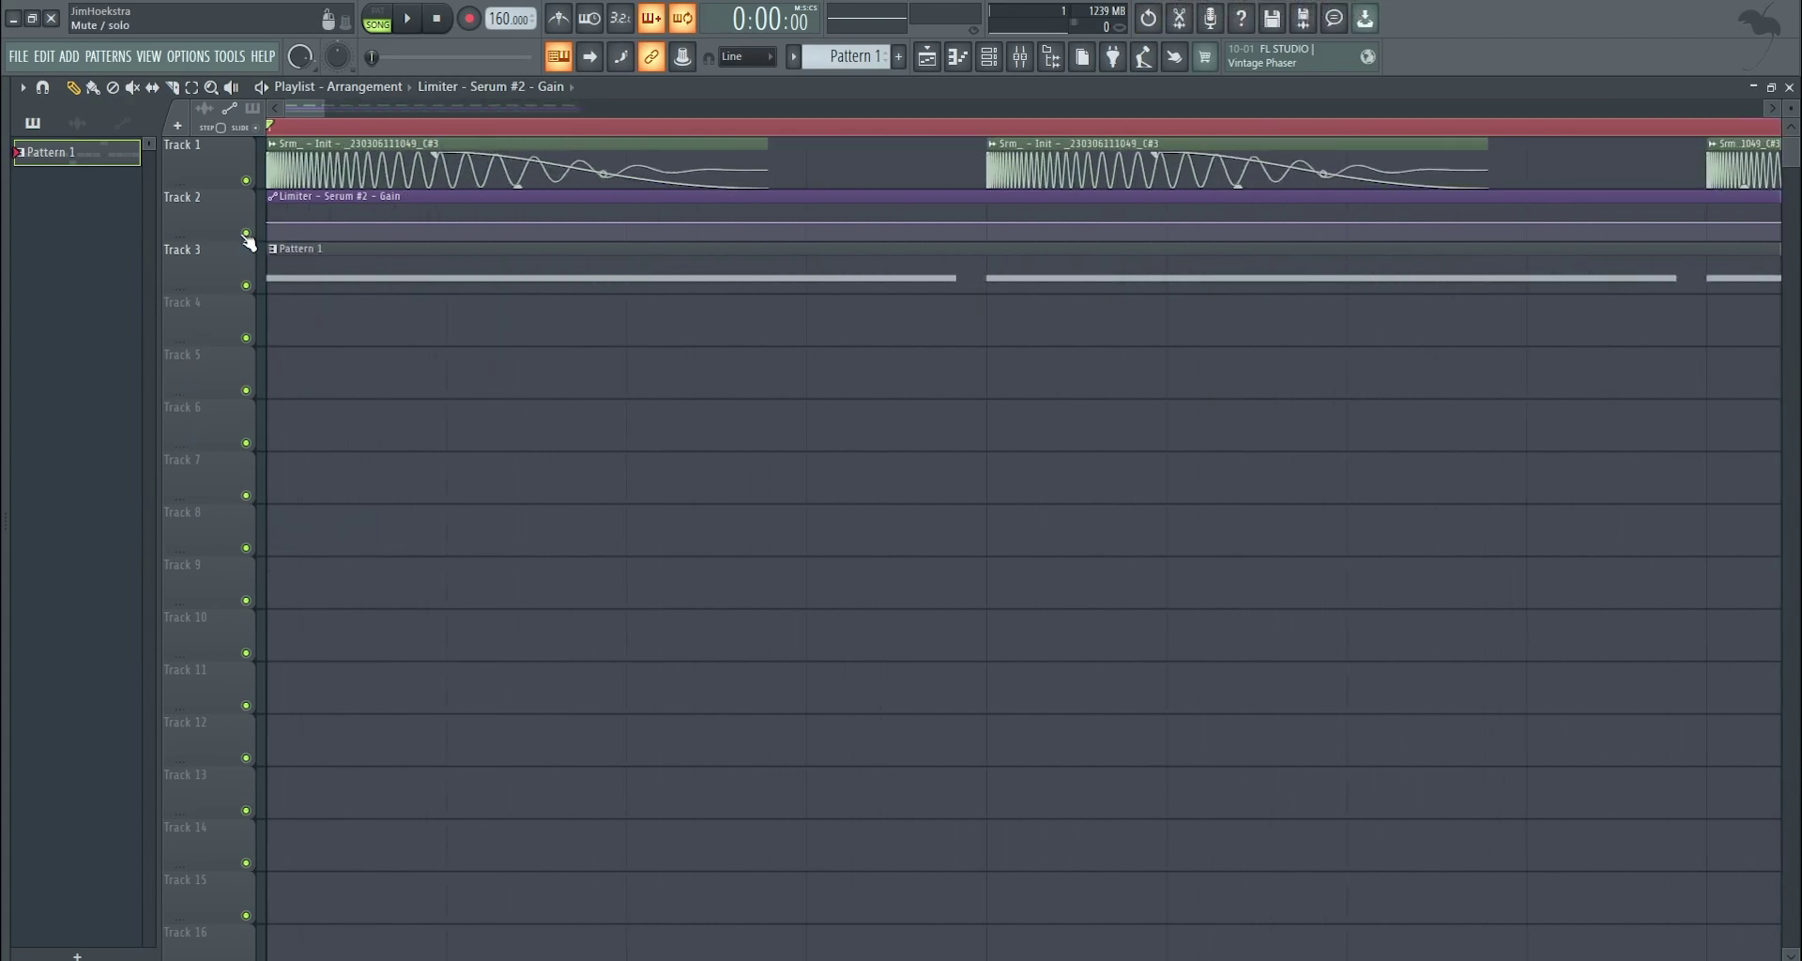
left_click_drag(268, 224, 268, 238)
right_click(582, 231)
right_click(627, 228)
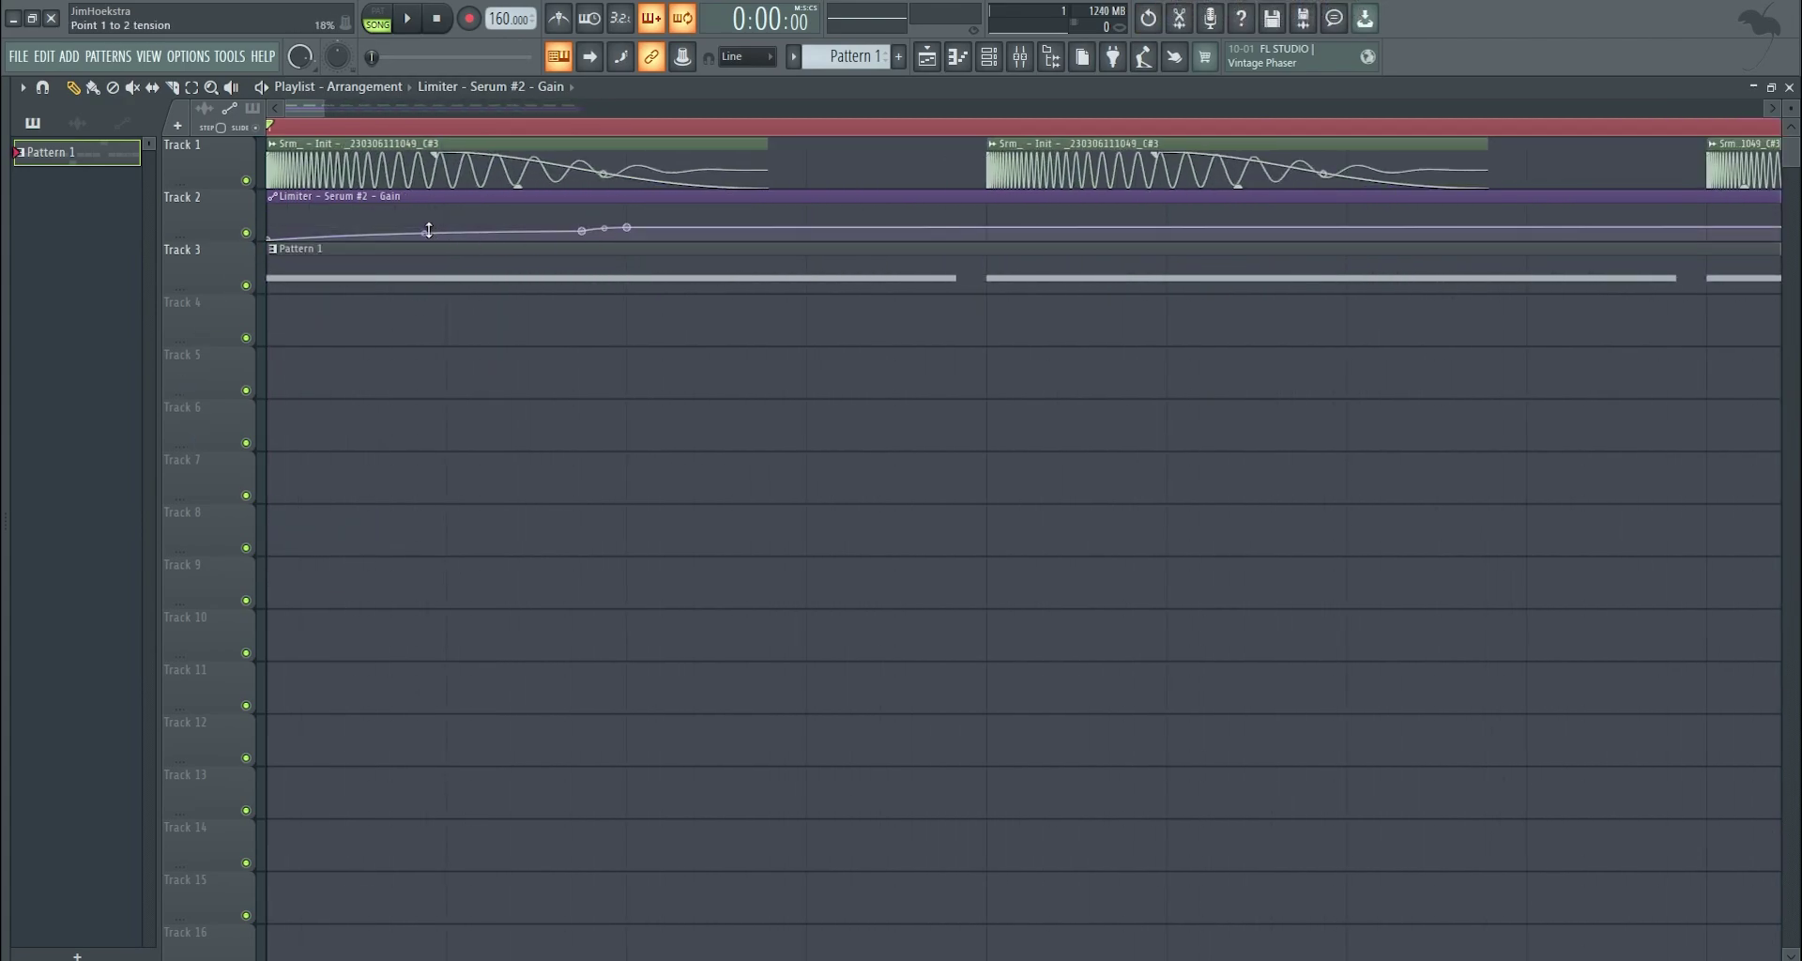
Curve the gain automation into a smooth rise after the first kick and add a point at the second kick's start.
right_click(615, 232)
left_click(695, 545)
key("Return")
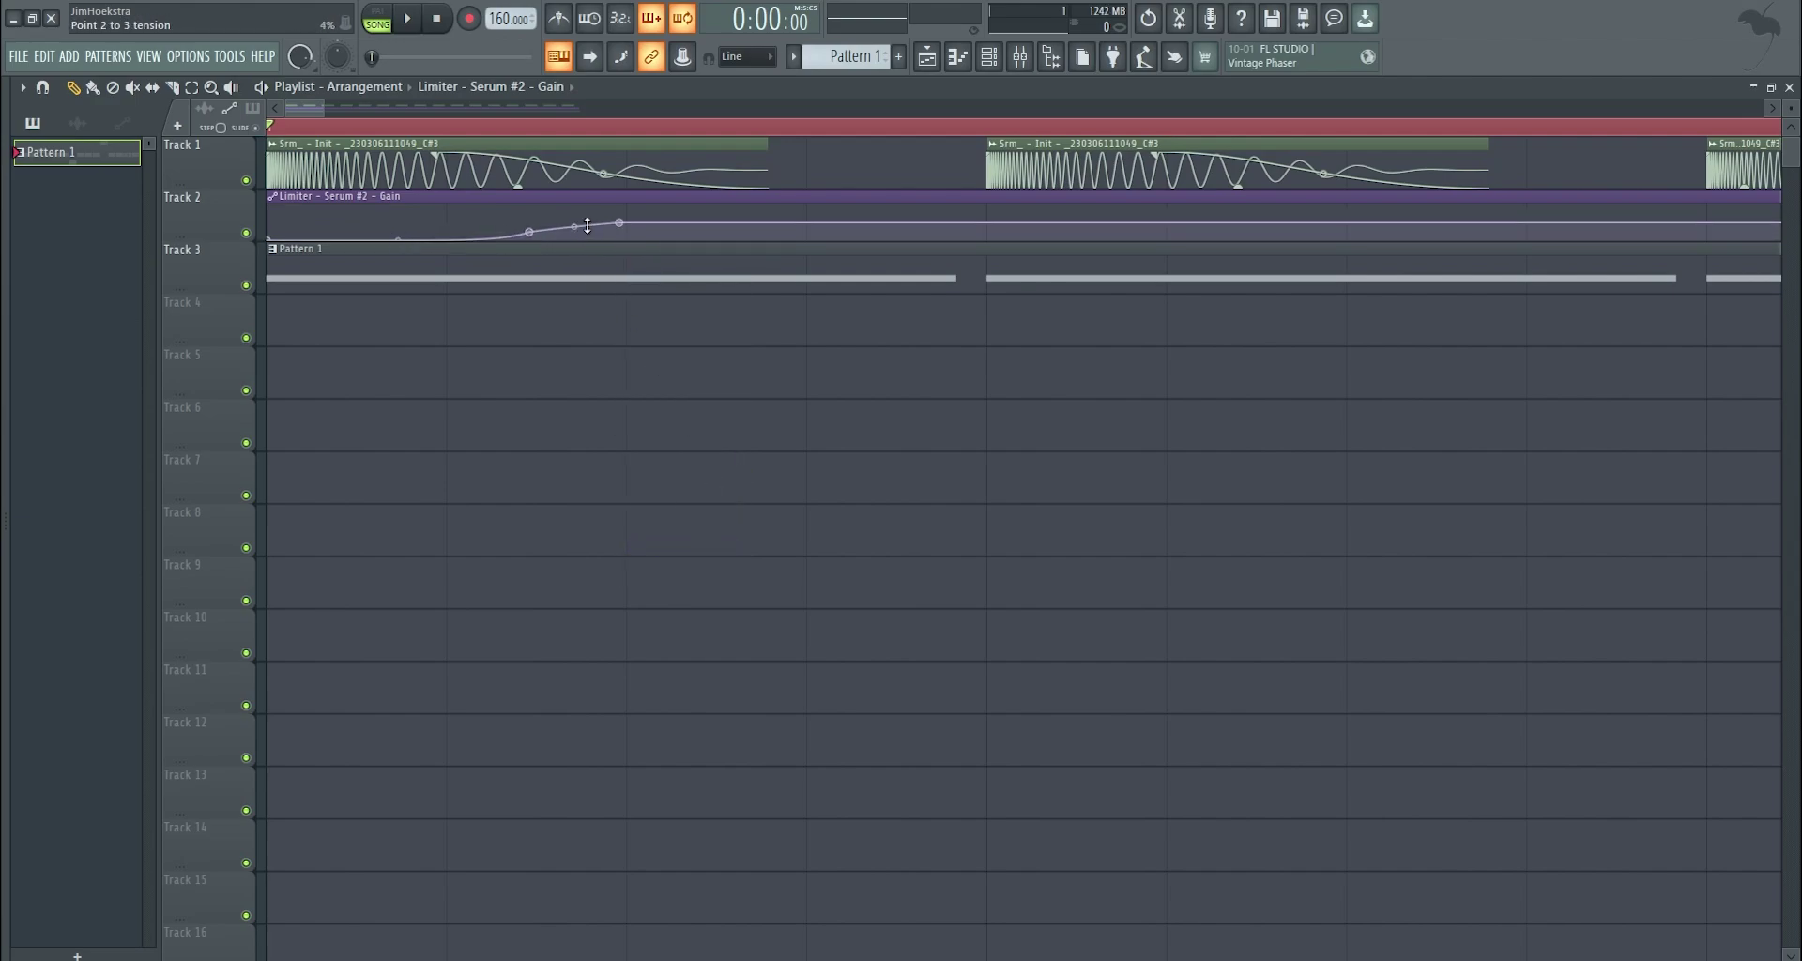
left_click_drag(619, 223, 623, 228)
right_click(998, 222)
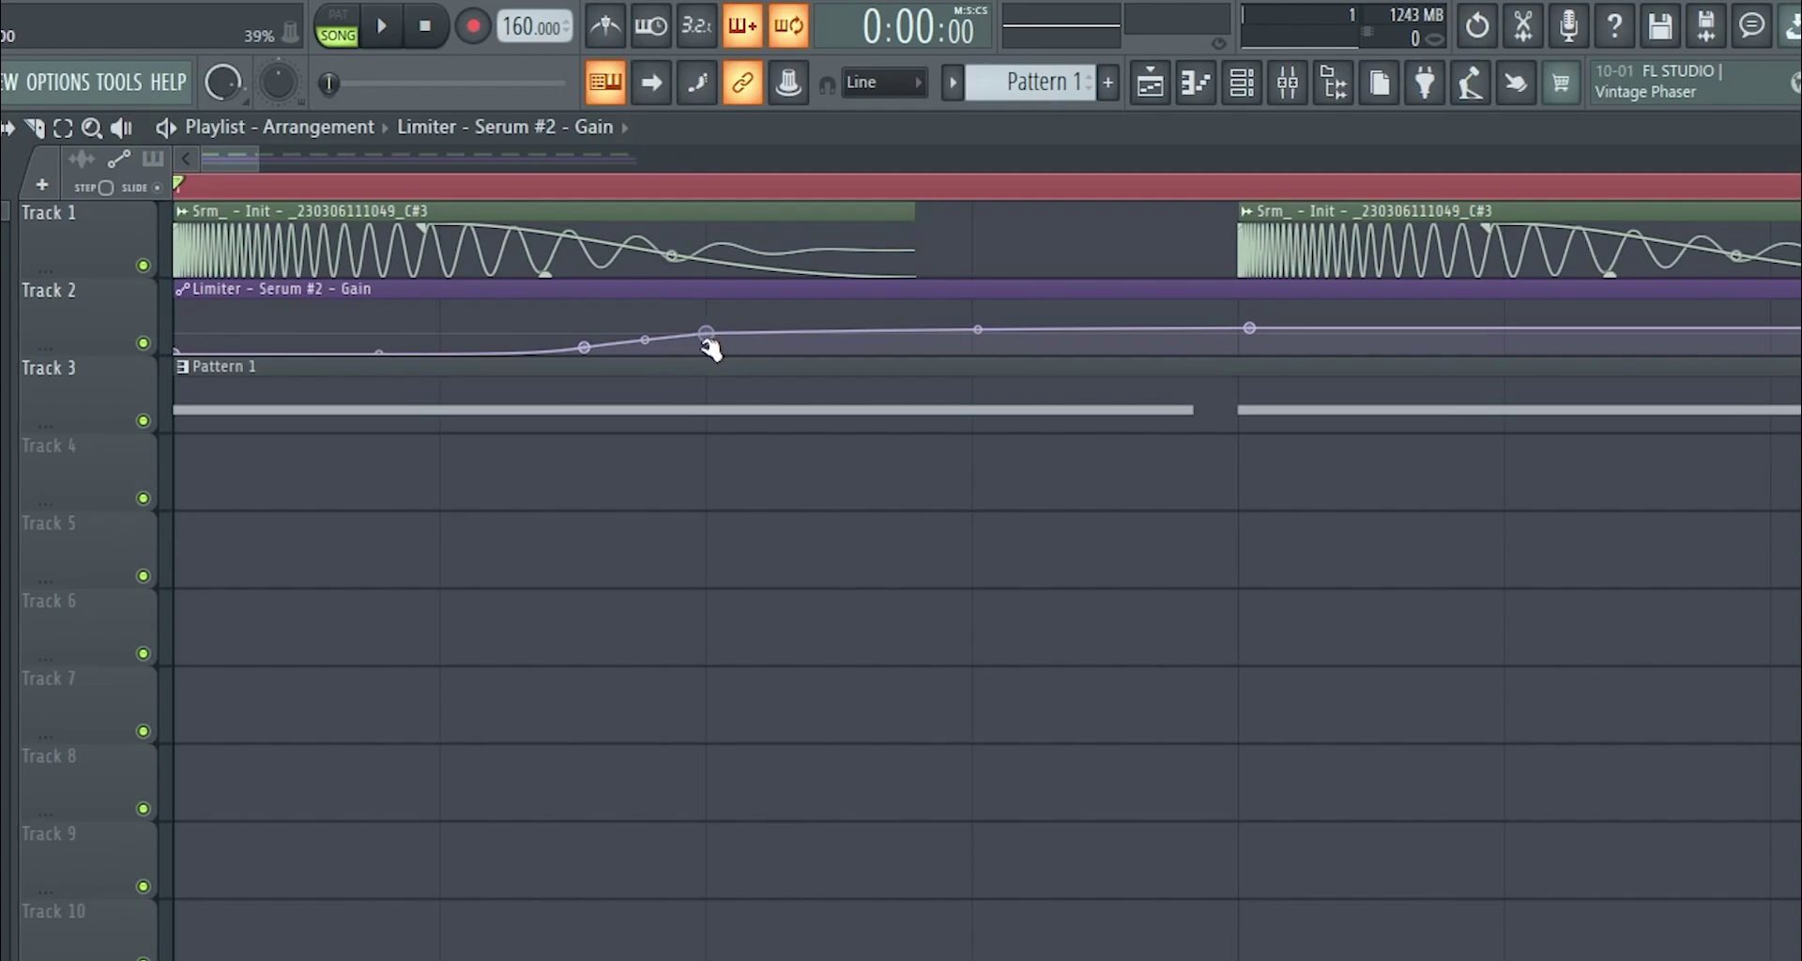
Play back the arrangement to check the gain automation against the first kick and bass note.
key("space")
scroll(163, 357, "down", 8)
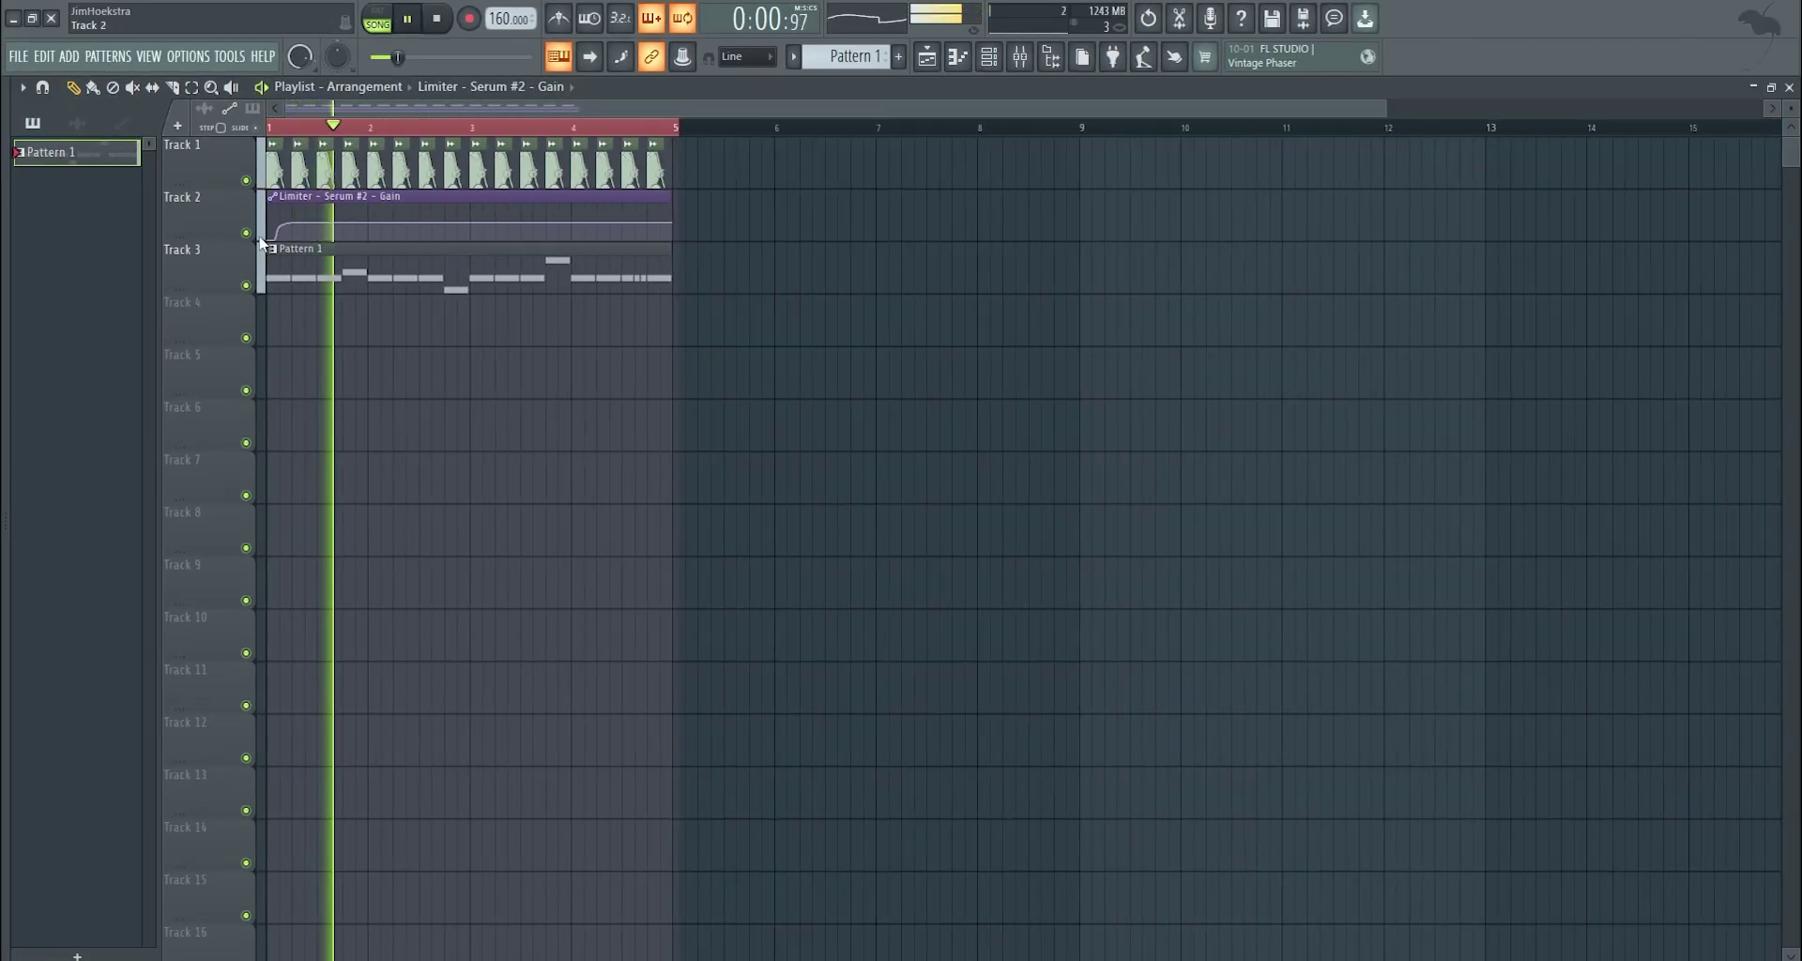
key("space")
scroll(302, 234, "up", 8)
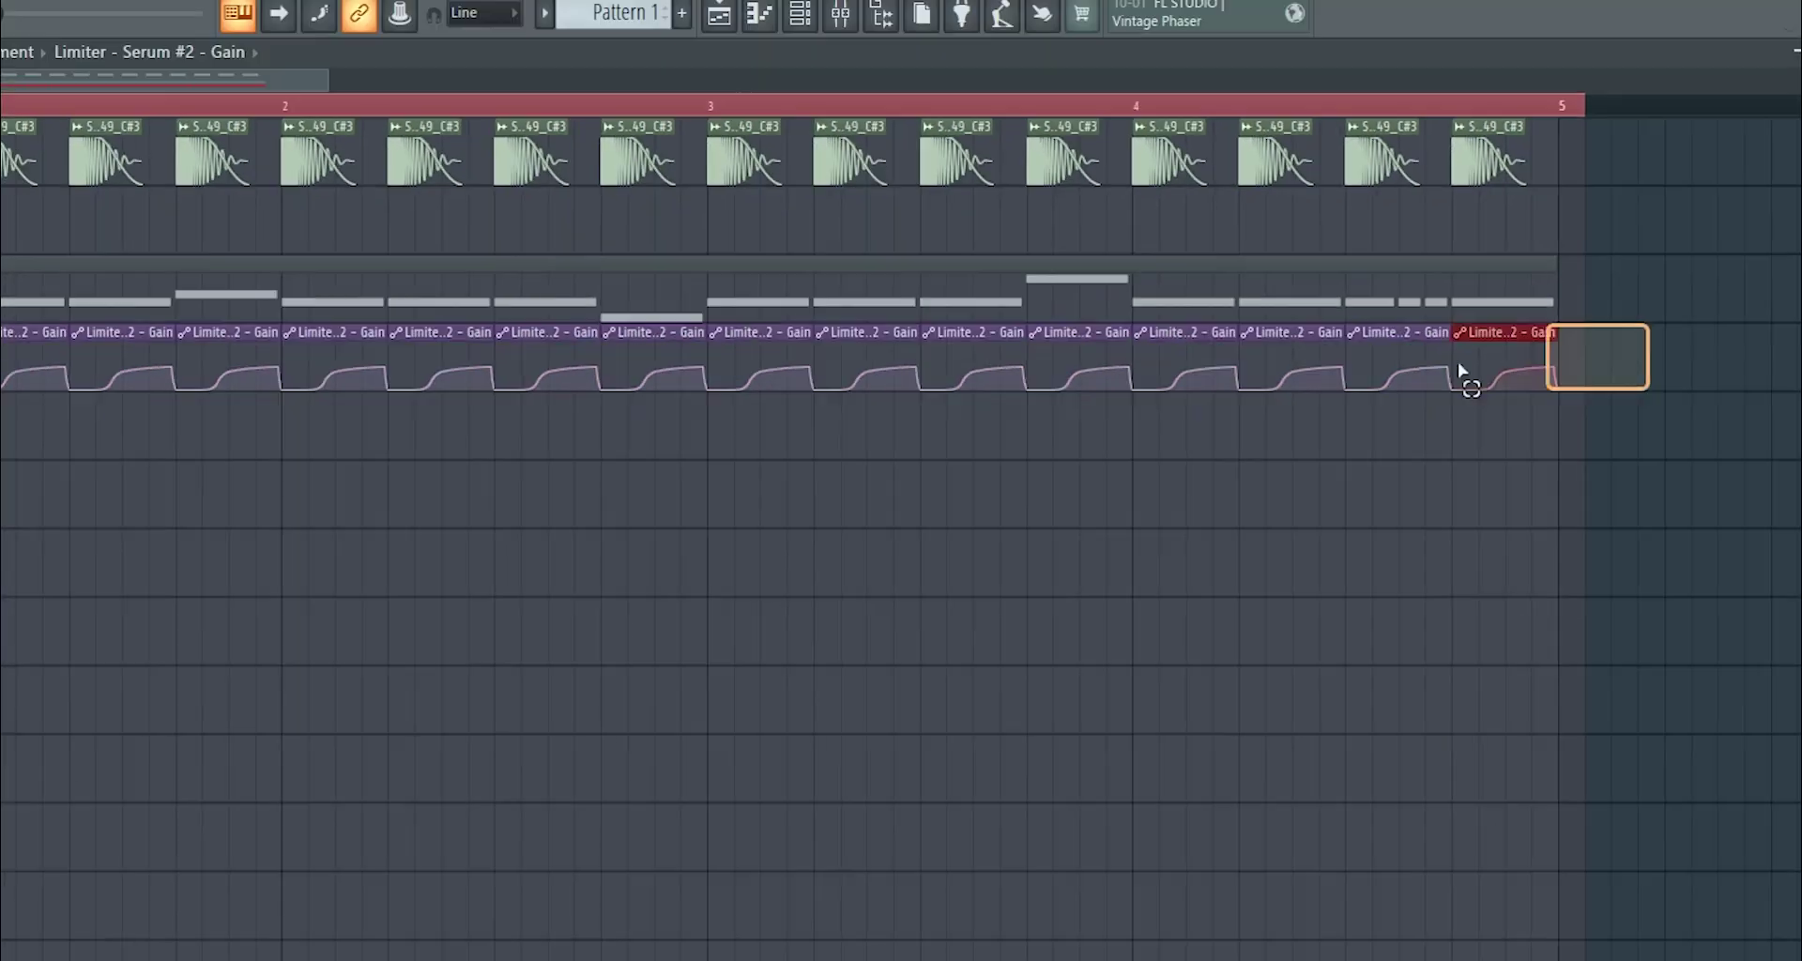
Select the repeated limiter gain automation clips, move them up to Track 2, and play back the ducked bass.
left_click_drag(1460, 369, 358, 330)
key("shift+Up")
key("shift+Up")
key("space")
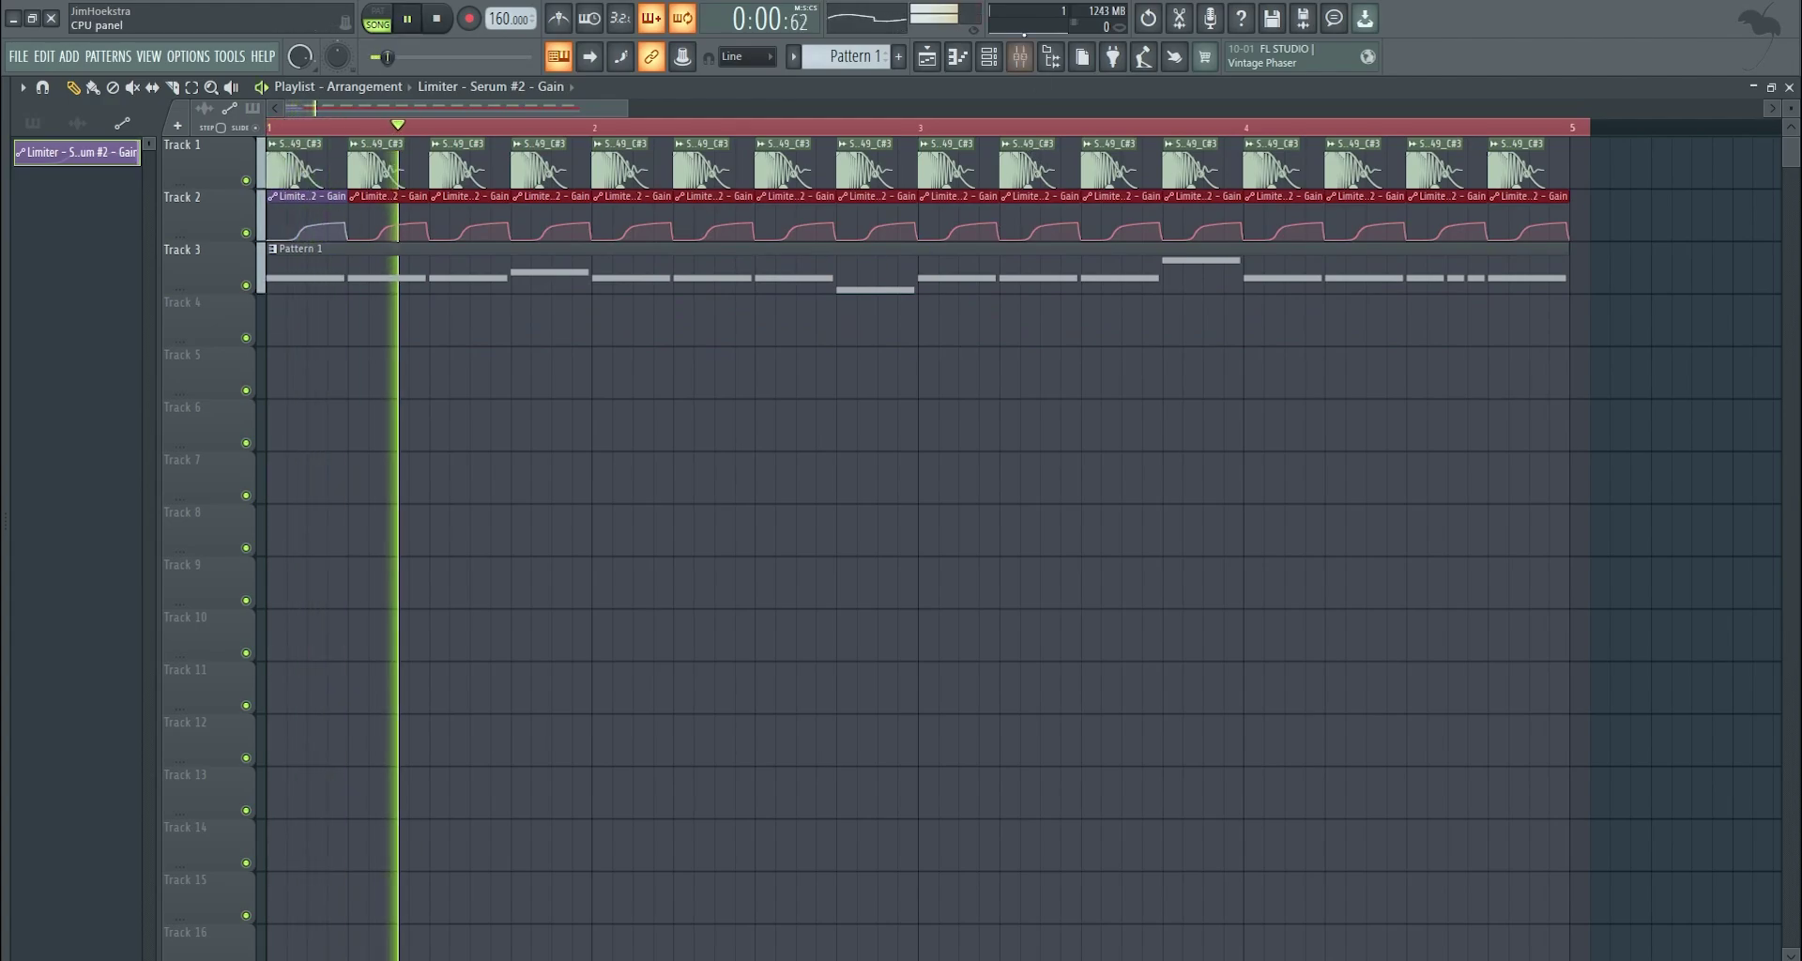
Lower the kick's mixer track volume and route the kick and Serum #2 tracks to Insert 16 only.
key("F9")
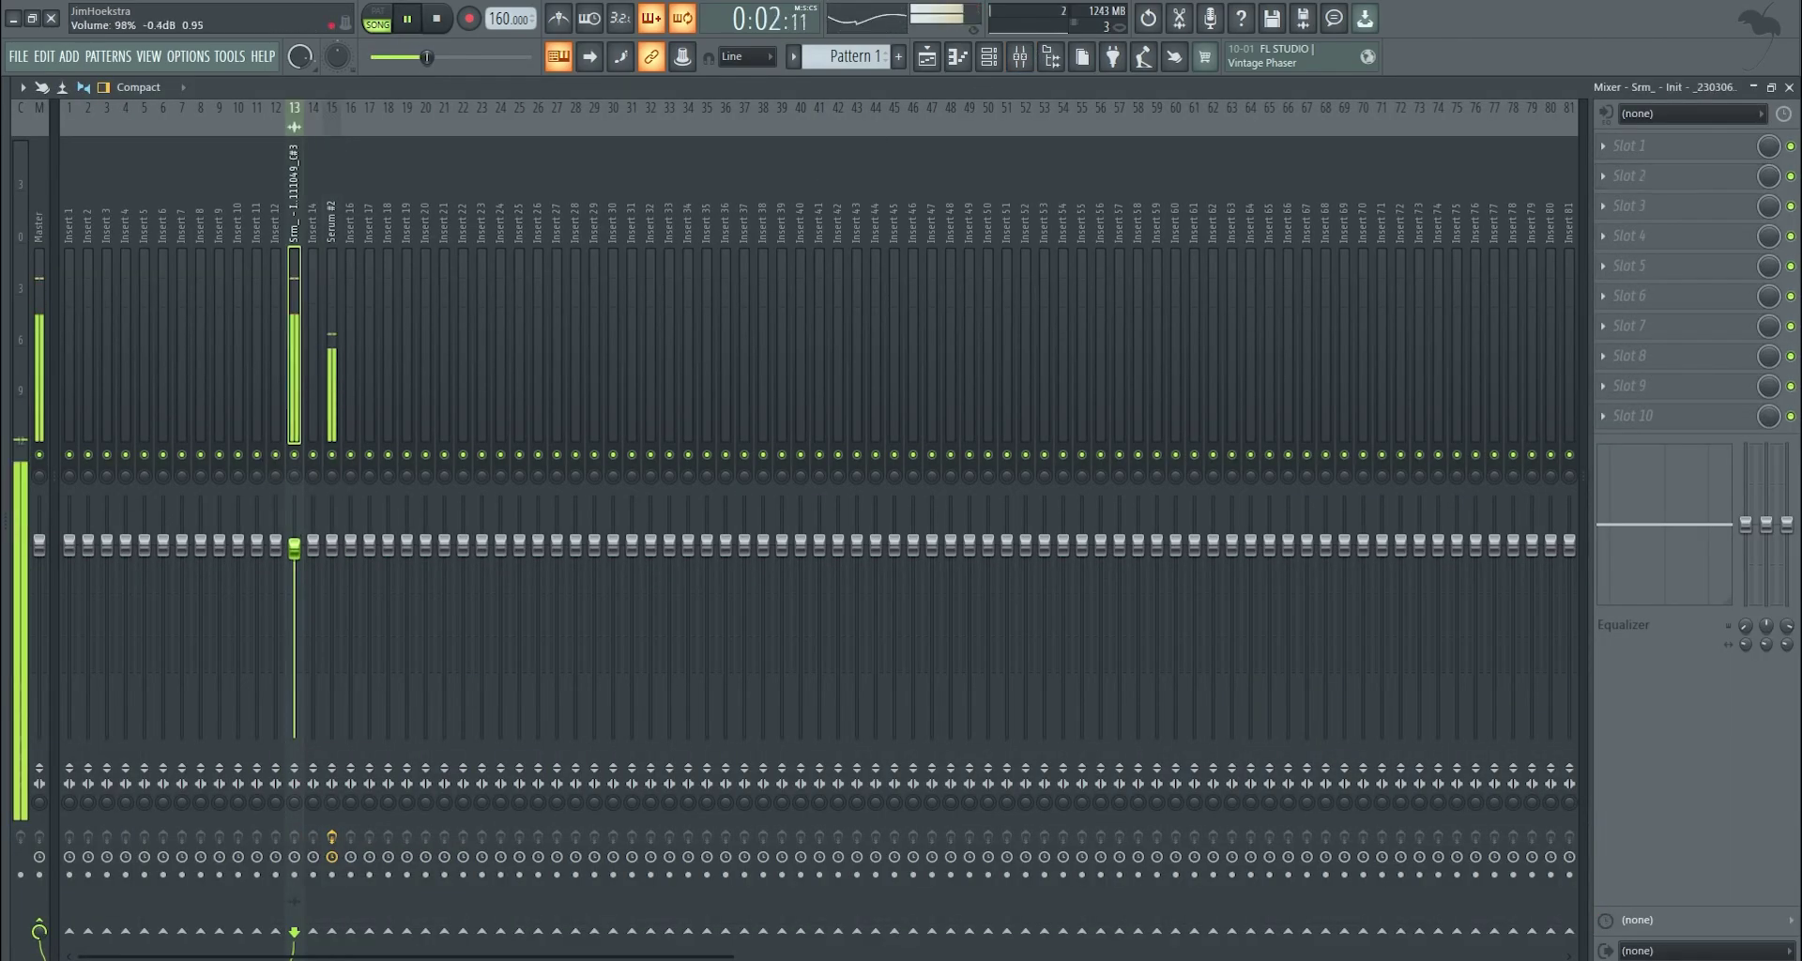
key("space")
right_click(351, 928)
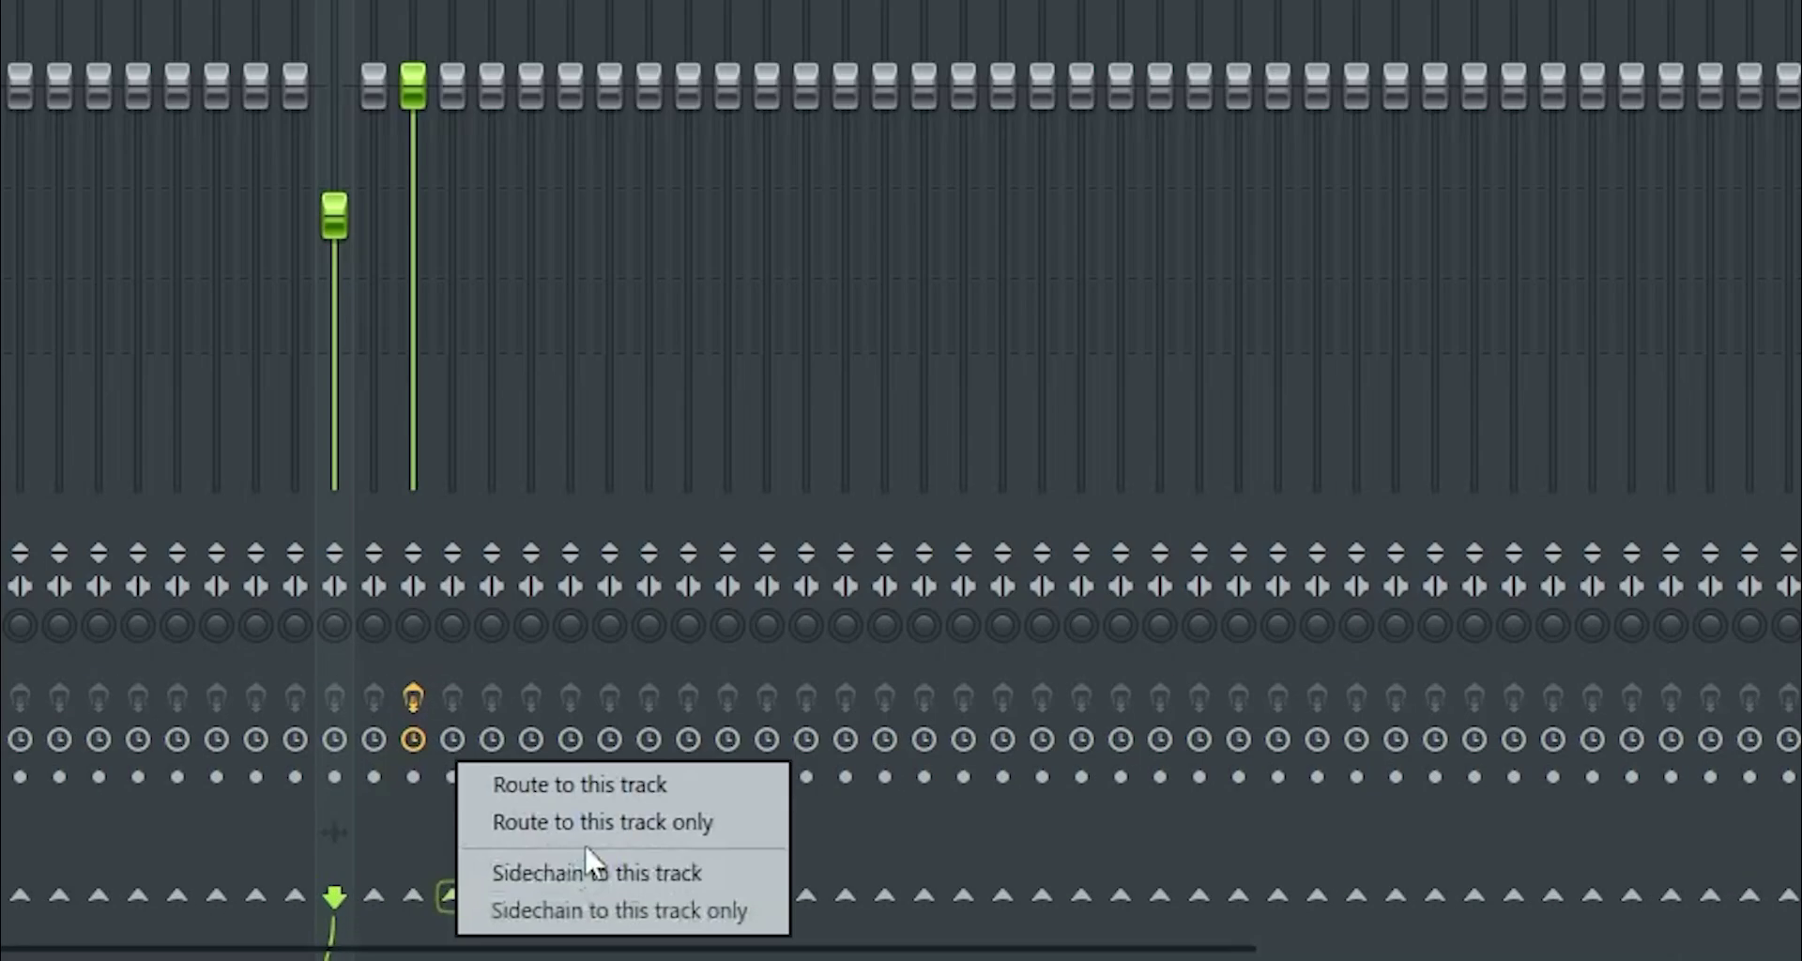
left_click(427, 897)
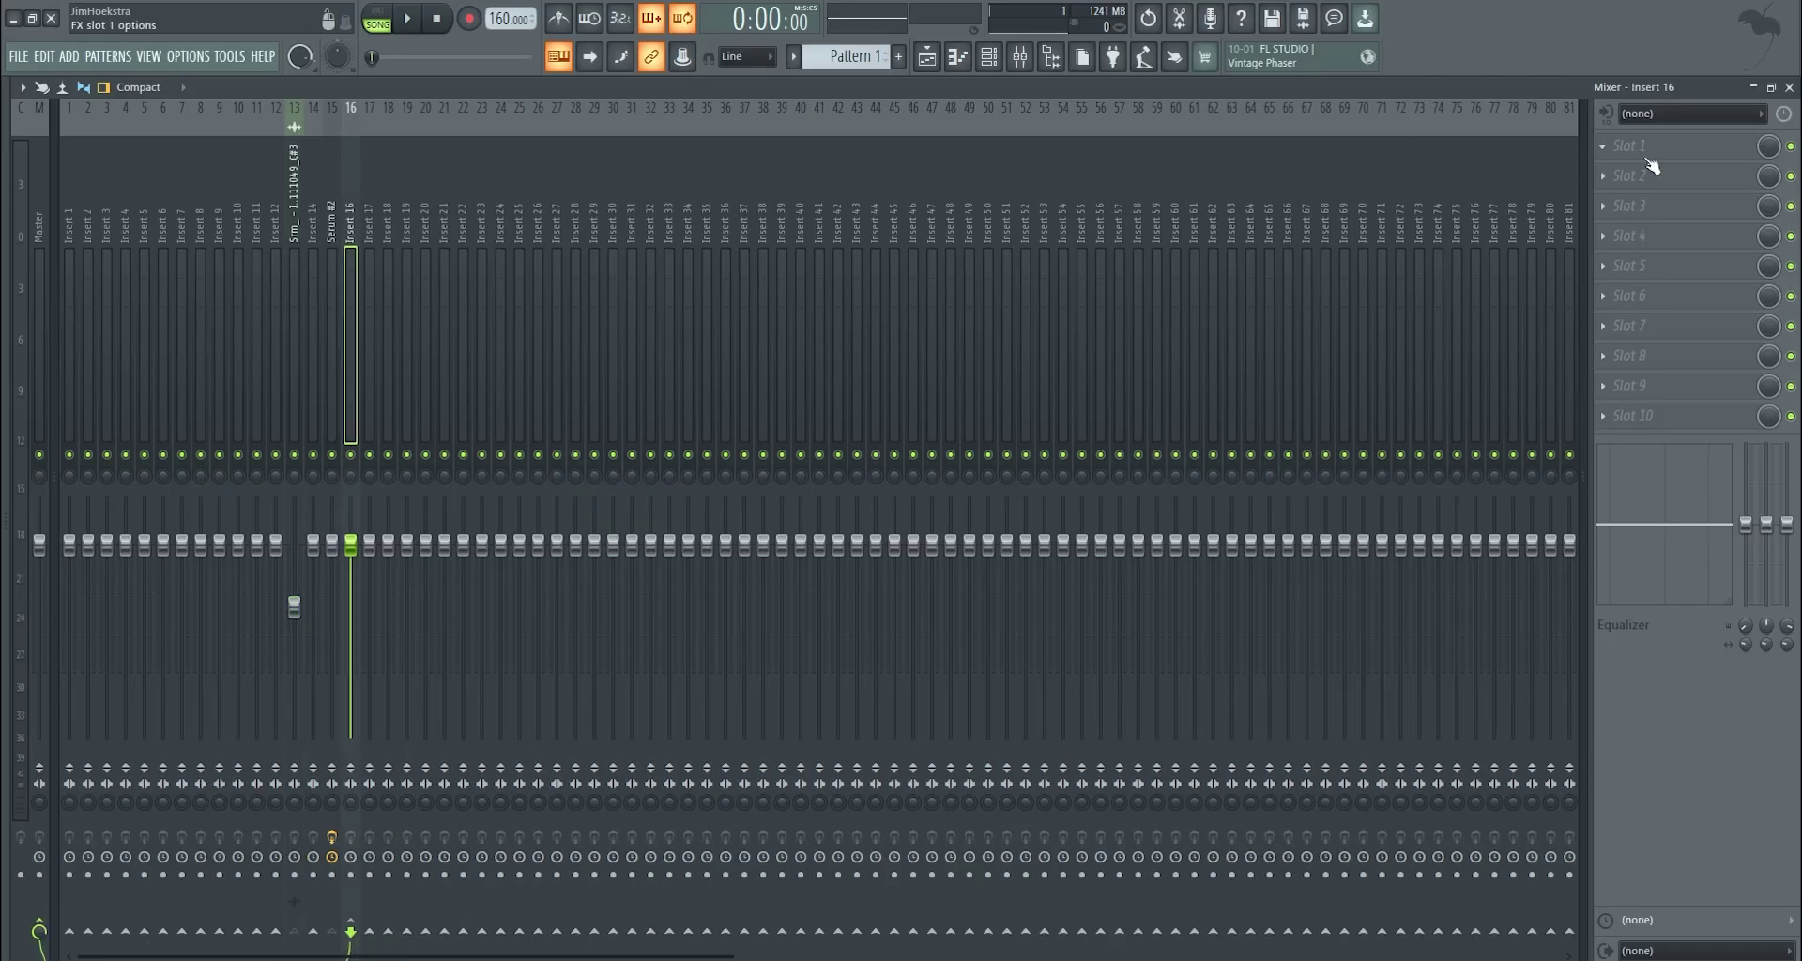
Load Fruity soft clipper in the first effect slot of Insert 16 and lower its threshold.
left_click(1647, 159)
left_click(1089, 139)
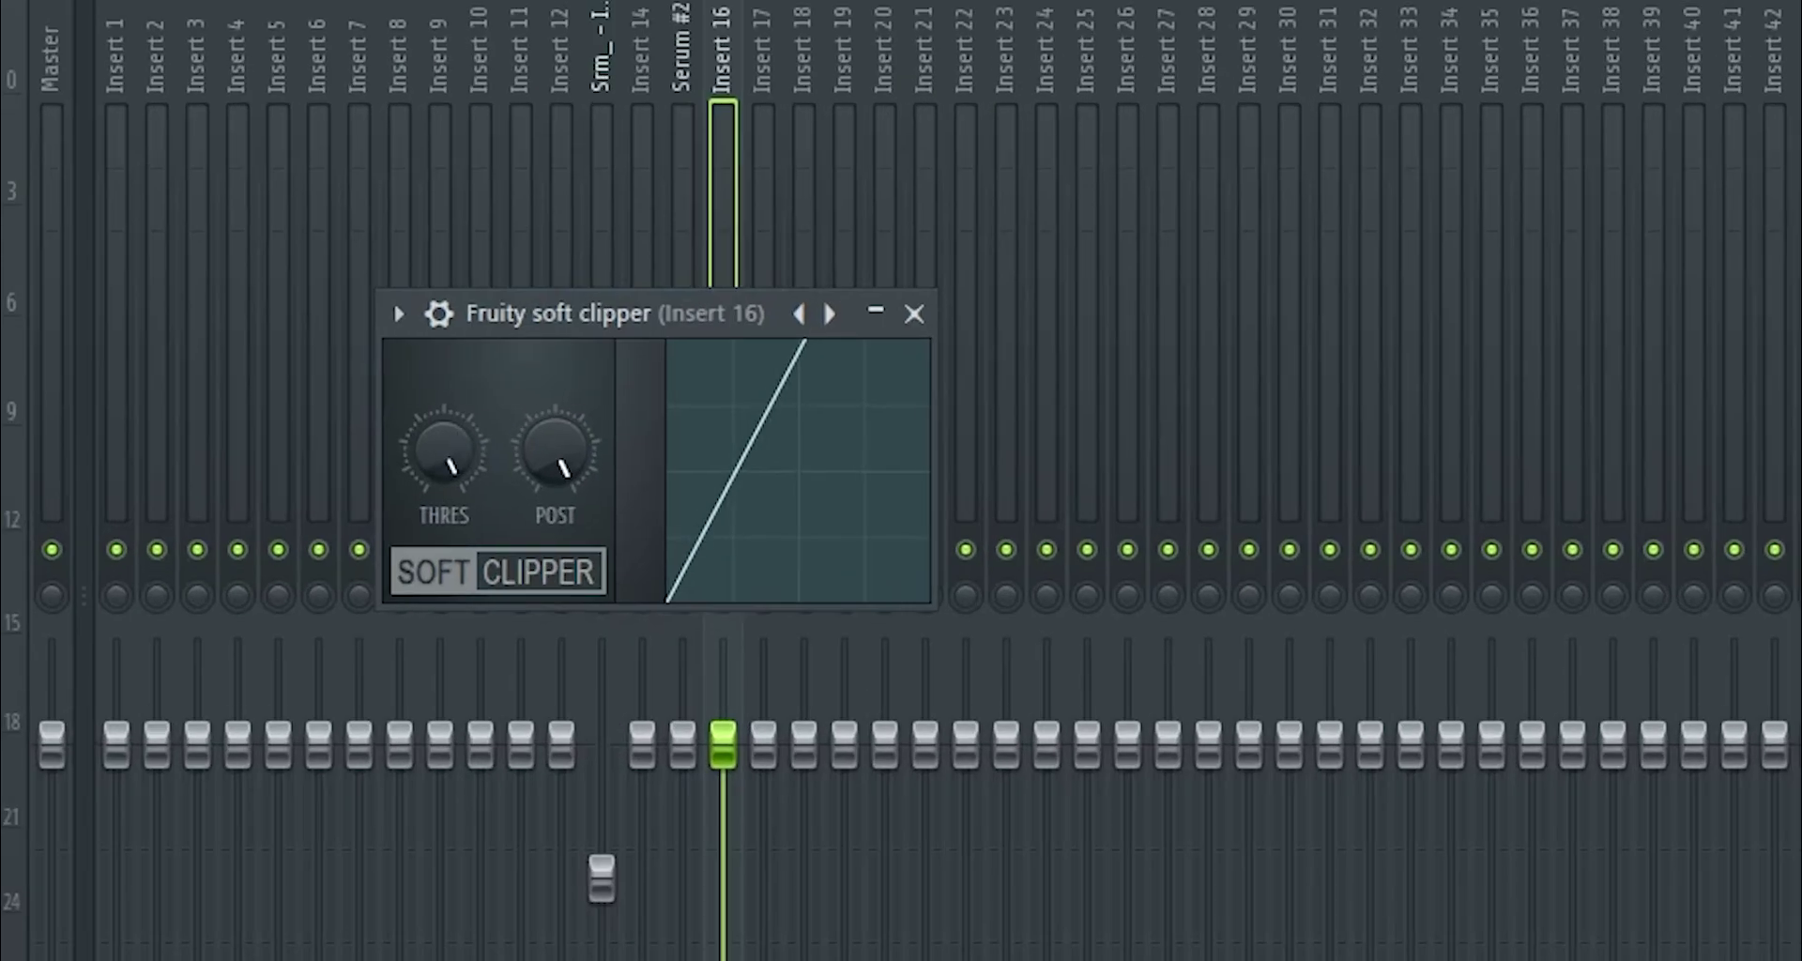
left_click_drag(444, 452, 444, 573)
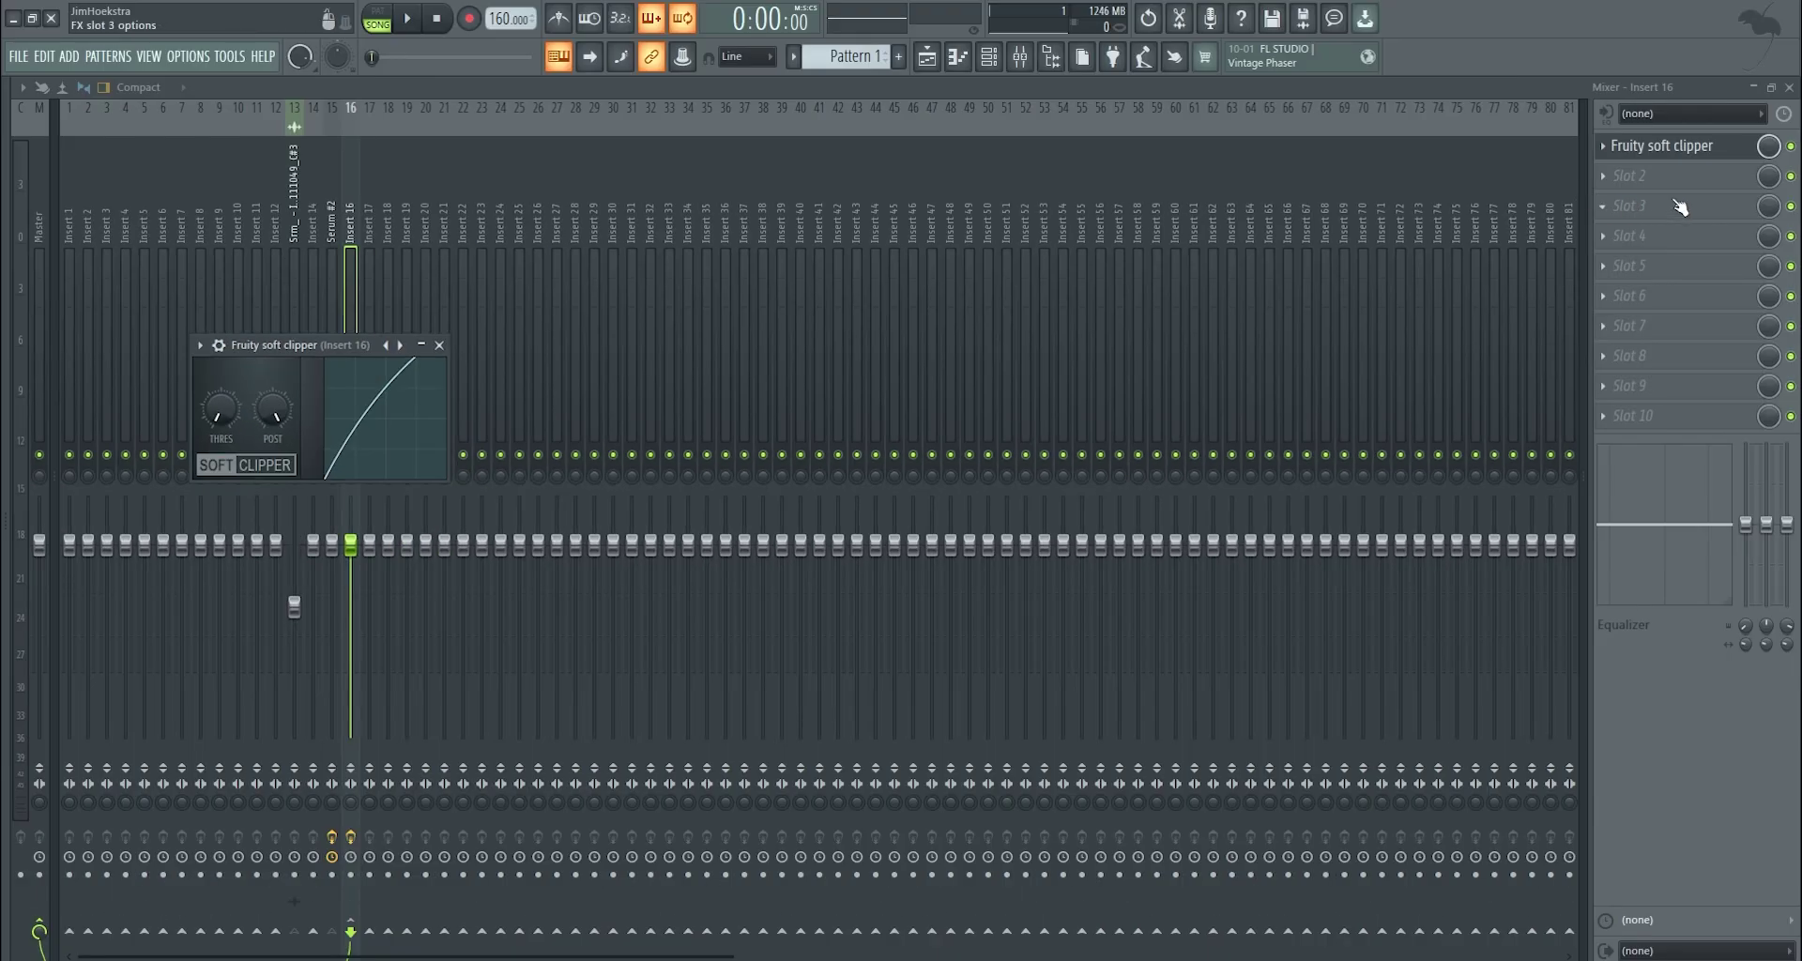
Add Oxford Inflator Native in slot 3 of Insert 16, shift the soft clipper to slot 2, and play back.
left_click(1638, 206)
left_click(958, 45)
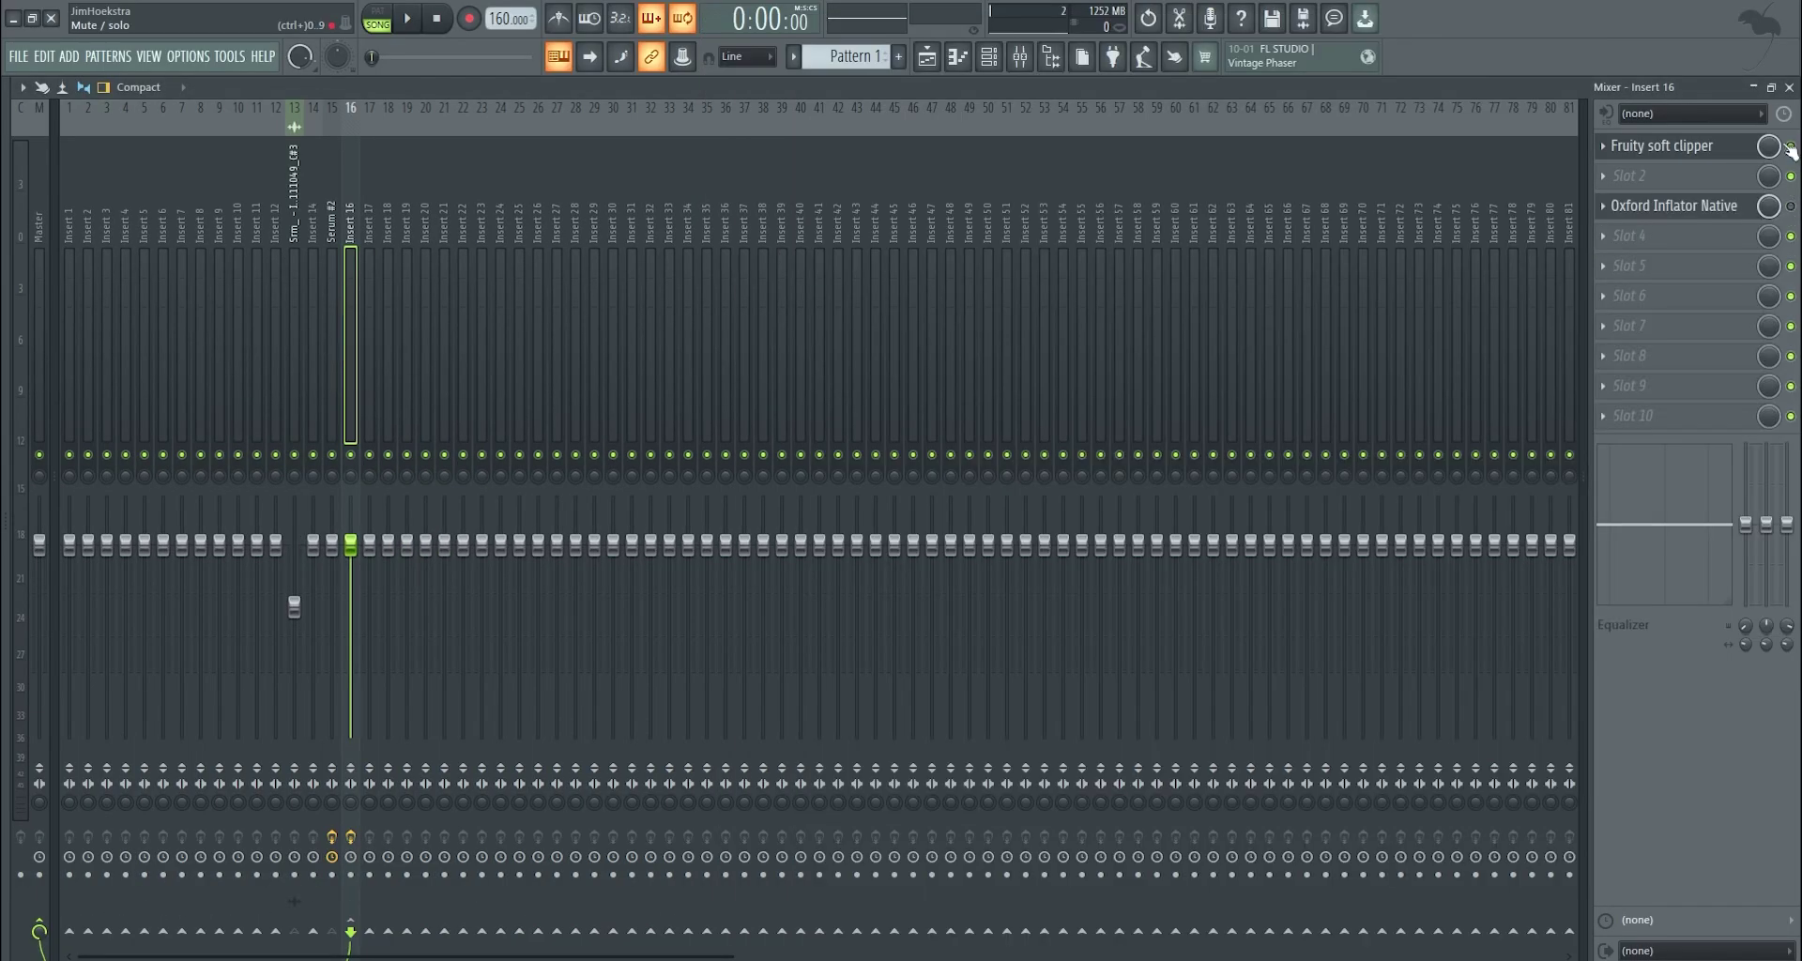
scroll(1738, 150, "down", 1)
left_click(1738, 179)
key("space")
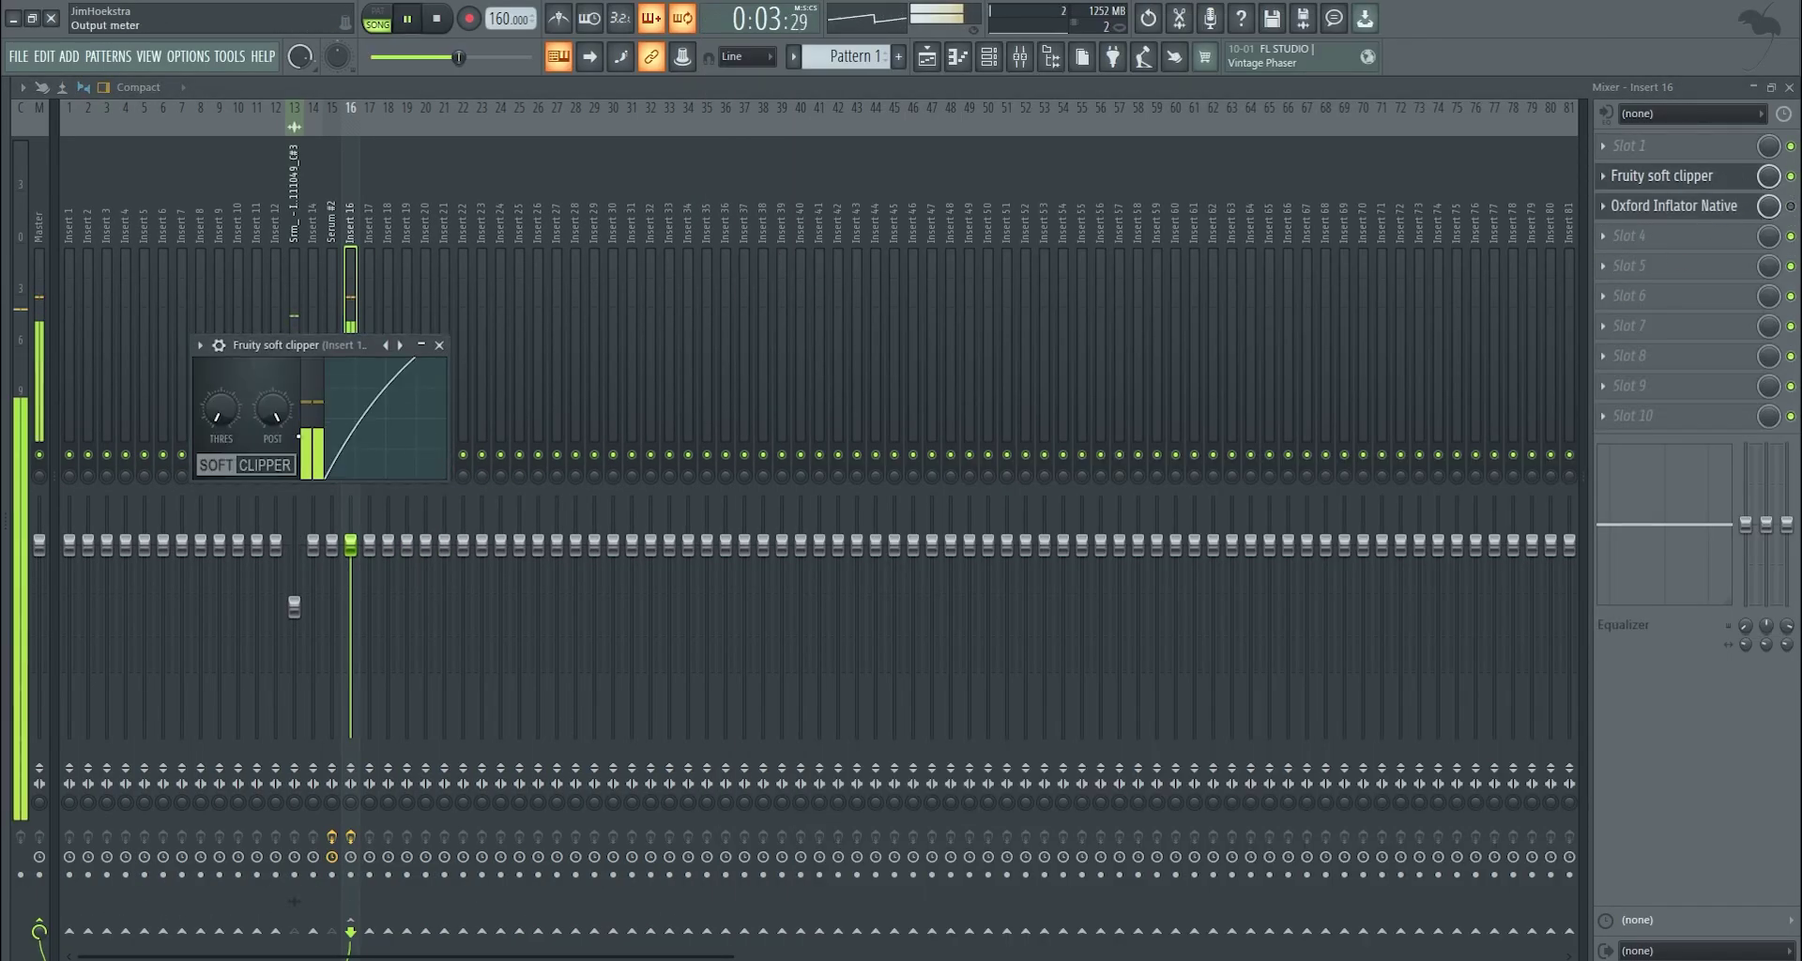
Raise the slider in Oxford Inflator Native and place a second Fruity soft clipper in slot 1 of Insert 16.
left_click(1673, 205)
left_click_drag(1128, 594, 1128, 462)
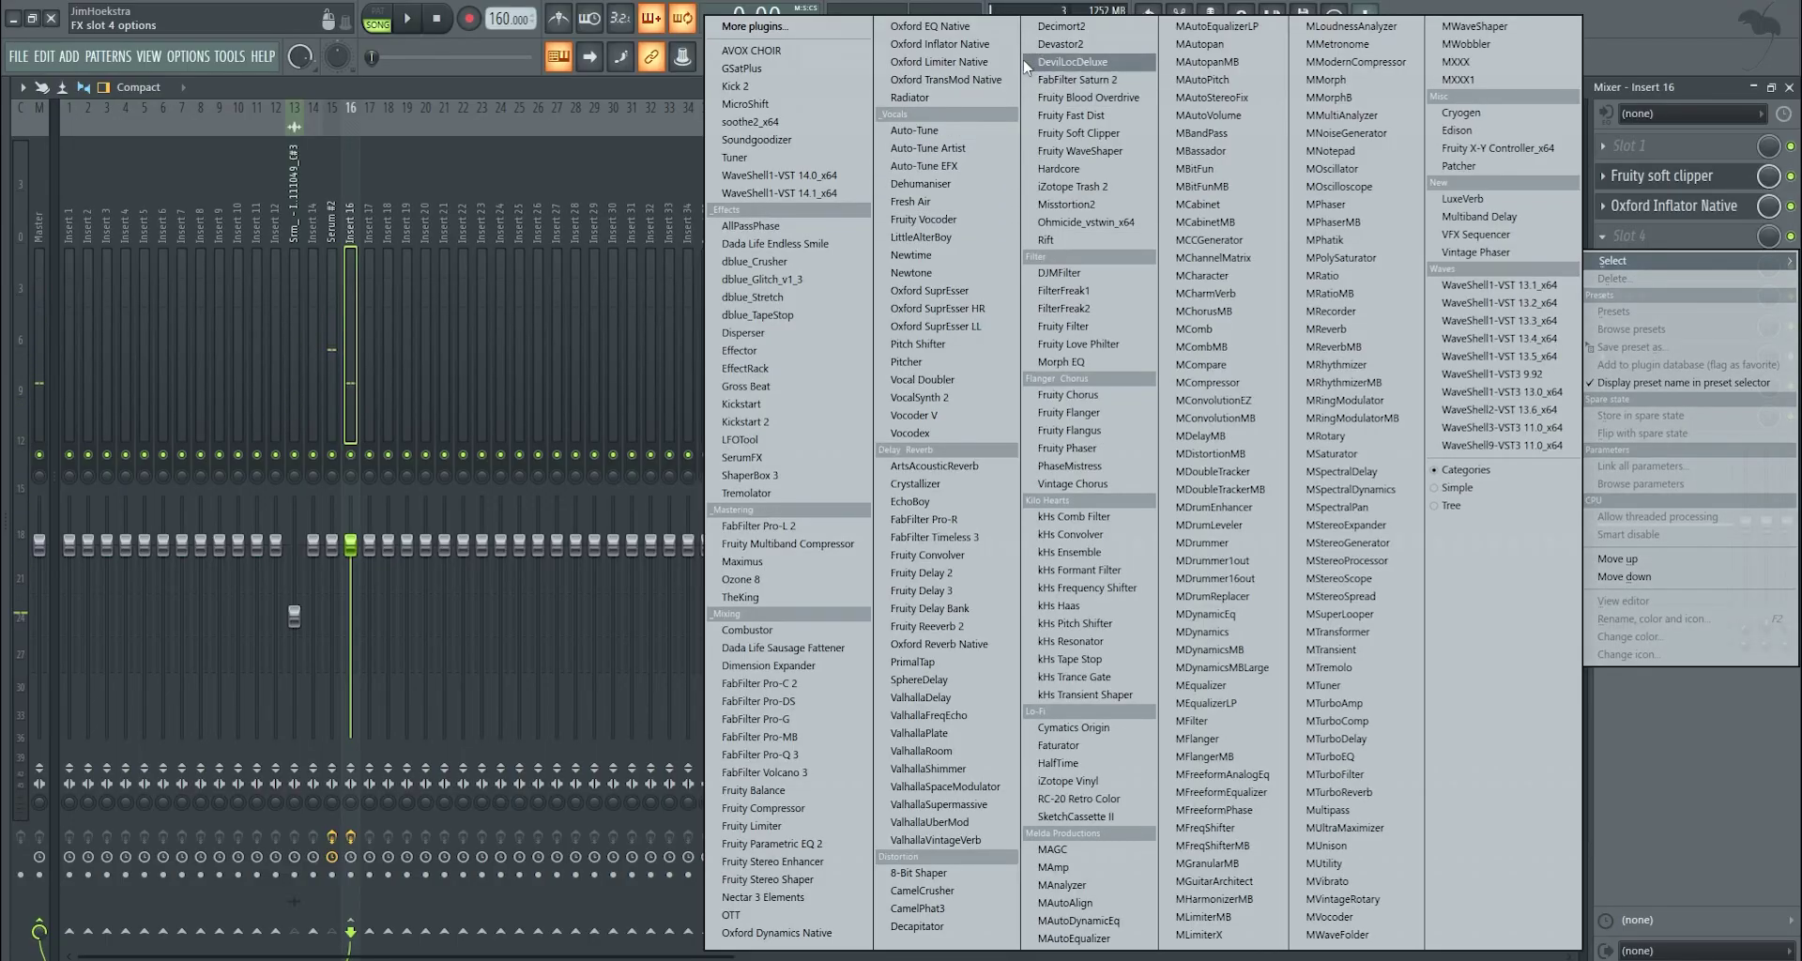
left_click(1079, 132)
left_click_drag(1634, 236, 1633, 146)
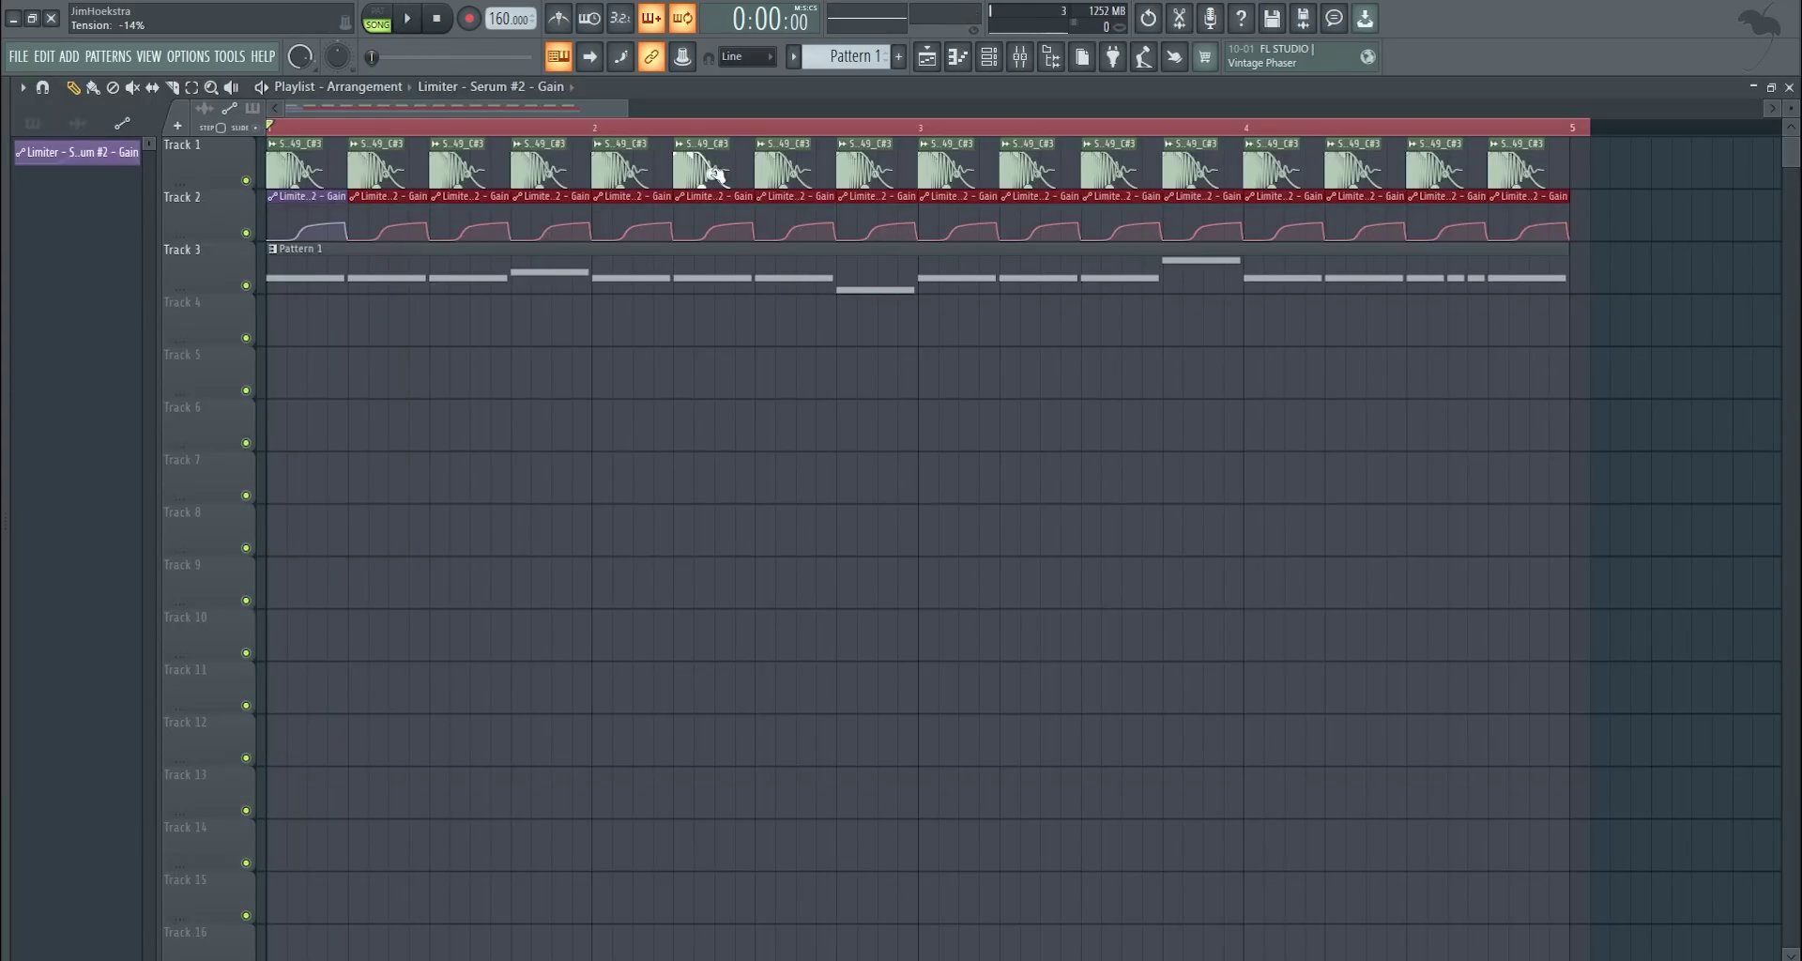
Open the kick sample's channel settings, adjust its Pogo effect, and audition the result.
left_click(715, 173)
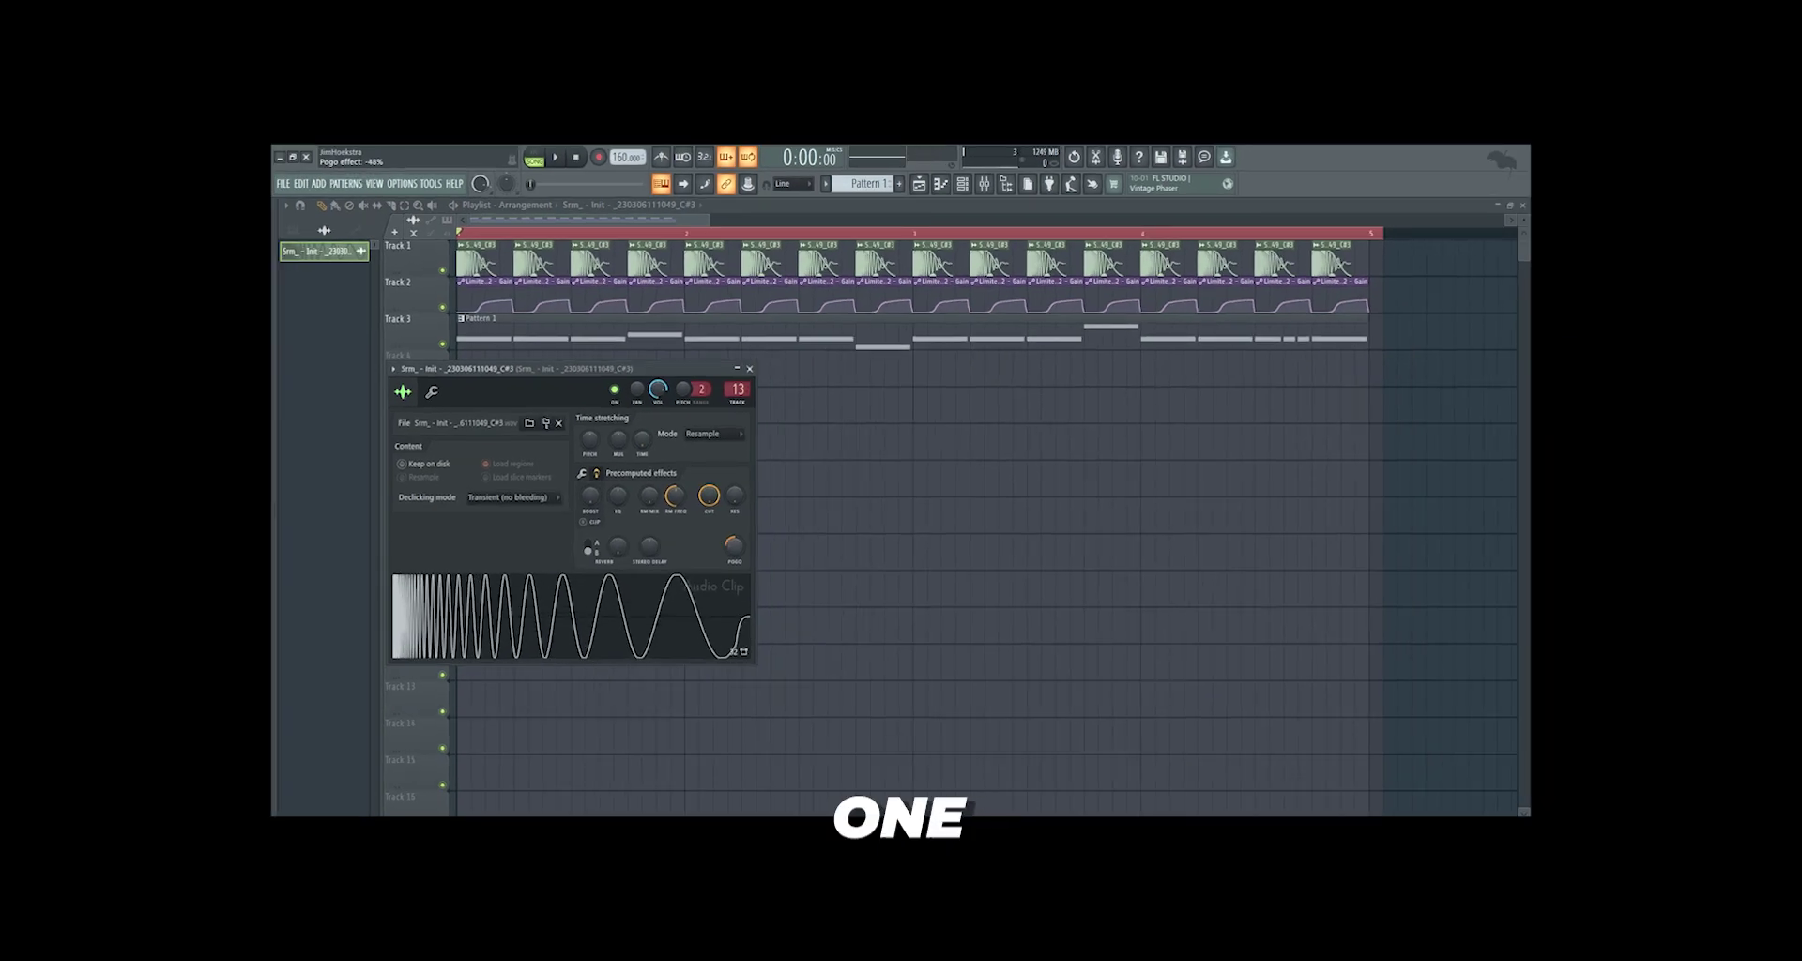
mouse_move(664, 575)
left_mouse_down()
mouse_move(664, 589)
mouse_move(663, 567)
left_mouse_up()
key("space")
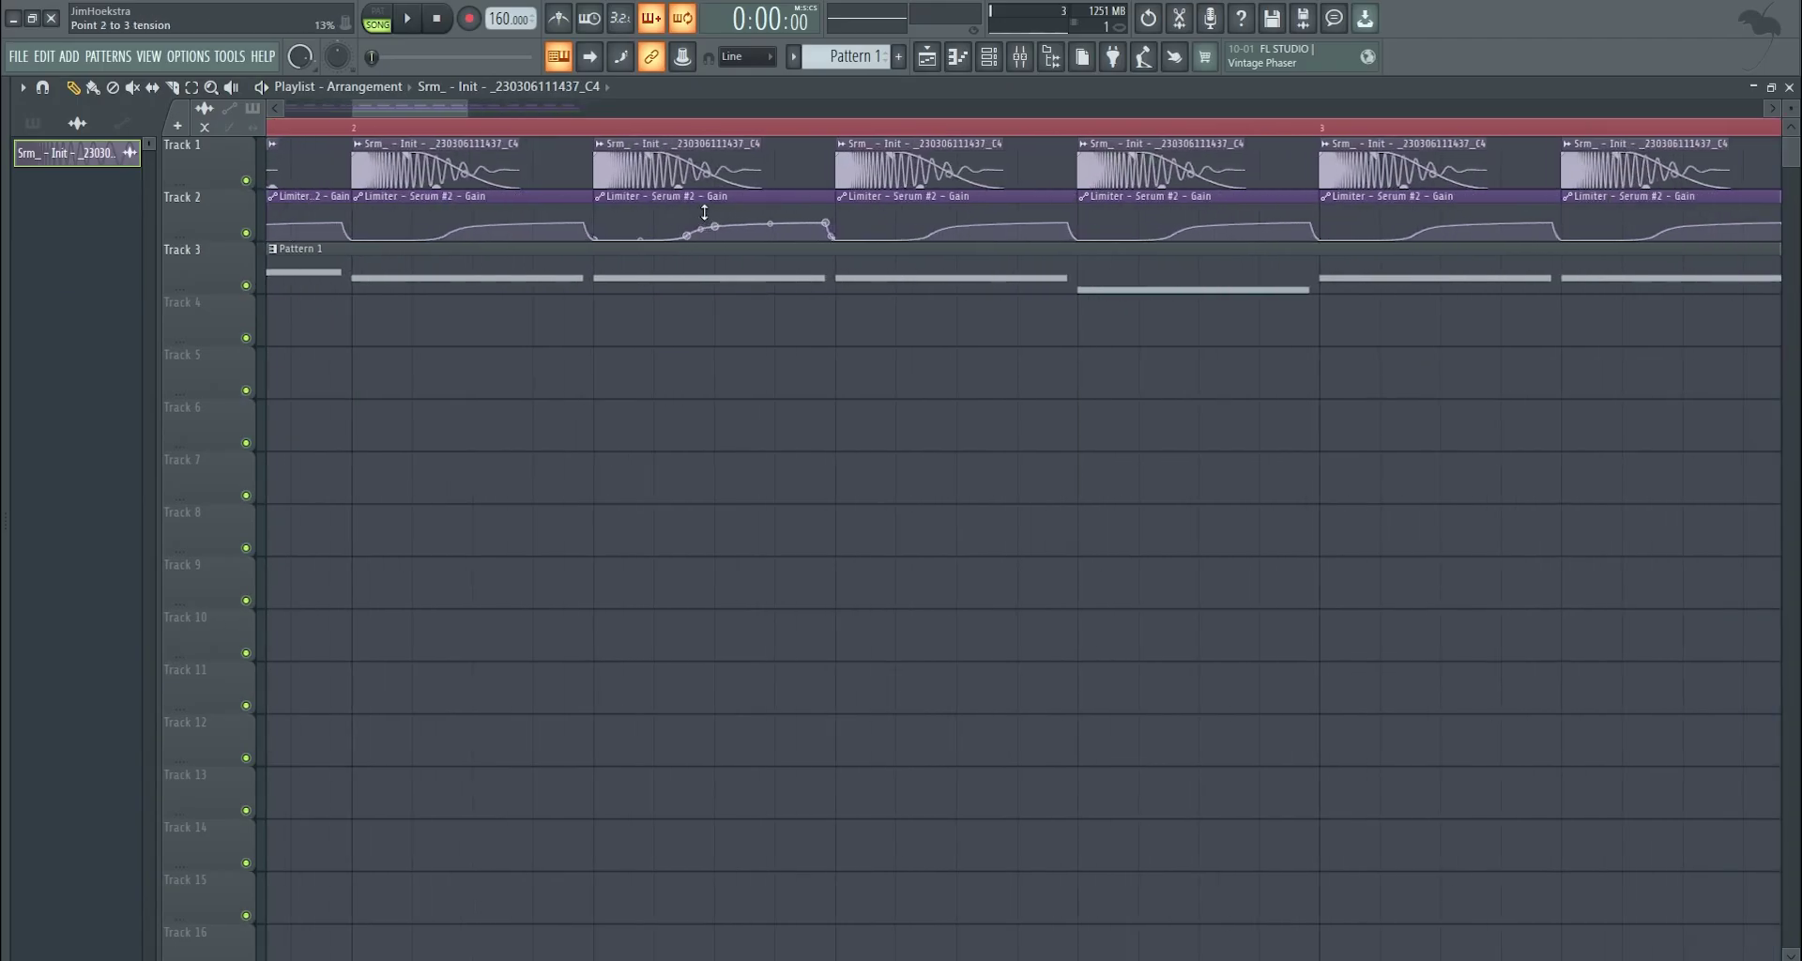
Bend the fade-out curve of the kick clip on Track 1 lower and play back the arrangement.
scroll(976, 170, "up", 3)
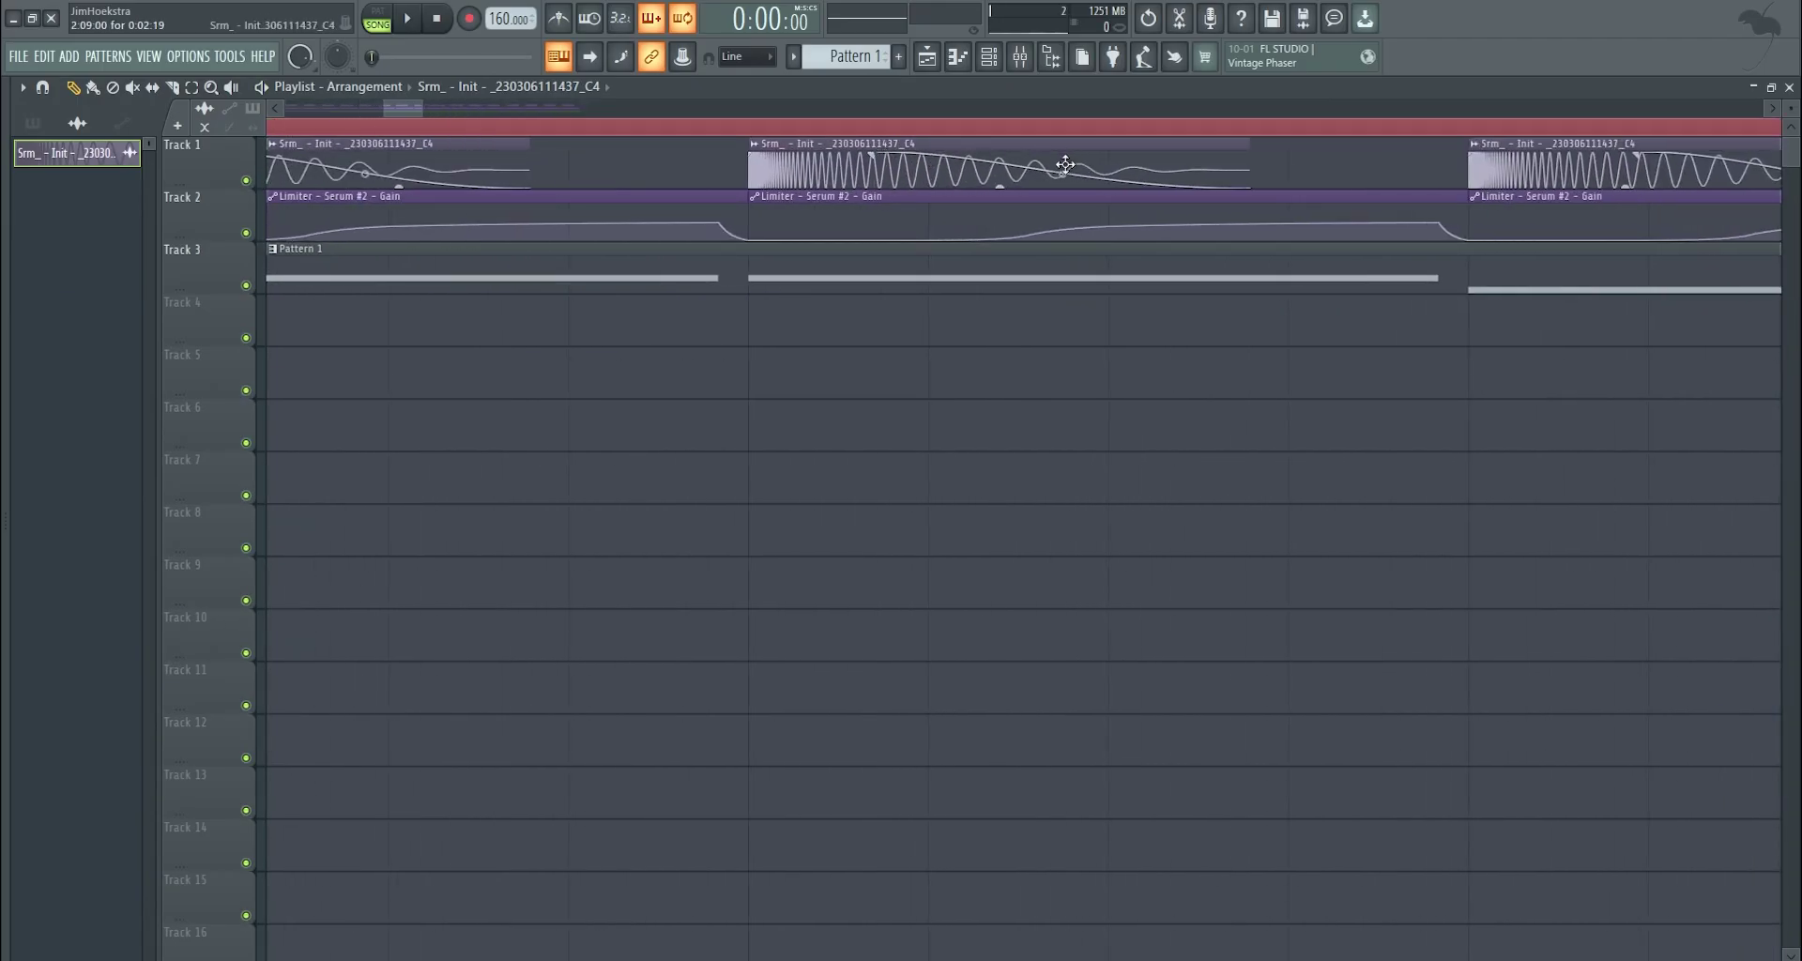
left_click_drag(1066, 165, 1070, 188)
scroll(1067, 216, "down", 2)
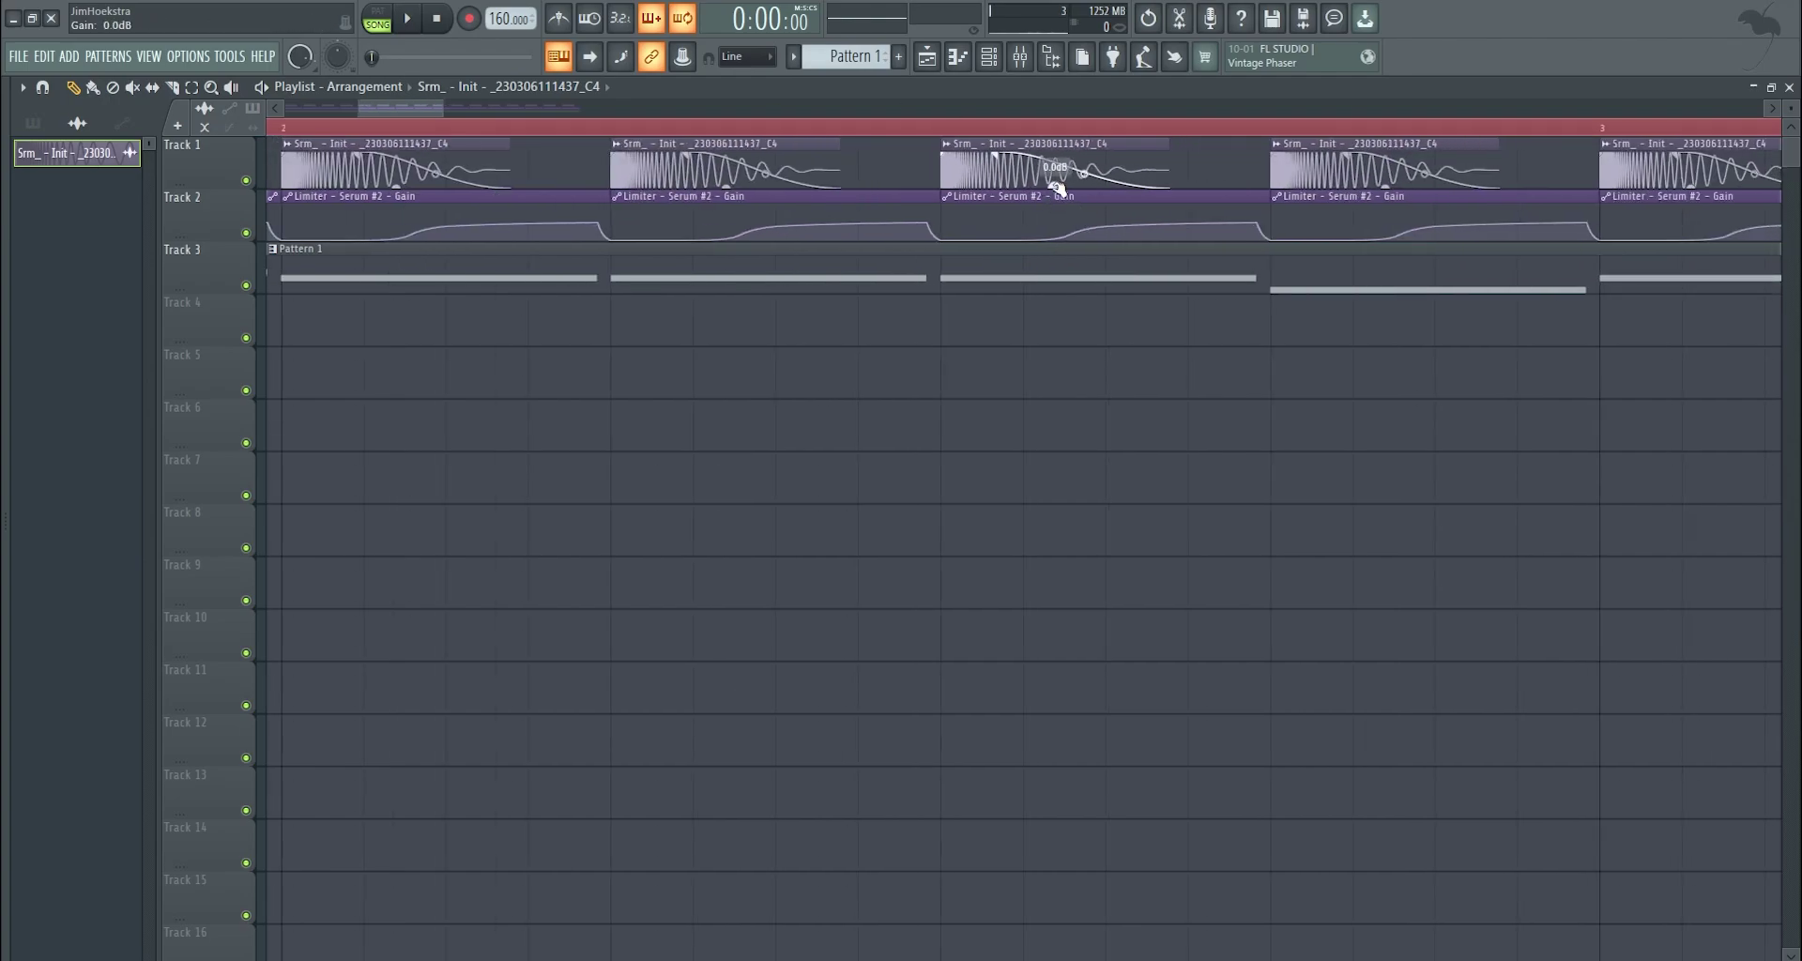
key("space")
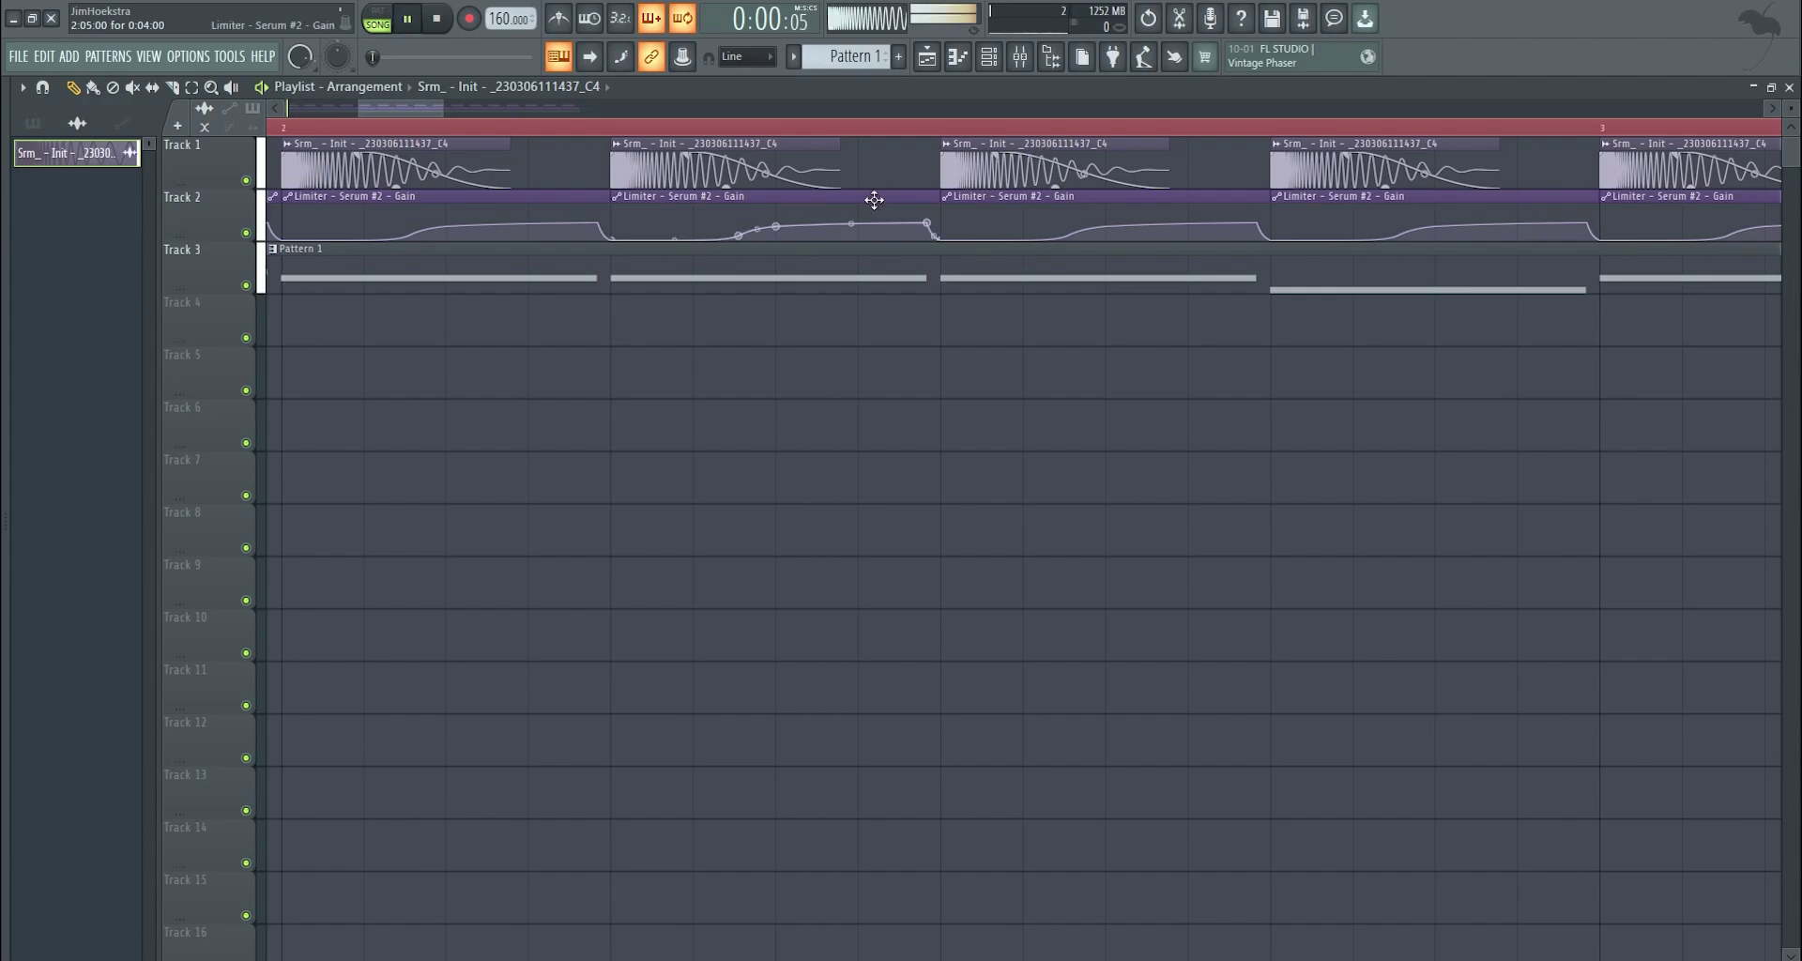
Show the unsorted channels in the channel rack and open the Serum instrument used for the kick.
key("F6")
left_click(1096, 356)
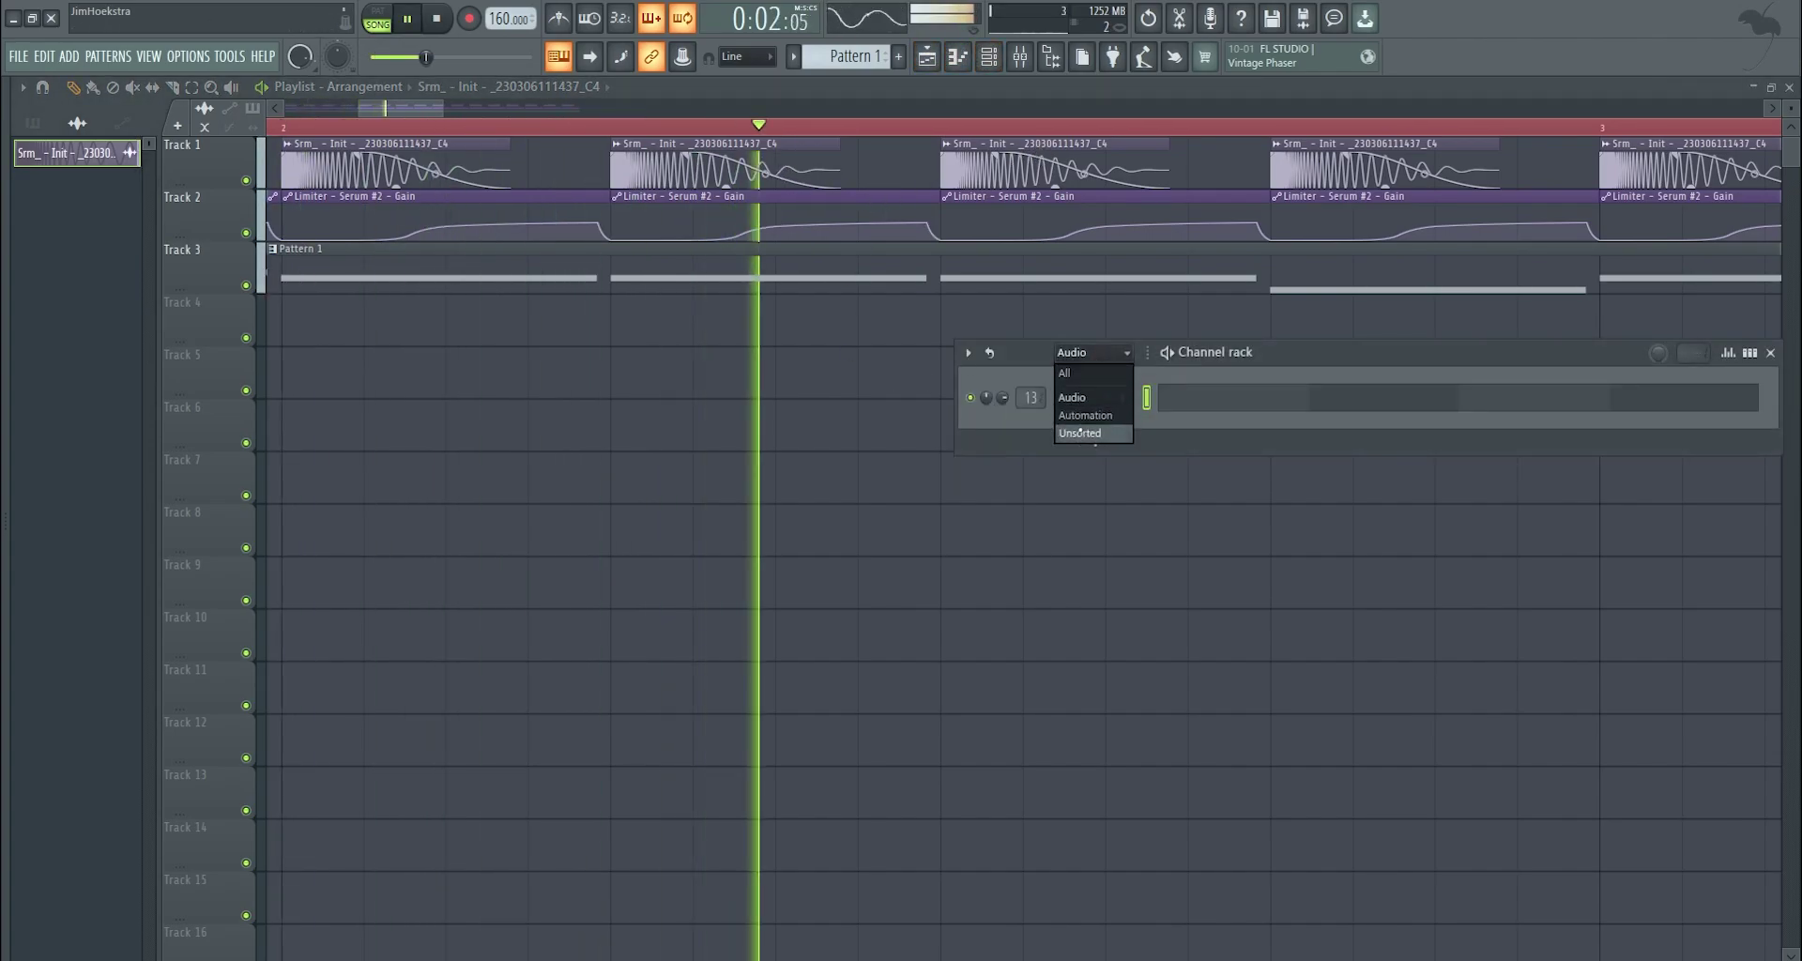
left_click(1095, 432)
key("space")
left_click(1094, 398)
left_click(1631, 392)
left_click(1095, 428)
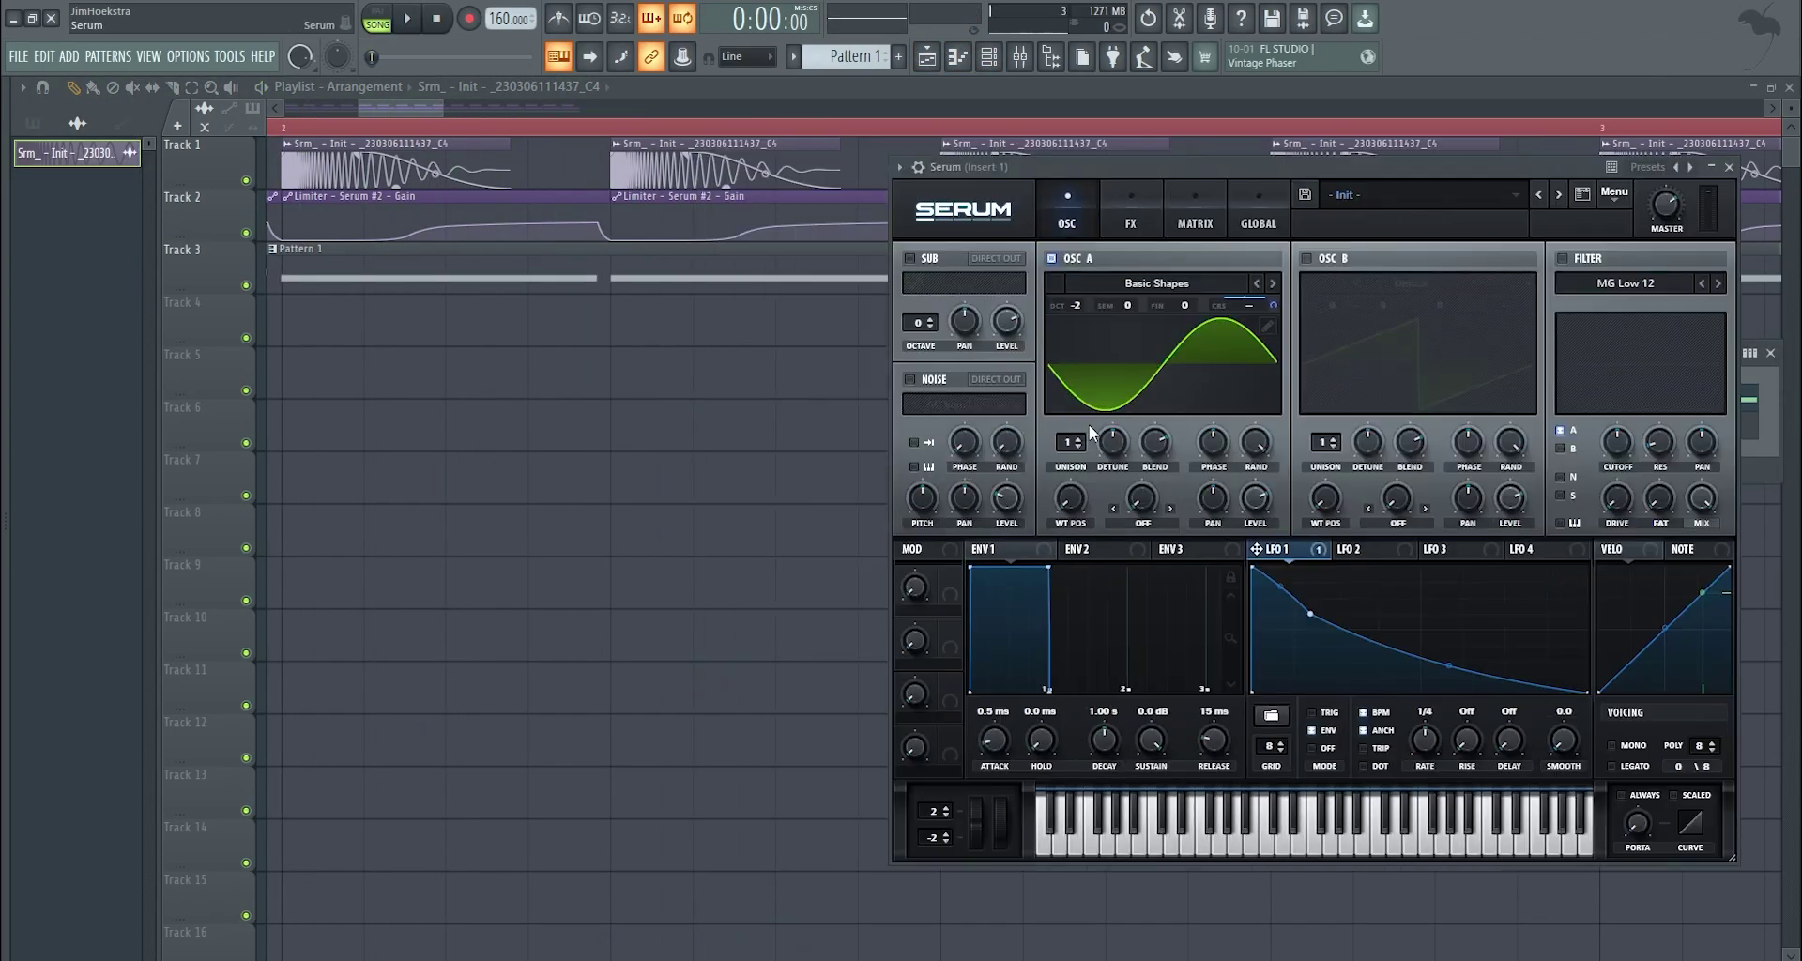
Audition the arrangement with the re-rendered E3 kick sample and bring up the channel rack's group filter.
key("space")
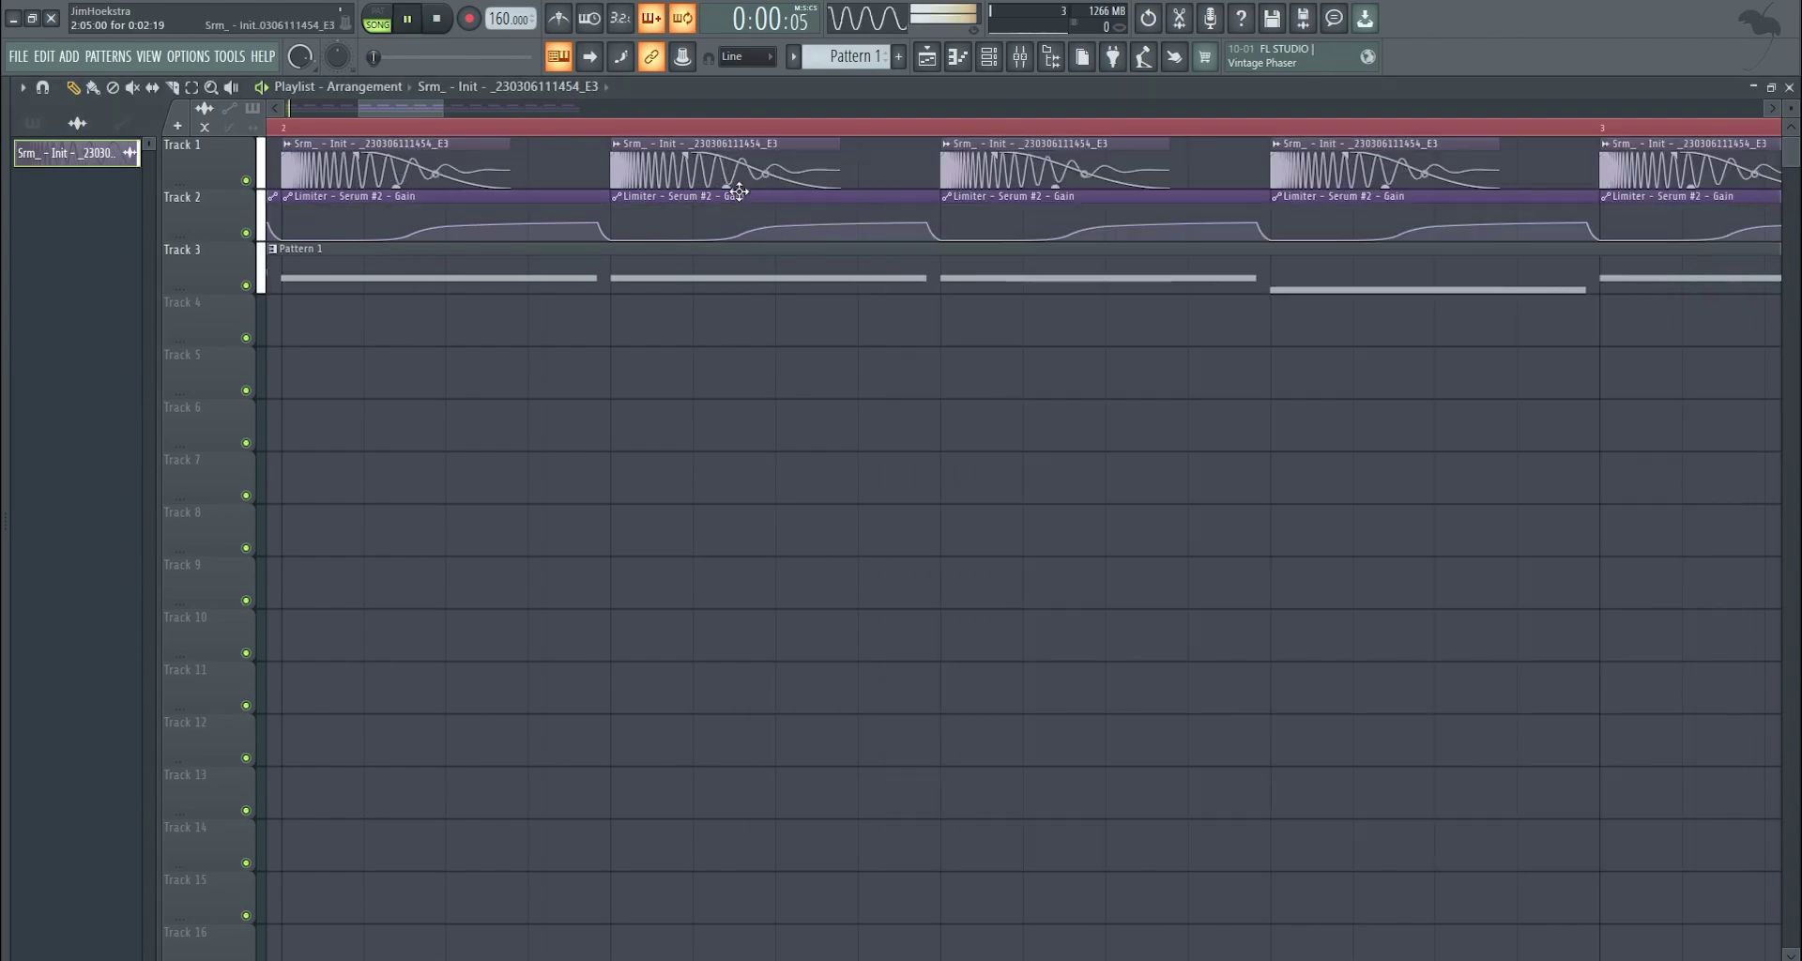
left_click(990, 56)
key("space")
left_click(1106, 332)
right_click(1108, 328)
key("F6")
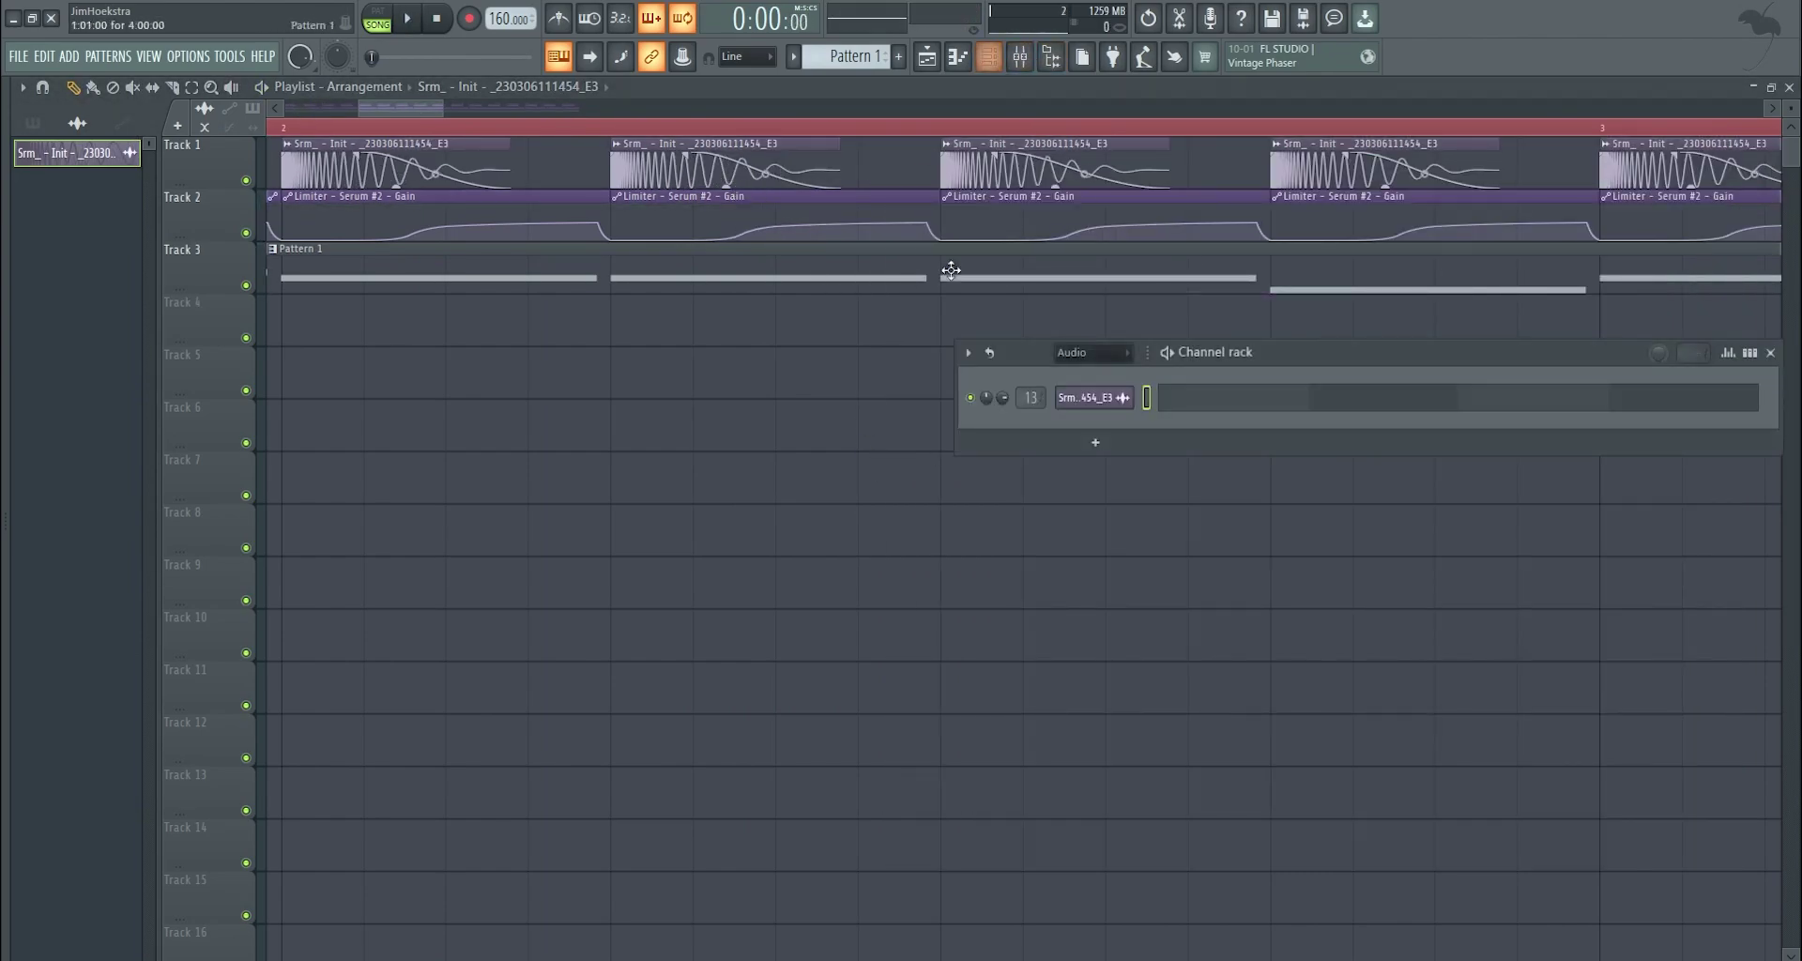
left_click(1061, 353)
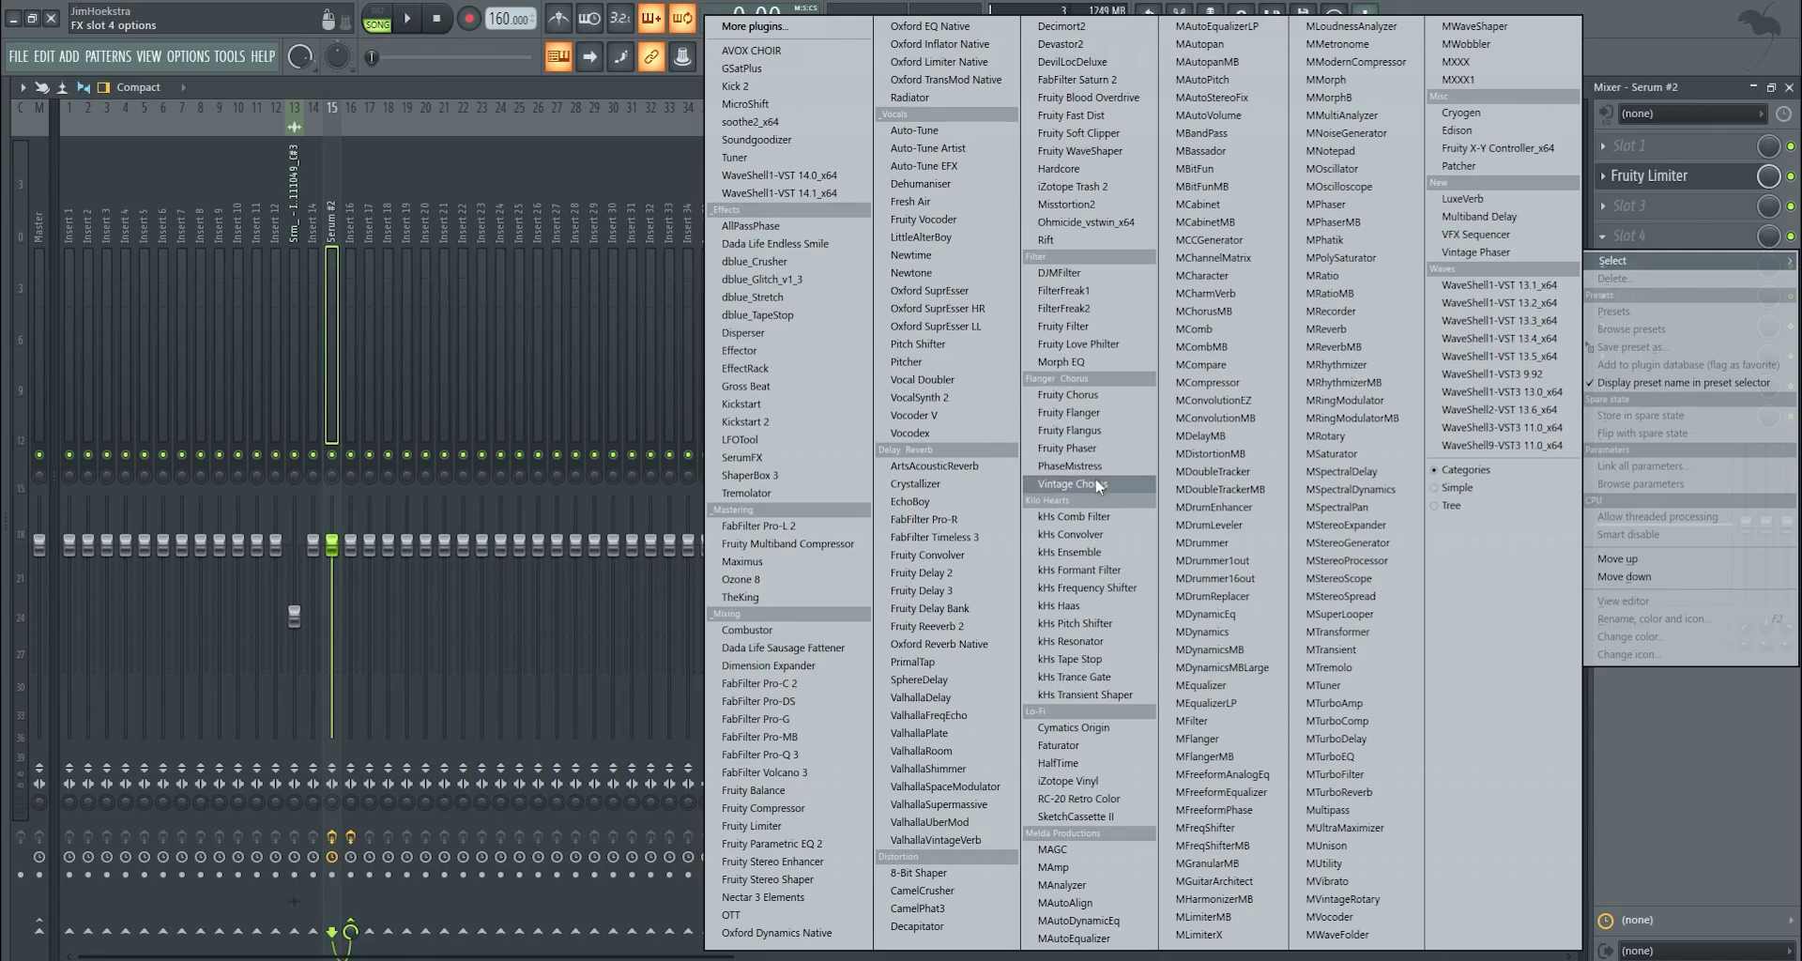
Load Fruity Chorus on the Serum #2 mixer track, placed above the Fruity Limiter, and reduce its mix level during playback.
left_click(1094, 413)
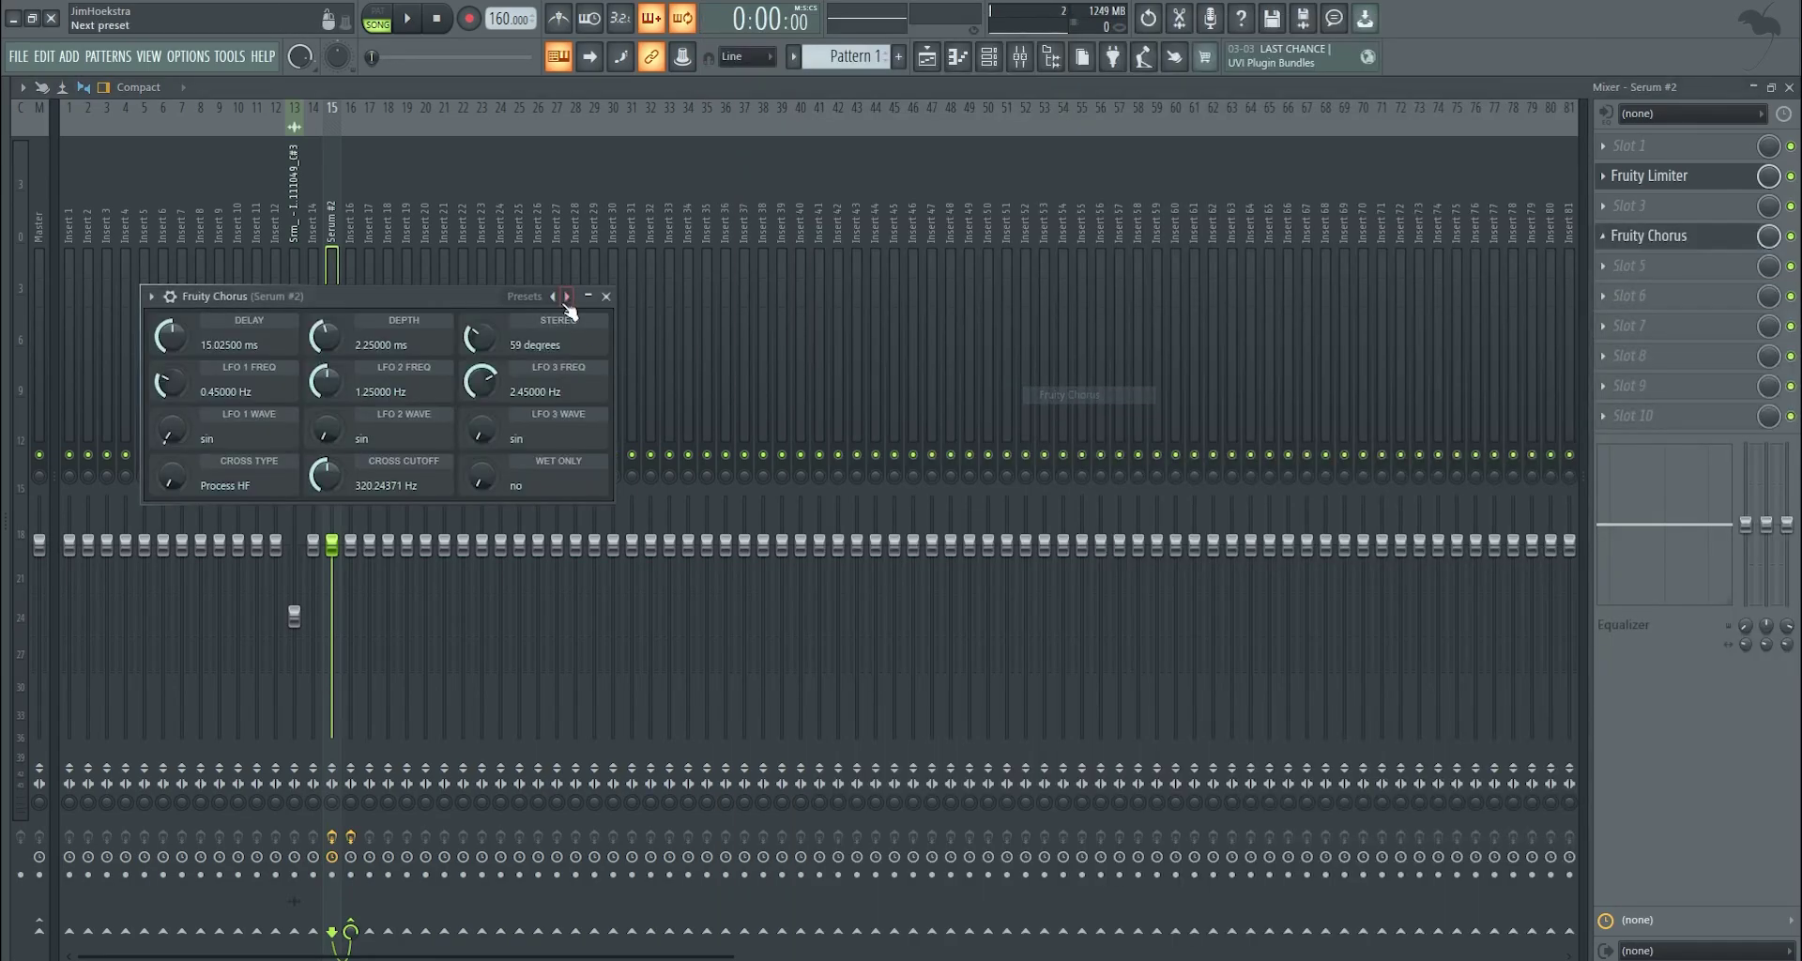
left_click_drag(372, 300, 1141, 272)
left_click(1604, 146)
scroll(1714, 249, "up", 2)
key("space")
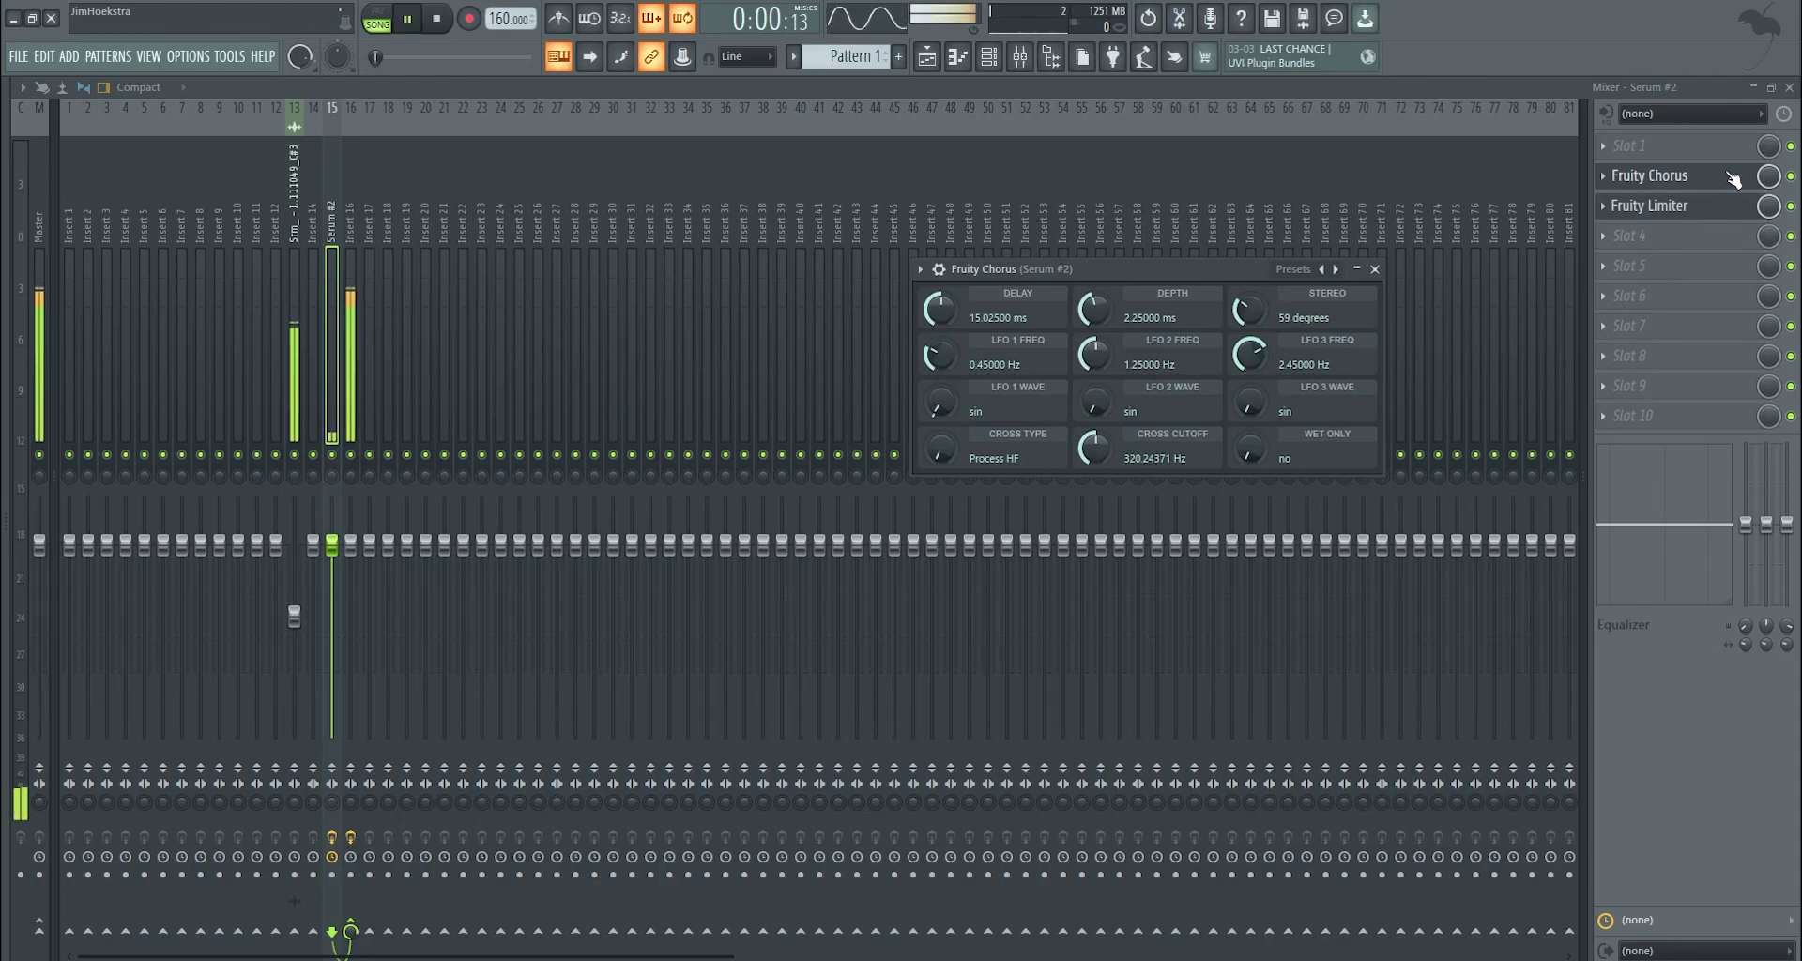
left_click_drag(1769, 177, 1769, 215)
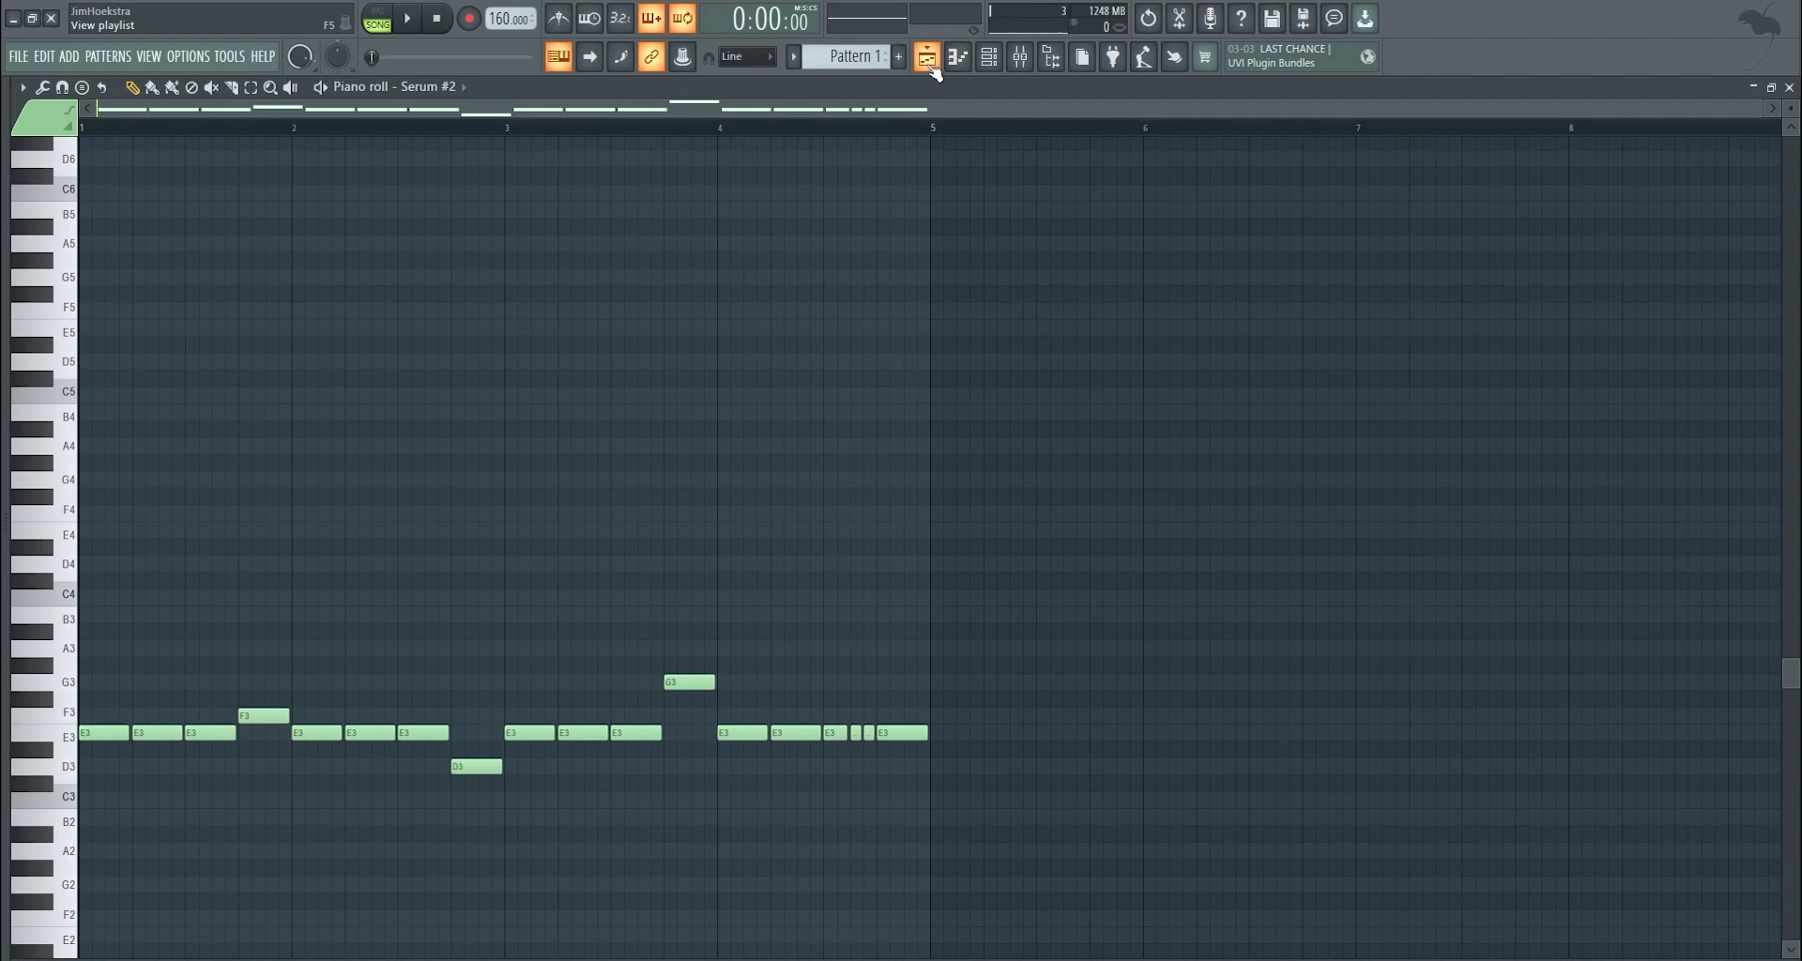
Return to the playlist and audition the chorused bass together with the kick.
key("F5")
key("space")
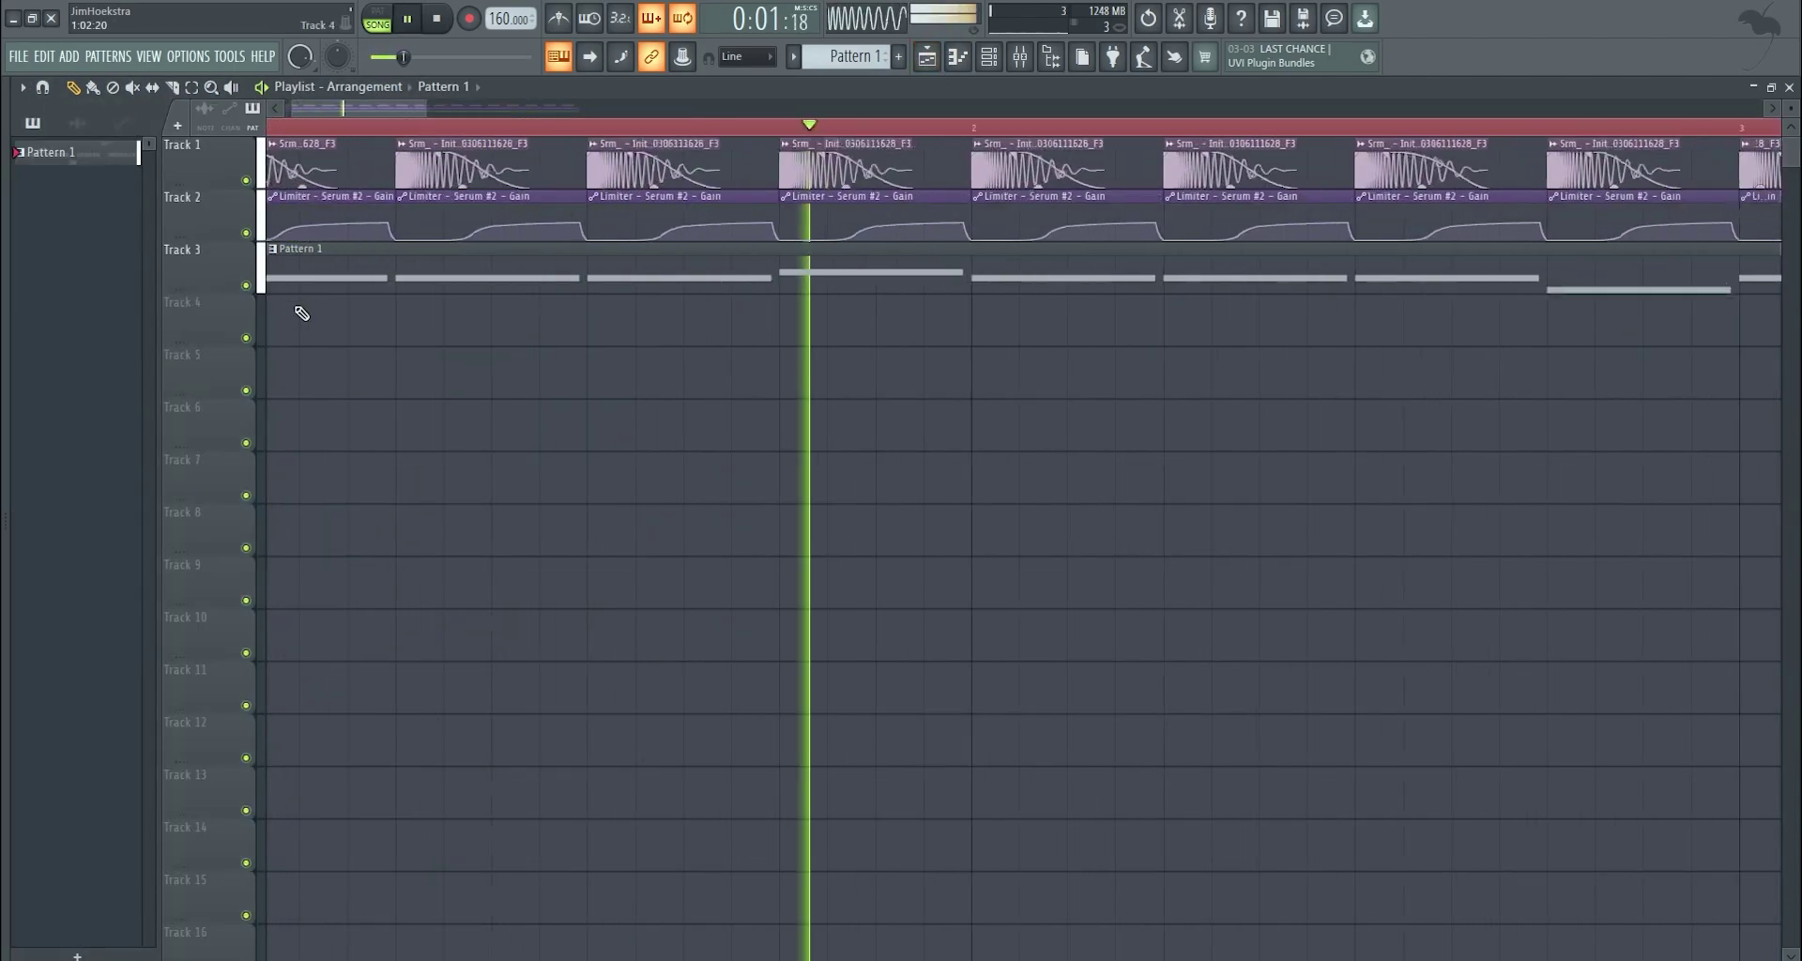
key("space")
Load Fruity parametric EQ 2 in slot 4 of the Serum #2 mixer track and boost band 4 below 50 Hz.
key("F9")
left_click(1638, 236)
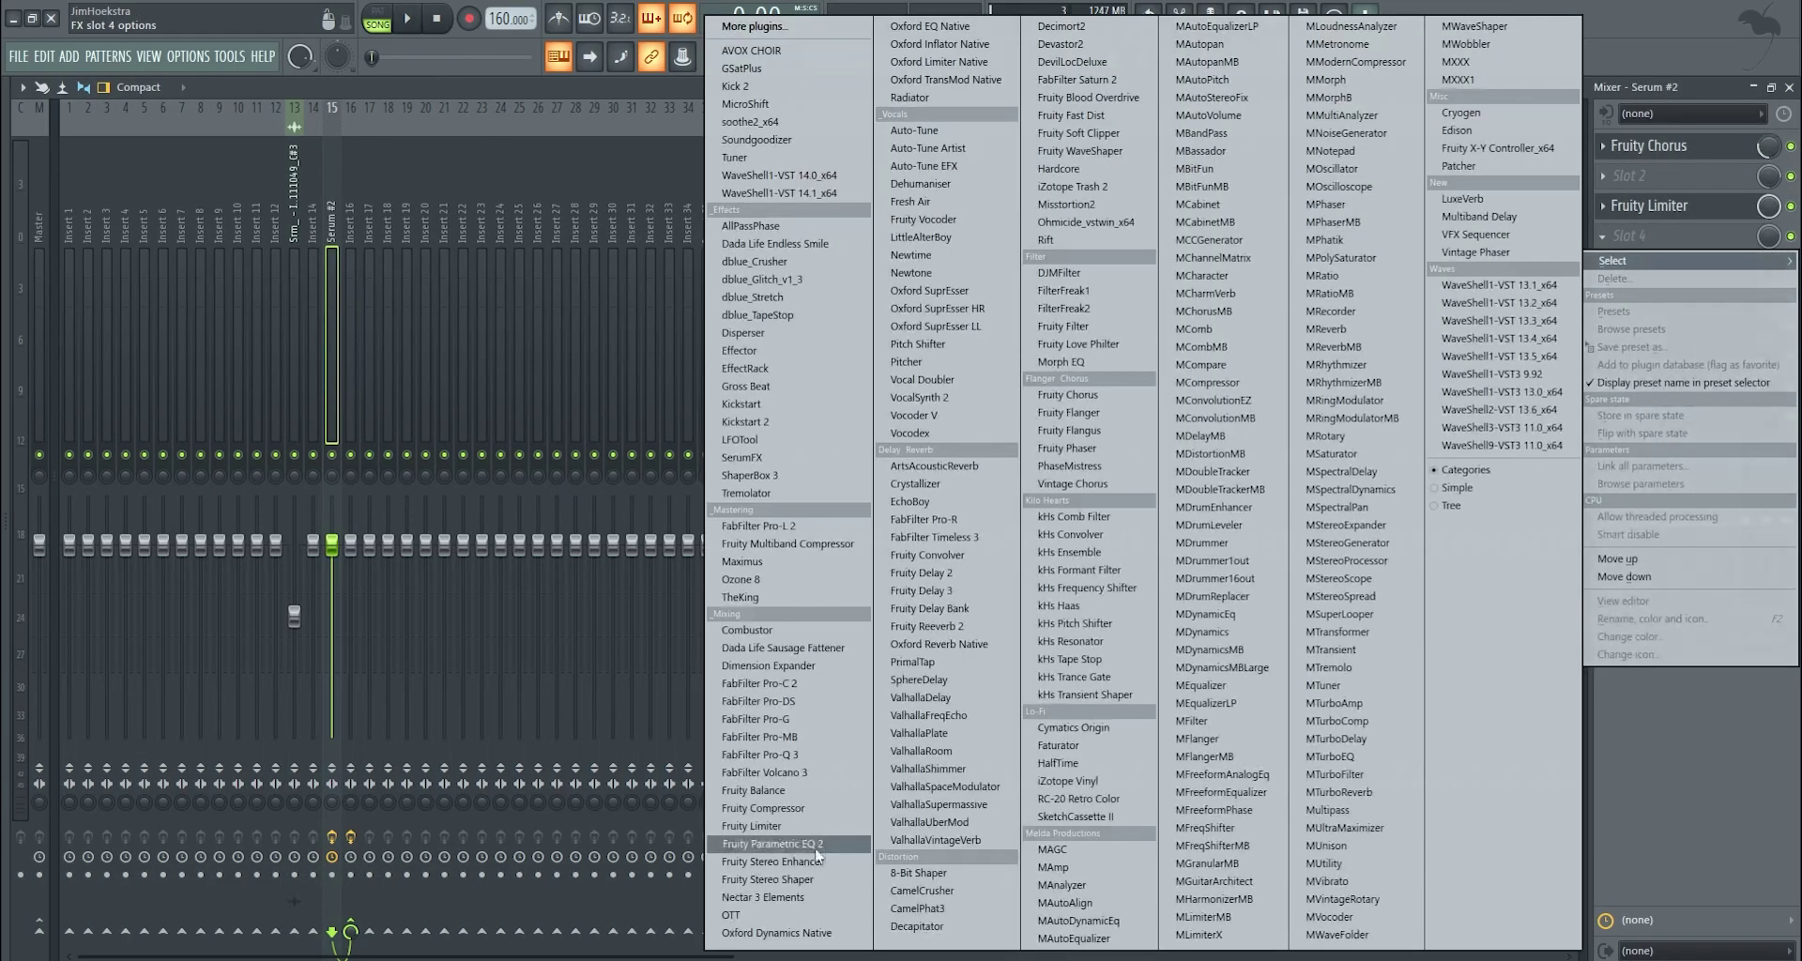
left_click(815, 844)
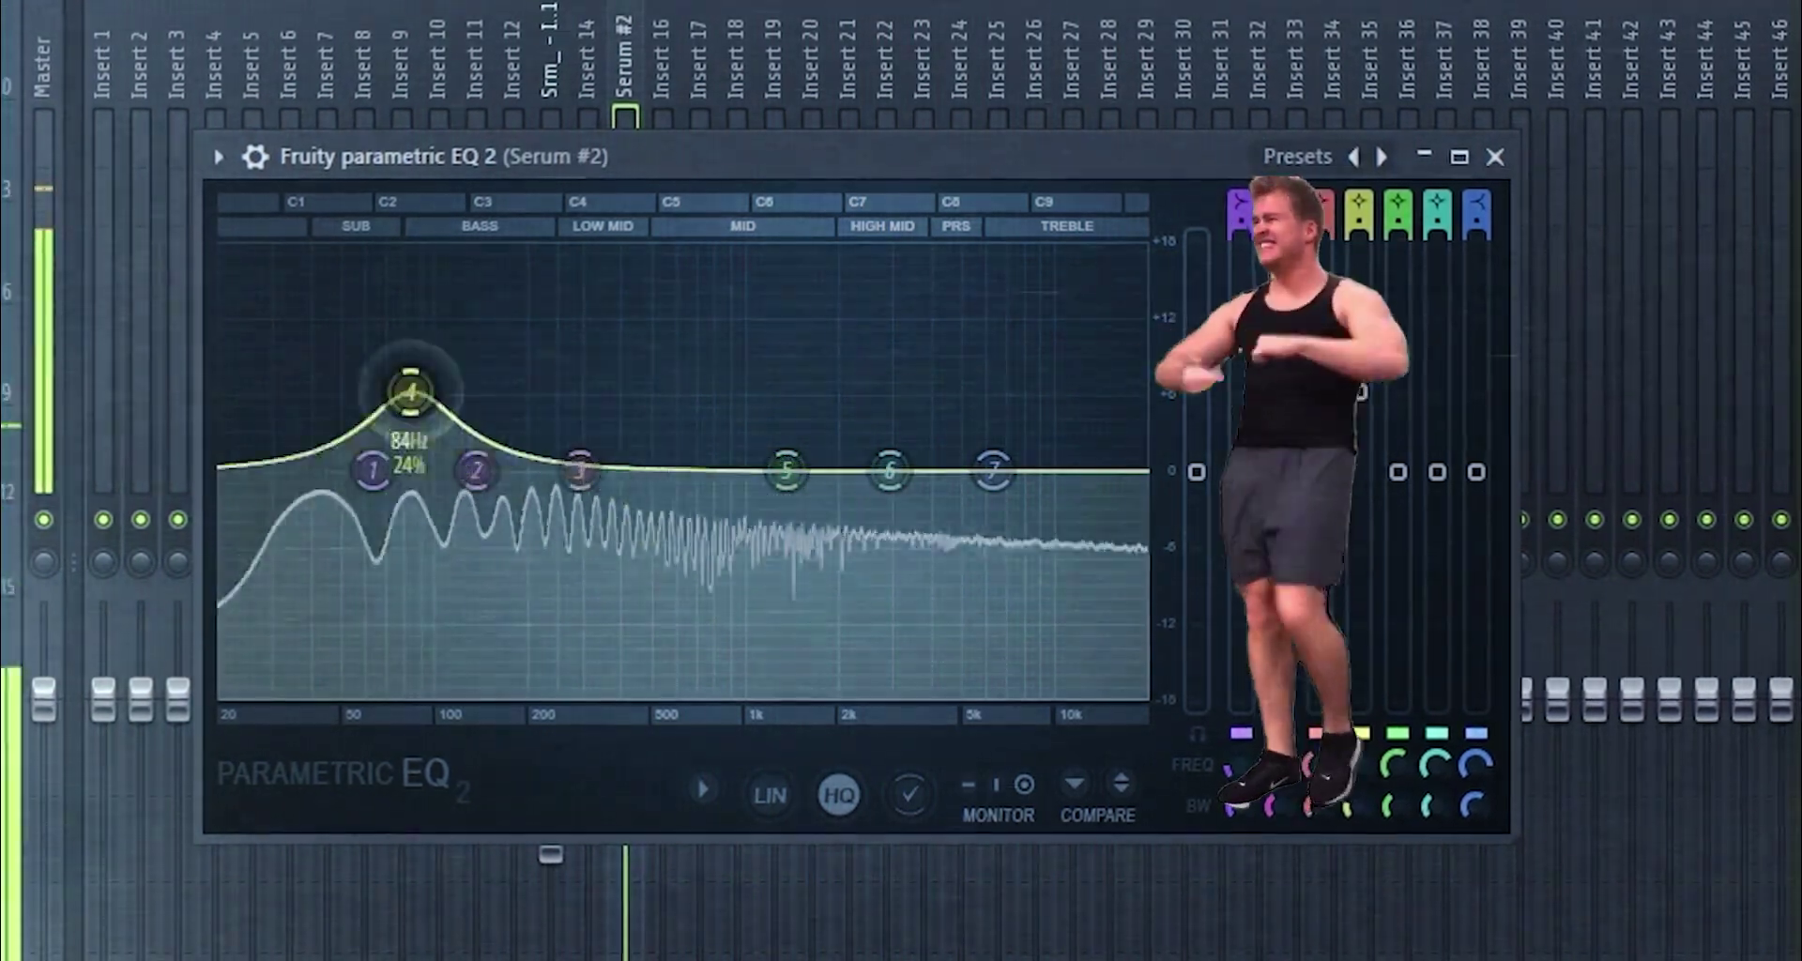
left_click_drag(410, 392, 311, 294)
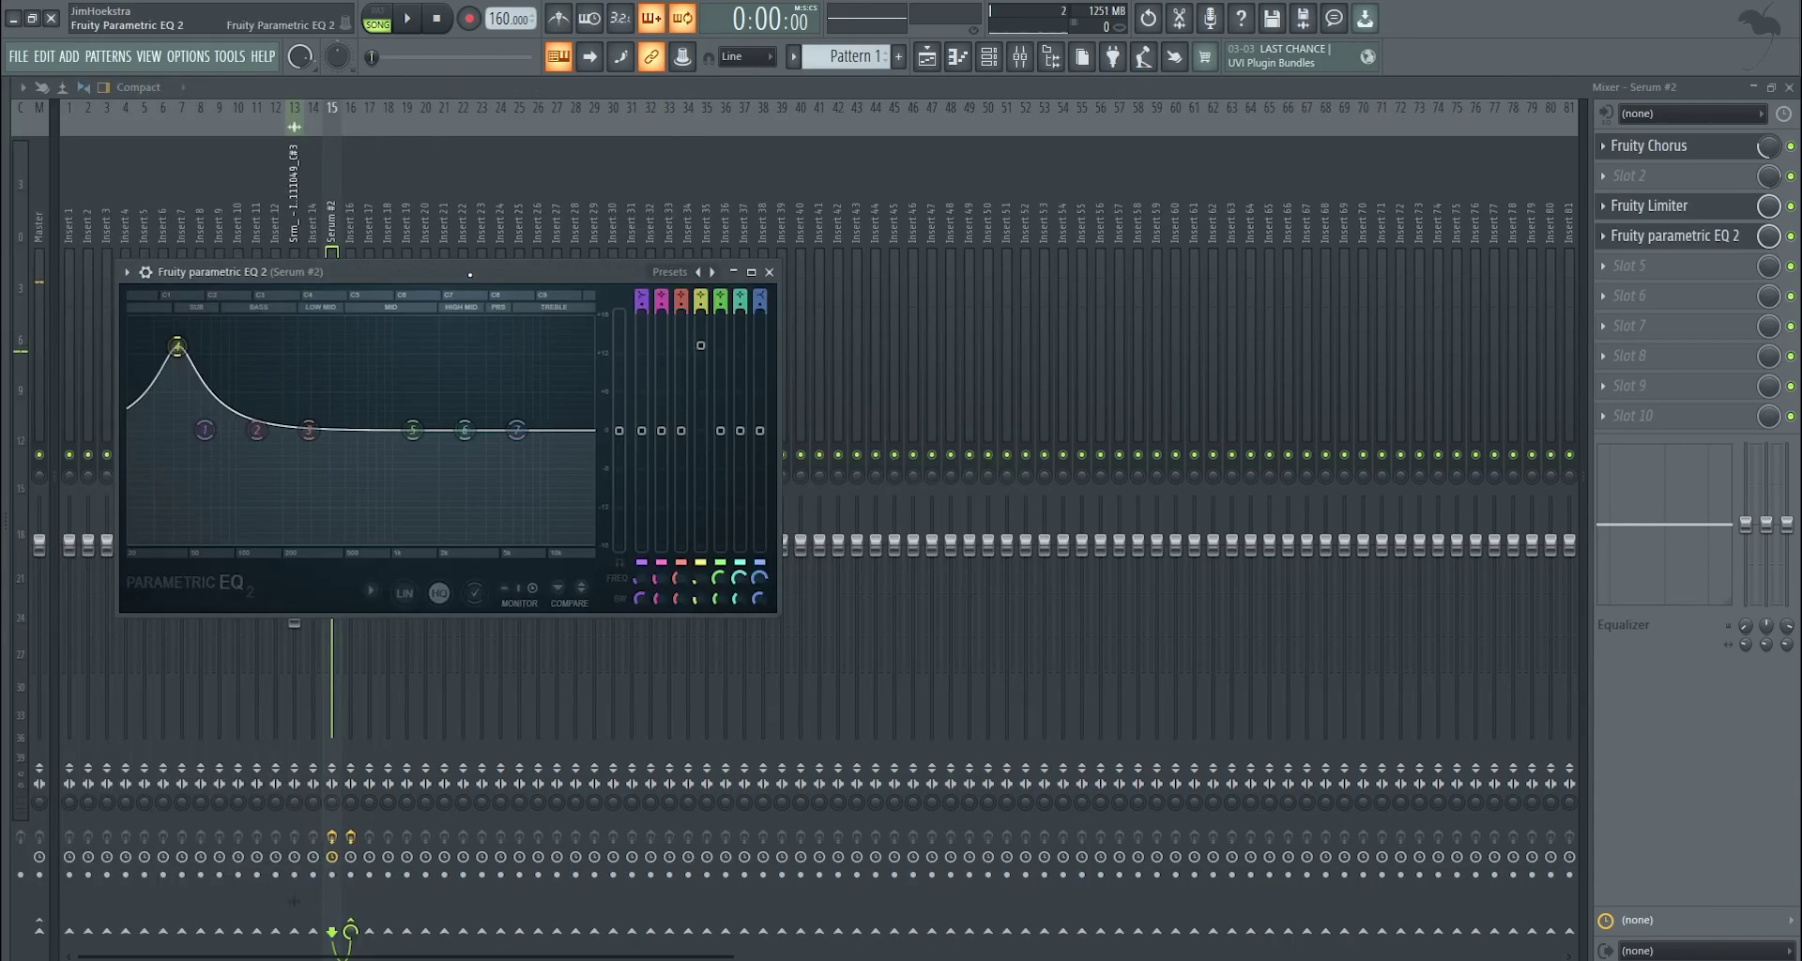
left_click_drag(470, 272, 977, 285)
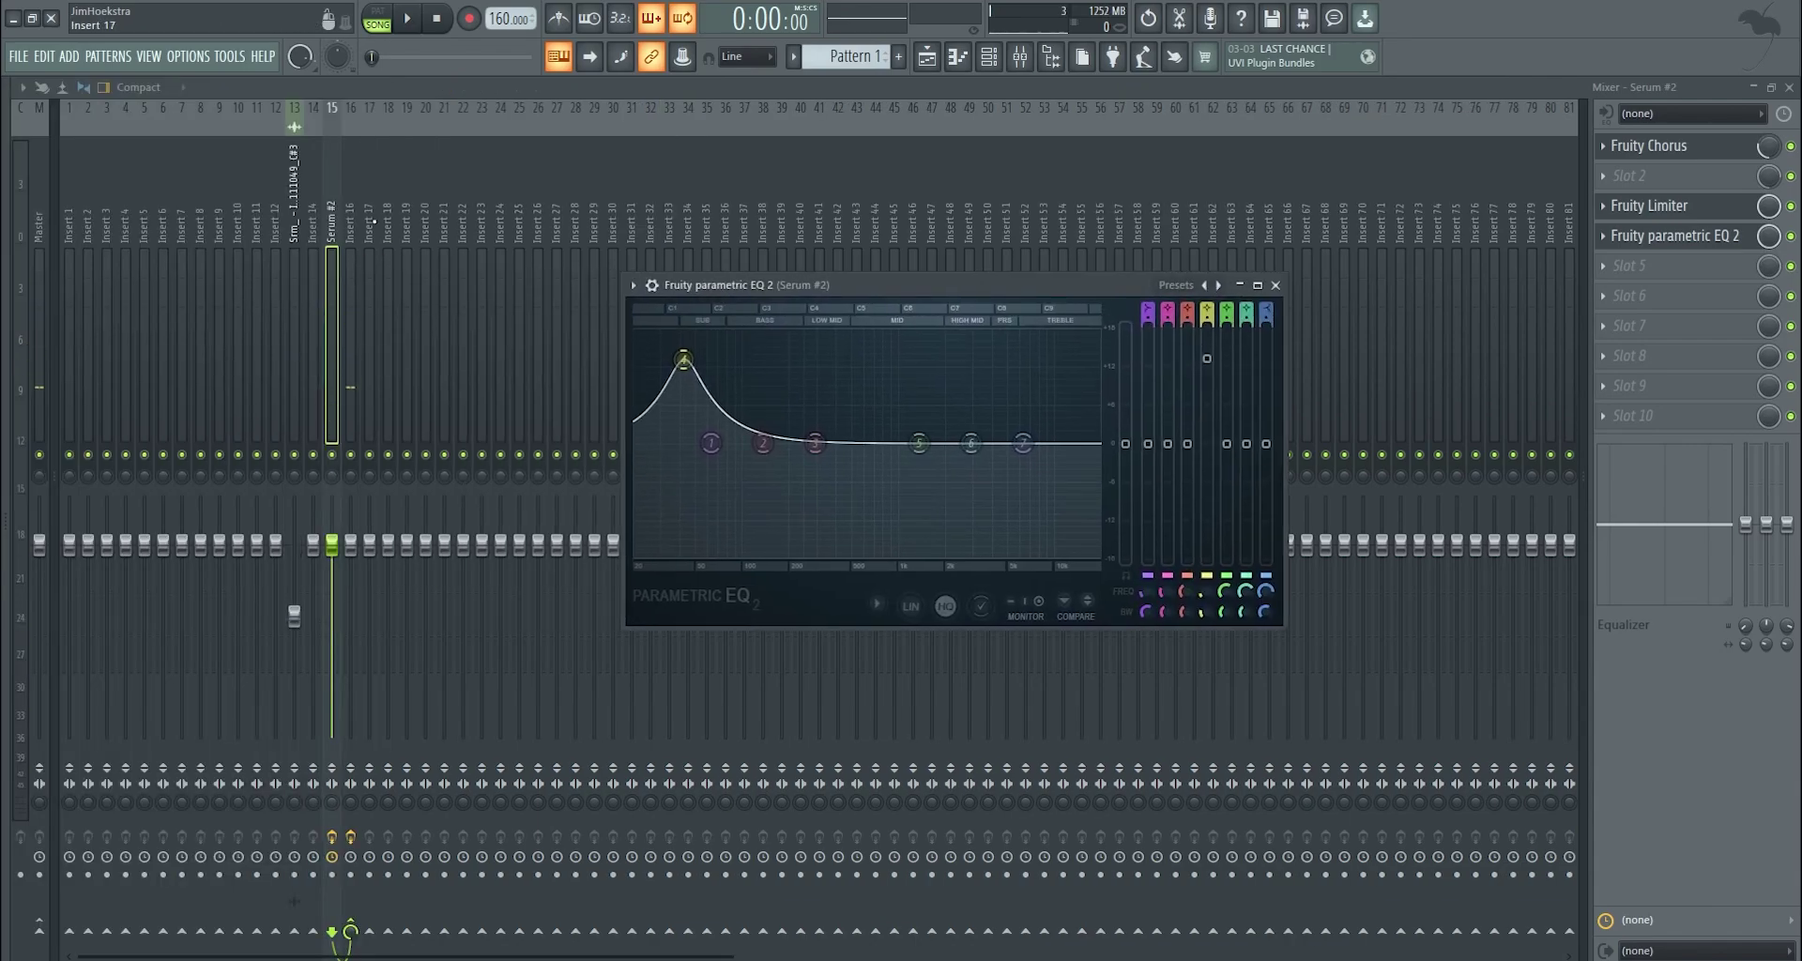
key("Escape")
Rename mixer track Insert 16 as TOTAL and colour it Slate Blue.
left_click(351, 222)
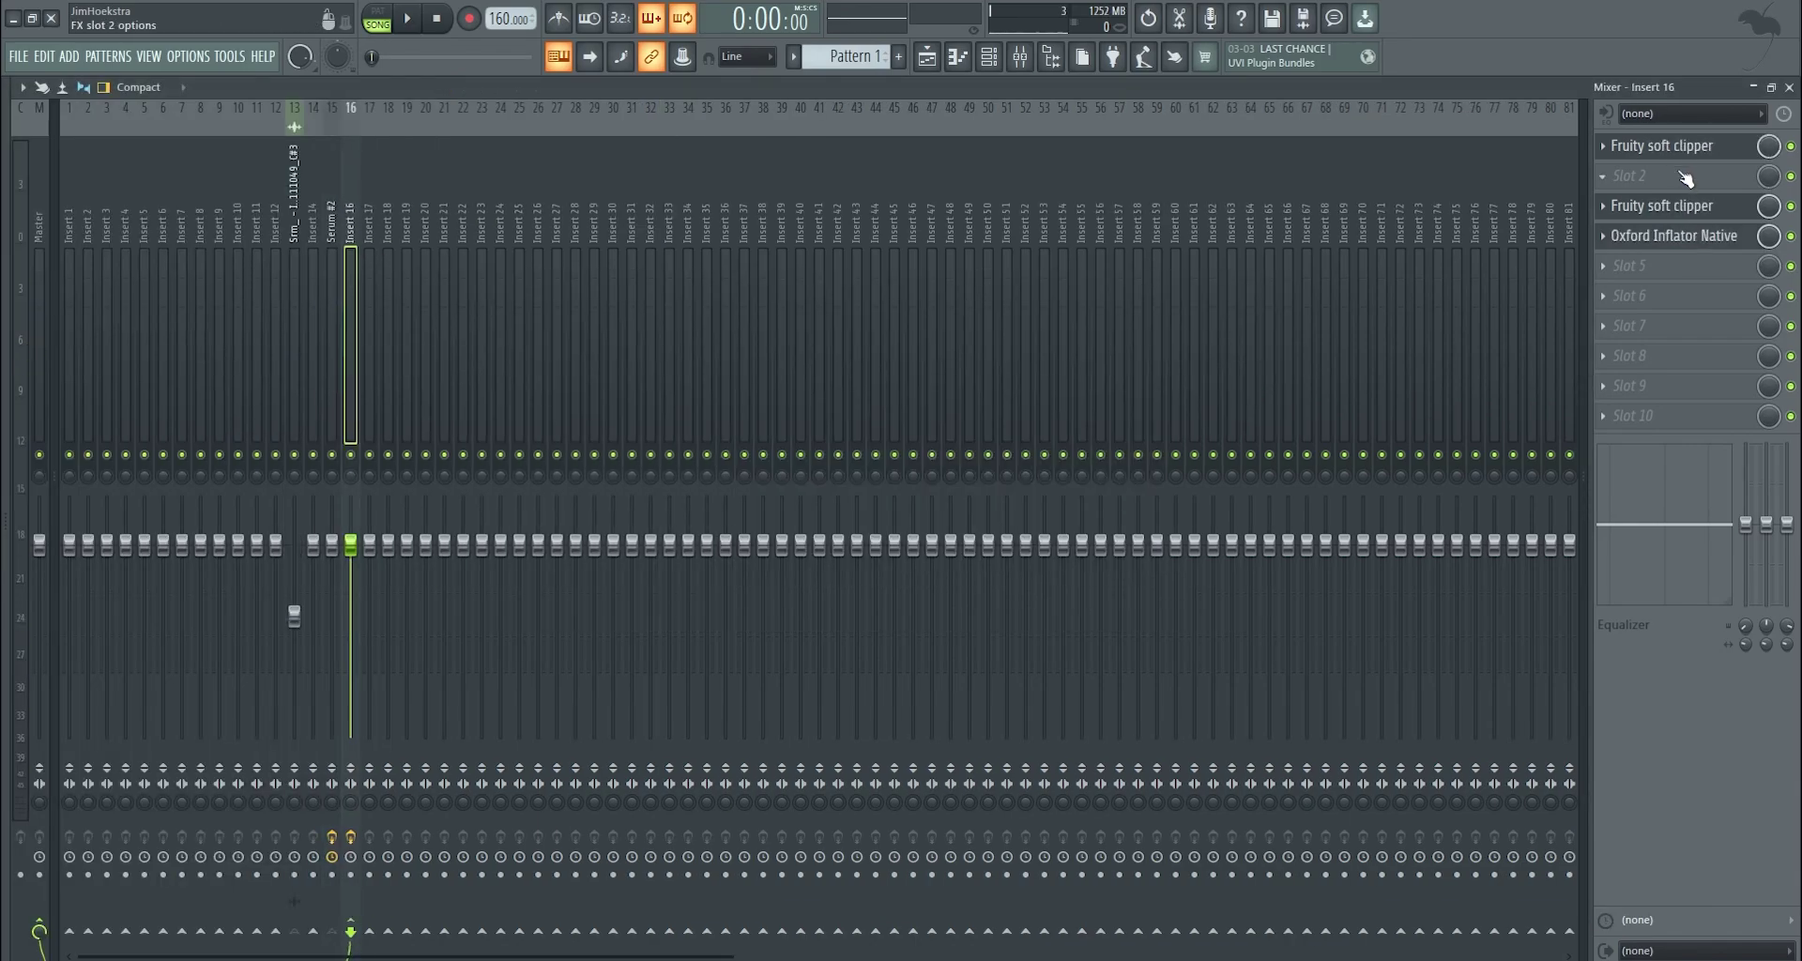
right_click(365, 102)
type("TOTAL")
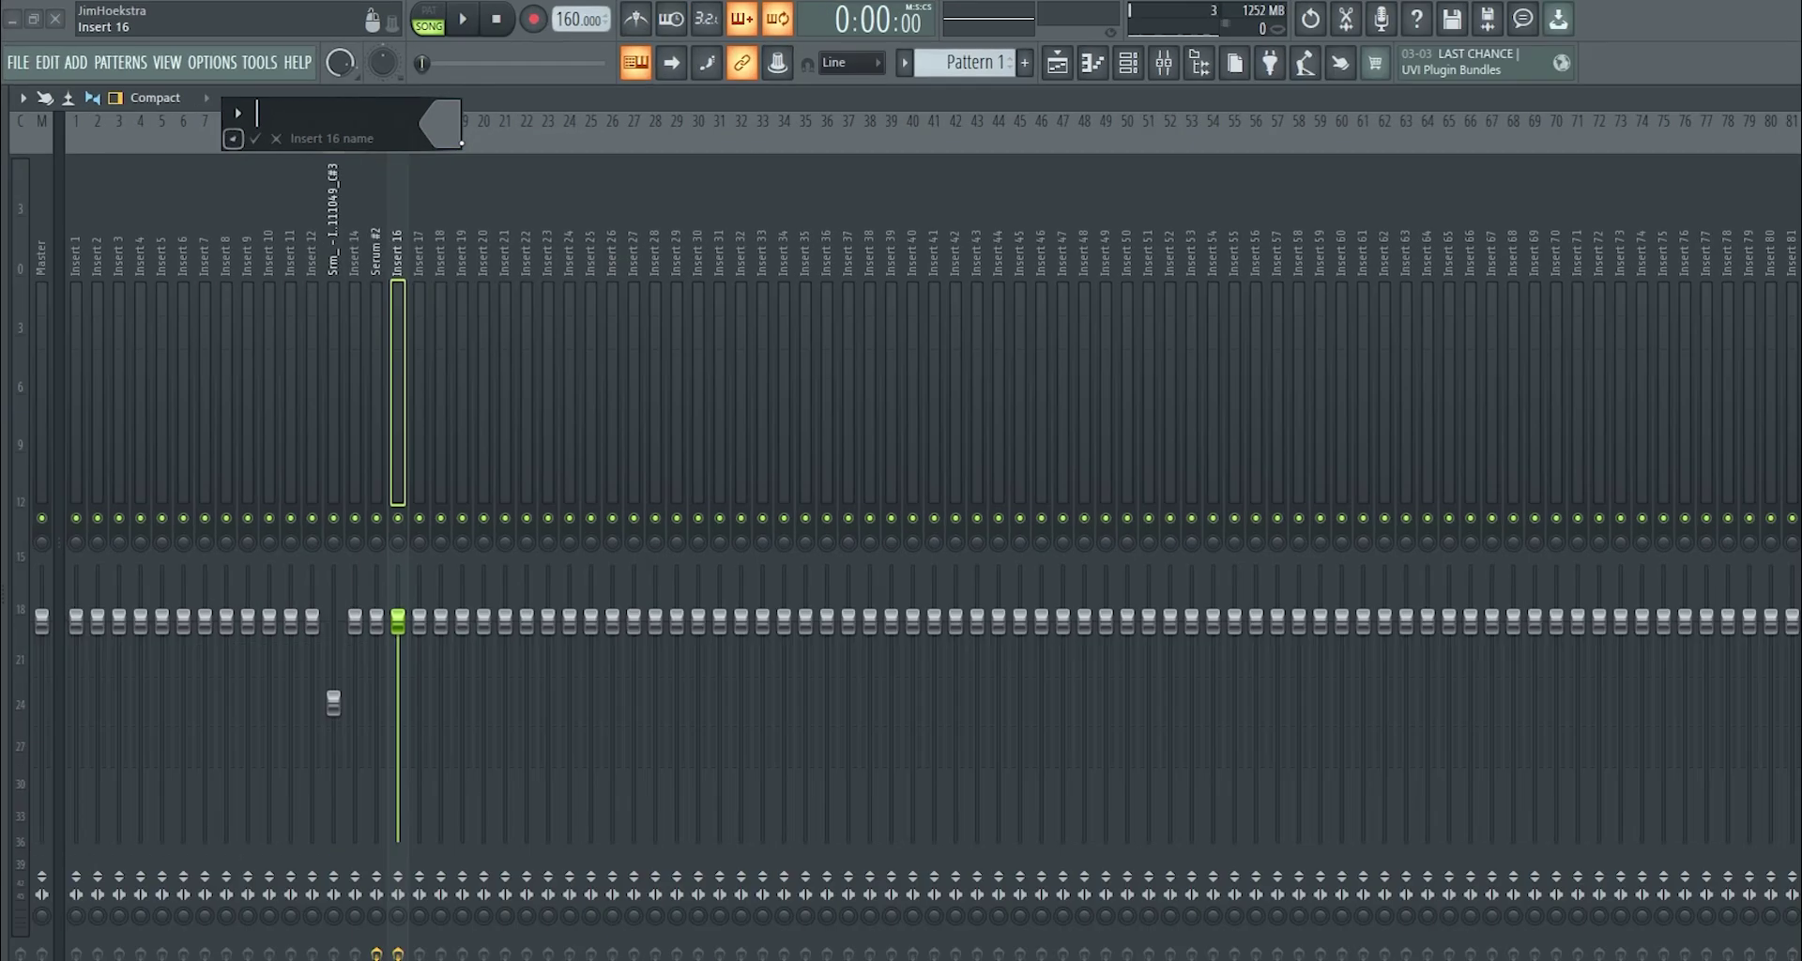
left_click(404, 124)
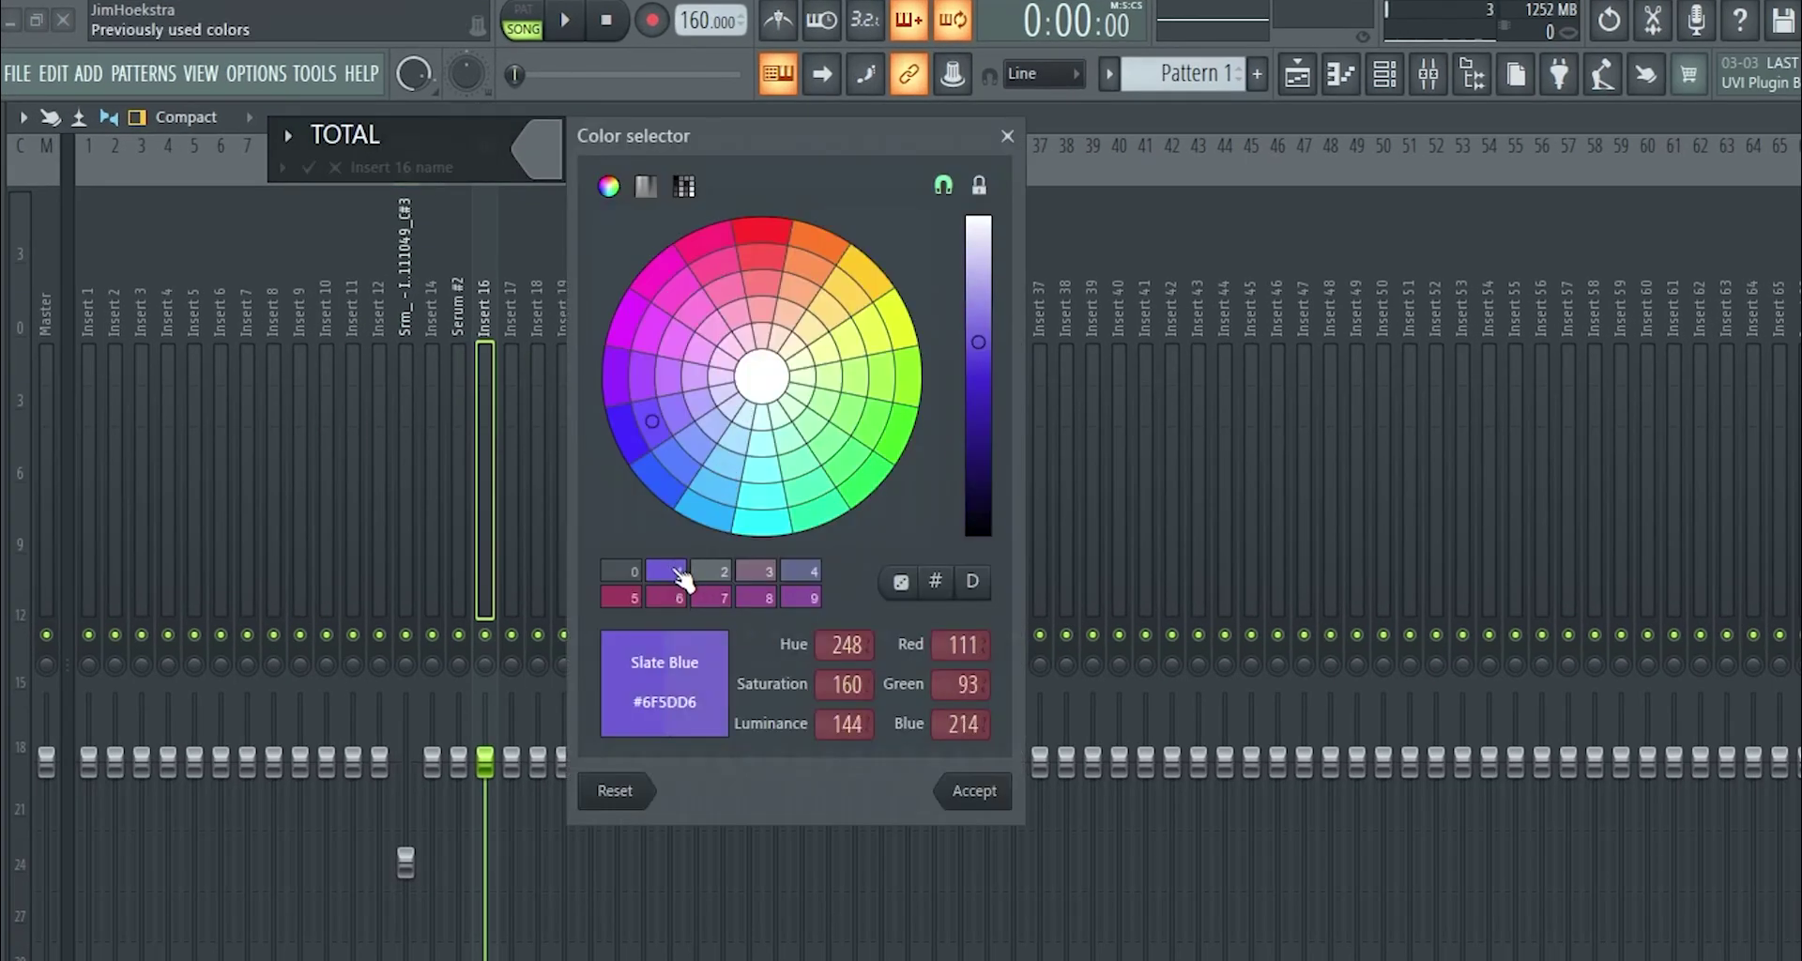
left_click(666, 571)
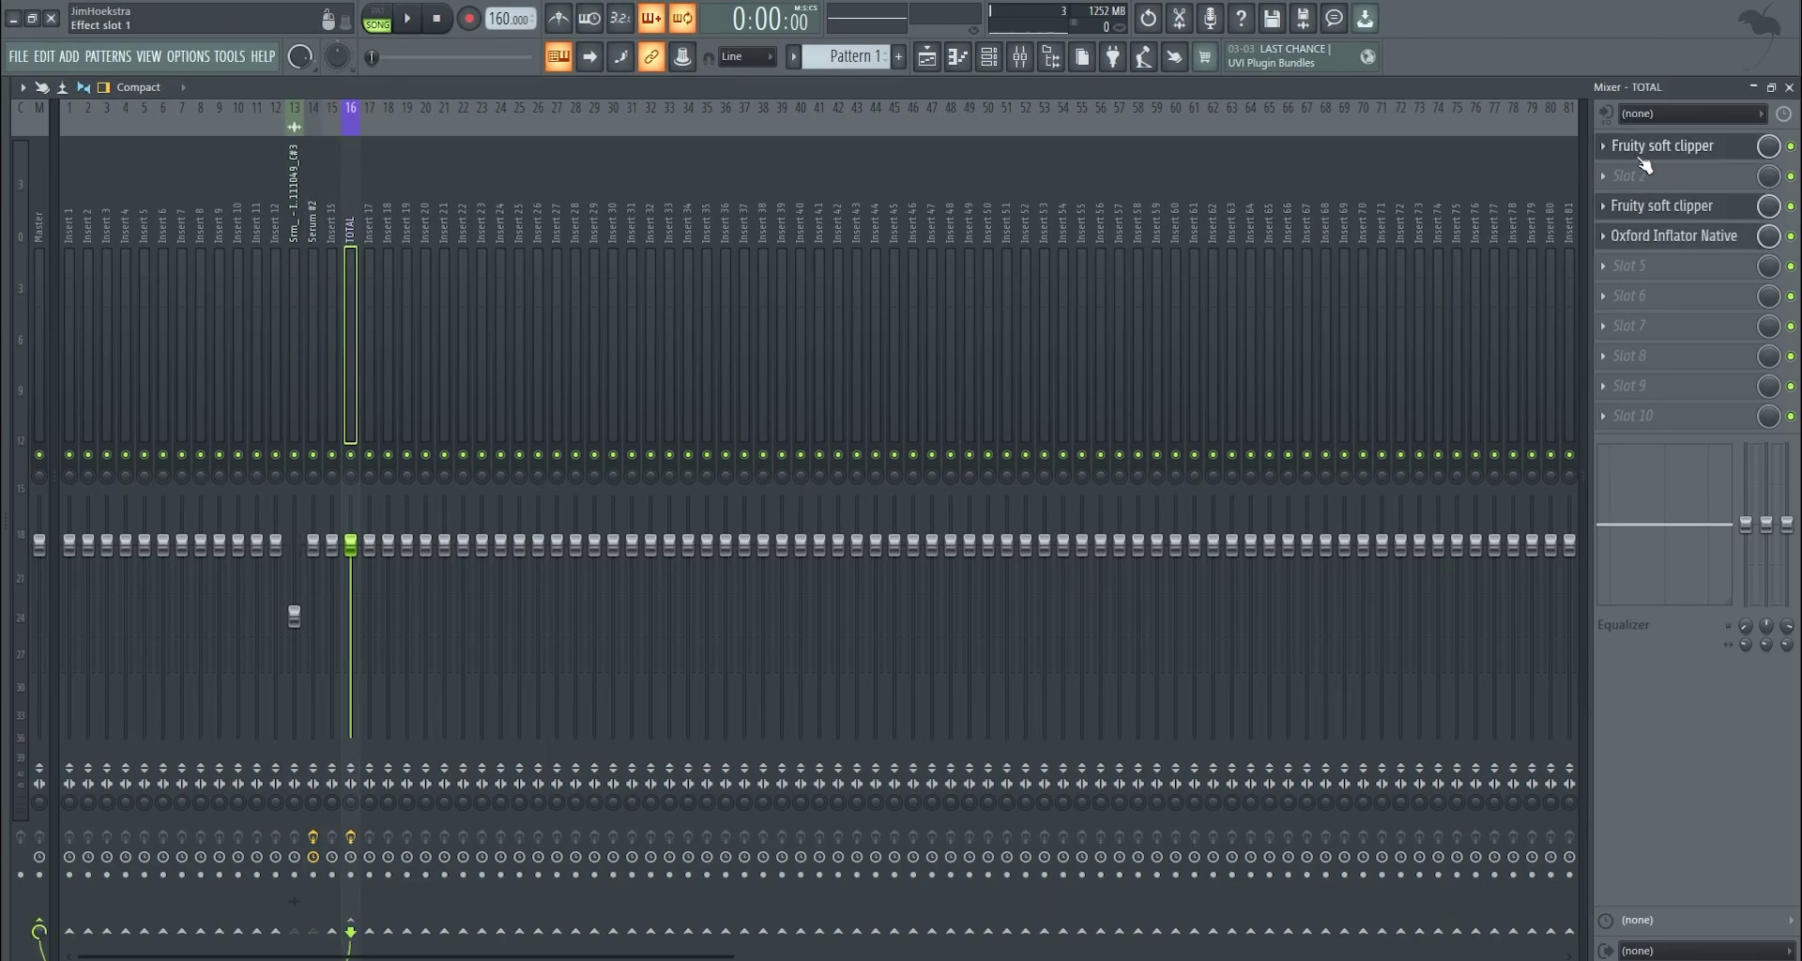
Shift the first Fruity soft clipper down on the TOTAL track and load Fruity Parametric EQ 2 in slot 1.
scroll(1643, 161, "down", 1)
left_click(1640, 146)
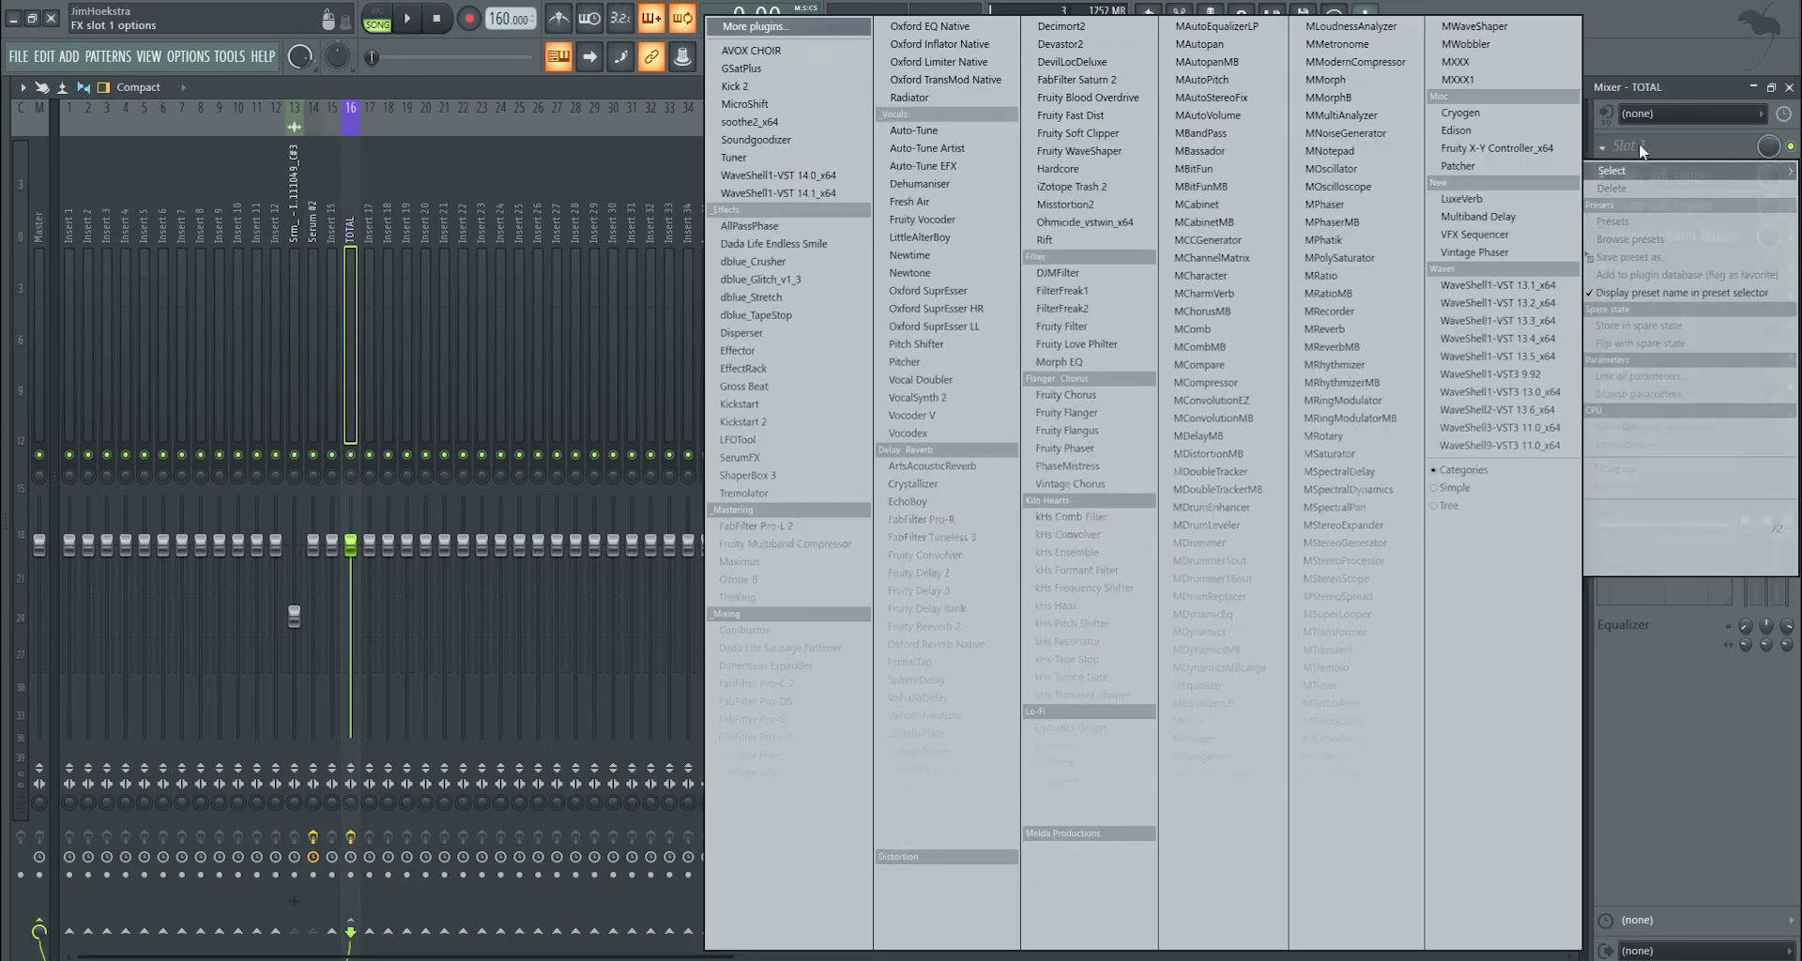
left_click(826, 845)
Tune the Serum #2 parametric EQ during playback, boosting band 4 near 41 Hz and band 3 near 255 Hz.
left_click_drag(751, 366, 671, 355)
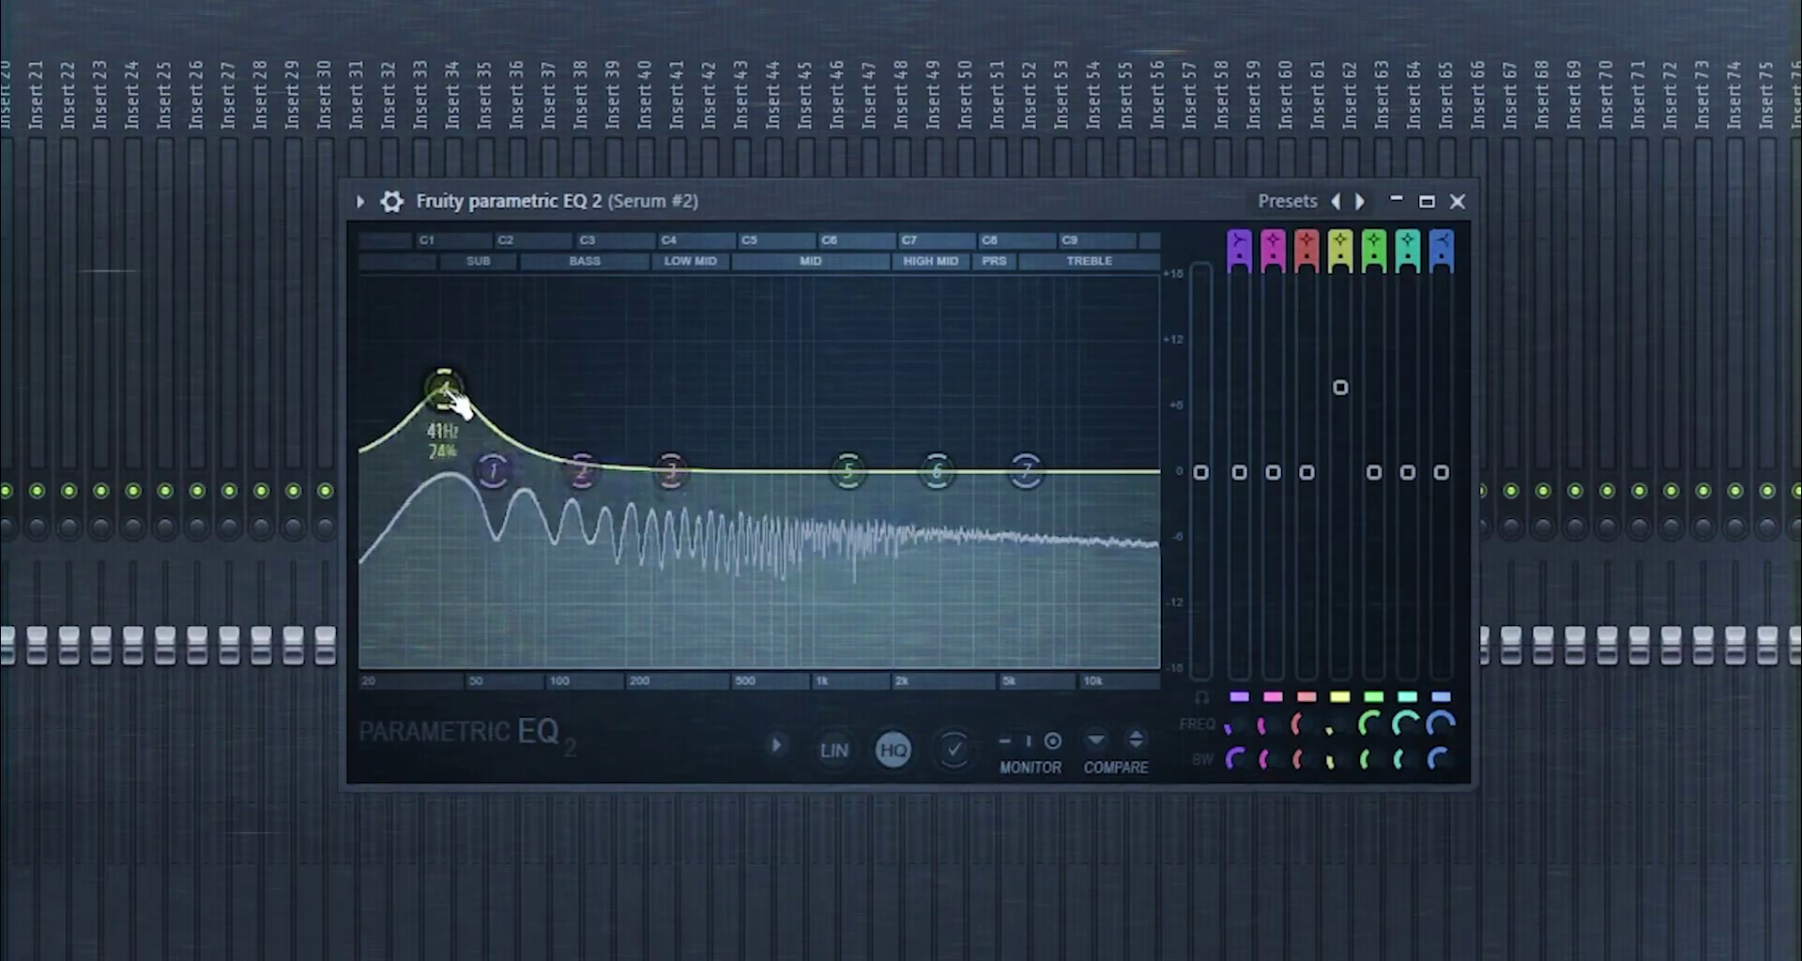
left_click_drag(685, 394, 676, 362)
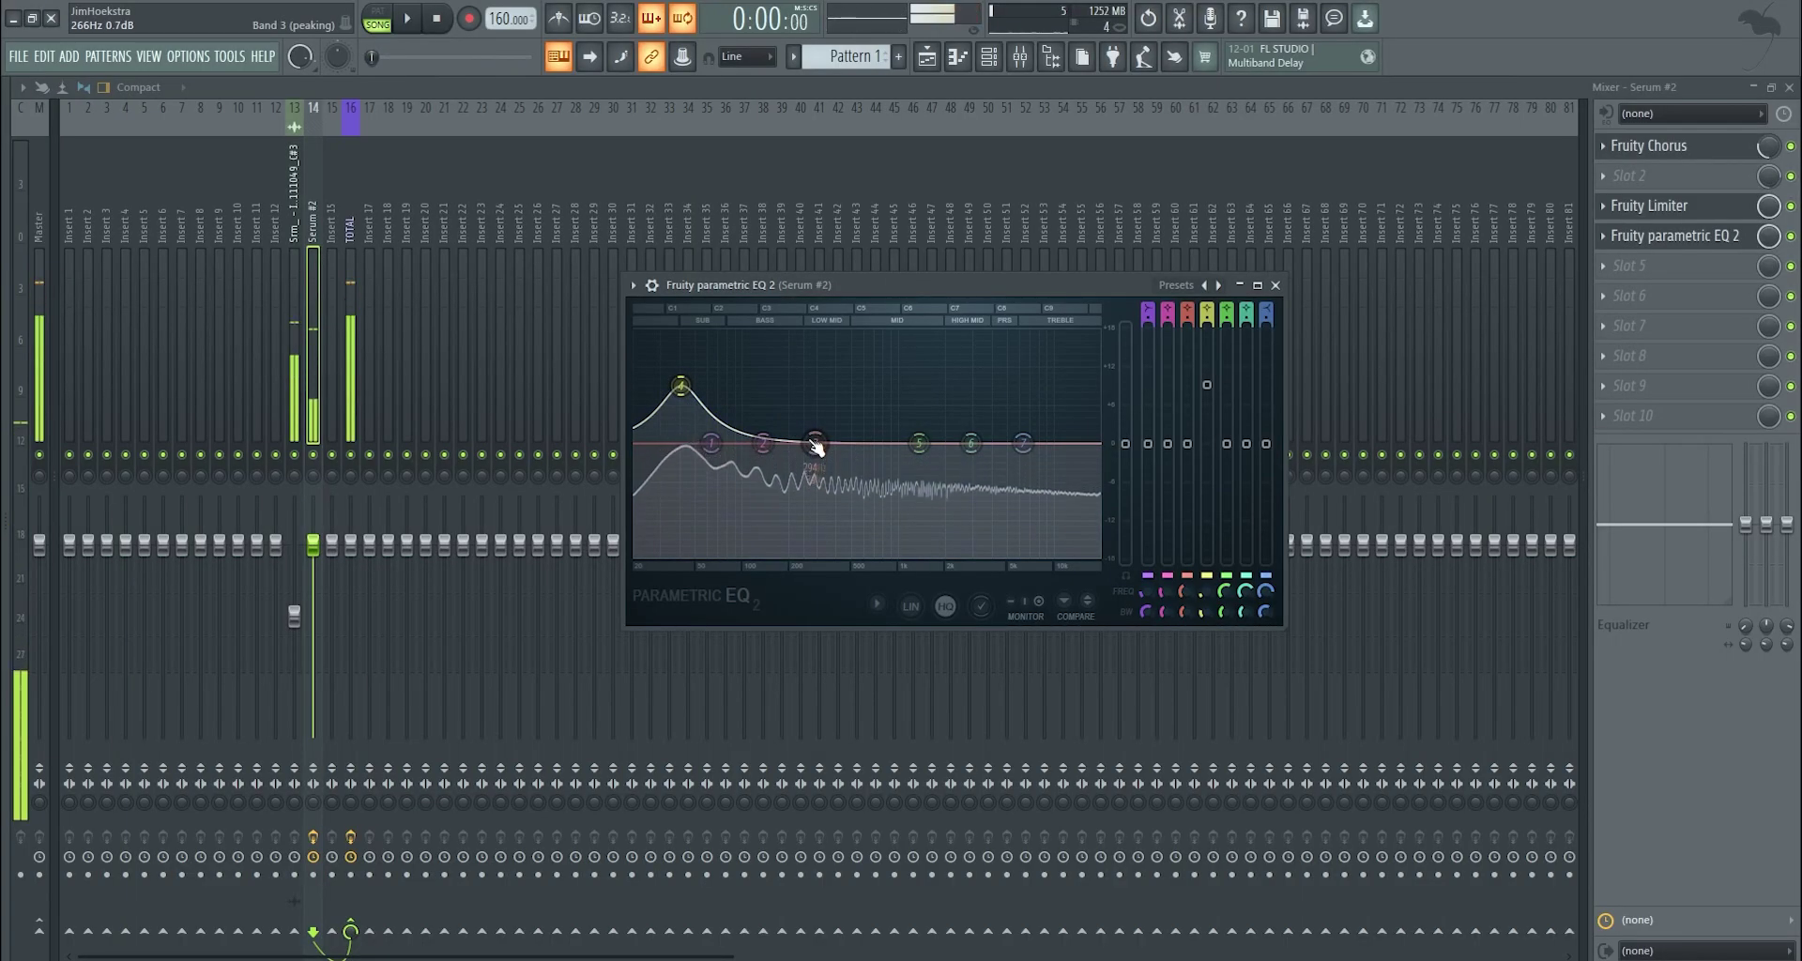
left_click_drag(661, 469, 791, 385)
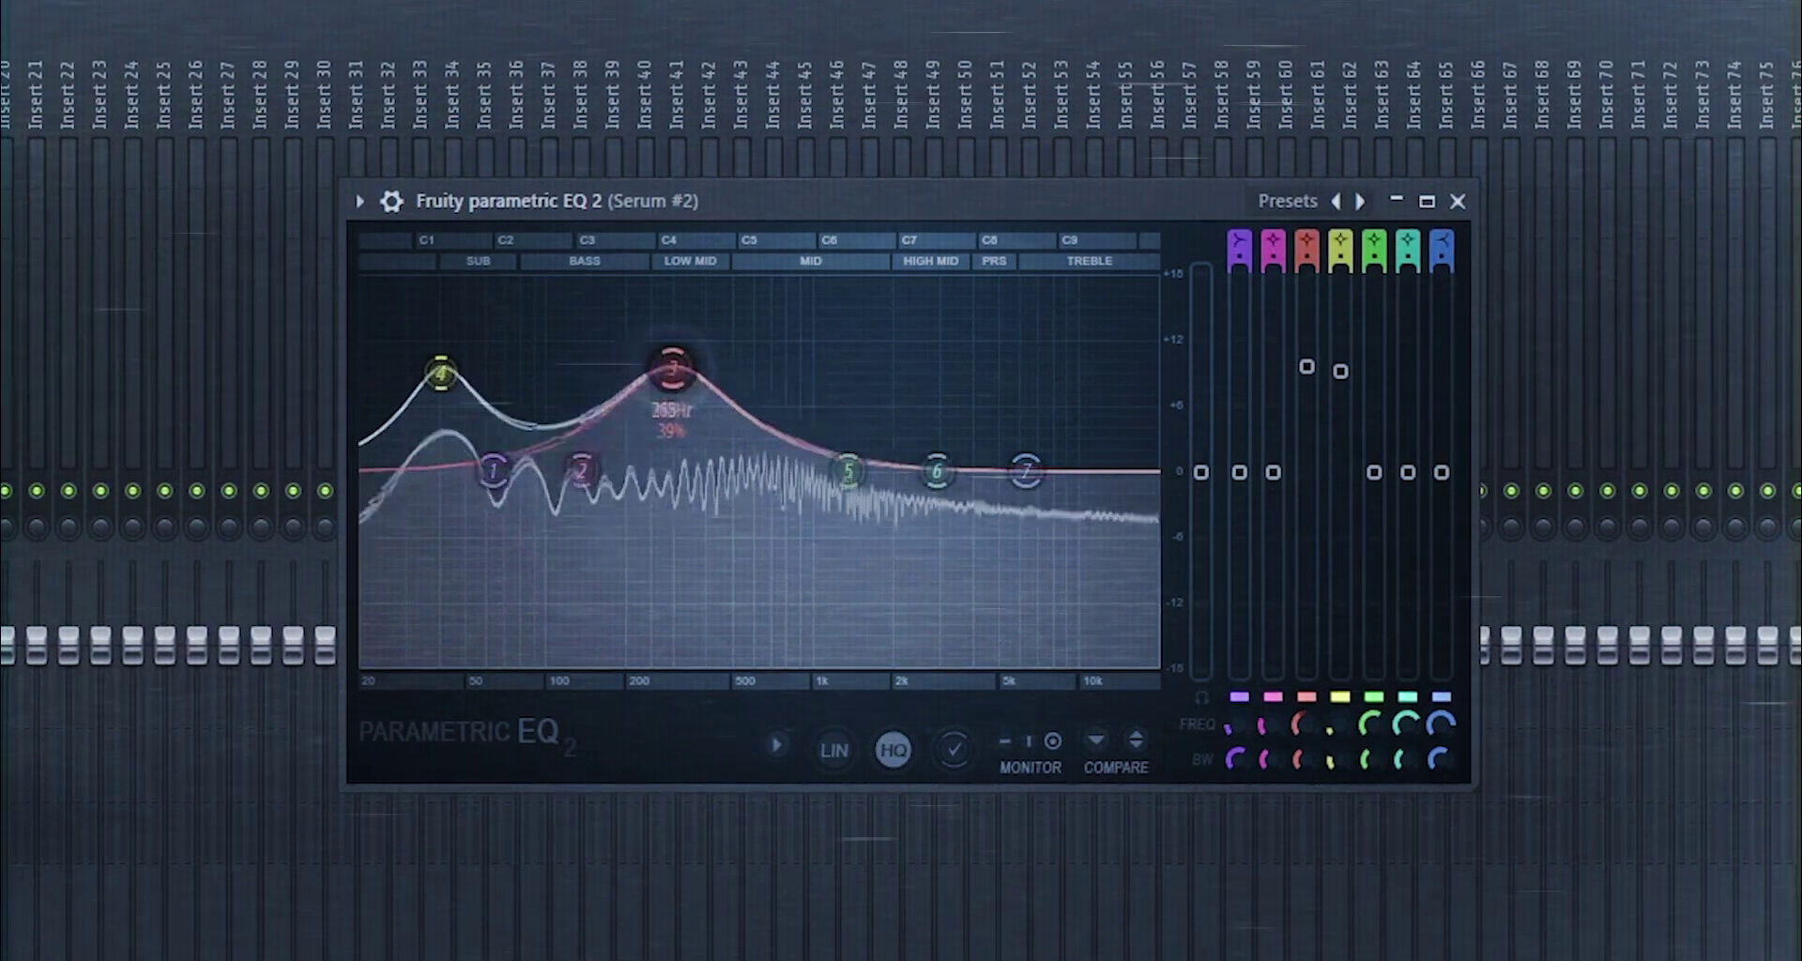
left_click_drag(819, 388, 809, 422)
left_click_drag(920, 443, 819, 388)
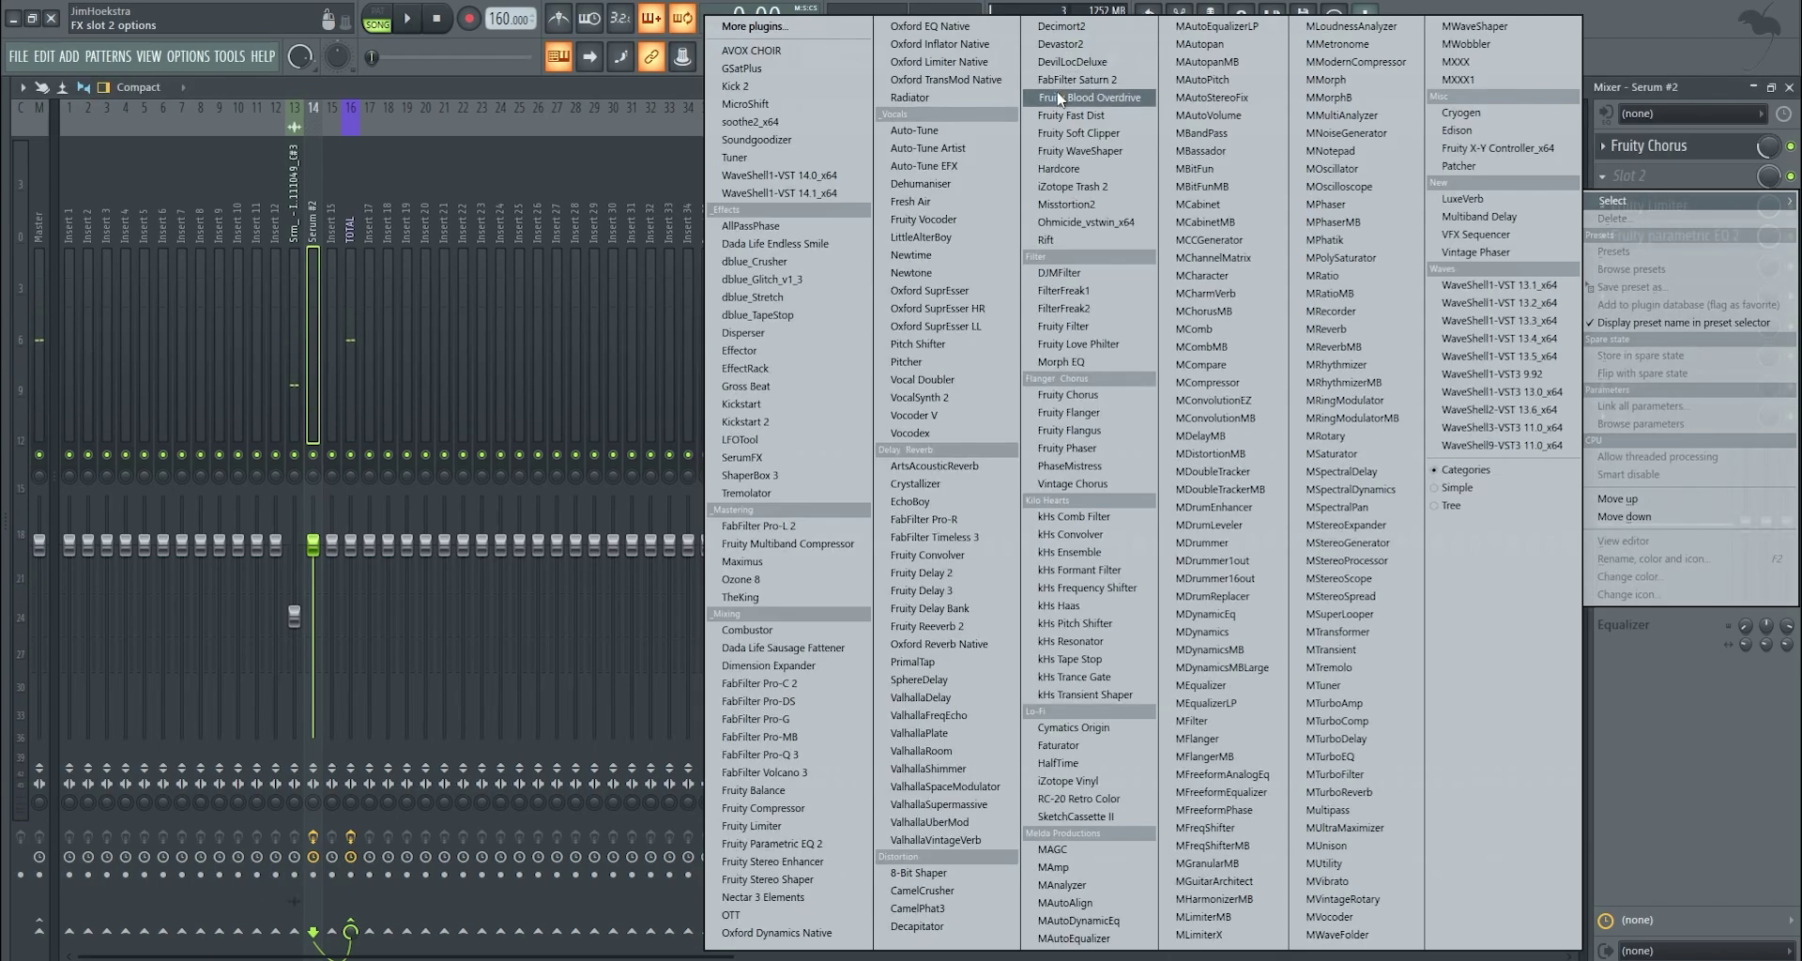
Duplicate the four-bar arrangement into bars 5 to 8 of the playlist and extend the time selection to bar 9.
left_click(787, 107)
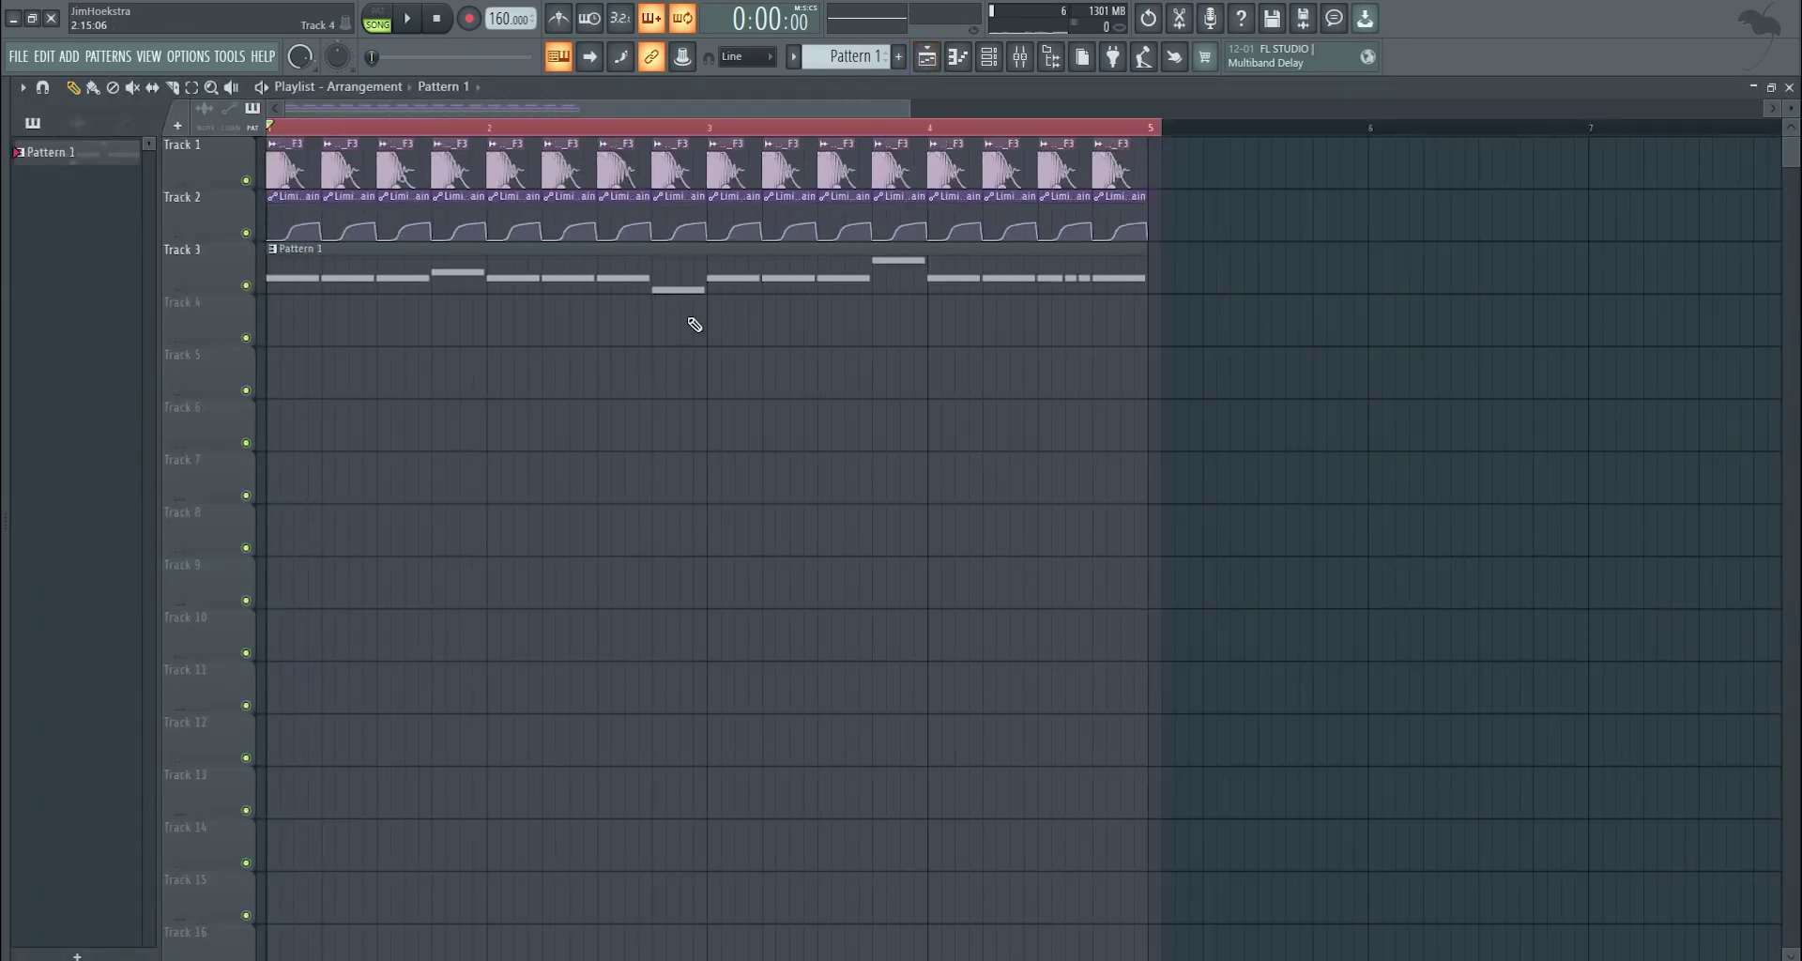
left_click_drag(768, 255, 619, 270)
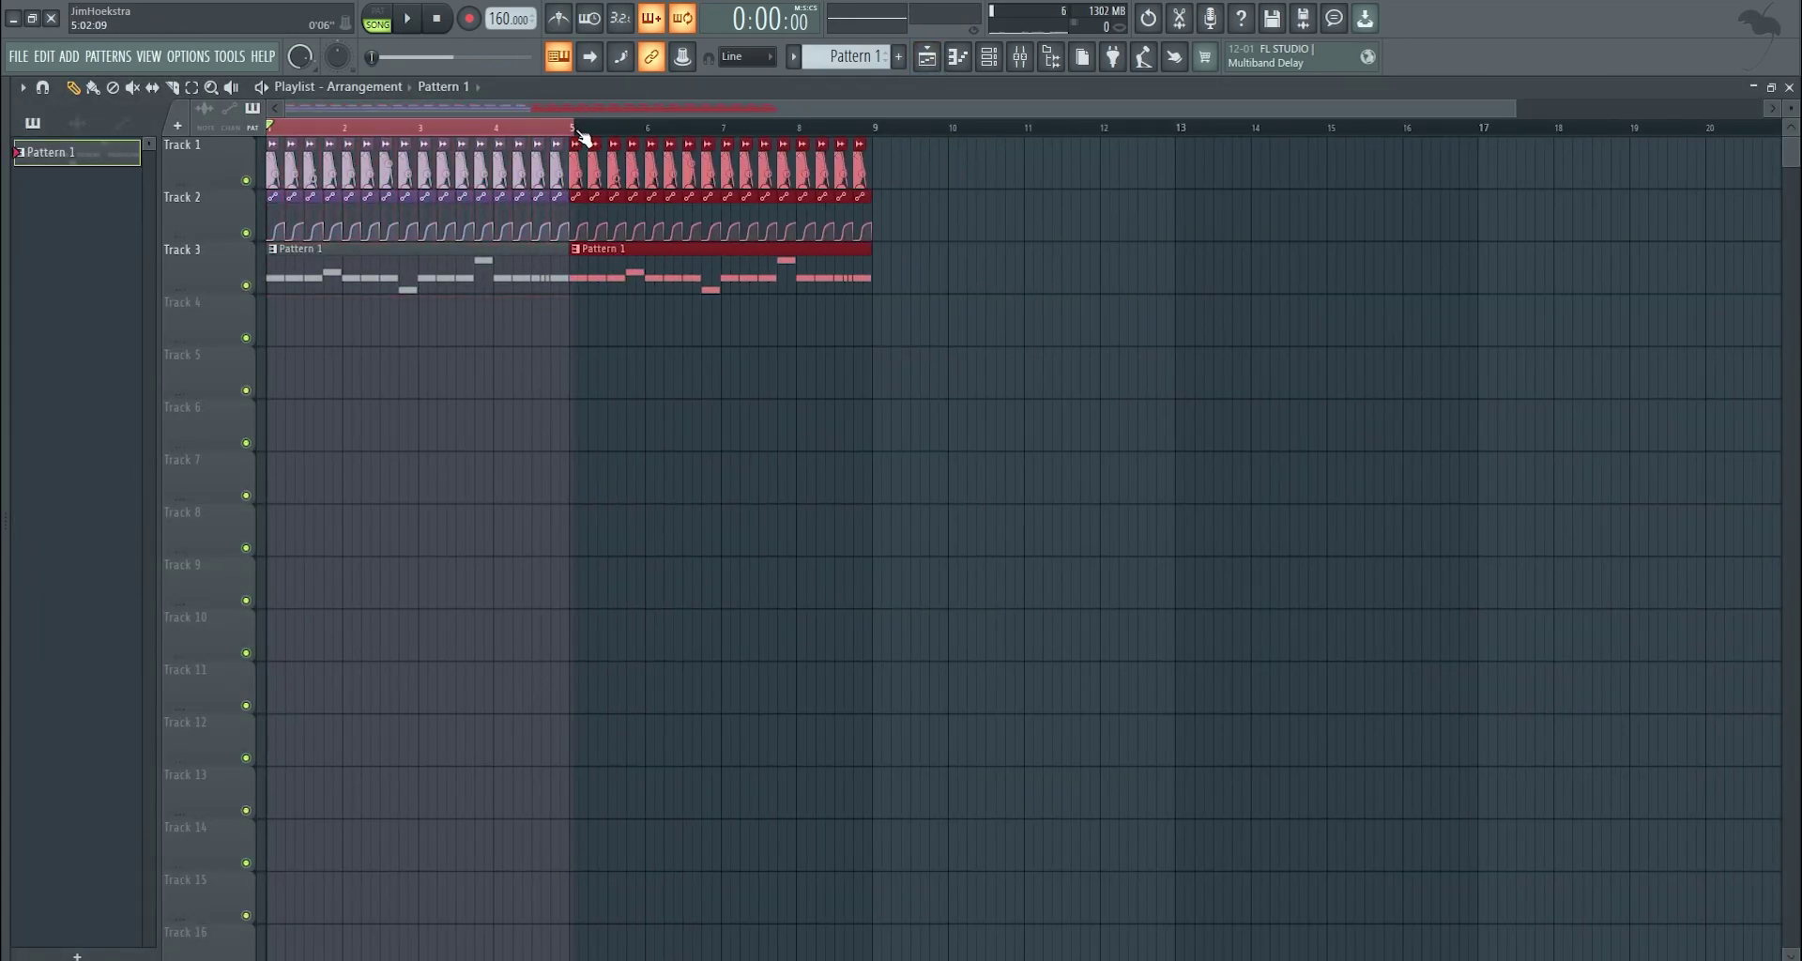
left_click_drag(579, 135, 864, 136)
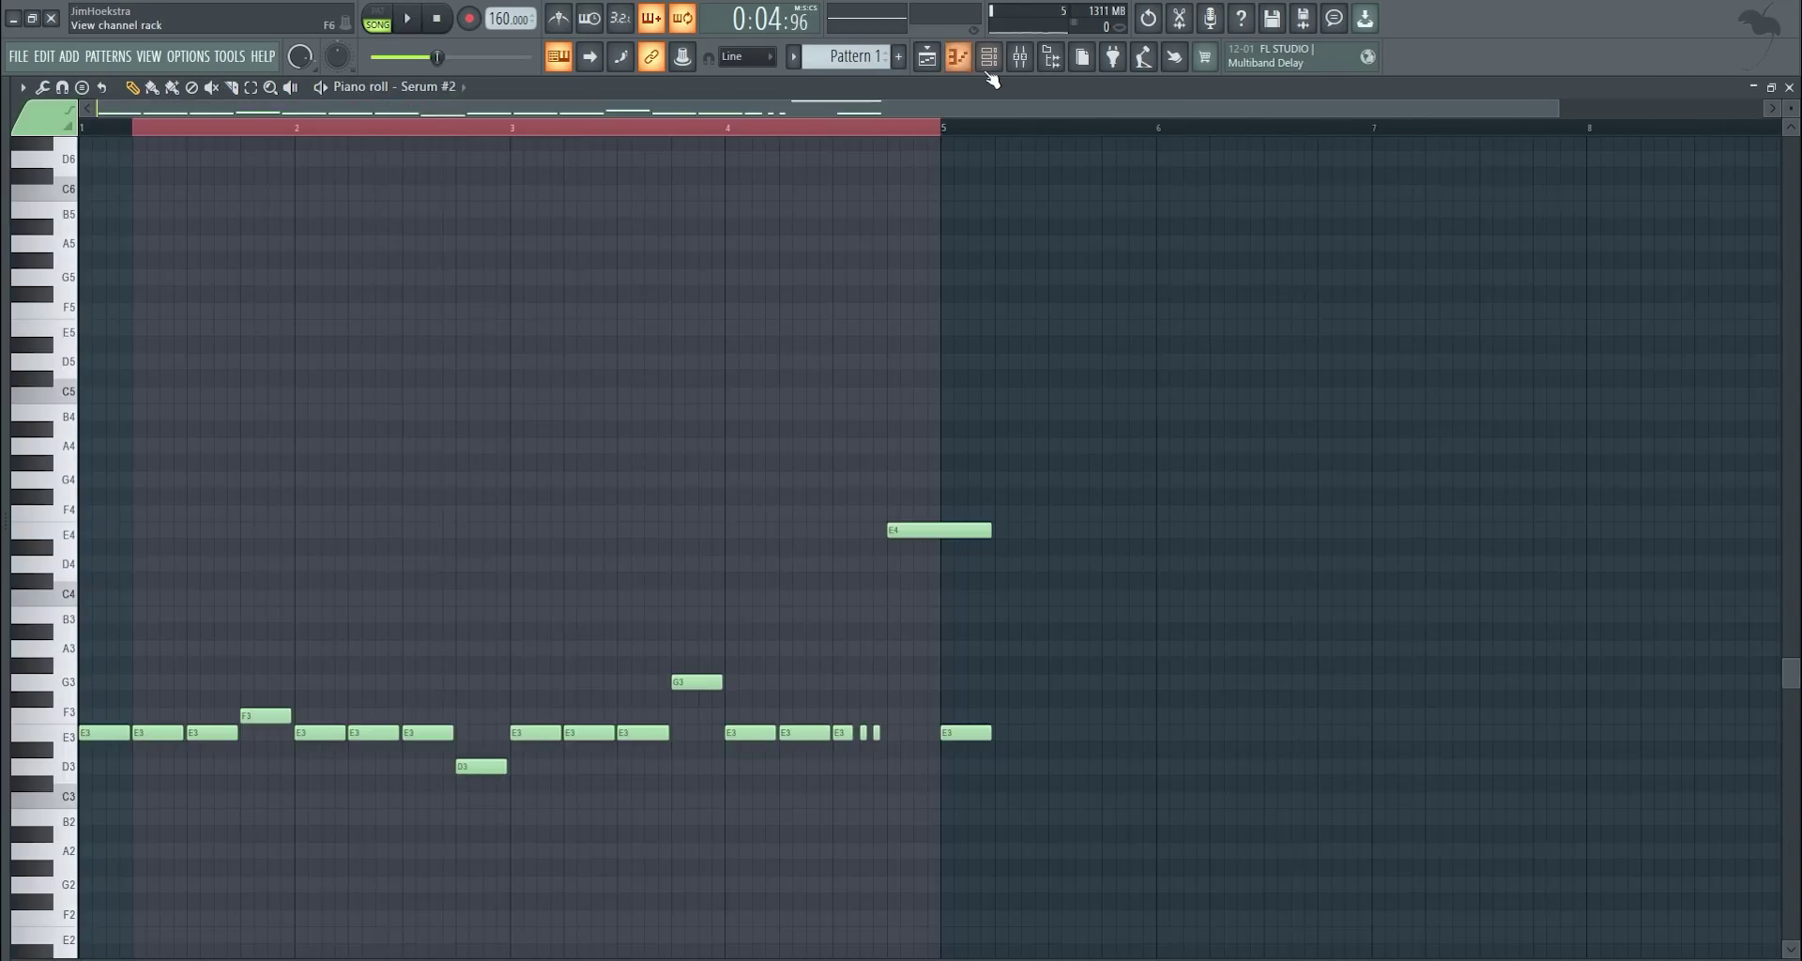
Set Serum #2 to mono with a 174 ms portamento and raise the final E3 note one octave to E4.
left_click(988, 56)
left_click(1127, 401)
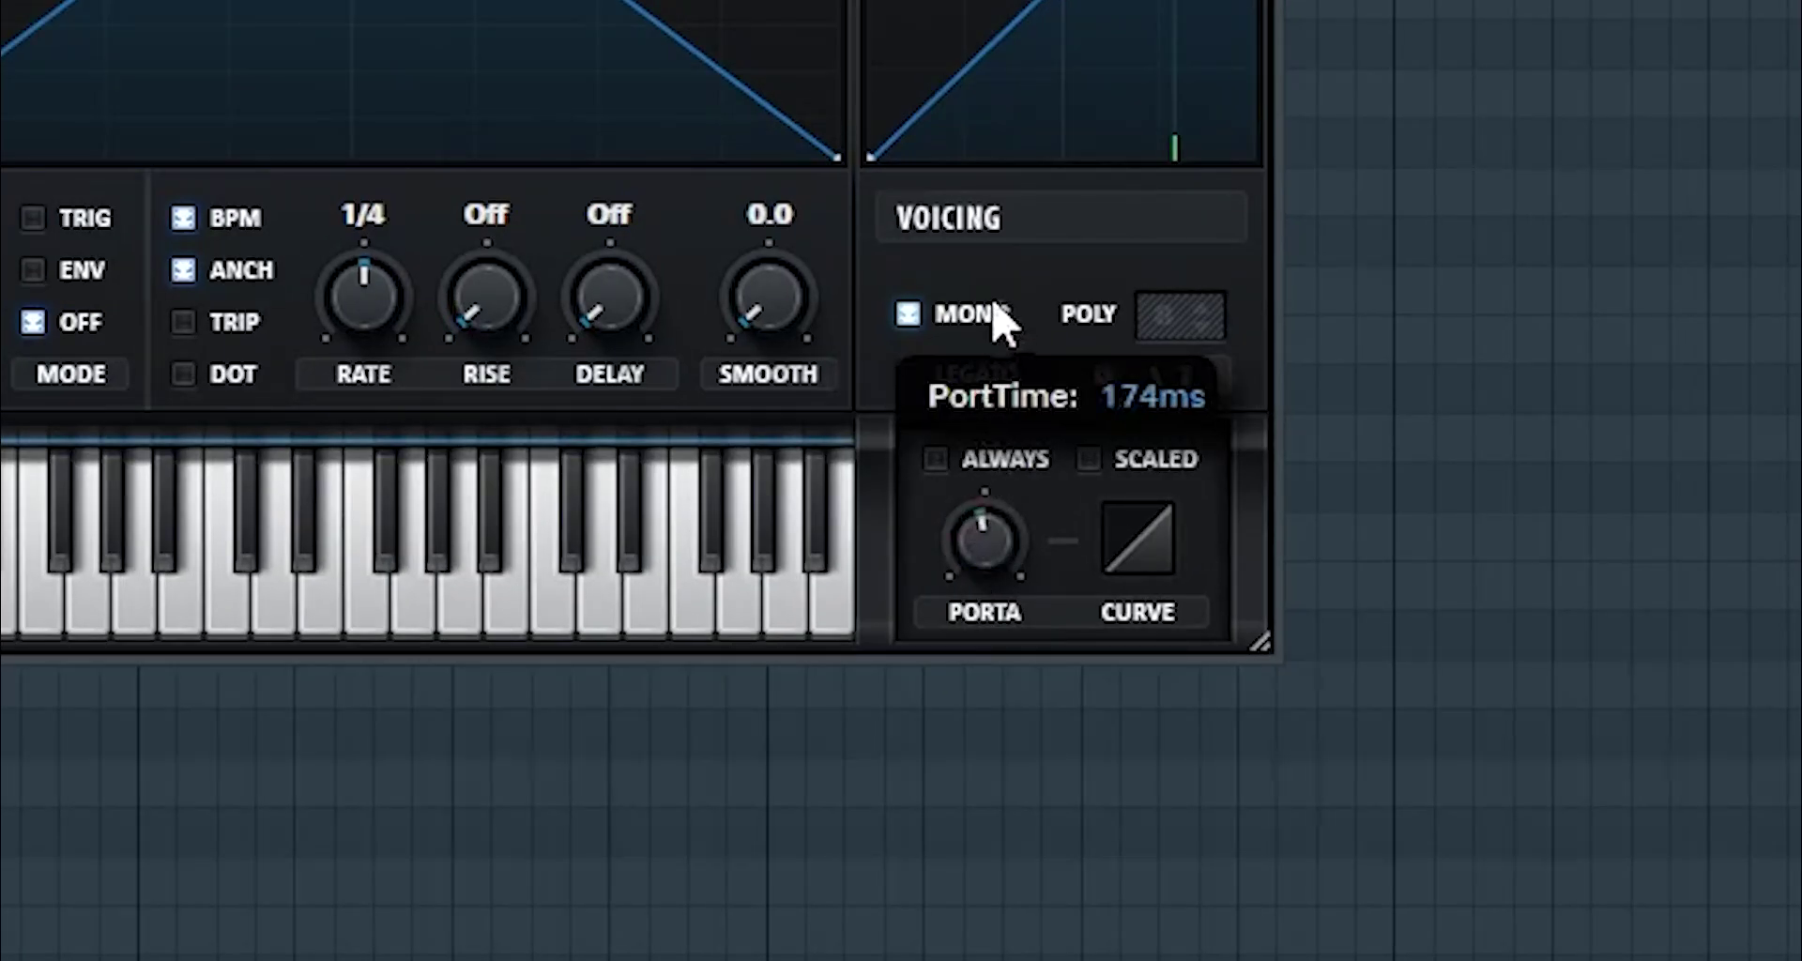
key("space")
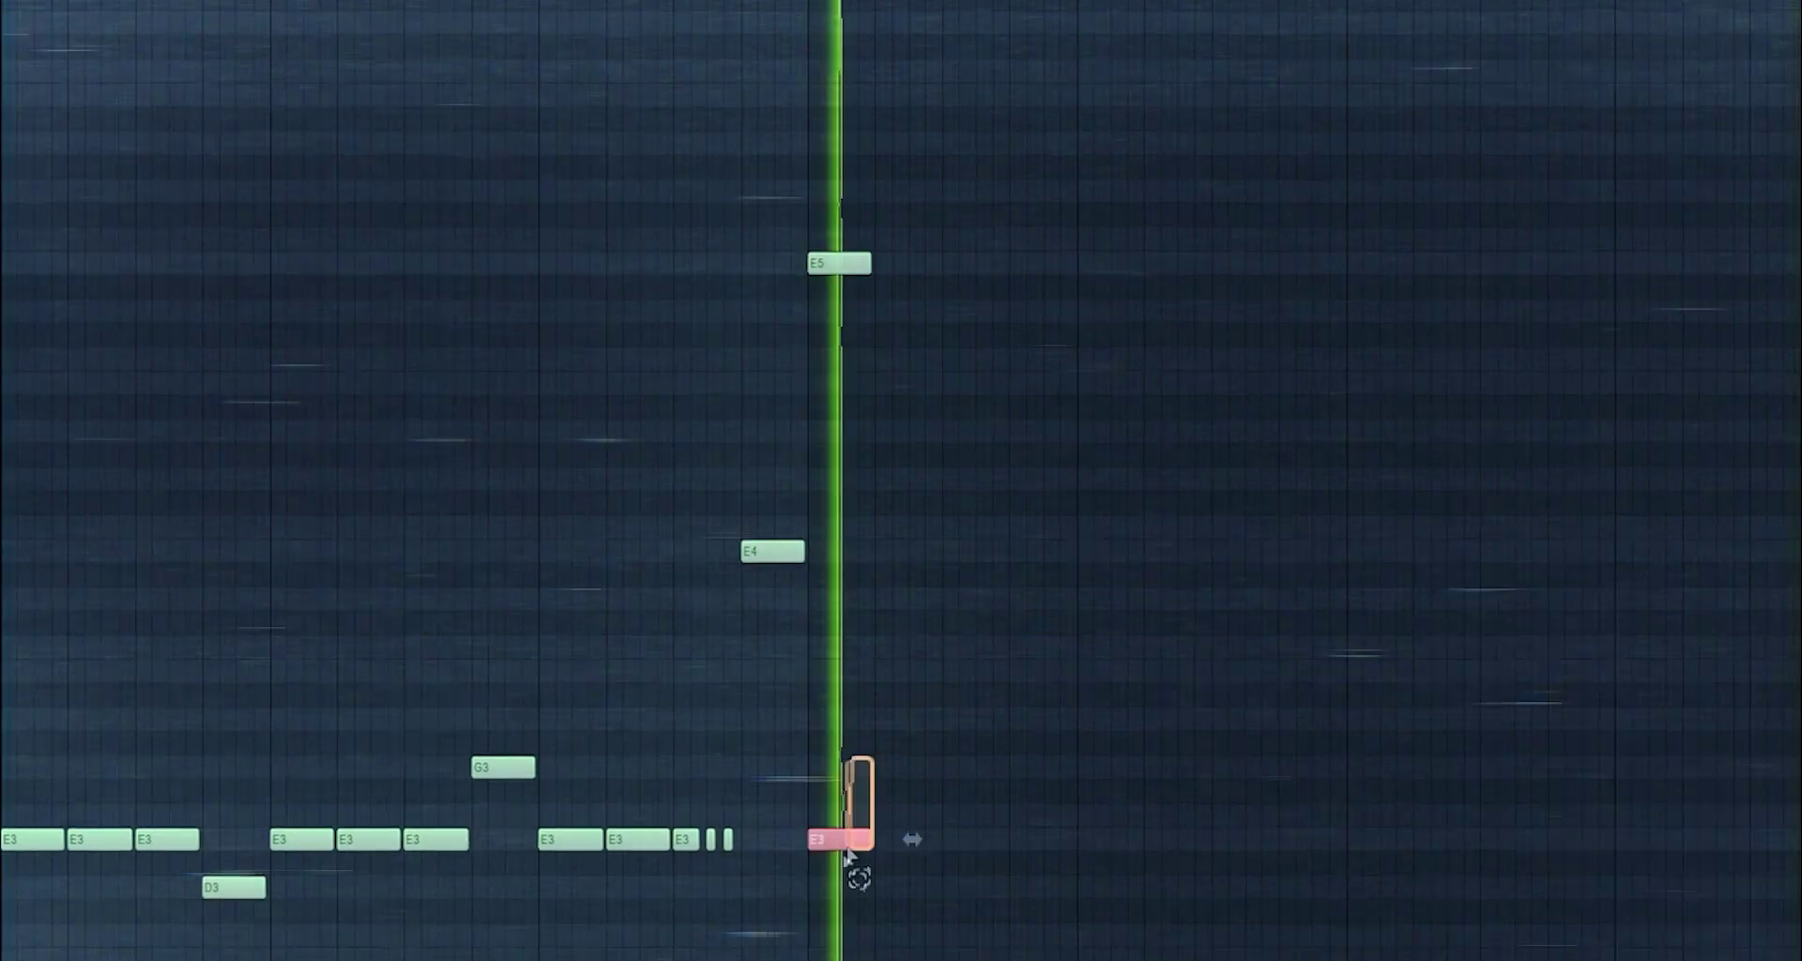
key("ctrl+Up")
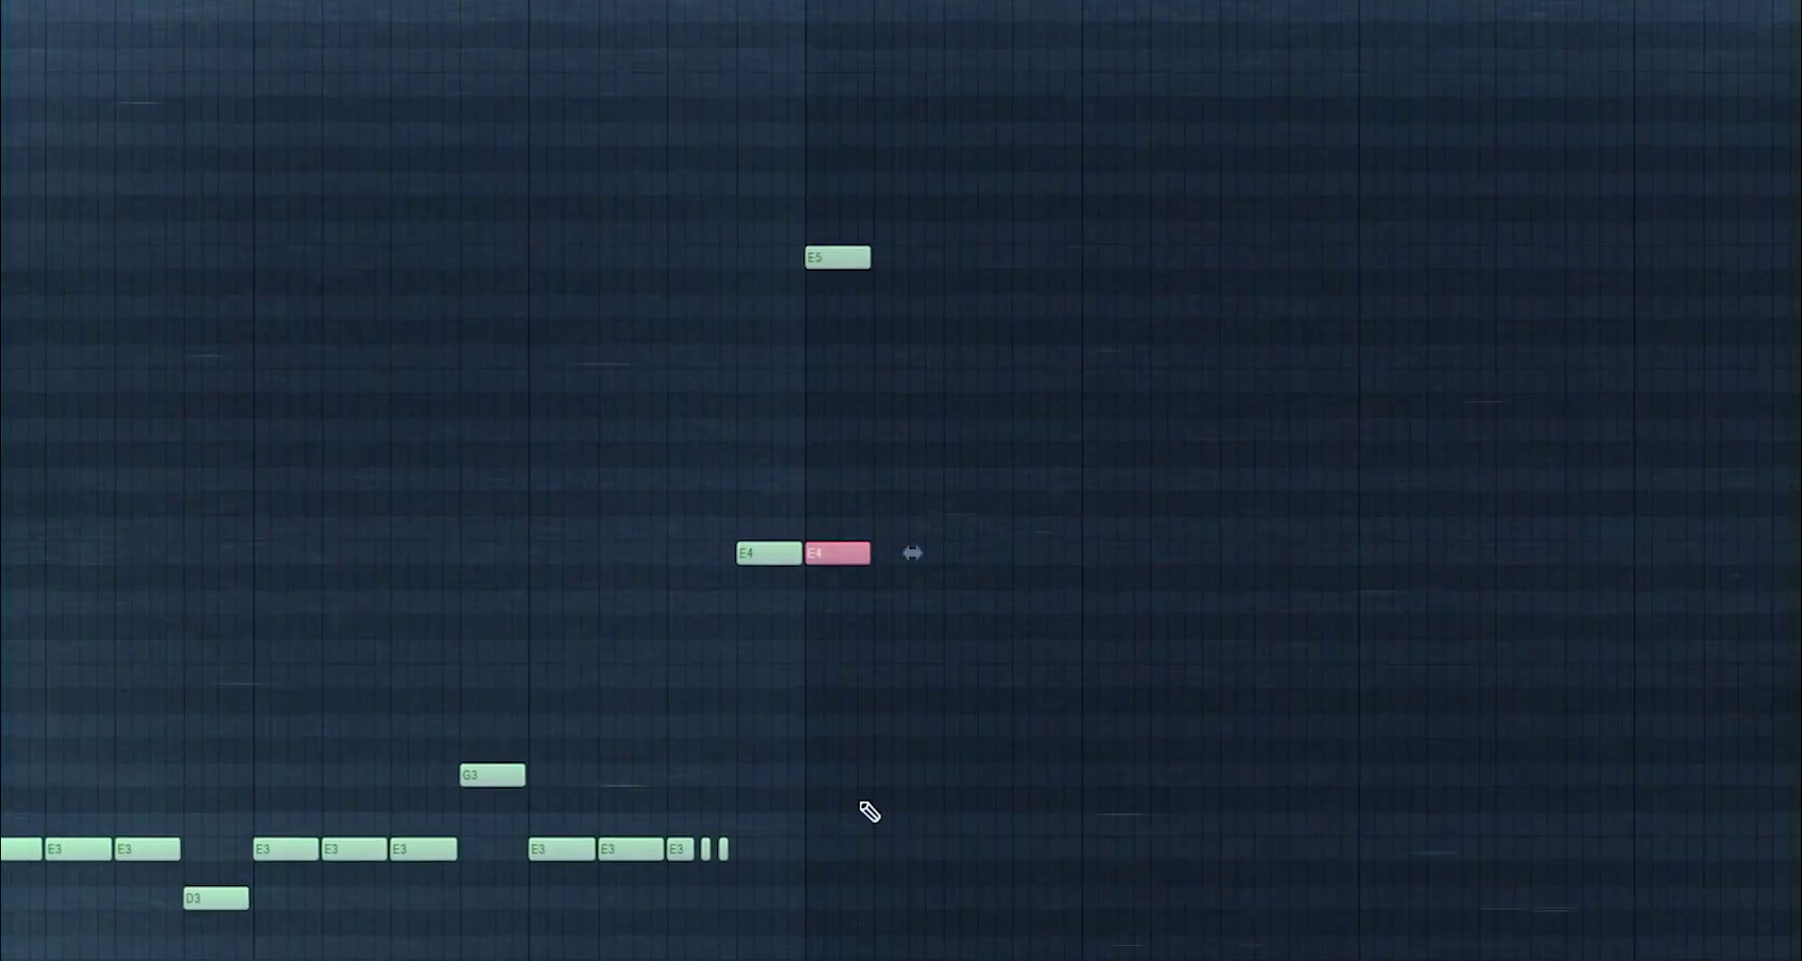
left_click_drag(330, 700, 5, 949)
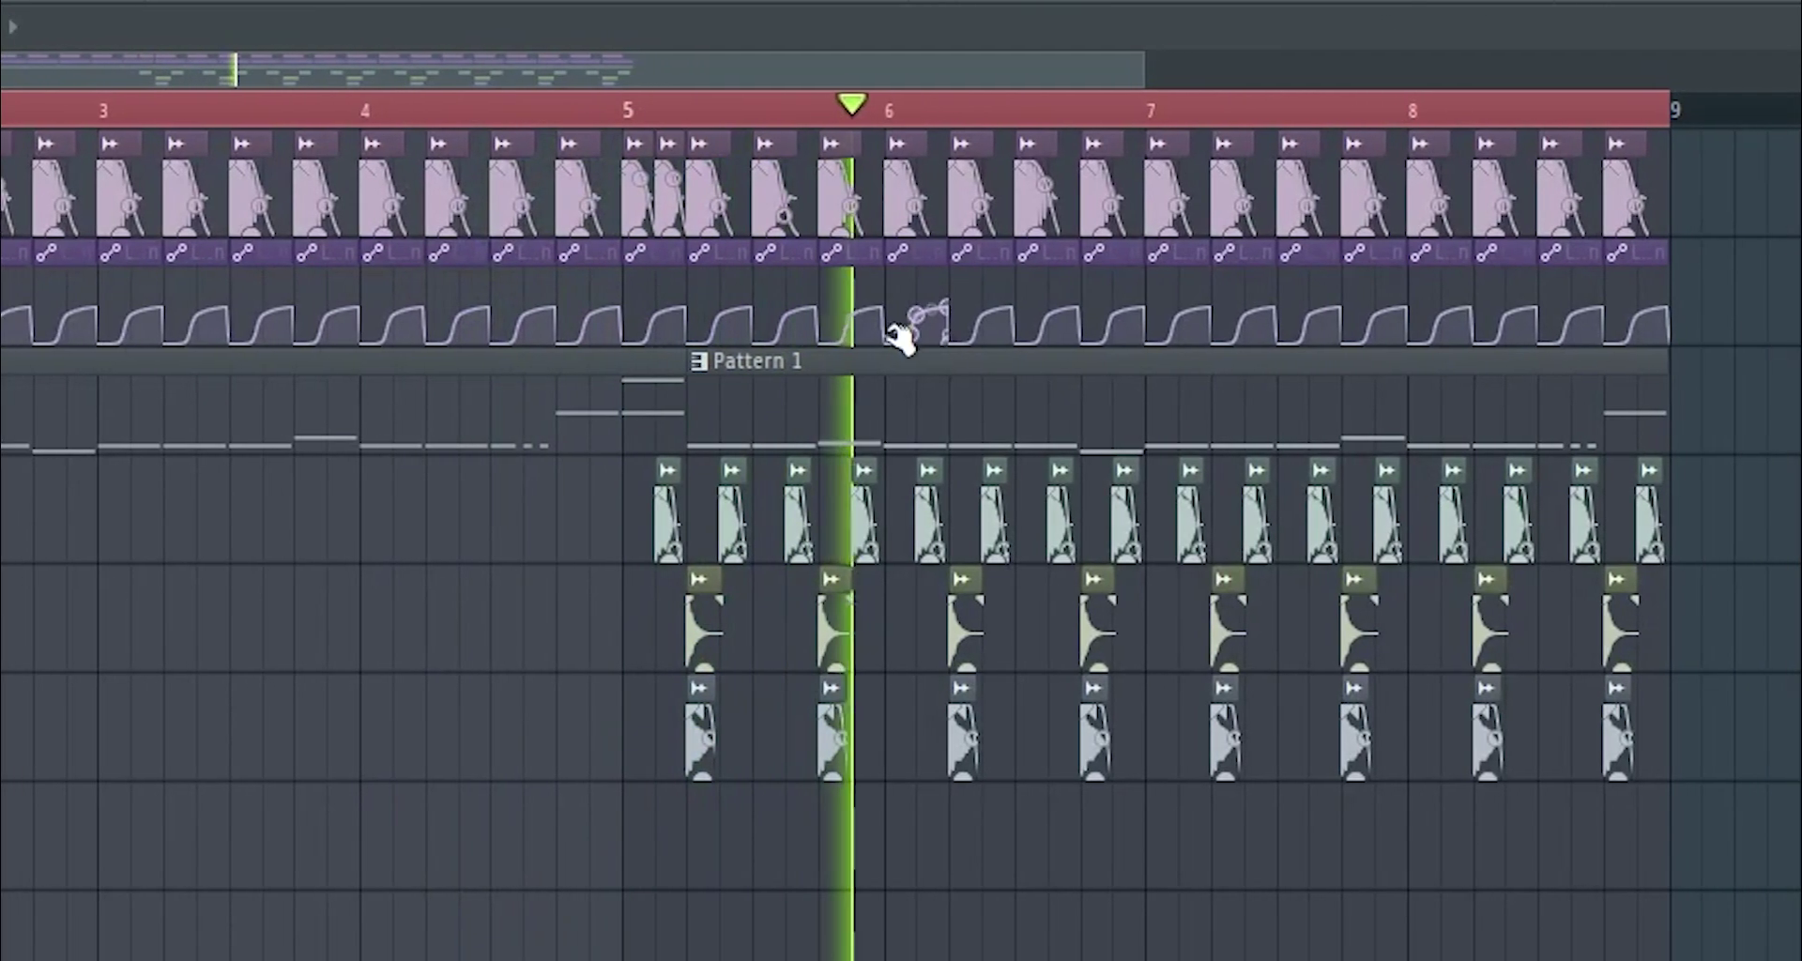
Audition the extended arrangement and place a separate copy of the F3 kick clip on Track 1 at bar 13.
left_click(1108, 1)
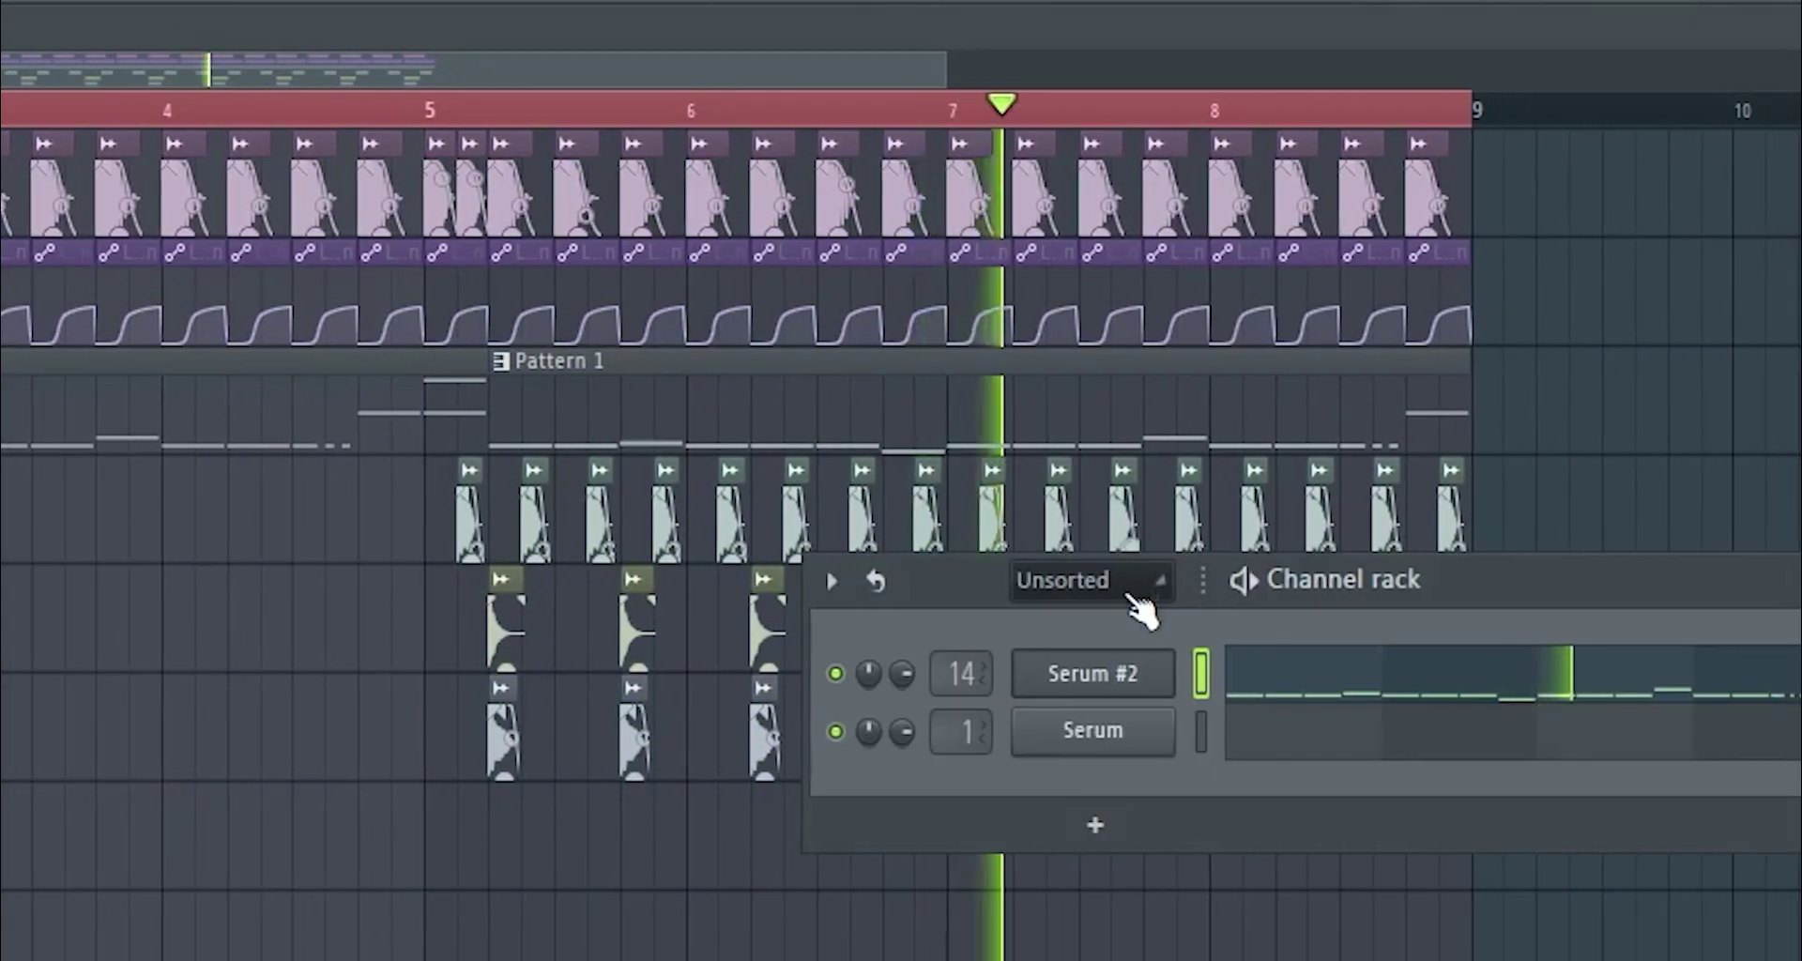
key("space")
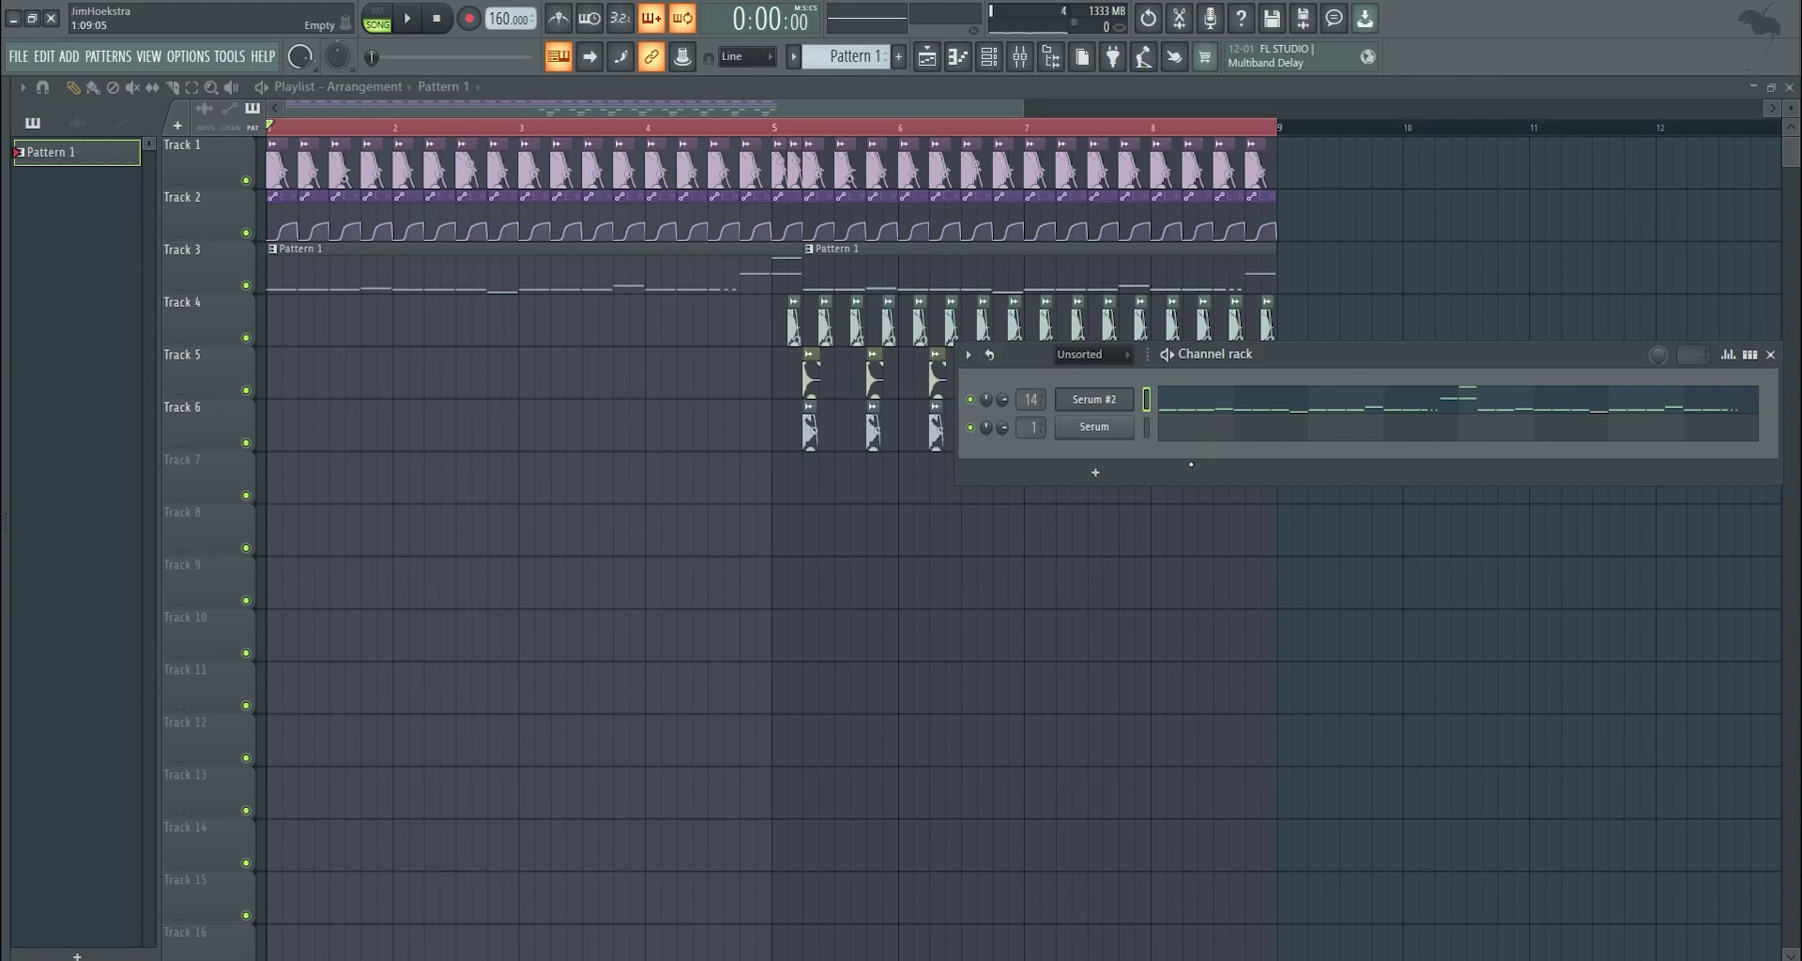
scroll(973, 217, "down", 3)
scroll(844, 202, "up", 7)
left_click(728, 160)
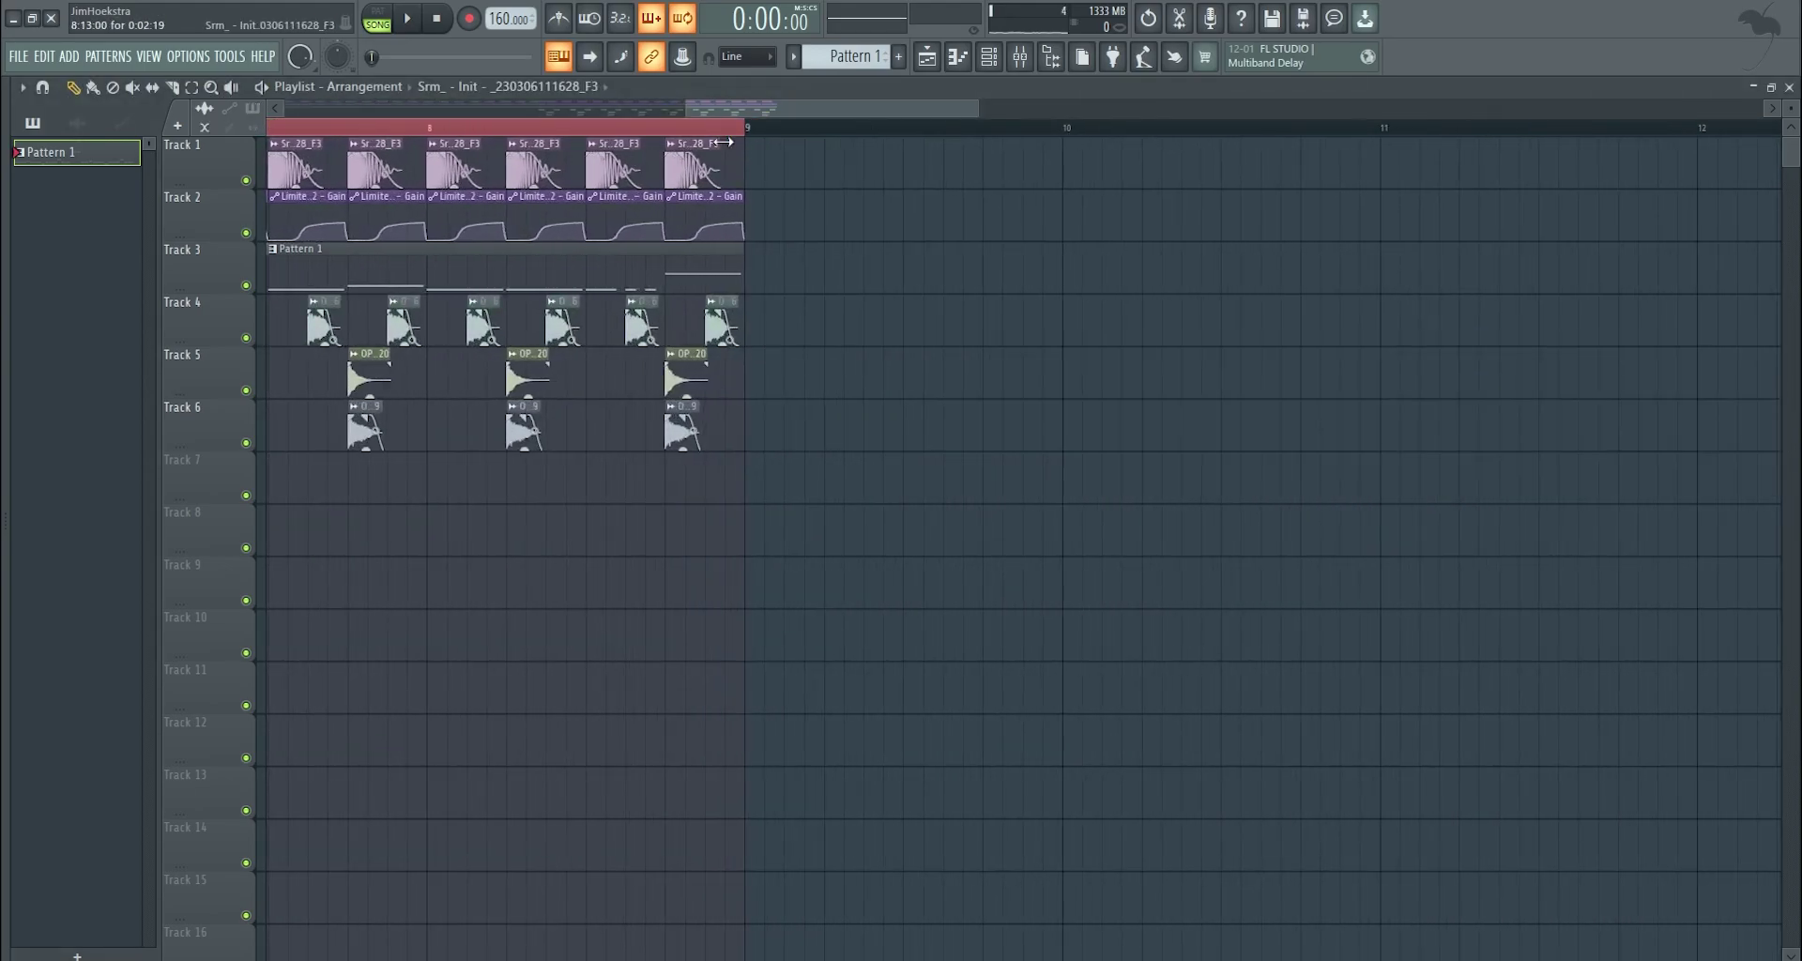
scroll(728, 169, "down", 4)
scroll(1149, 195, "up", 2)
left_click(1190, 161)
scroll(1123, 192, "right", 3)
scroll(858, 150, "up", 3)
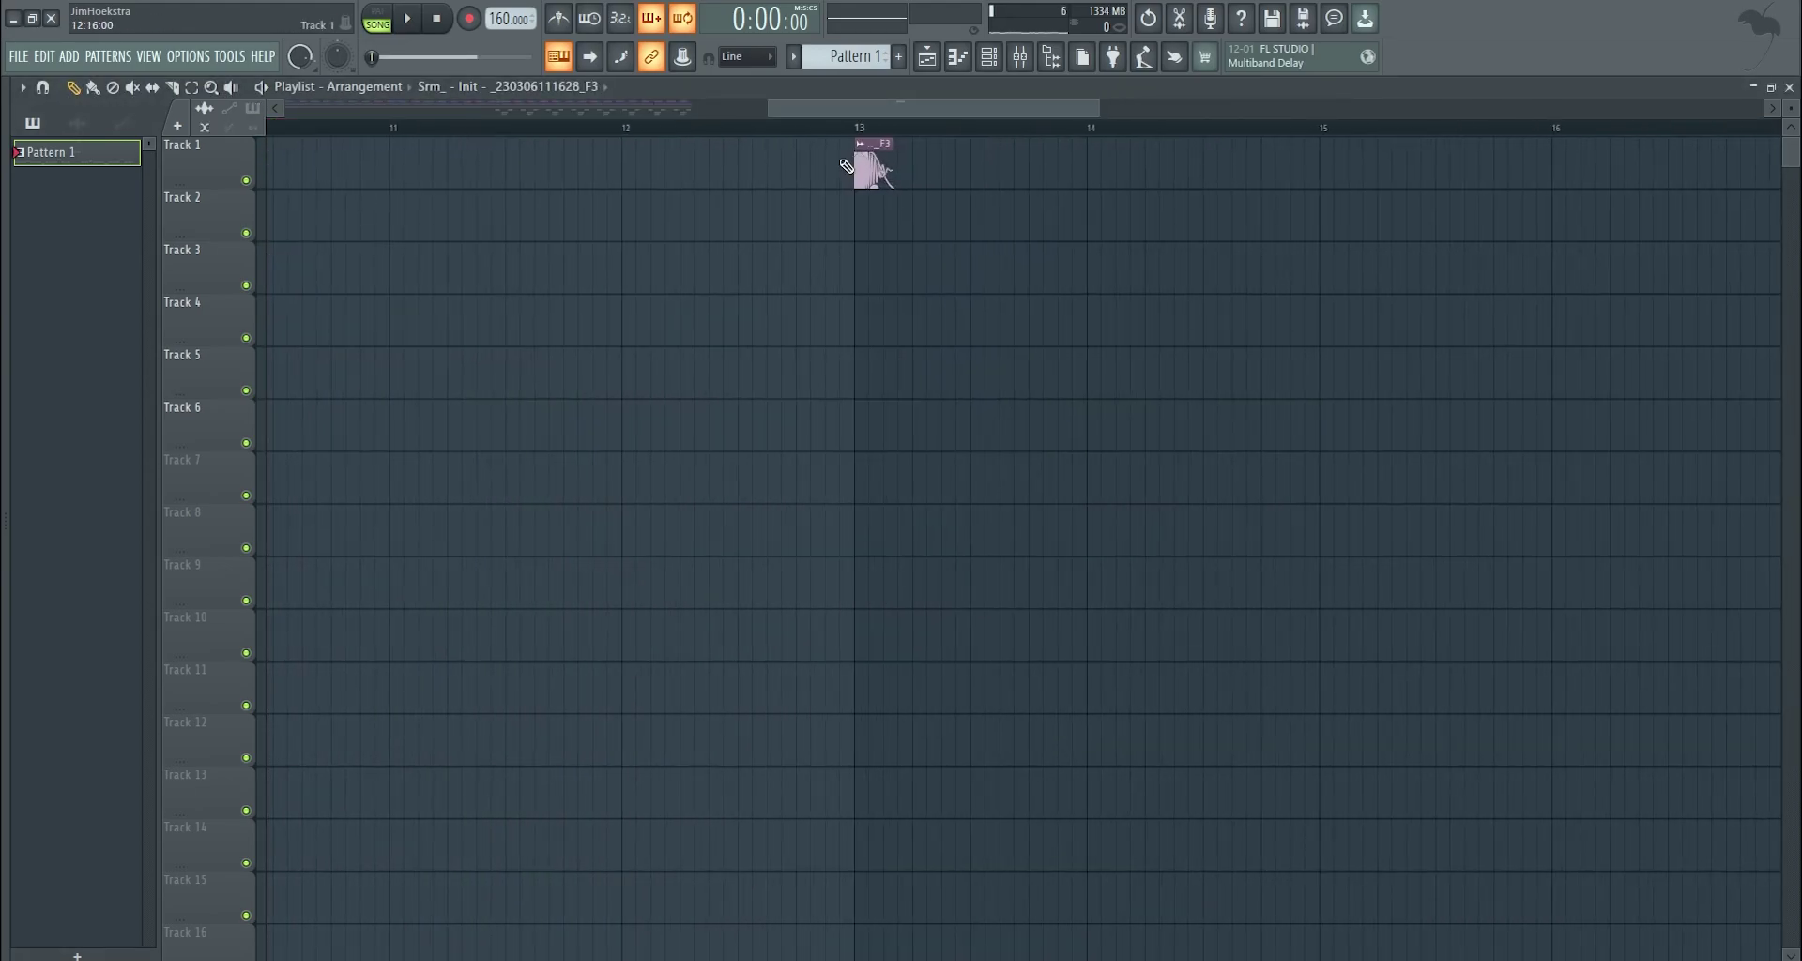
Add a rendered F2 audio clip of Serum #2 on Track 3 at bar 13 and normalize it.
left_click(991, 68)
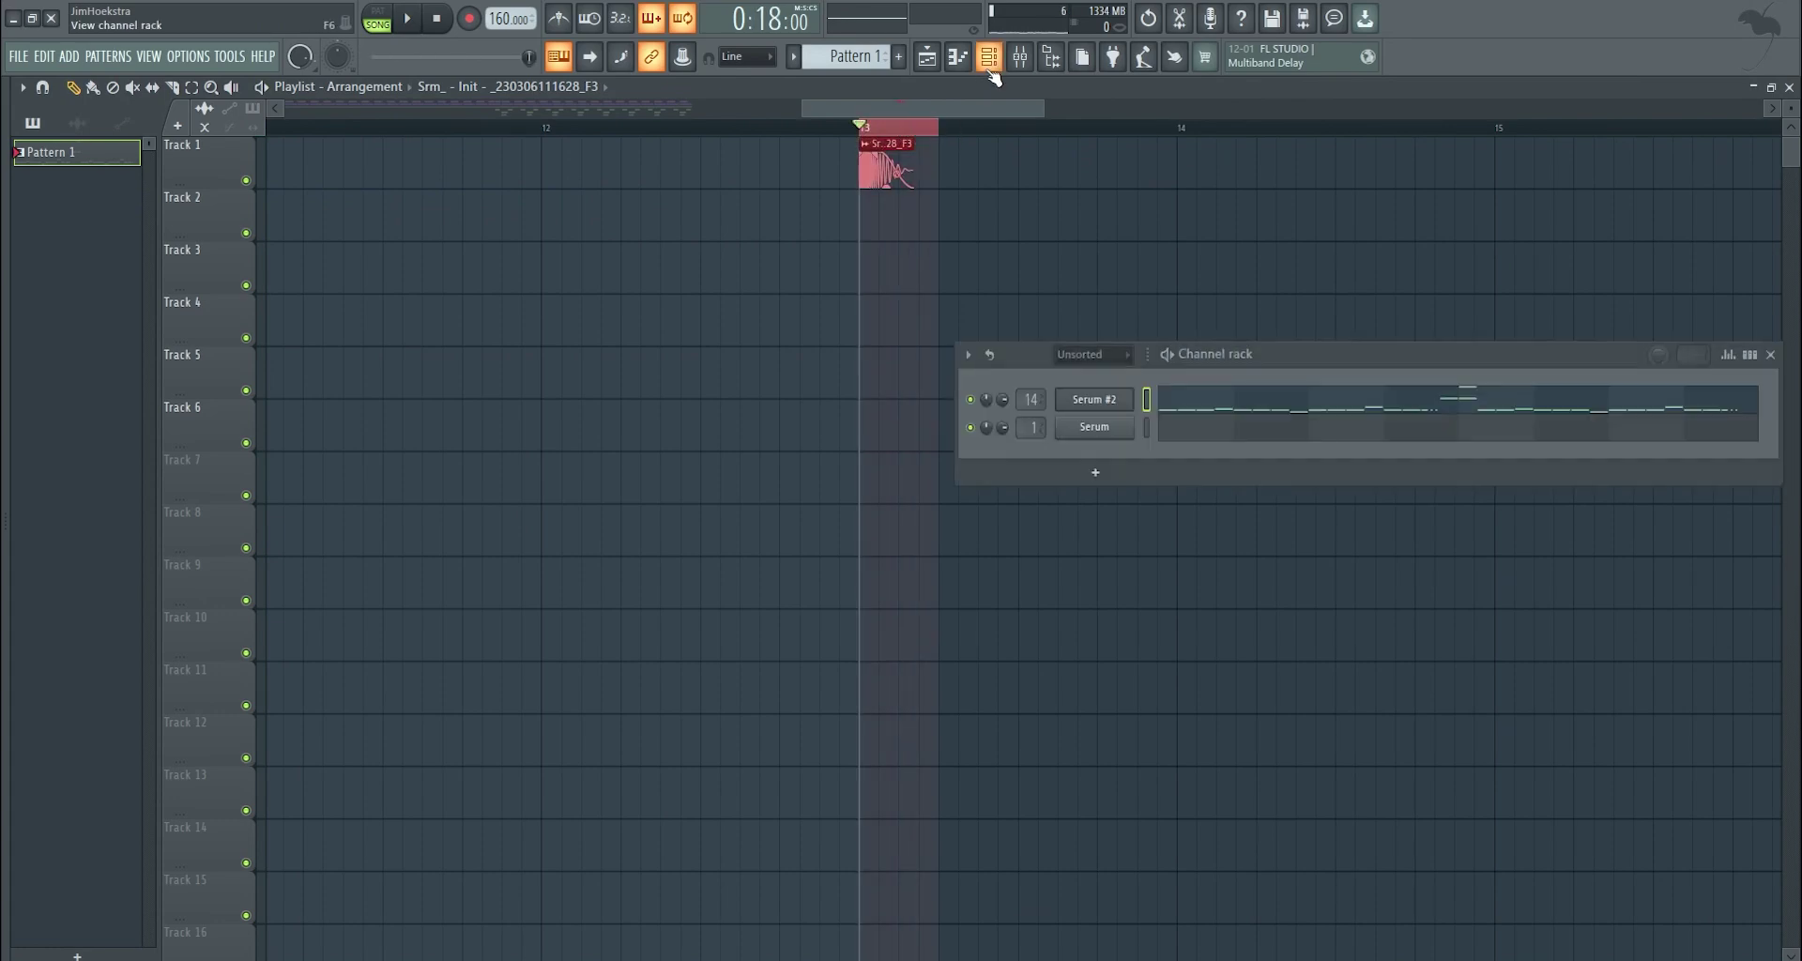
left_click(1110, 411)
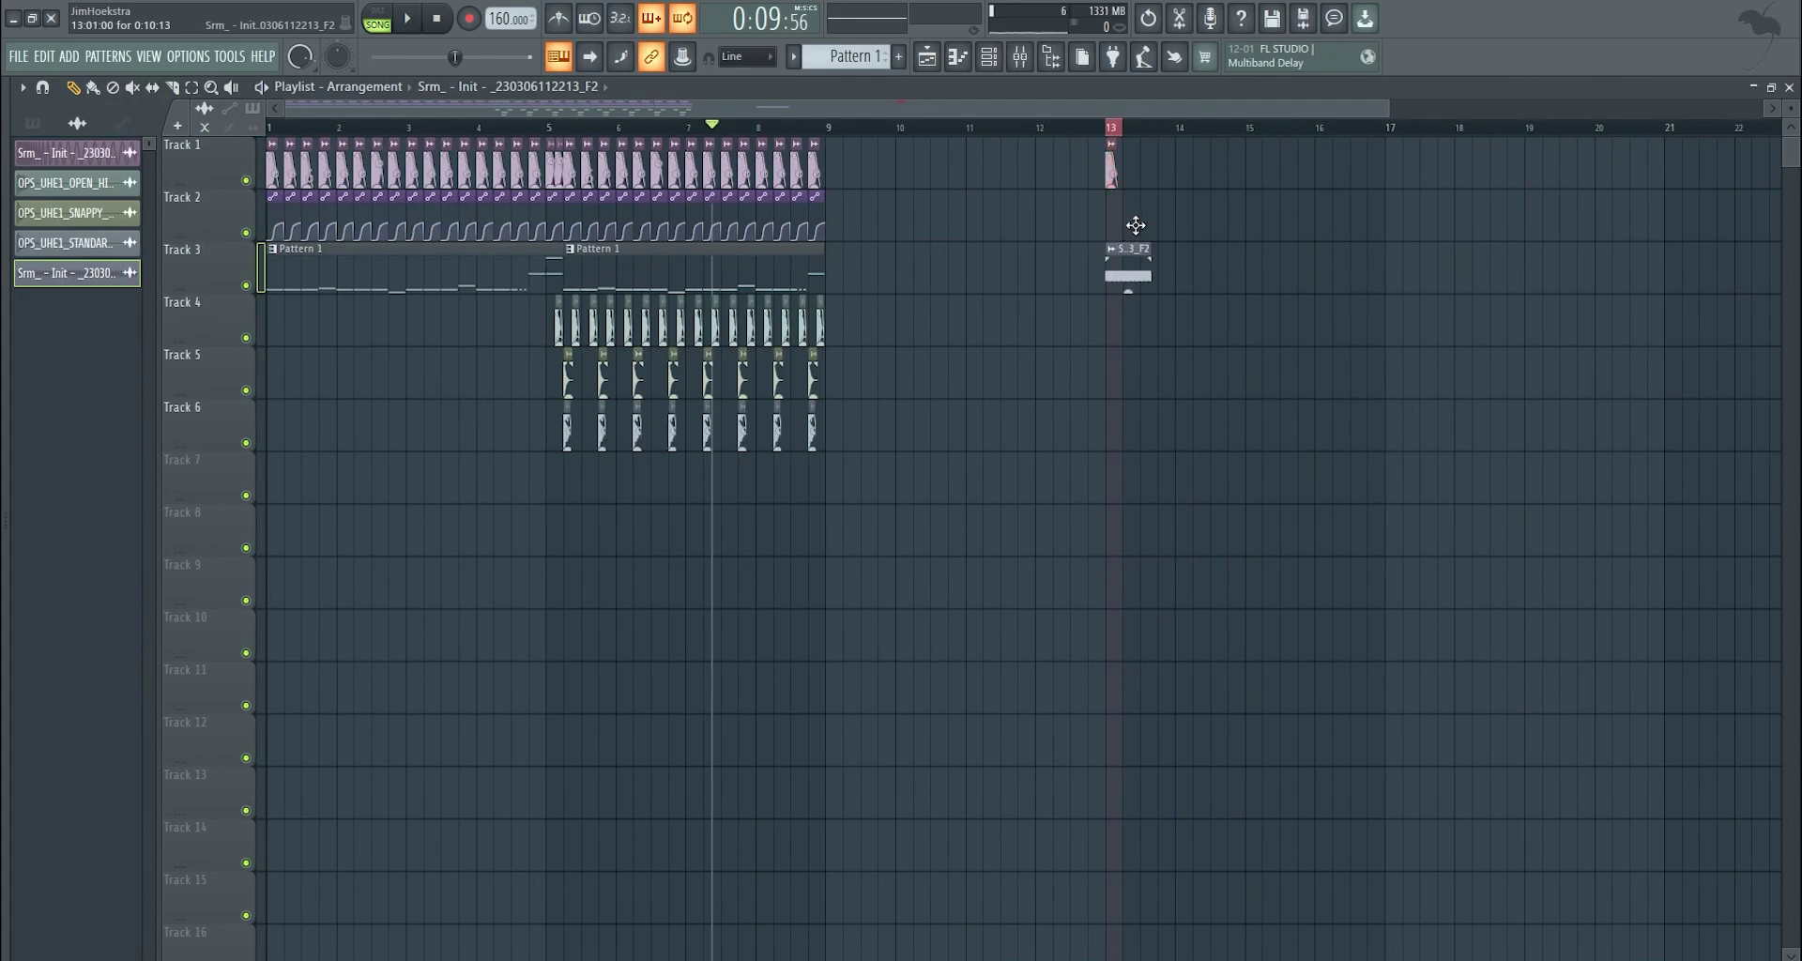
scroll(1136, 226, "up", 6)
double_click(1158, 266)
left_click(450, 470)
scroll(977, 221, "up", 3)
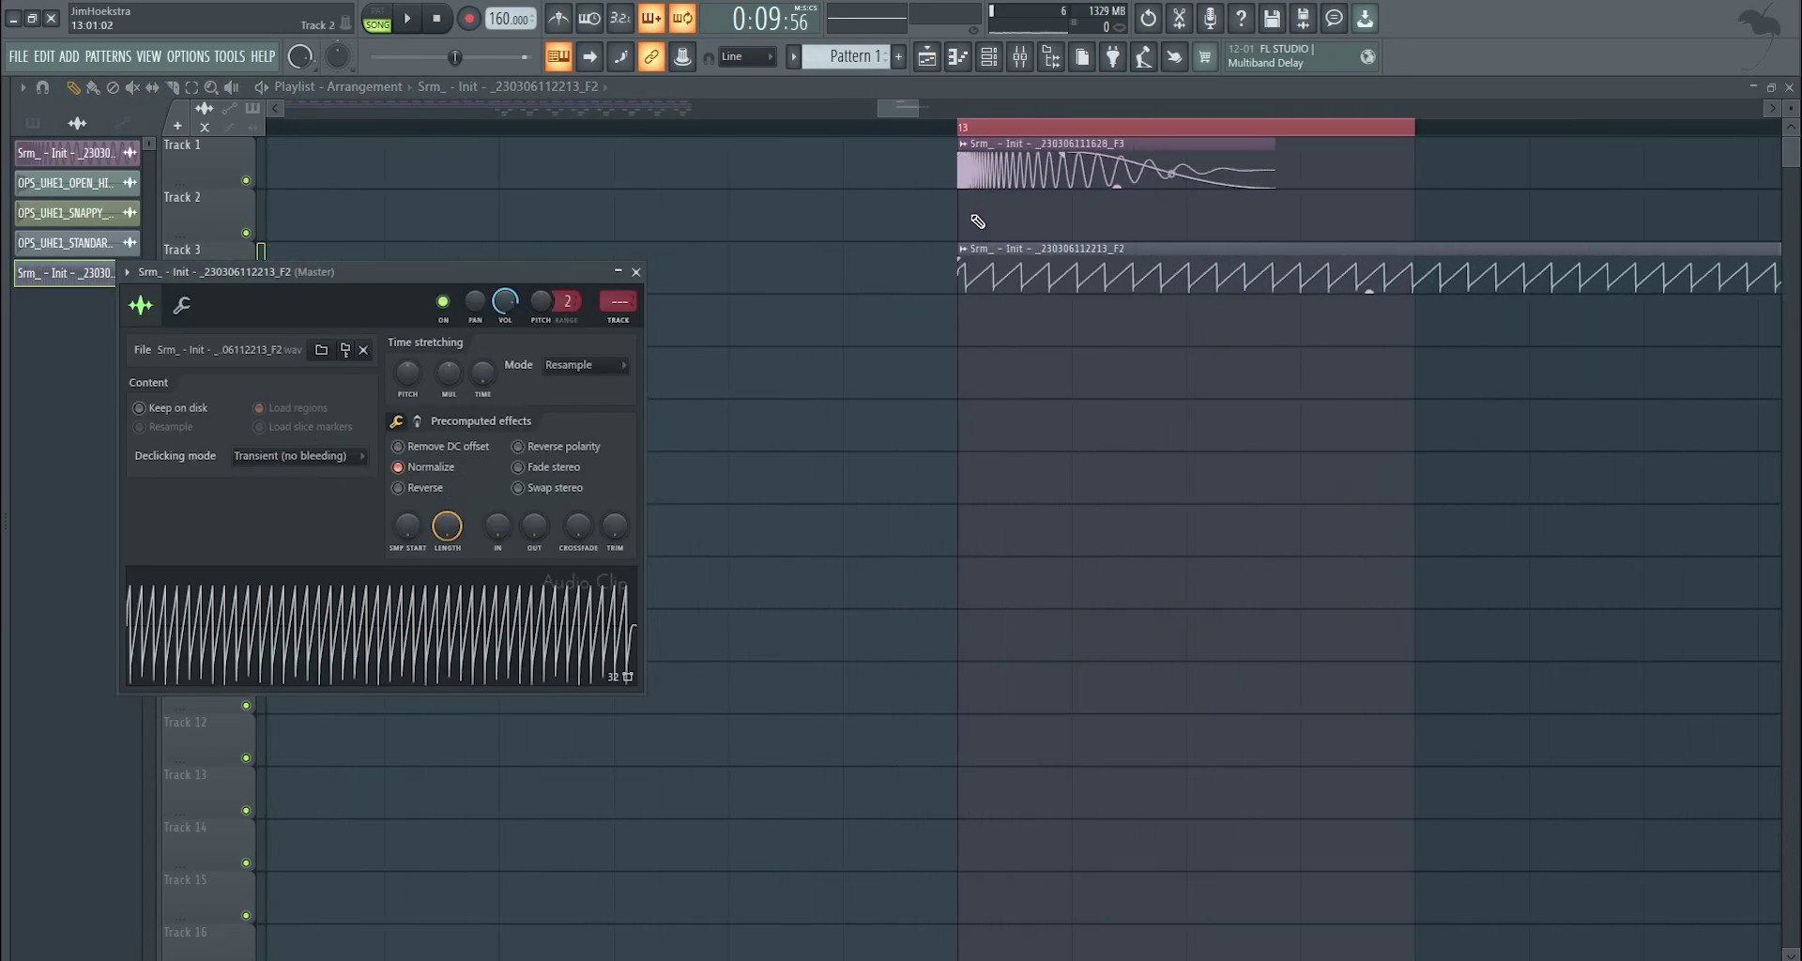
Move the F2 bass clip to Track 2 directly below the kick and give it a fade-in.
scroll(978, 222, "up", 2)
left_click_drag(940, 249, 940, 198)
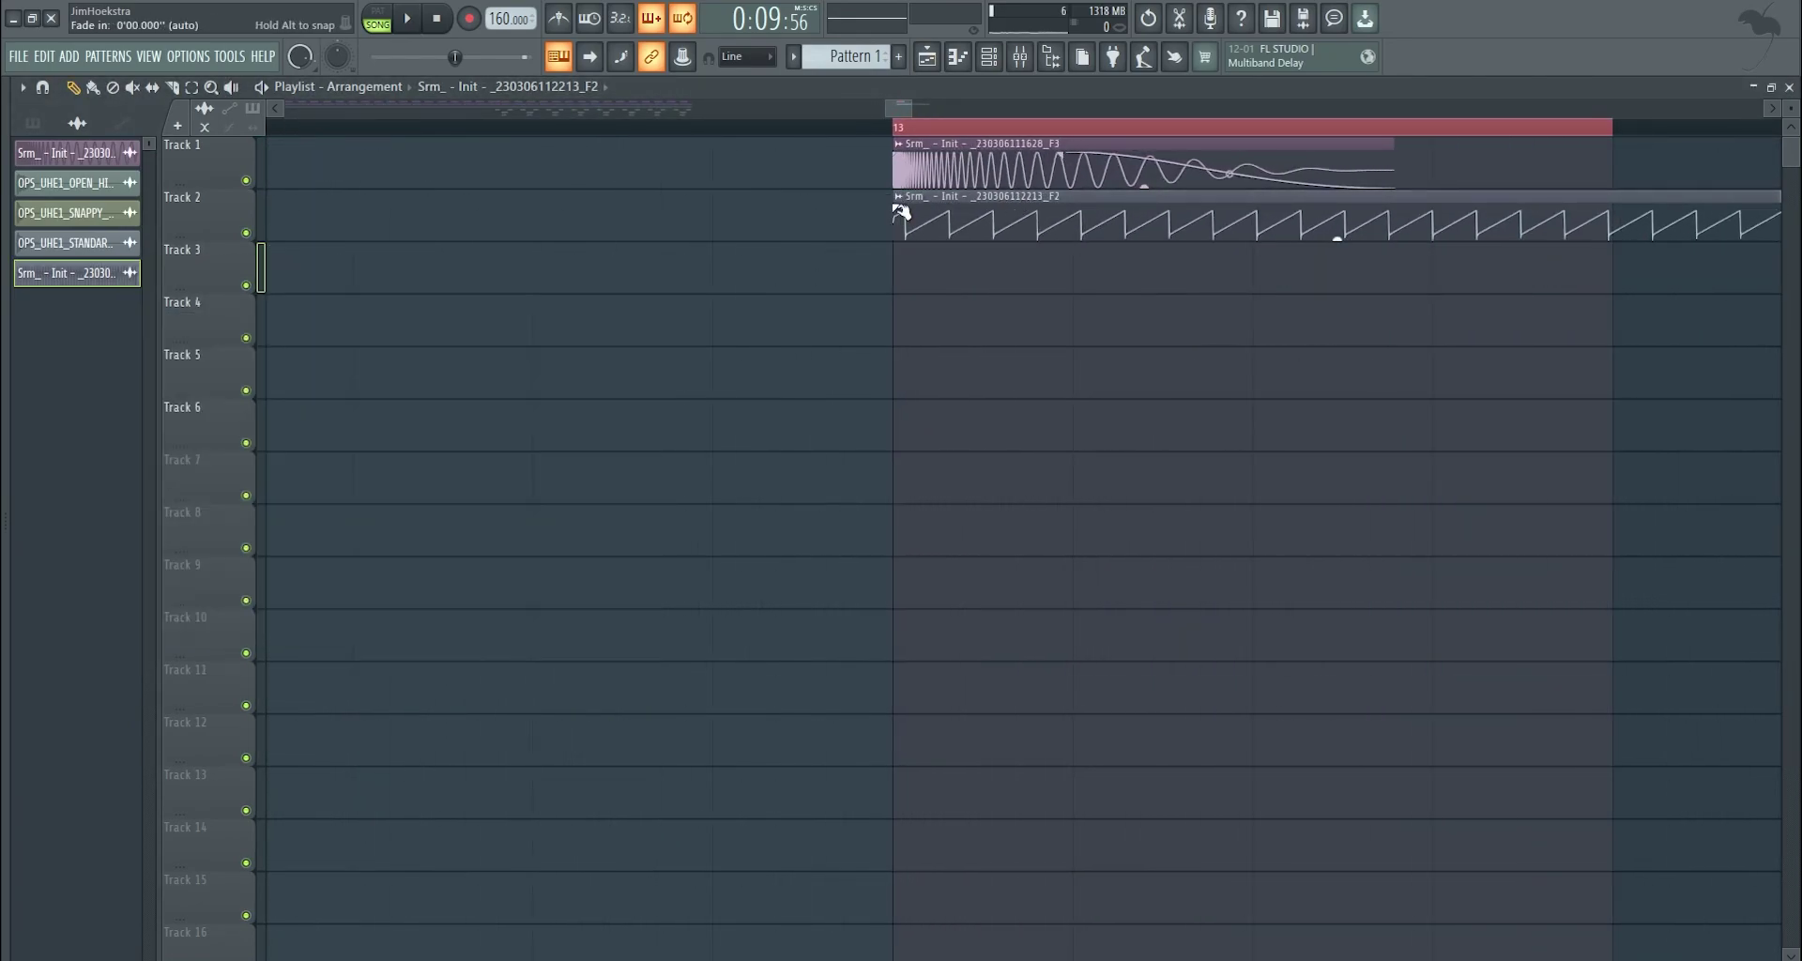
right_click(1096, 232)
key("ctrl+z")
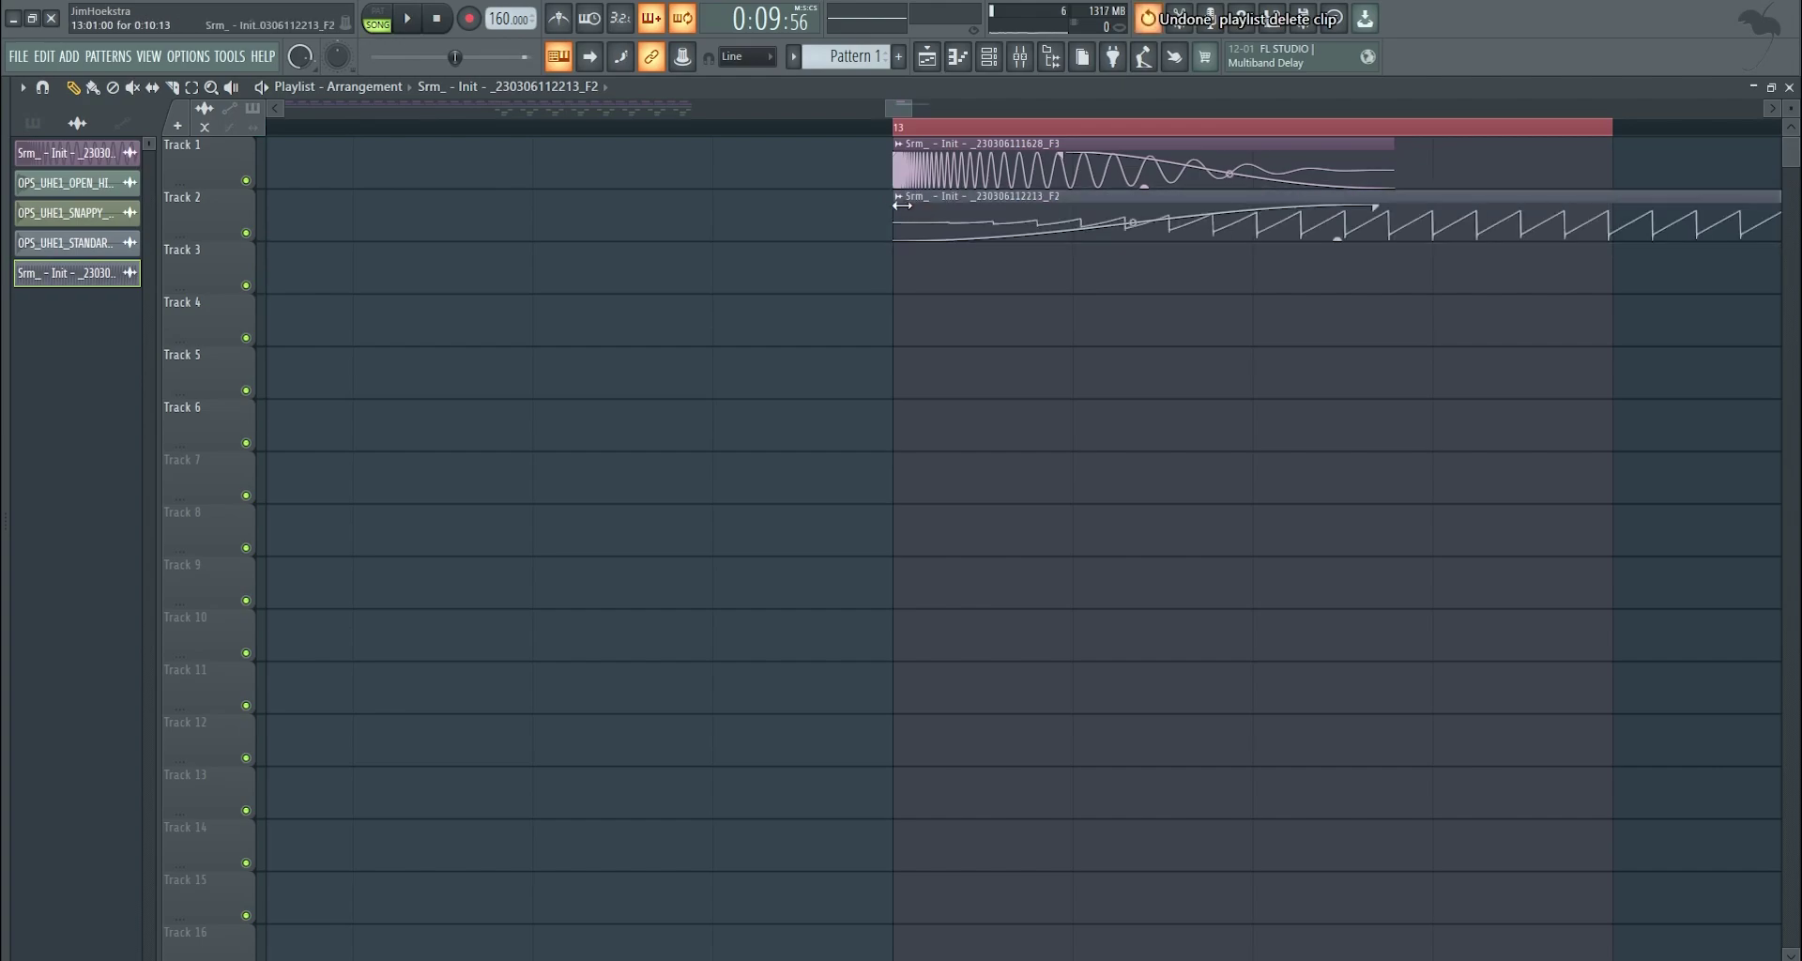
Trim the start and end of the F2 bass clip so it overlaps the kick's tail and fills the selected beat.
left_click_drag(897, 208, 1055, 211)
left_click_drag(1531, 209, 1343, 208)
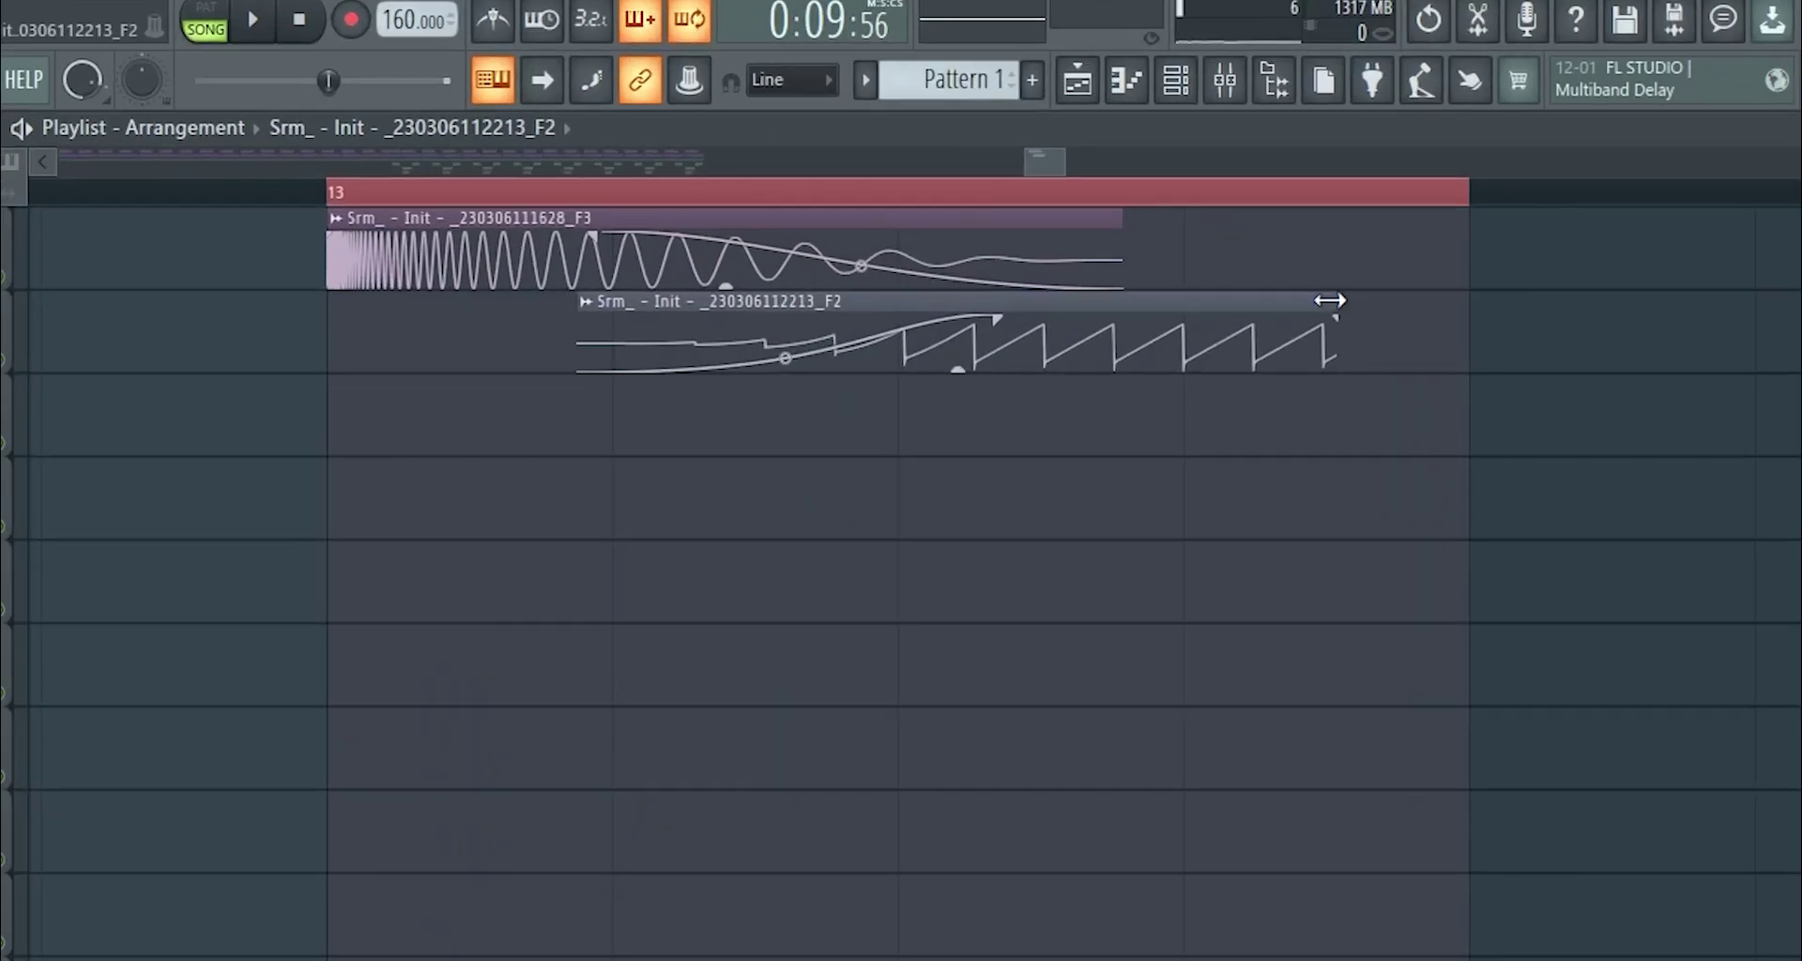
left_click_drag(1329, 302, 1439, 319)
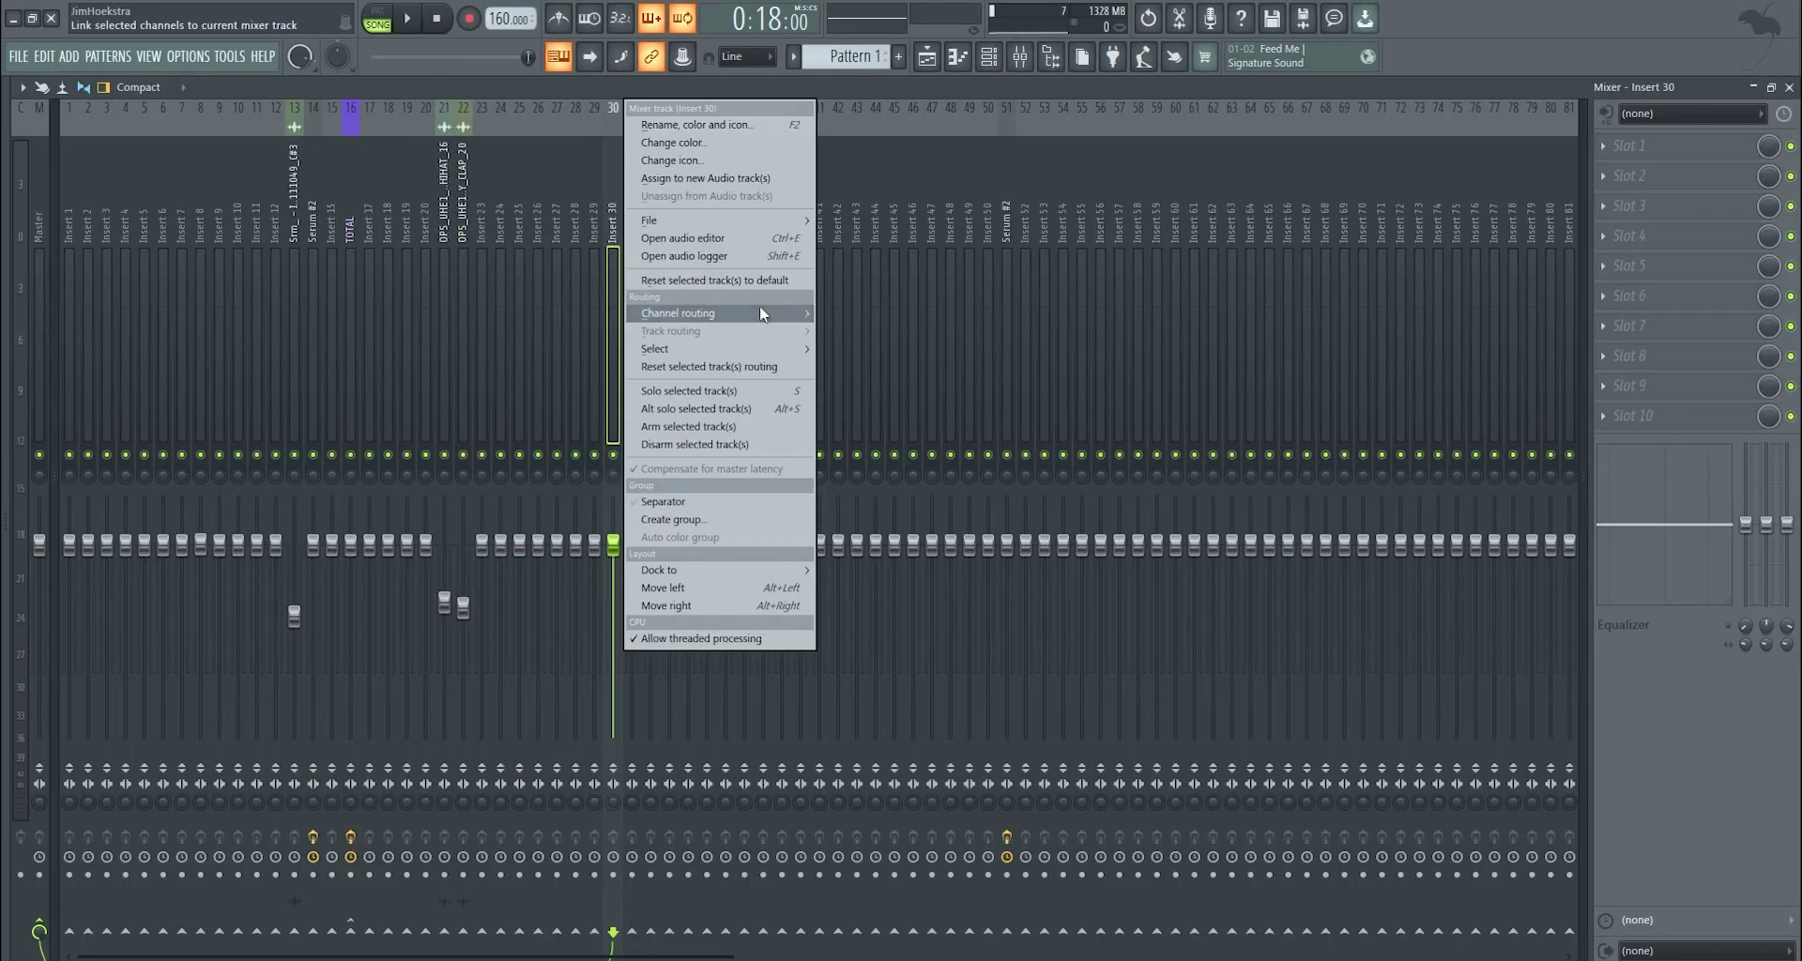
Link the kick and bass clips to their own mixer tracks from Insert 30, lower both faders, and move the bass to track 32.
mouse_move(760, 314)
left_click(837, 316)
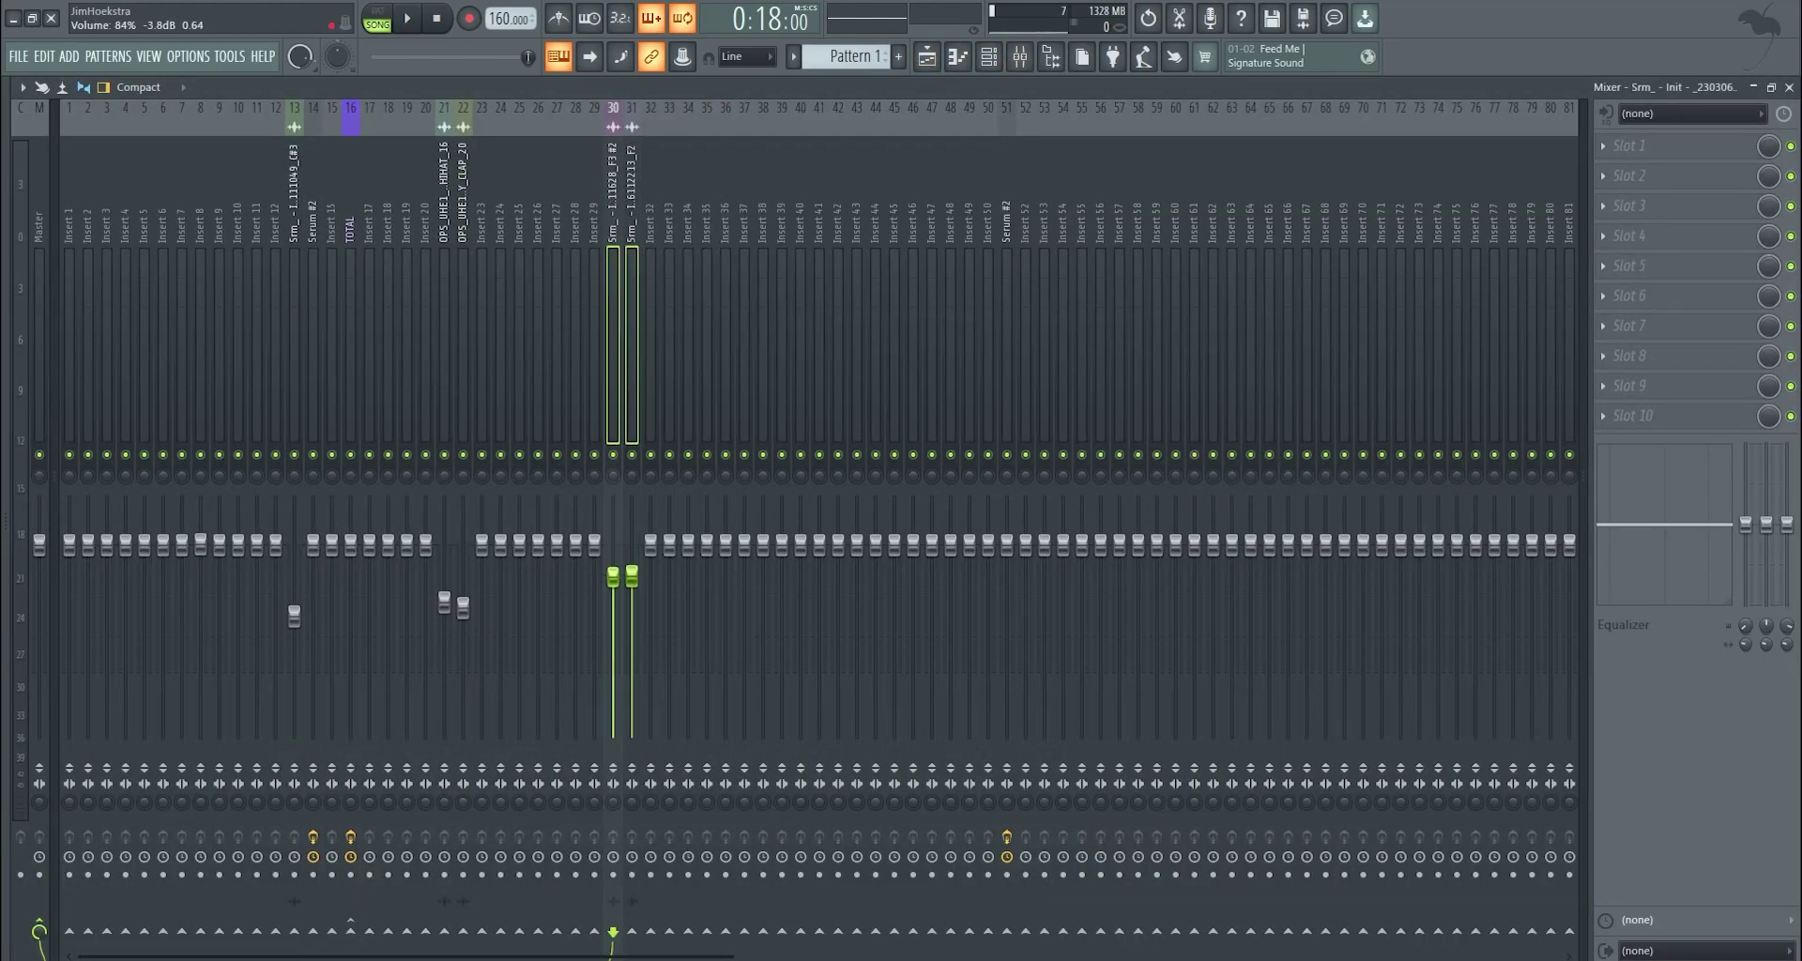
key("alt+Right")
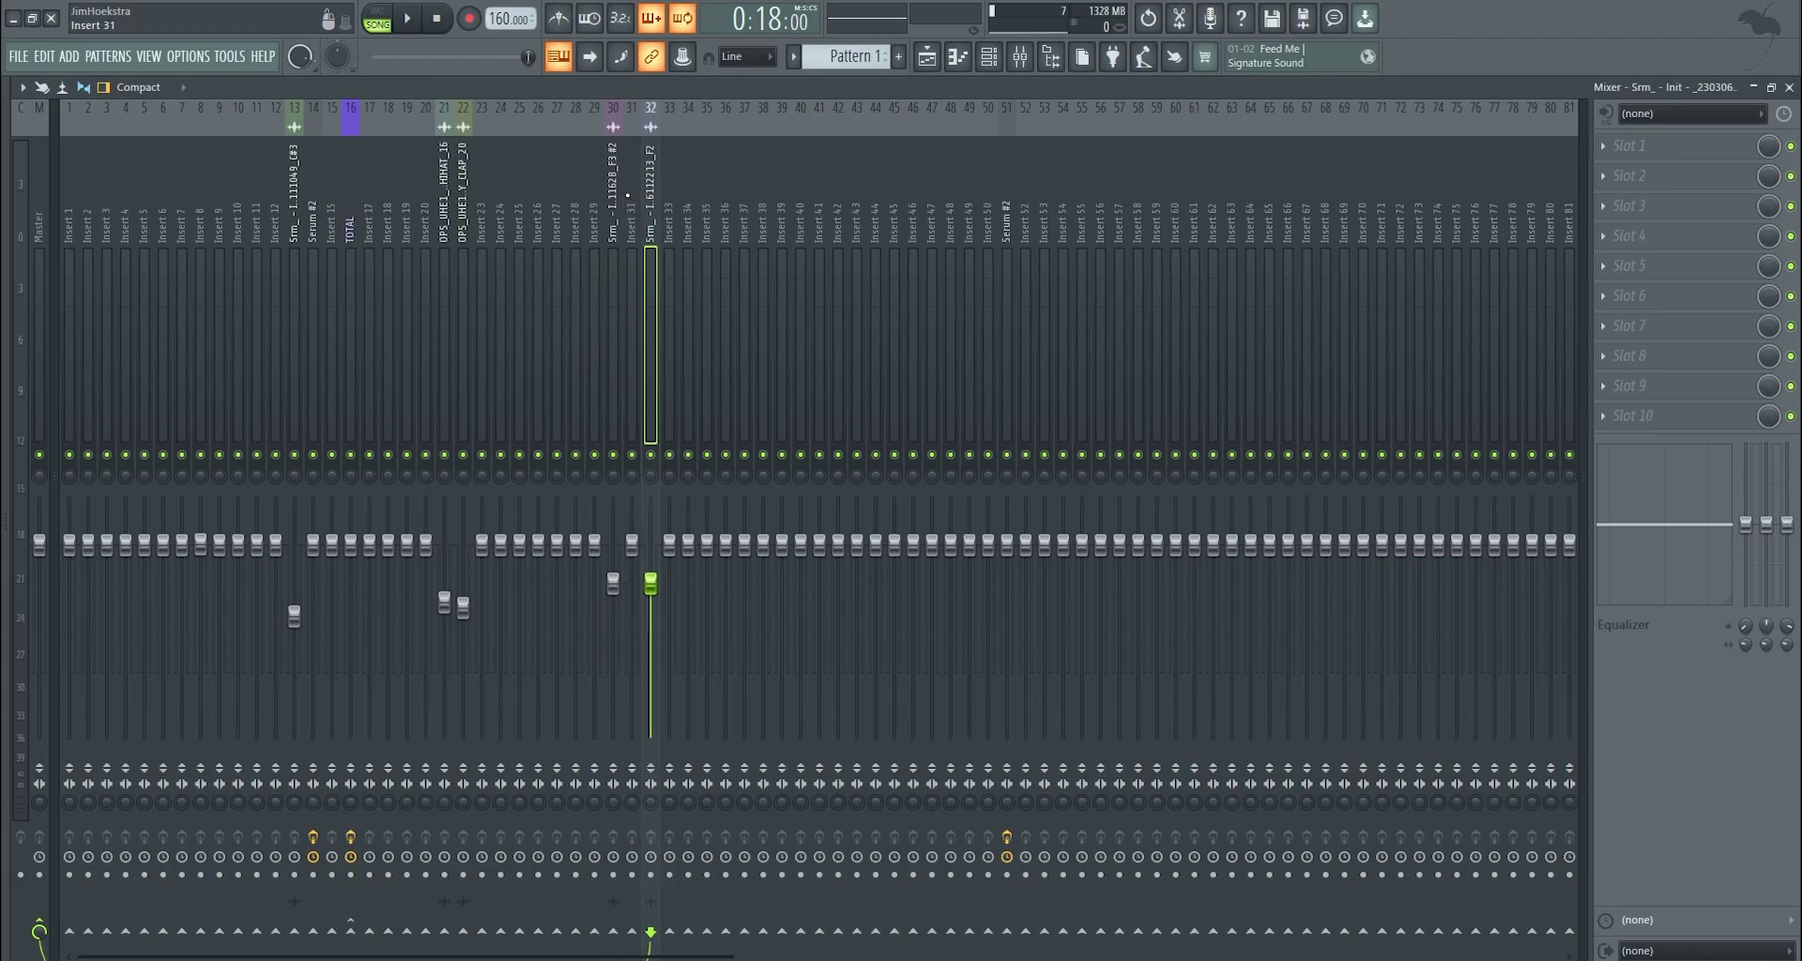
Select the kick track 30 and bass track 32 together and route both only to Insert 33.
left_click(620, 179)
right_click(644, 934)
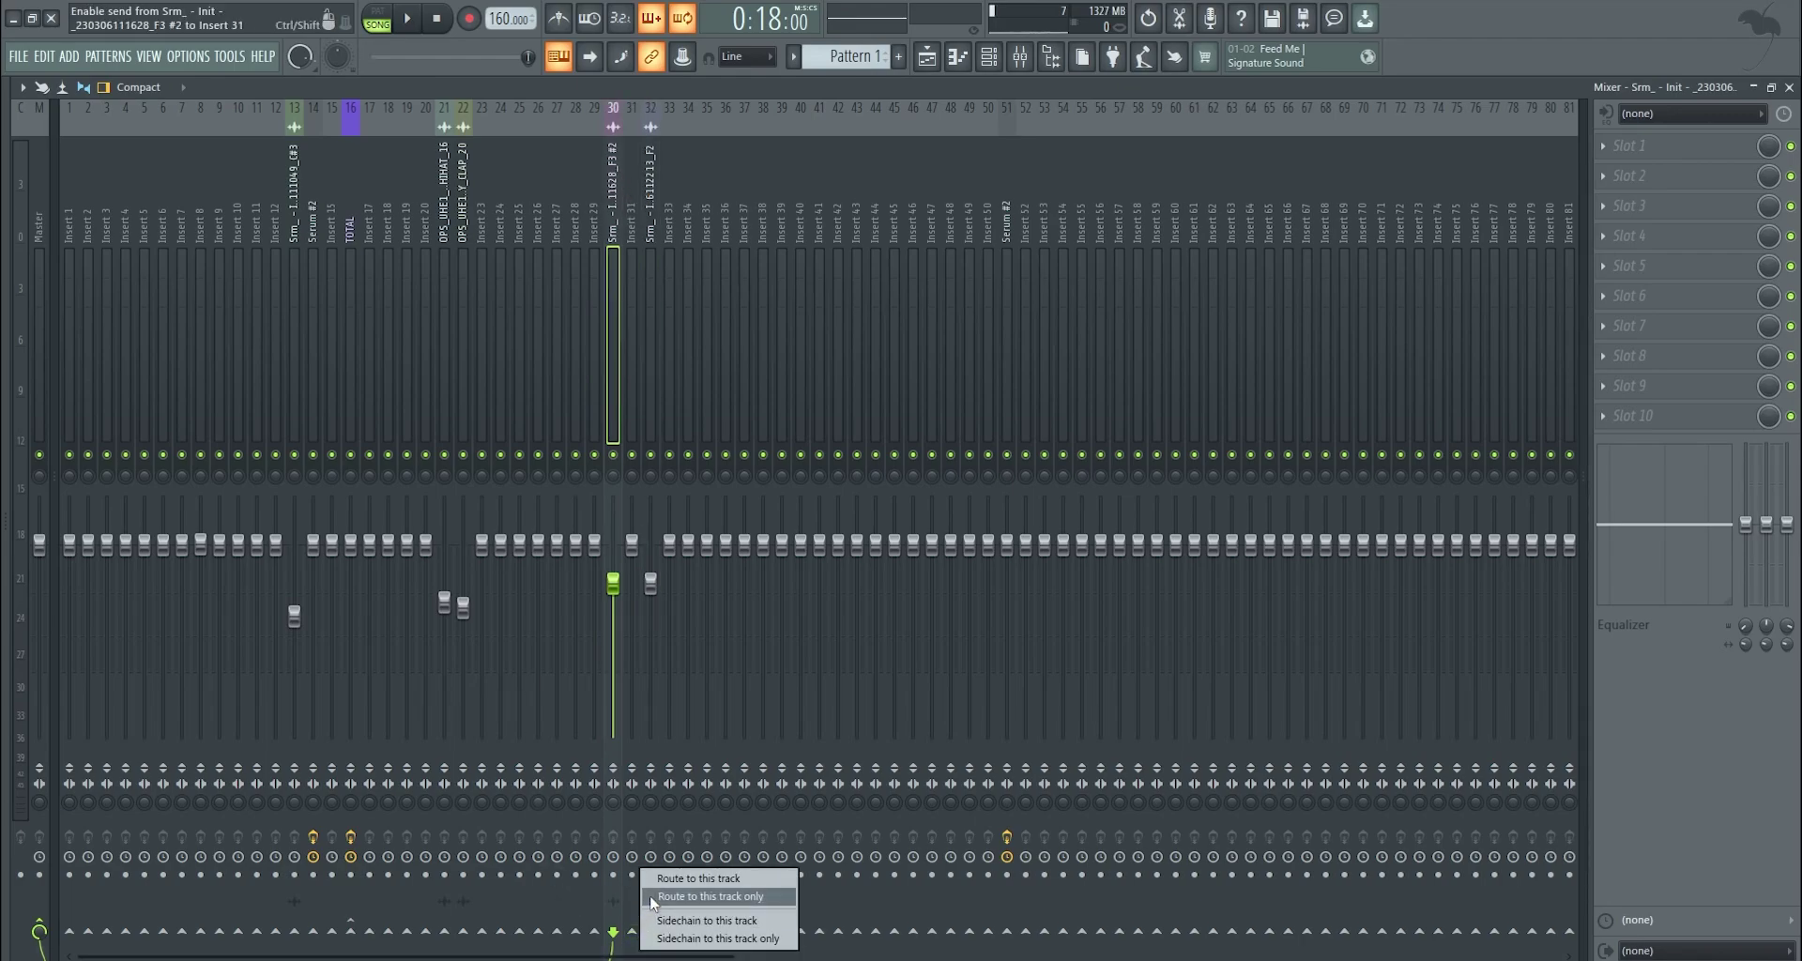
left_click(597, 269)
left_click(648, 208)
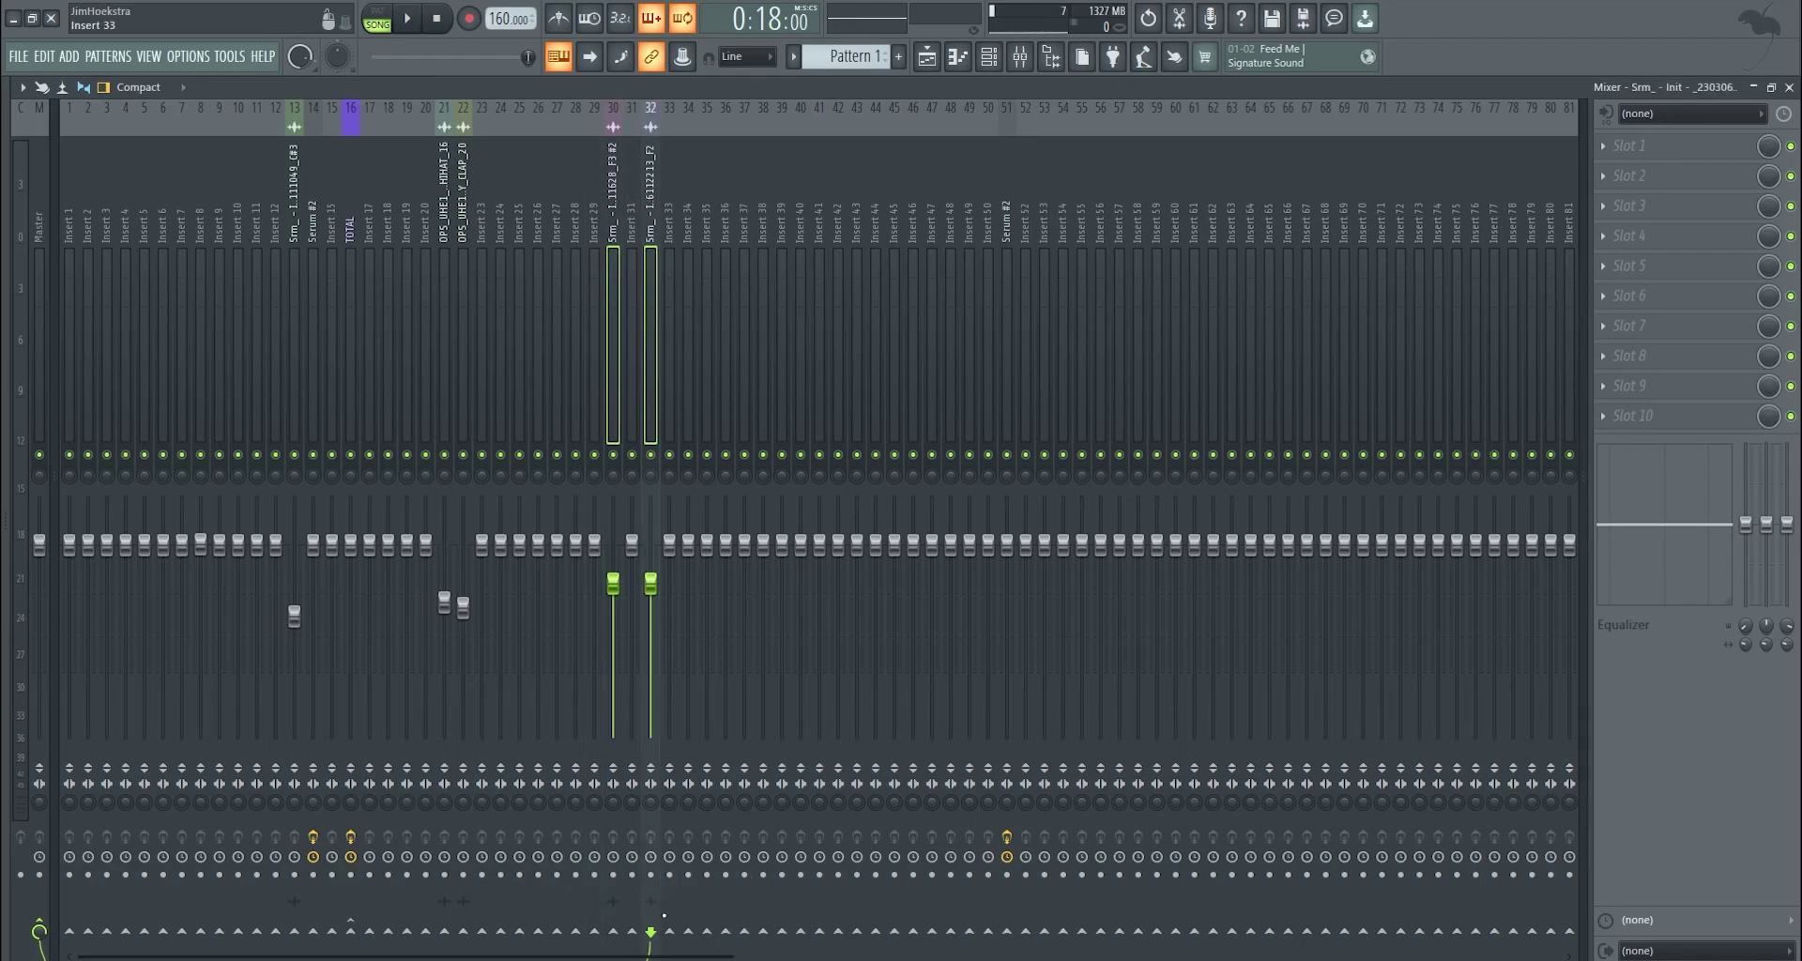
Check the kick, bass and gain automation clips in the playlist and audition them from the mixer.
left_click(927, 56)
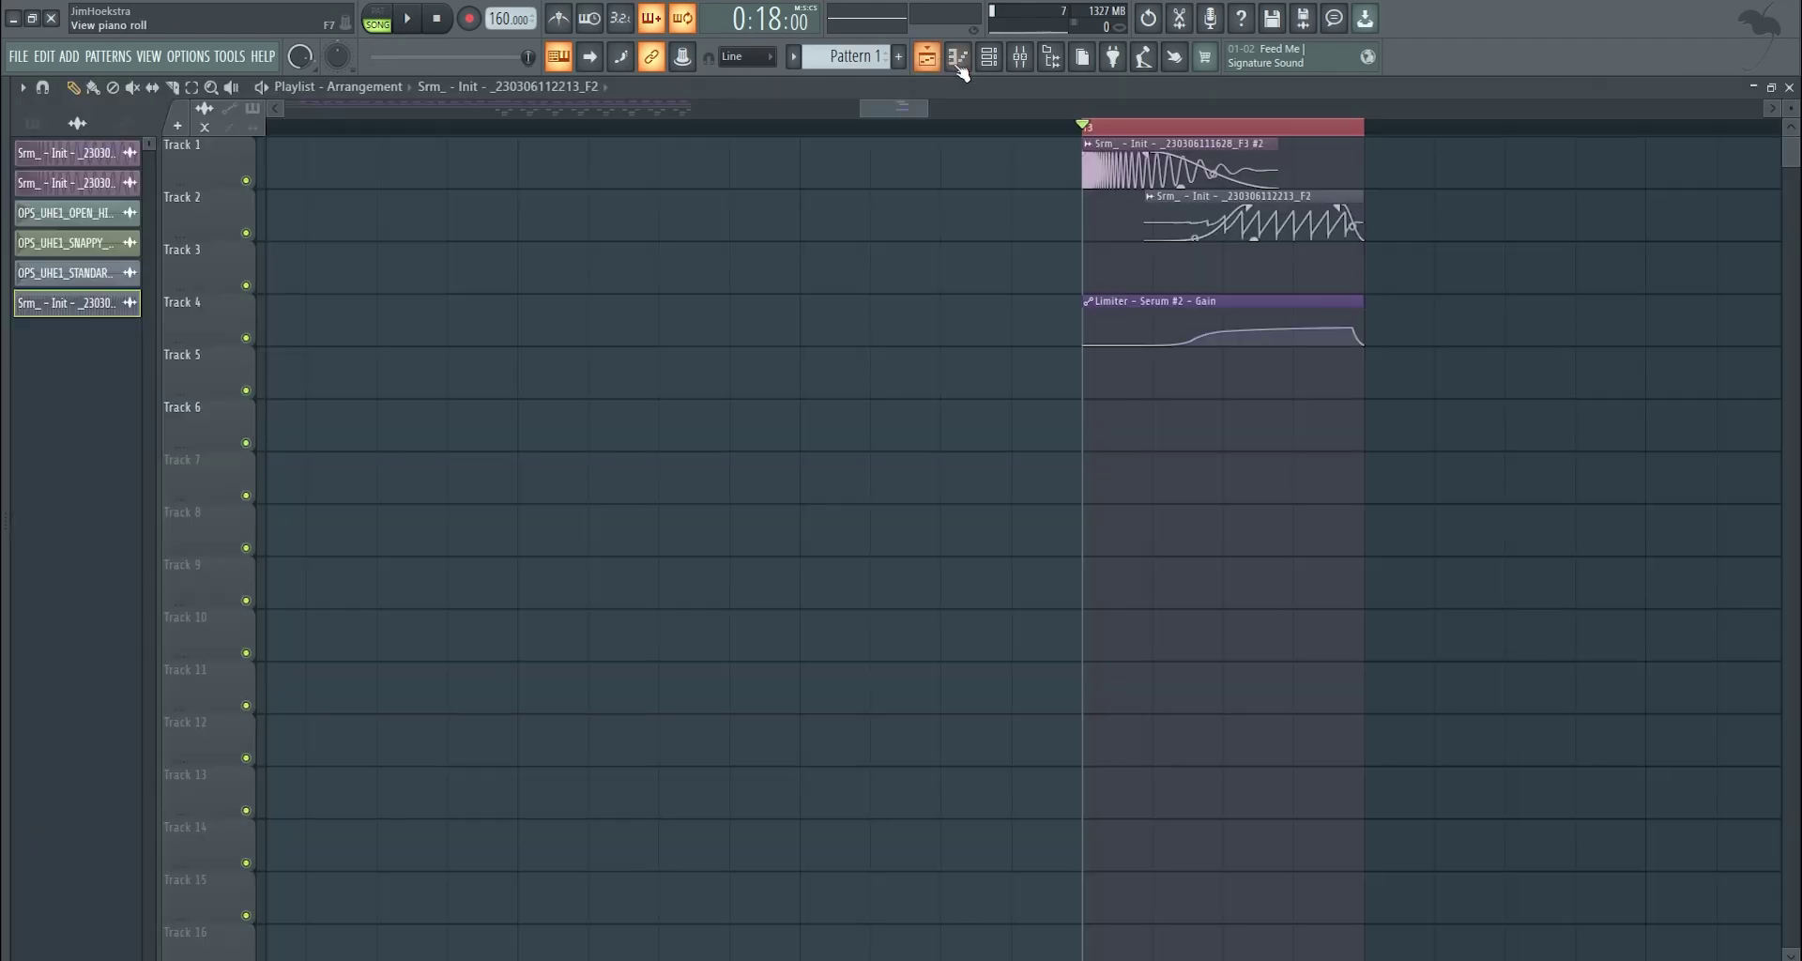
left_click(1020, 56)
key("space")
key("space")
Load Fruity soft clipper and Oxford Inflator Native on Insert 33 and set the clipper threshold to about -25.5 dB during playback.
left_click(1664, 148)
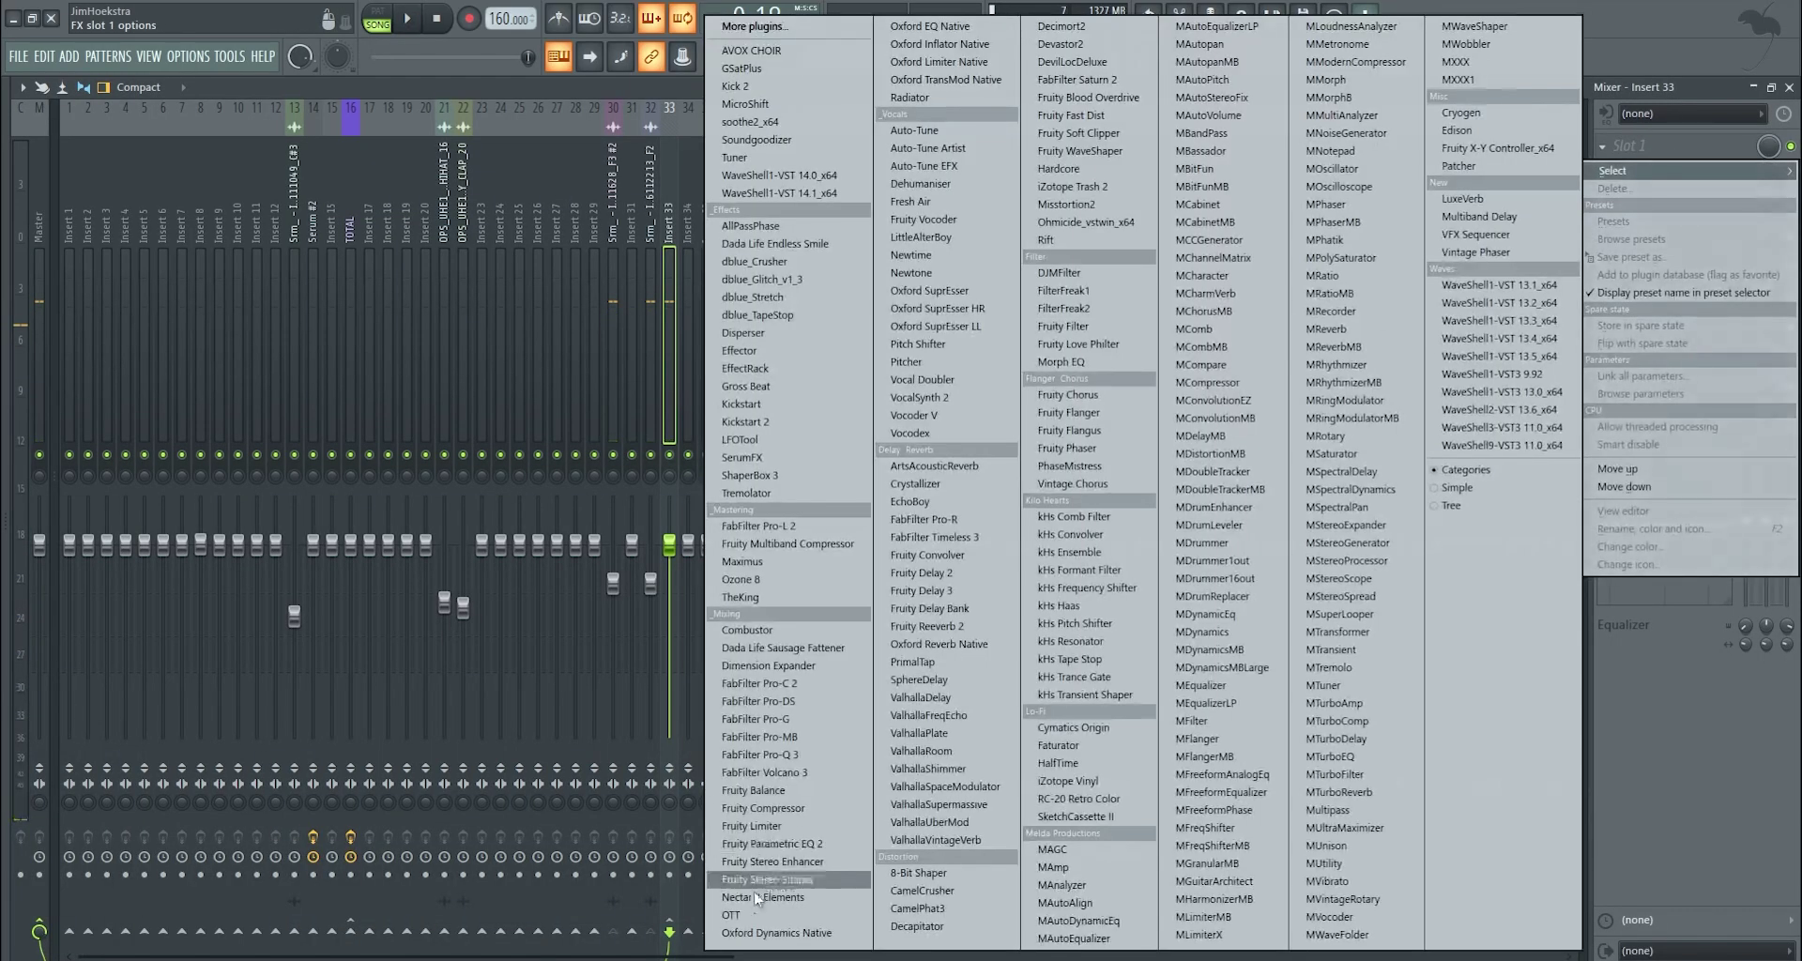
left_click(993, 49)
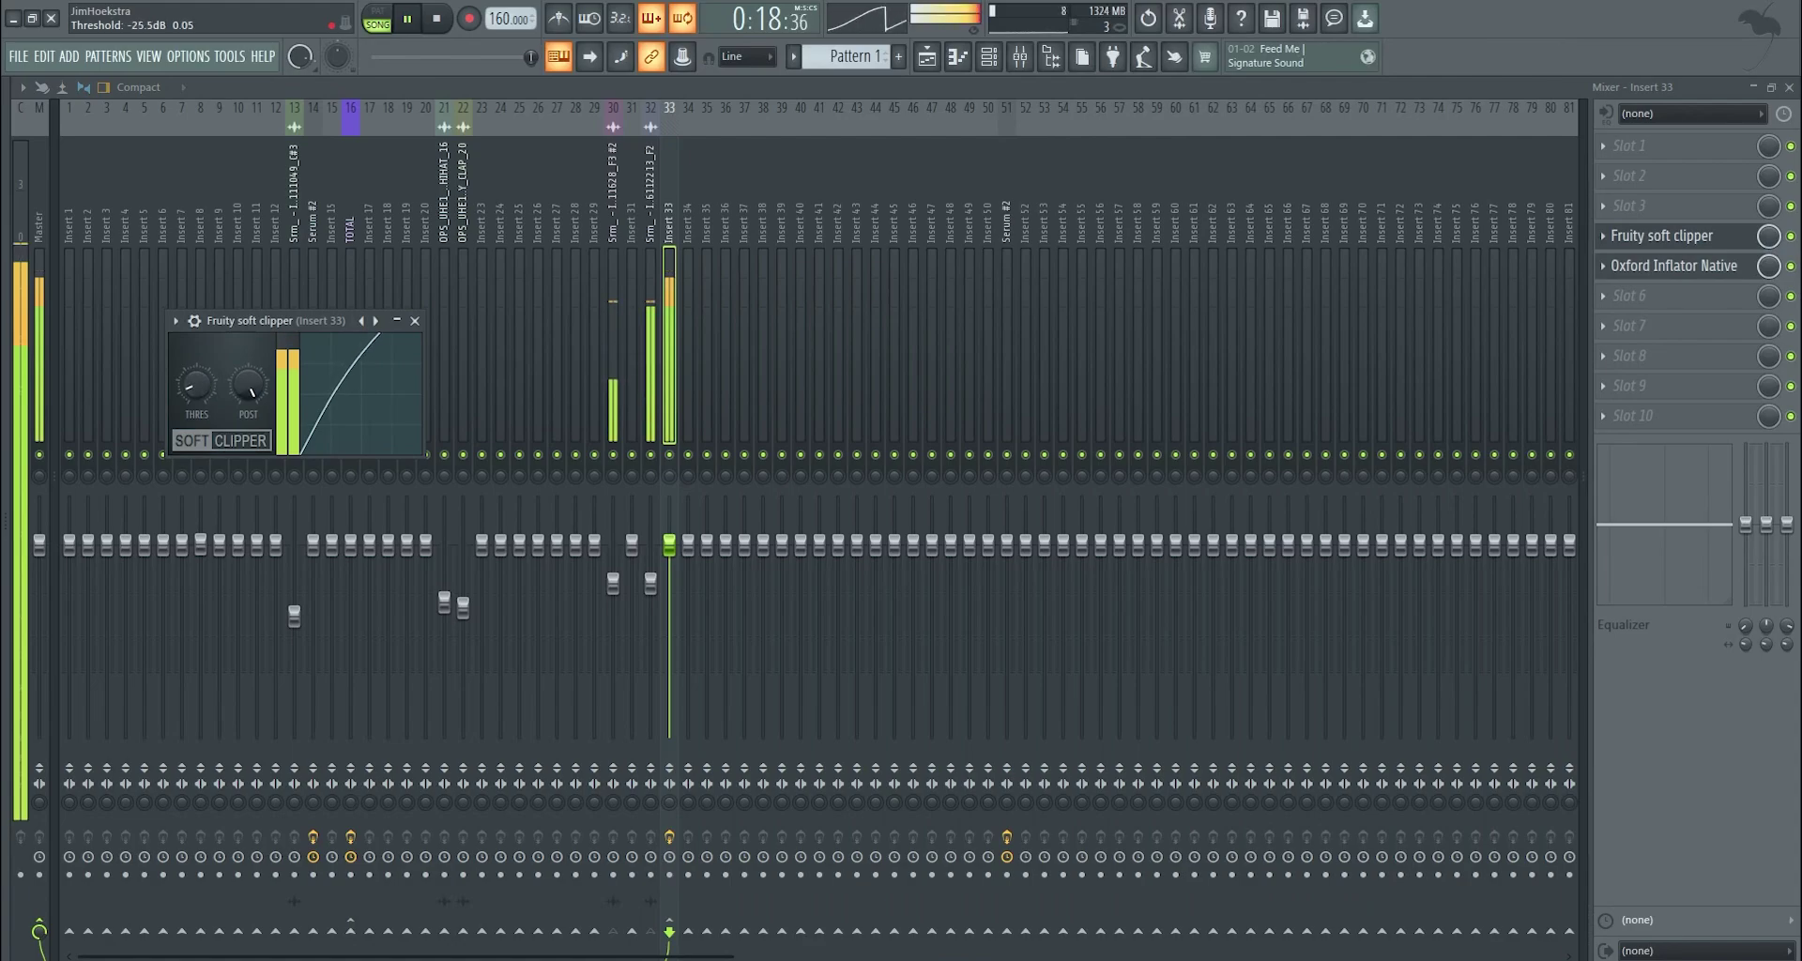
key("space")
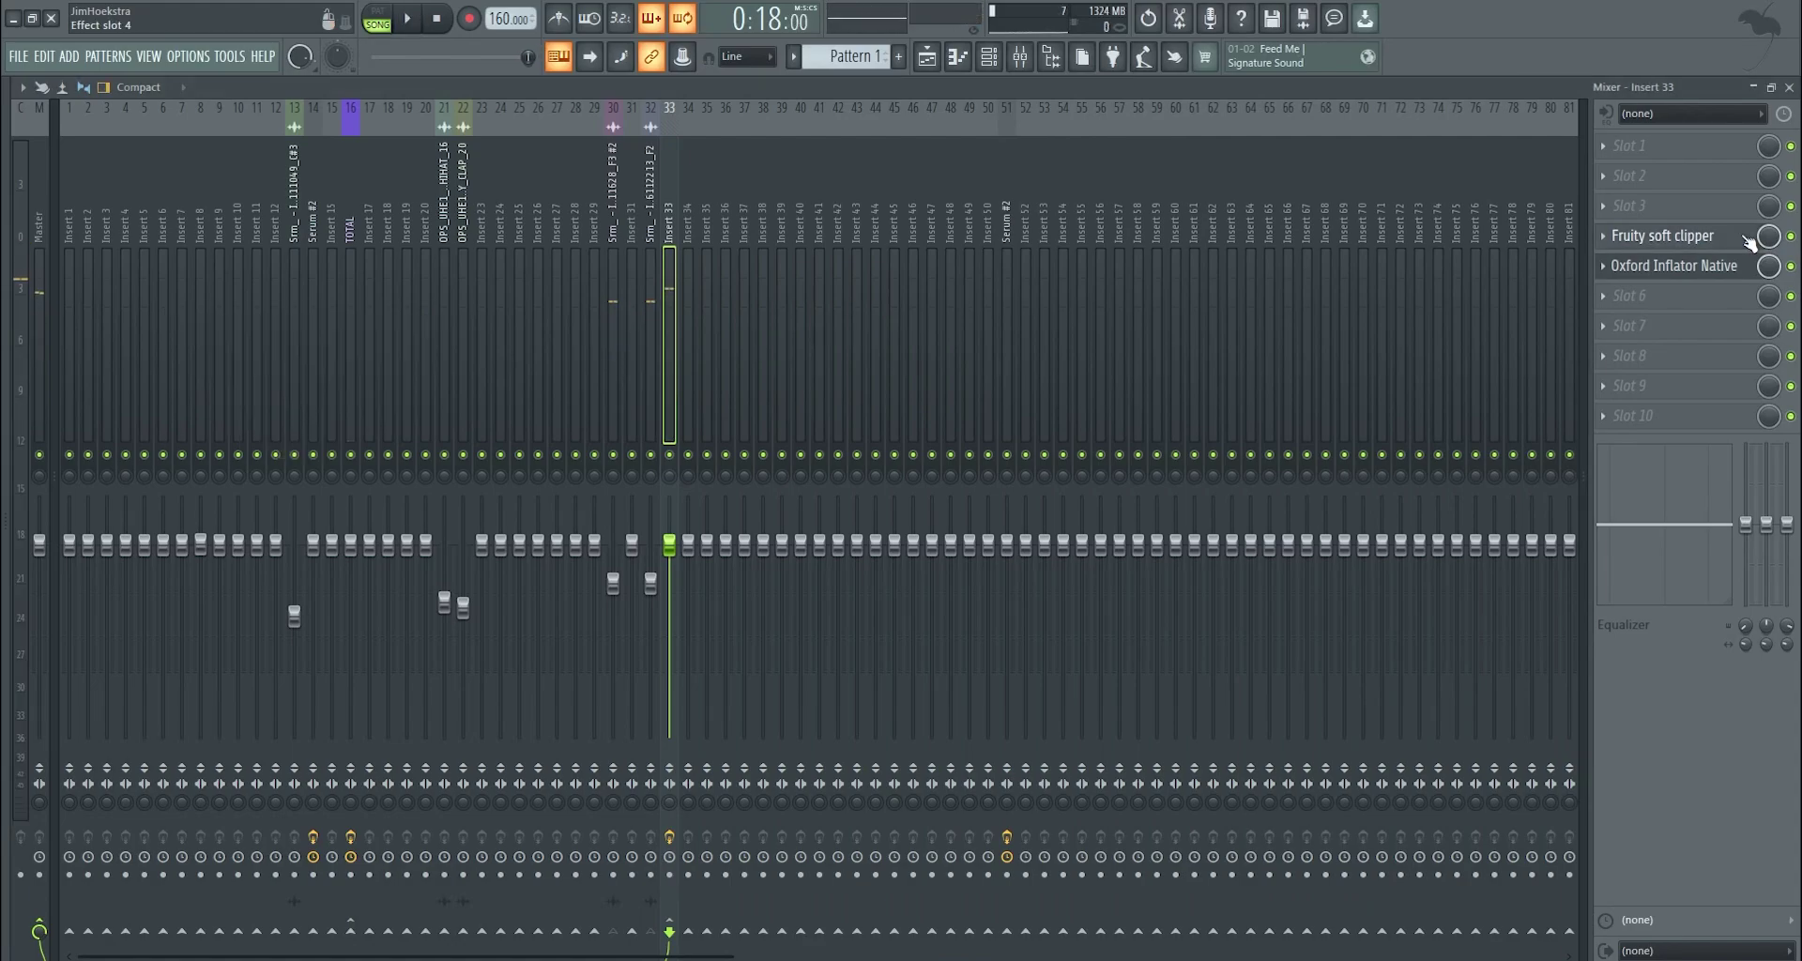
Inspect the Oxford Inflator Native settings on Insert 33 during playback.
left_click(1681, 266)
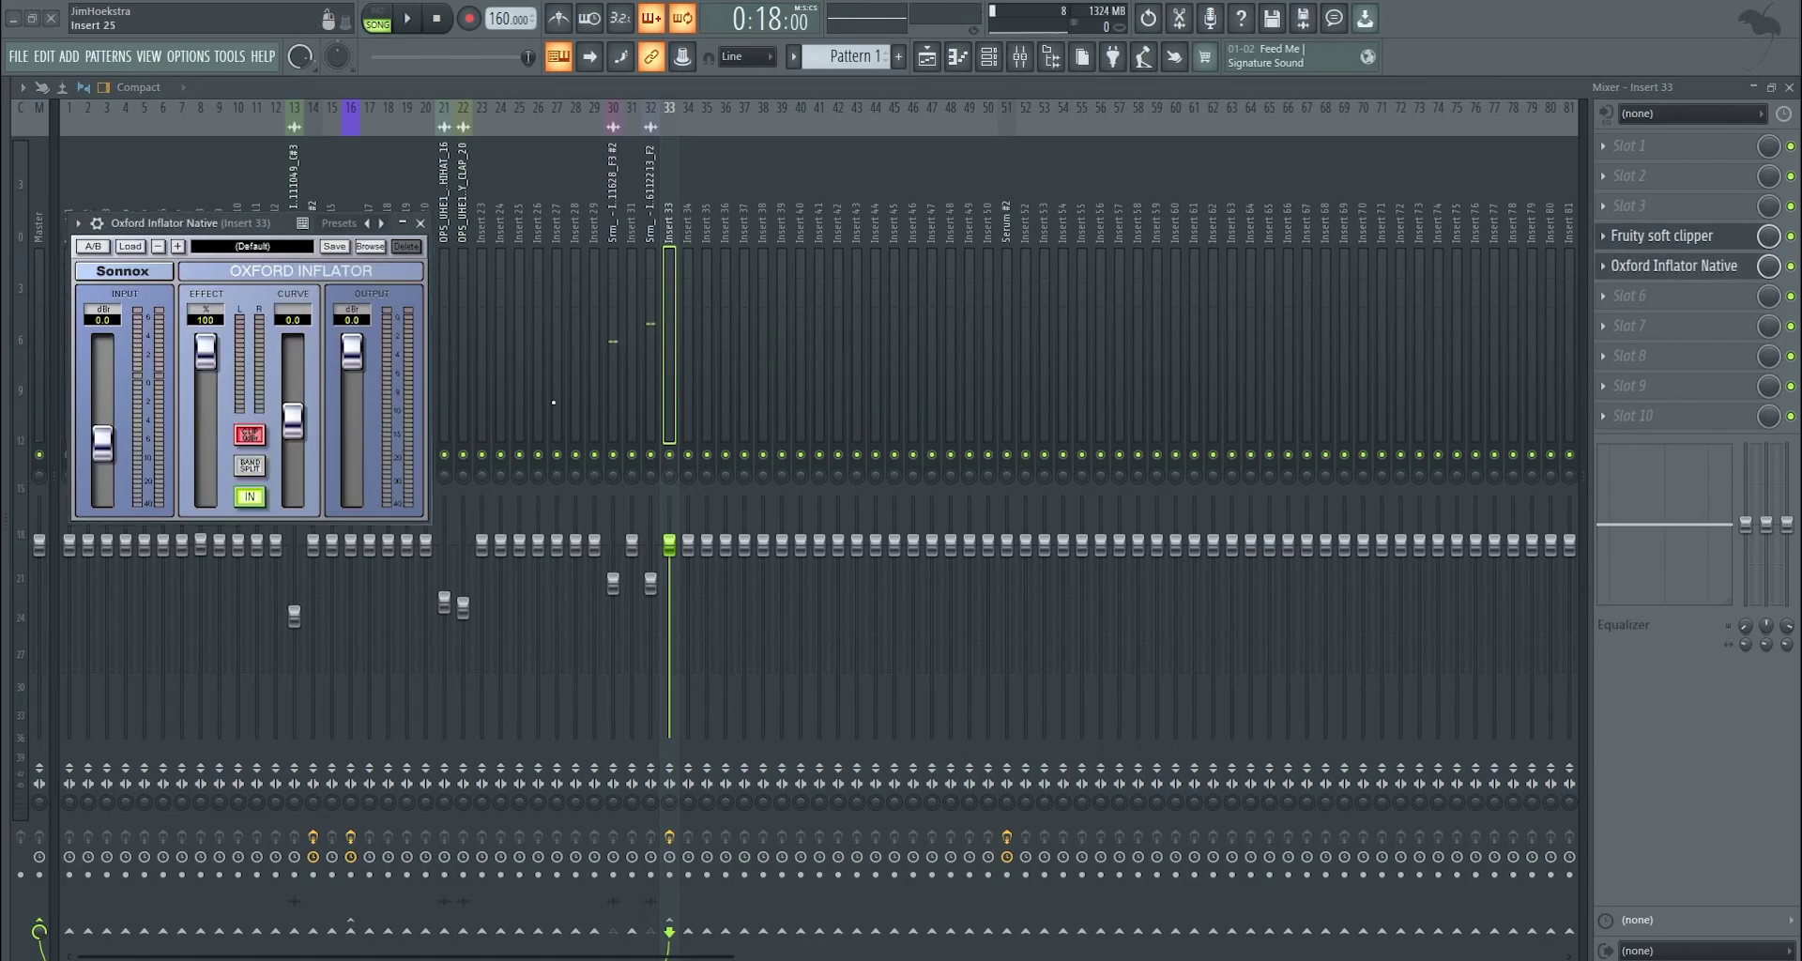
left_click(1603, 178)
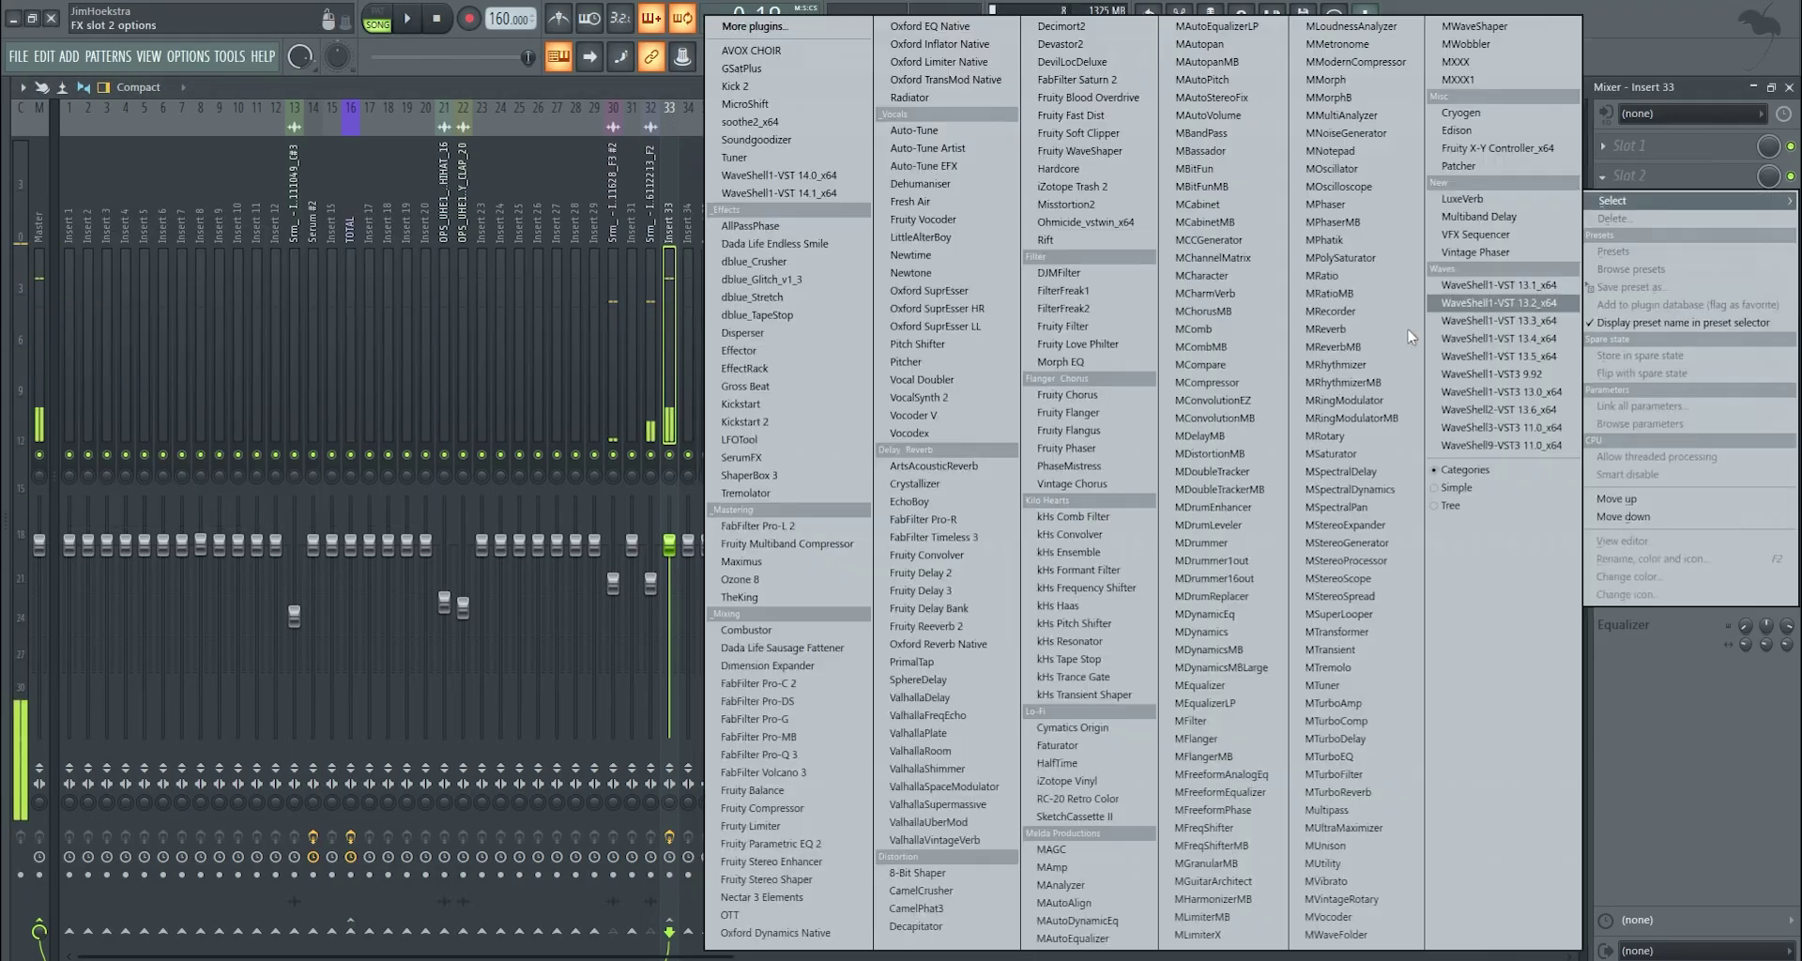
key("space")
Load Fruity parametric EQ 2 in slot 1 of the bass clip's mixer track 32.
left_click(651, 413)
left_click(650, 413)
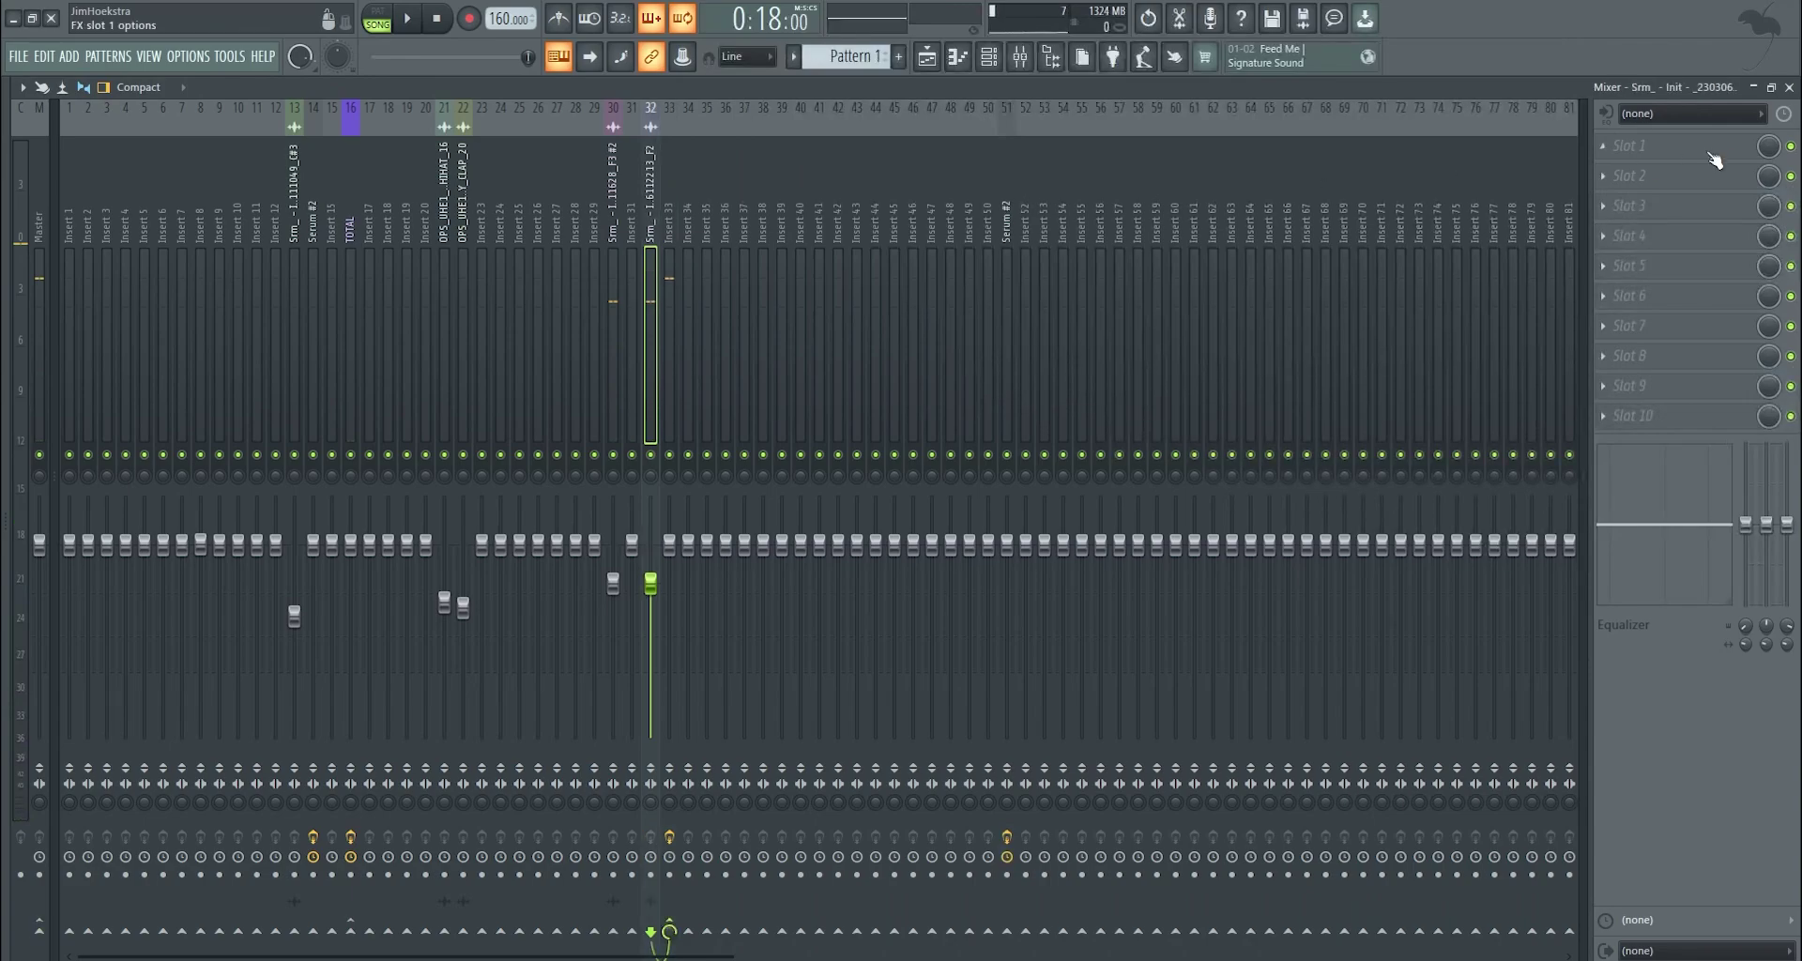
left_click(1604, 146)
left_click(825, 850)
key("space")
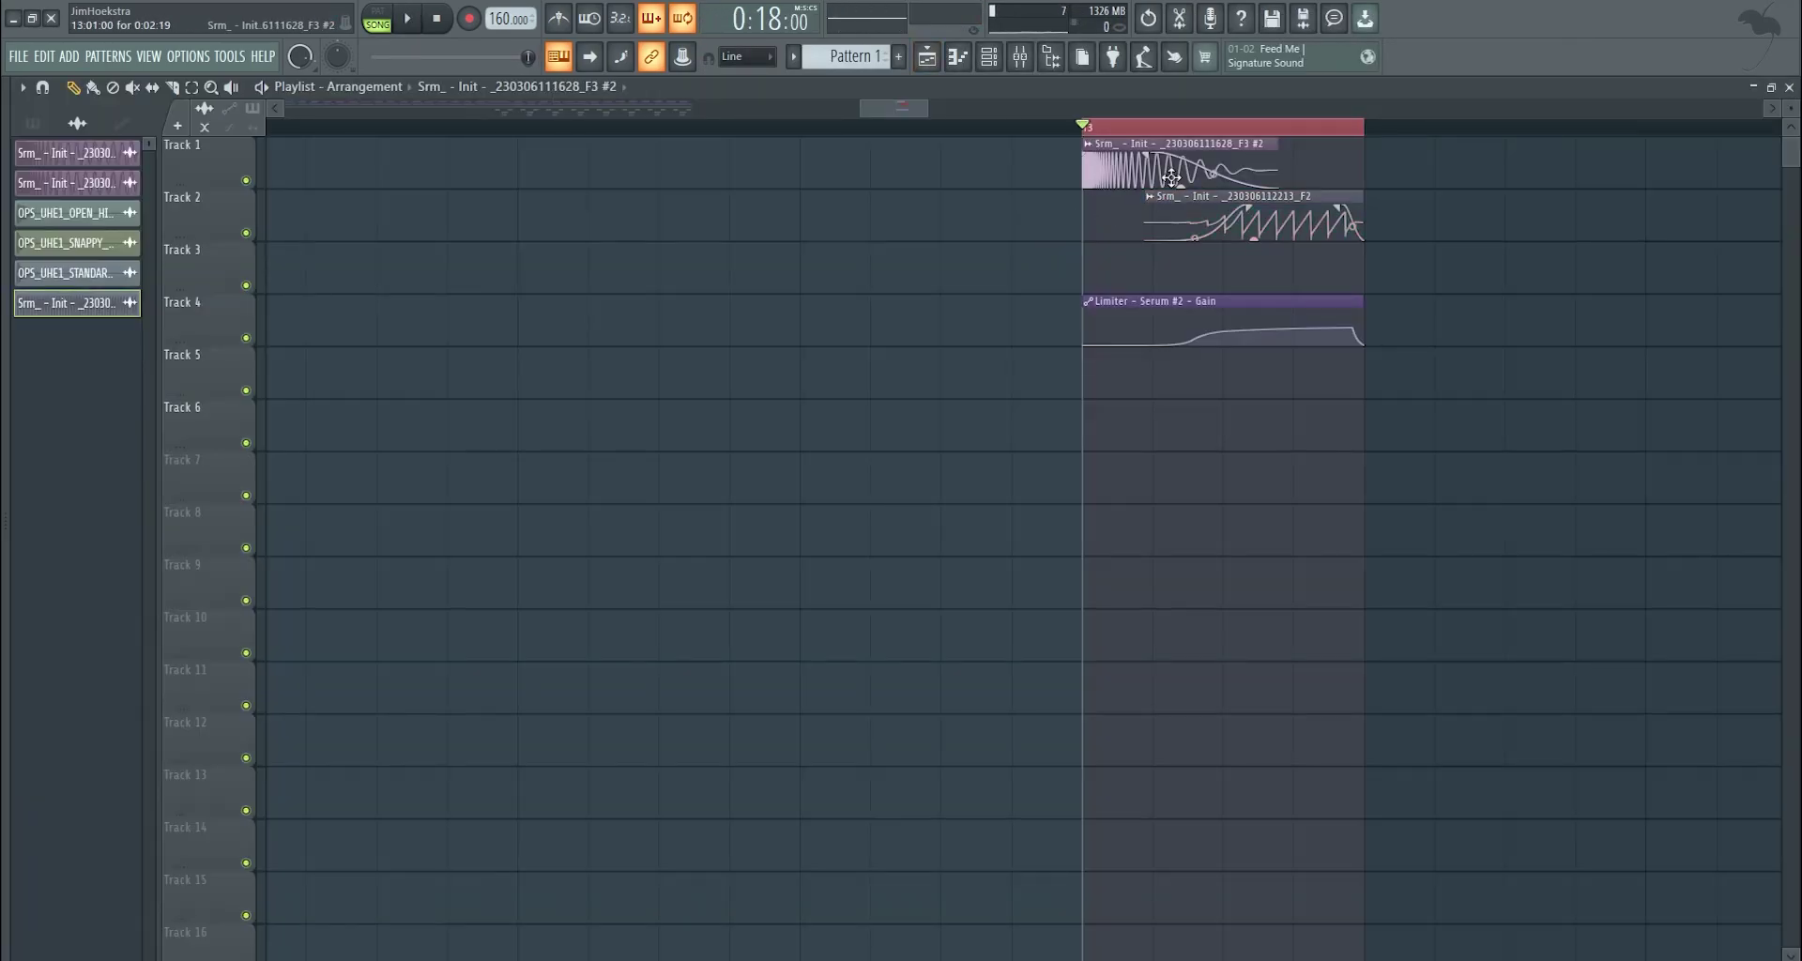
Show the unsorted channels, open the kick's Serum instance and raise the tail of its LFO 1 curve.
left_click(983, 59)
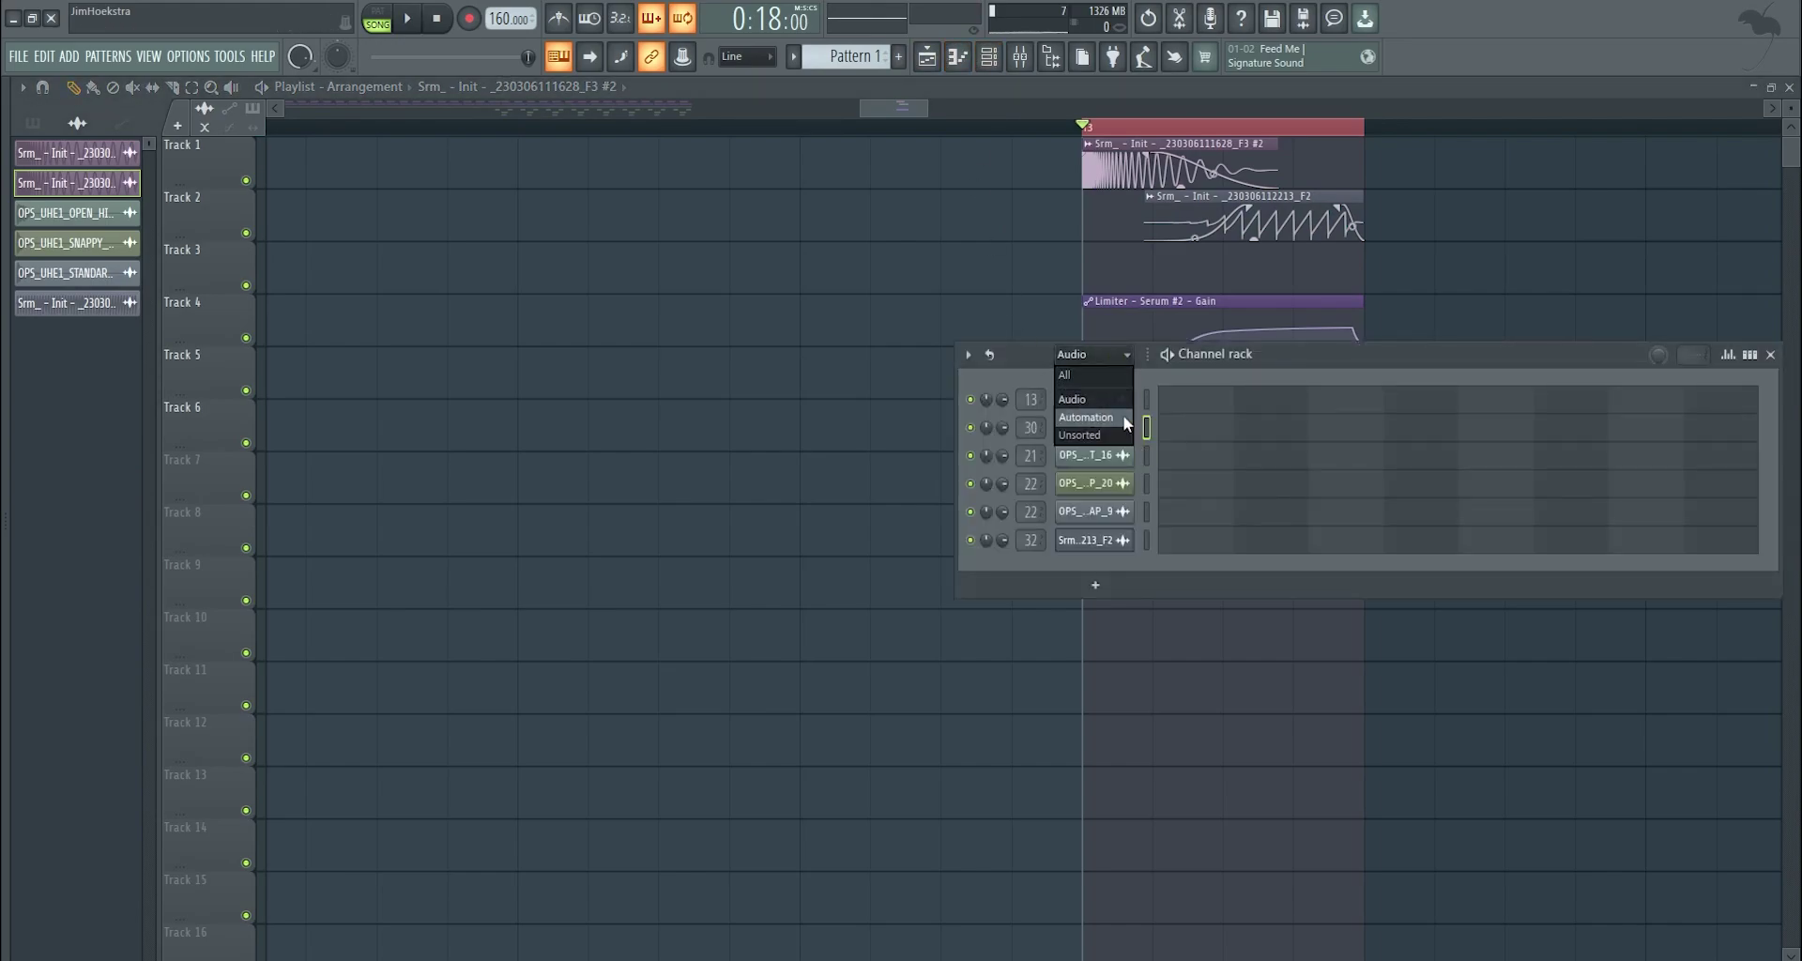
left_click(1113, 441)
left_click(1094, 399)
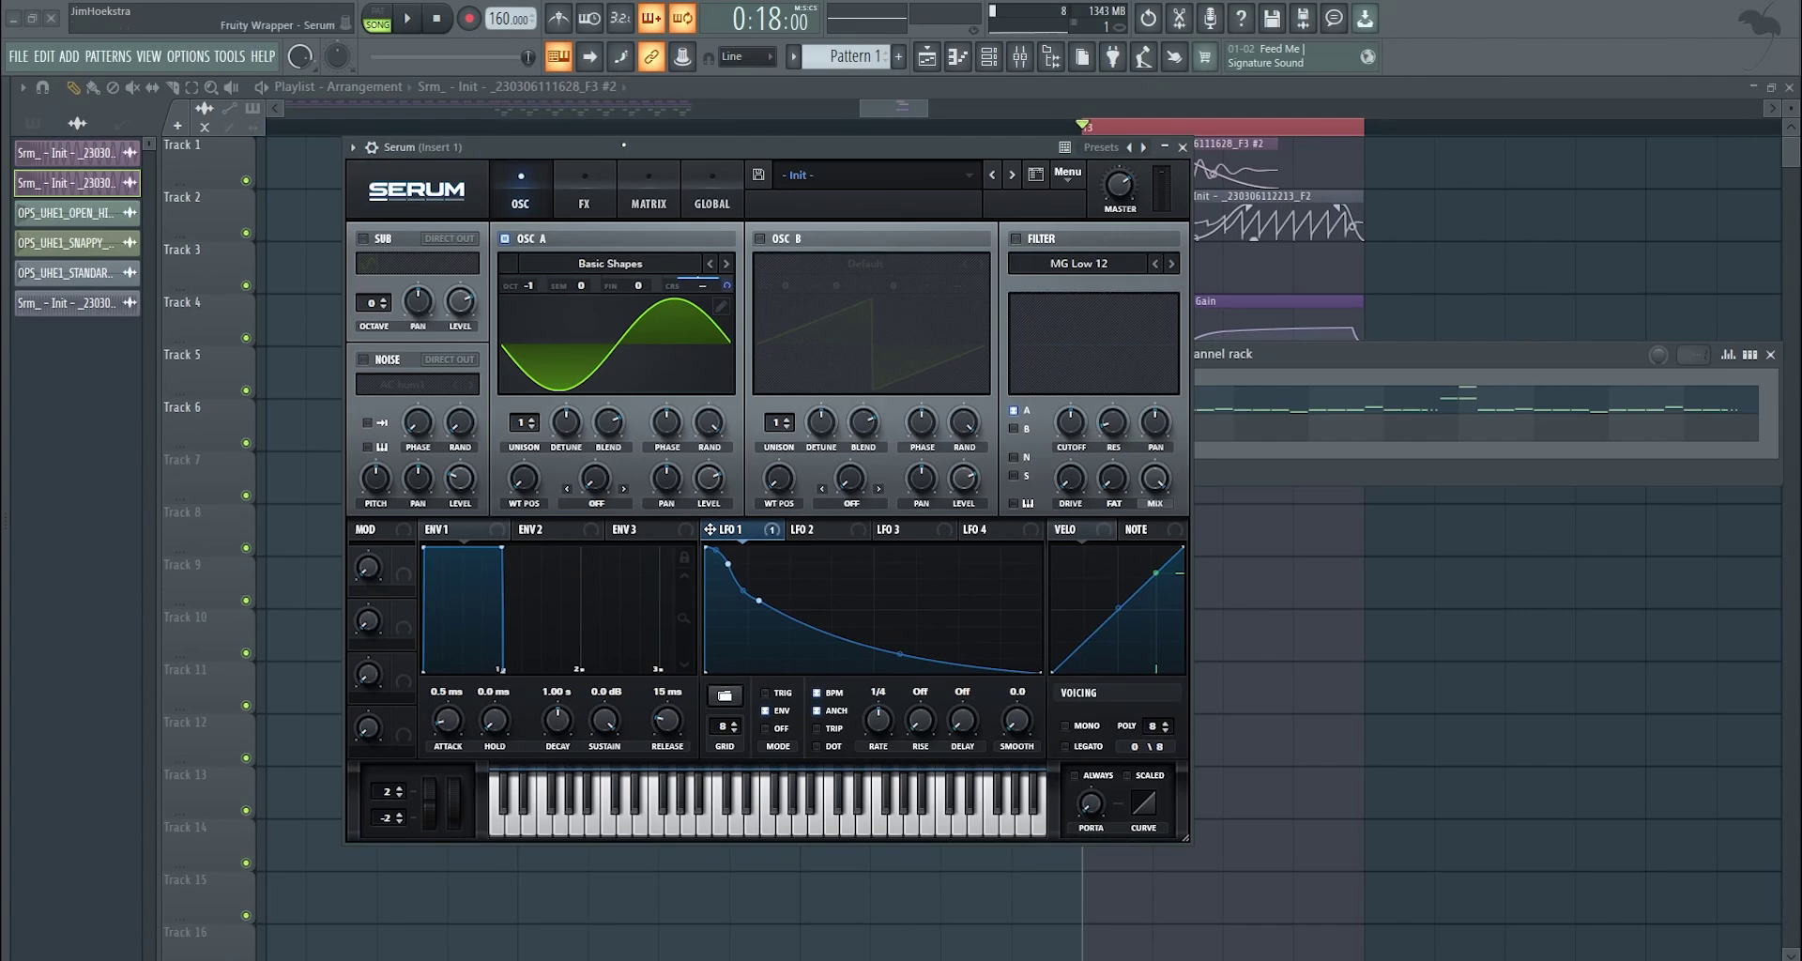
left_click_drag(526, 146, 148, 182)
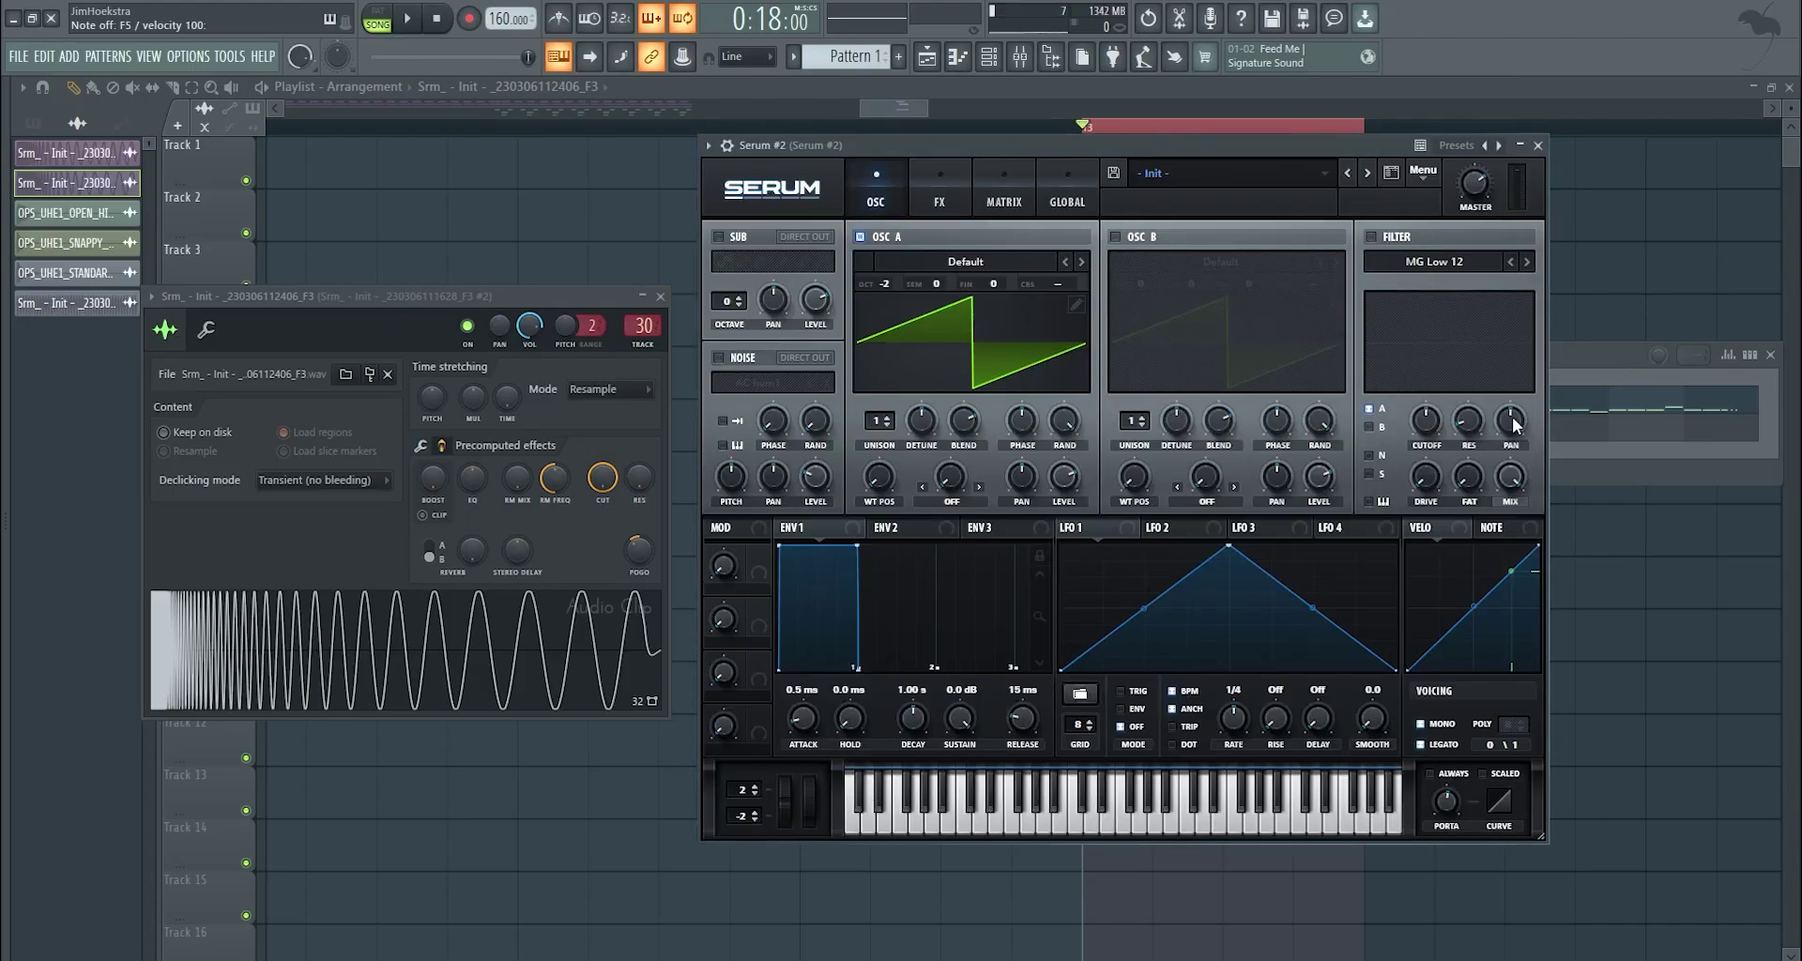
key("F6")
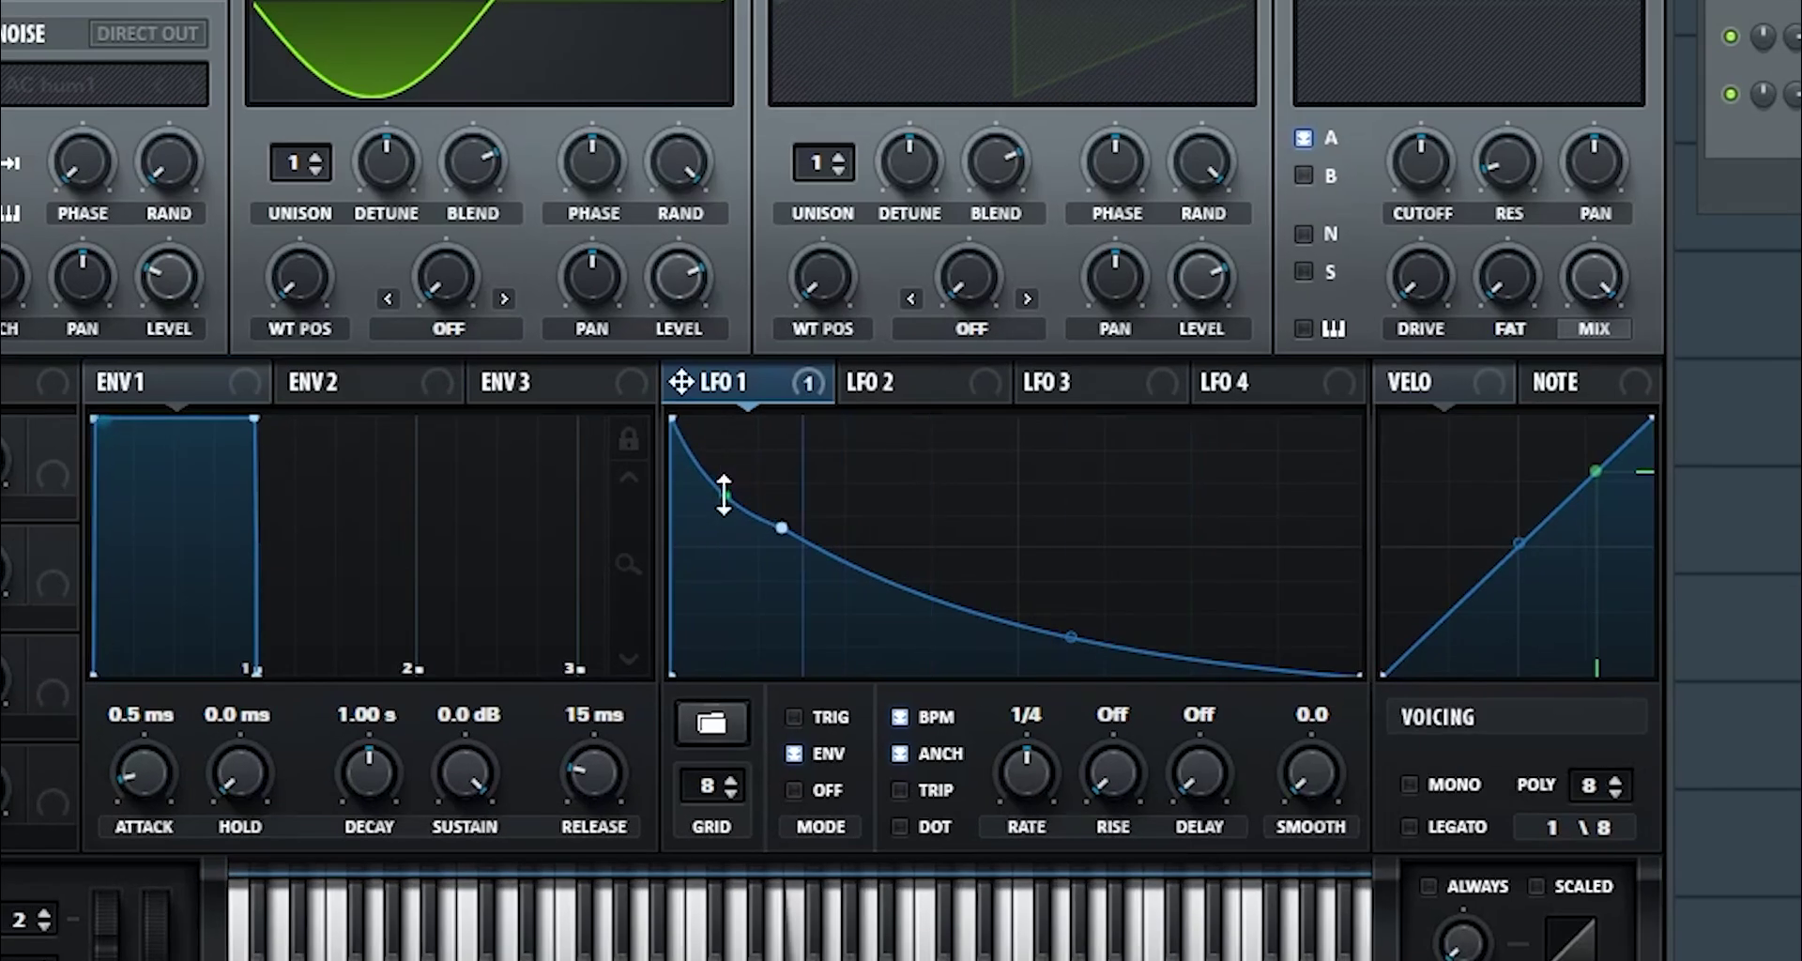
left_click_drag(1070, 638, 1078, 614)
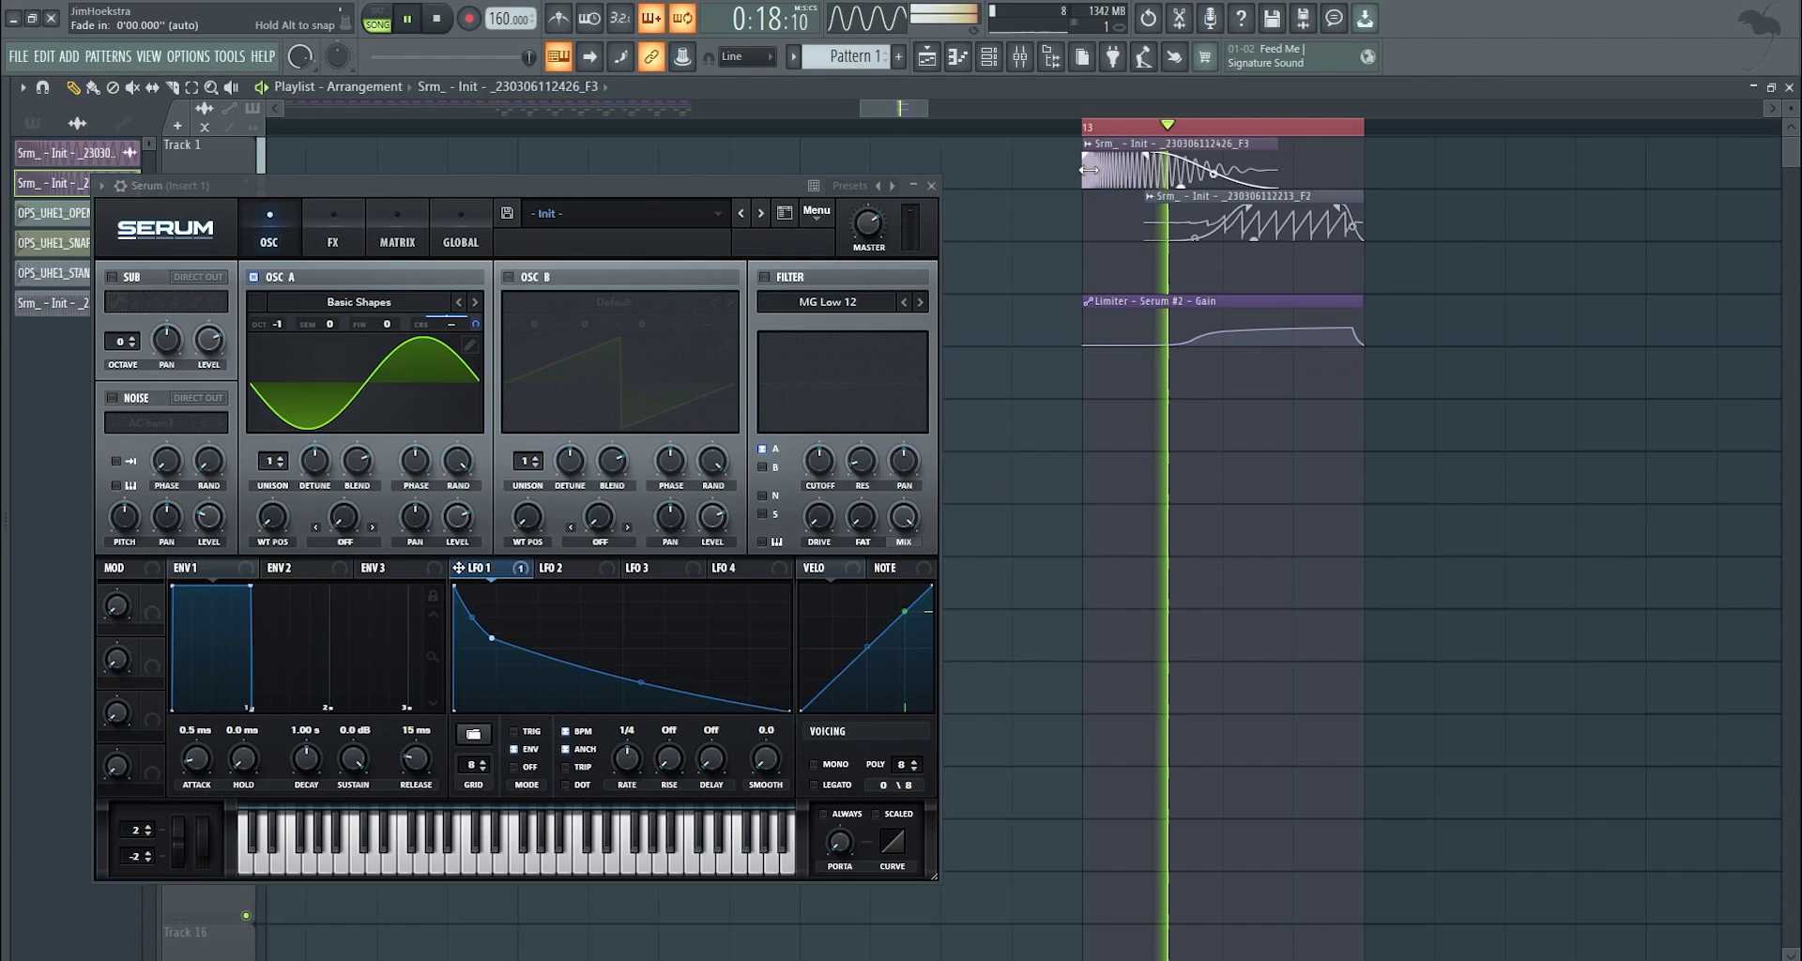
Open the re-rendered kick clip's channel settings and set its Pogo effect to -23%.
double_click(1089, 170)
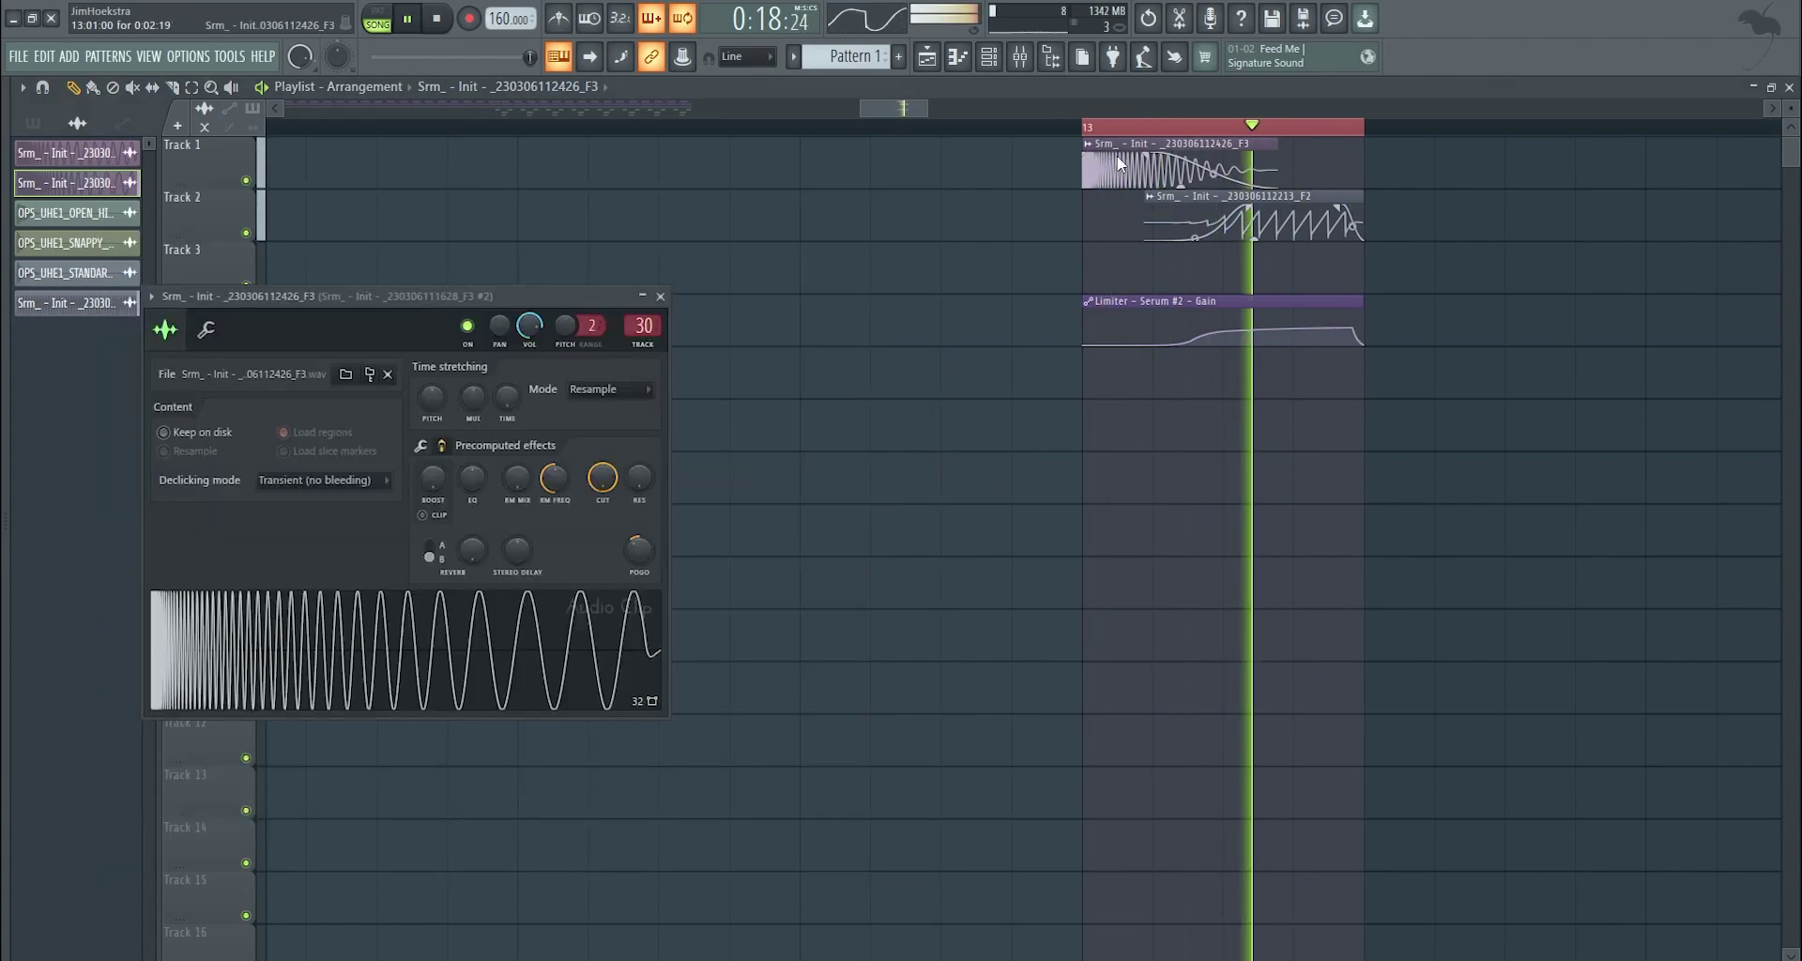
key("space")
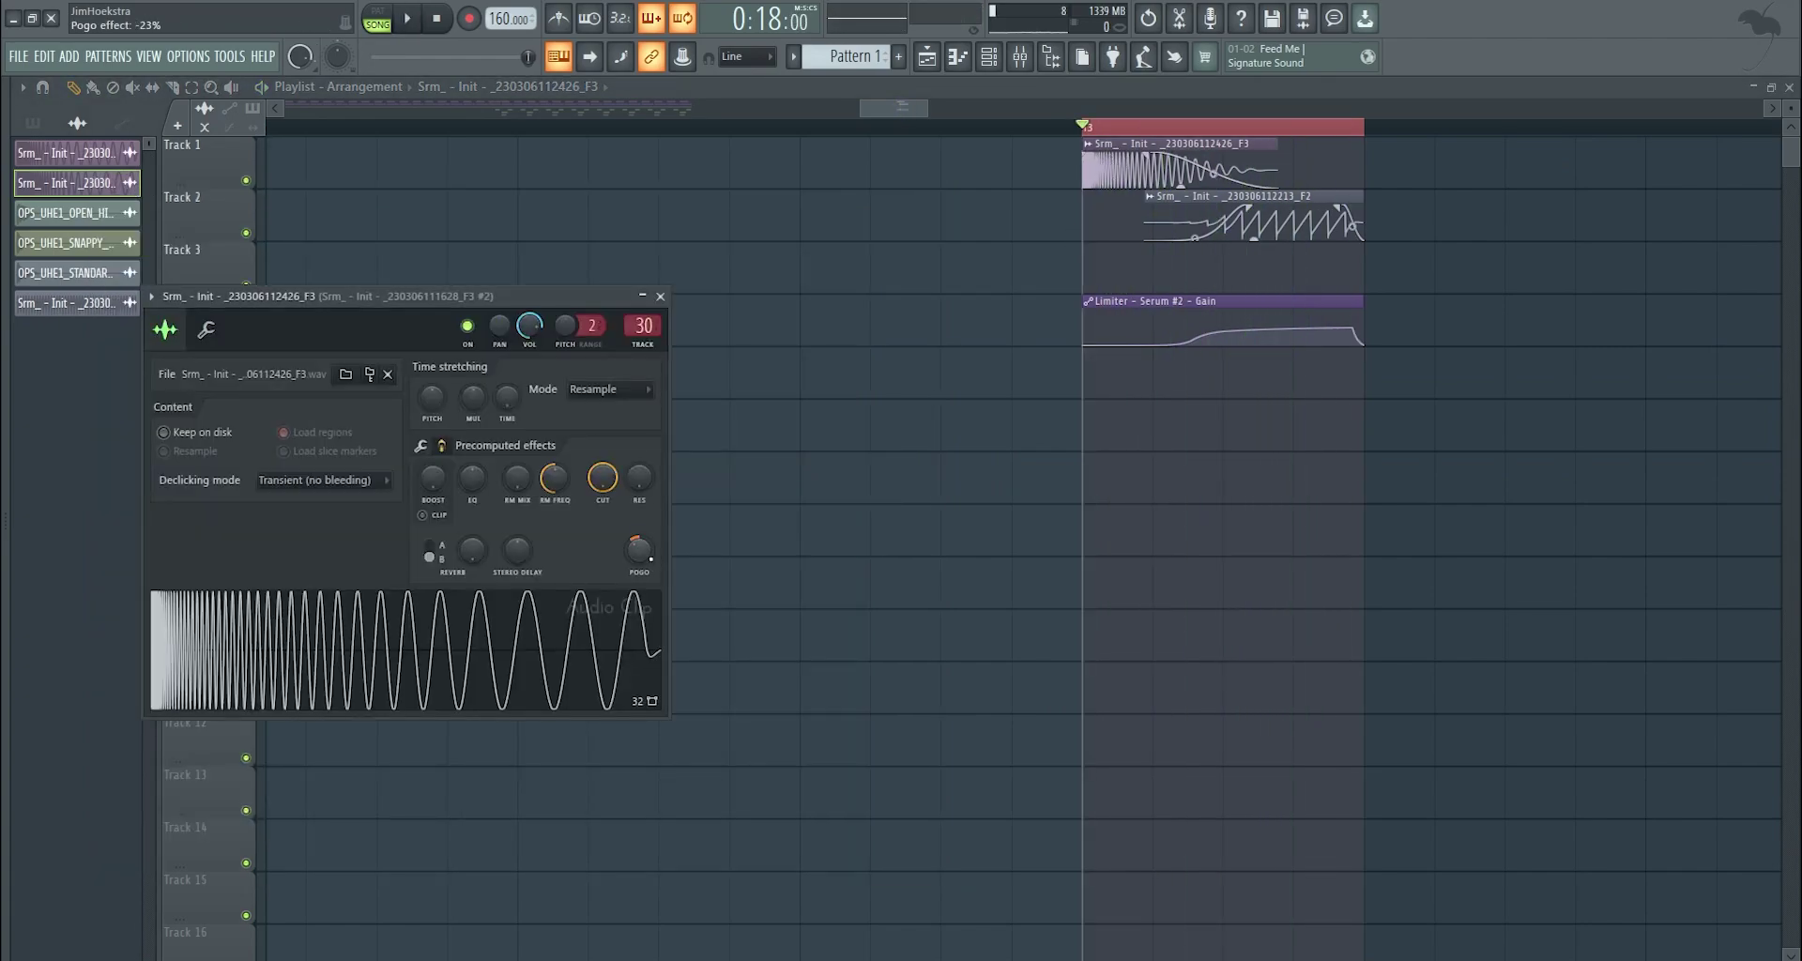
Load Vintage Chorus in slot 2 of bass track 32 and audition its presets up to Feedback Shaper.
left_click(1021, 59)
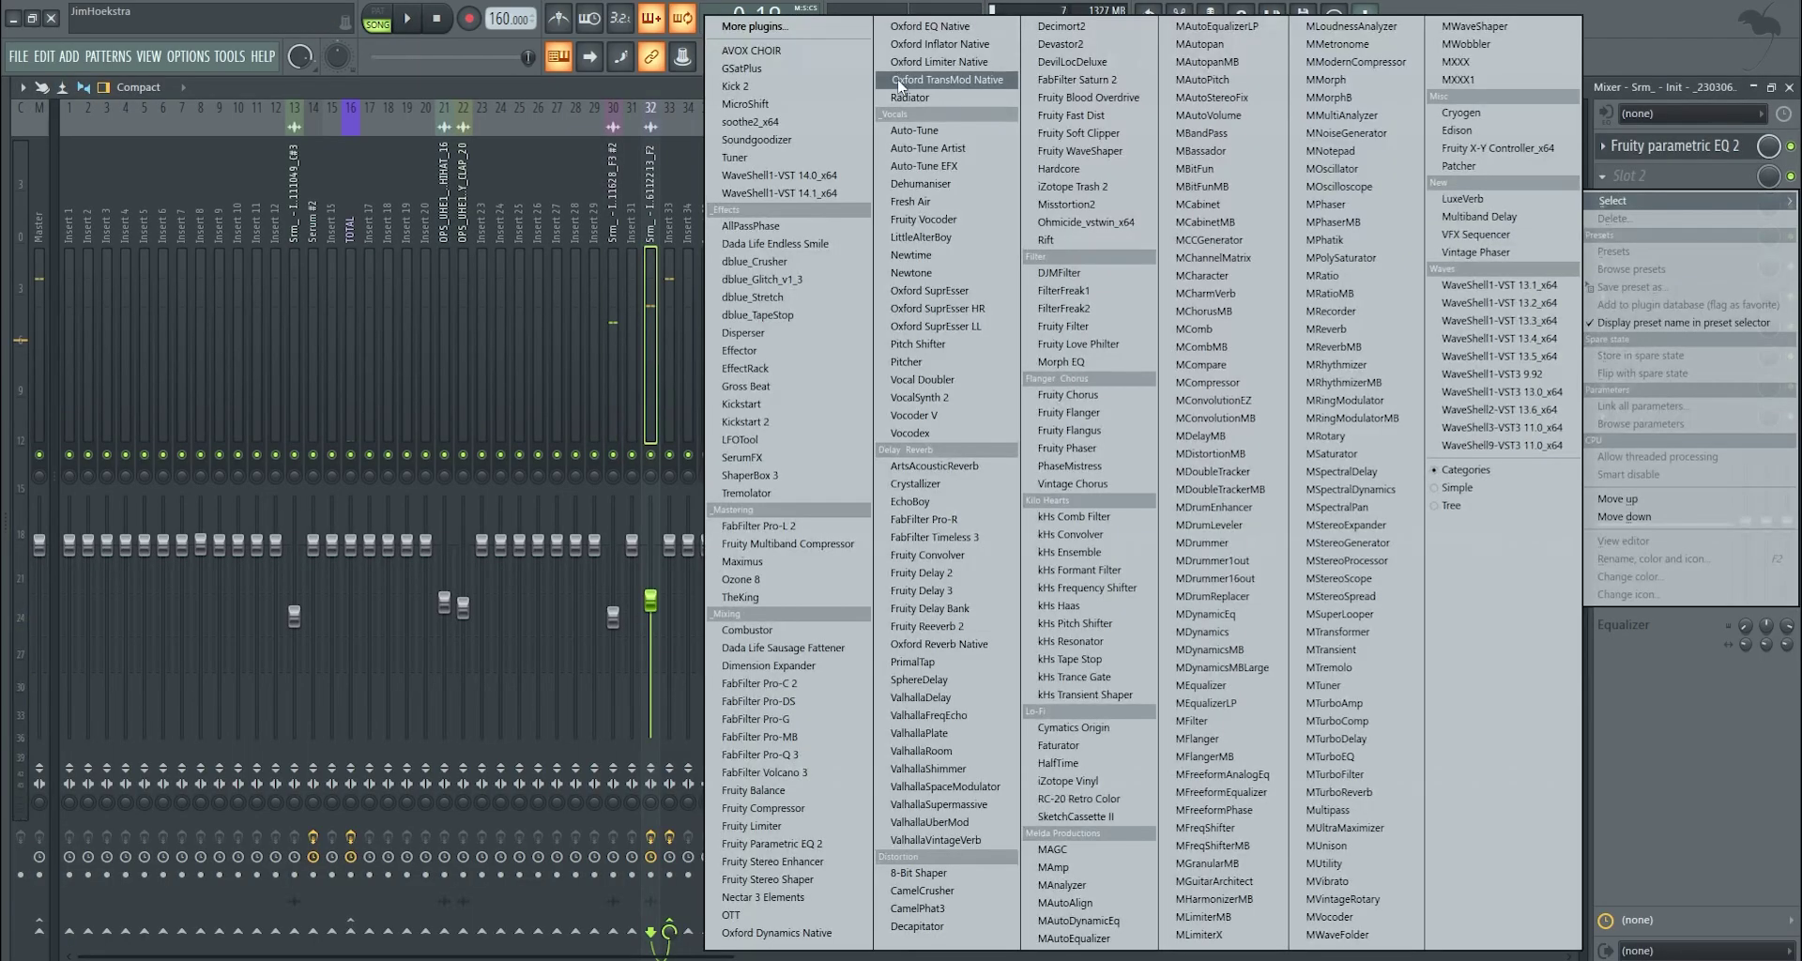
left_click(1080, 481)
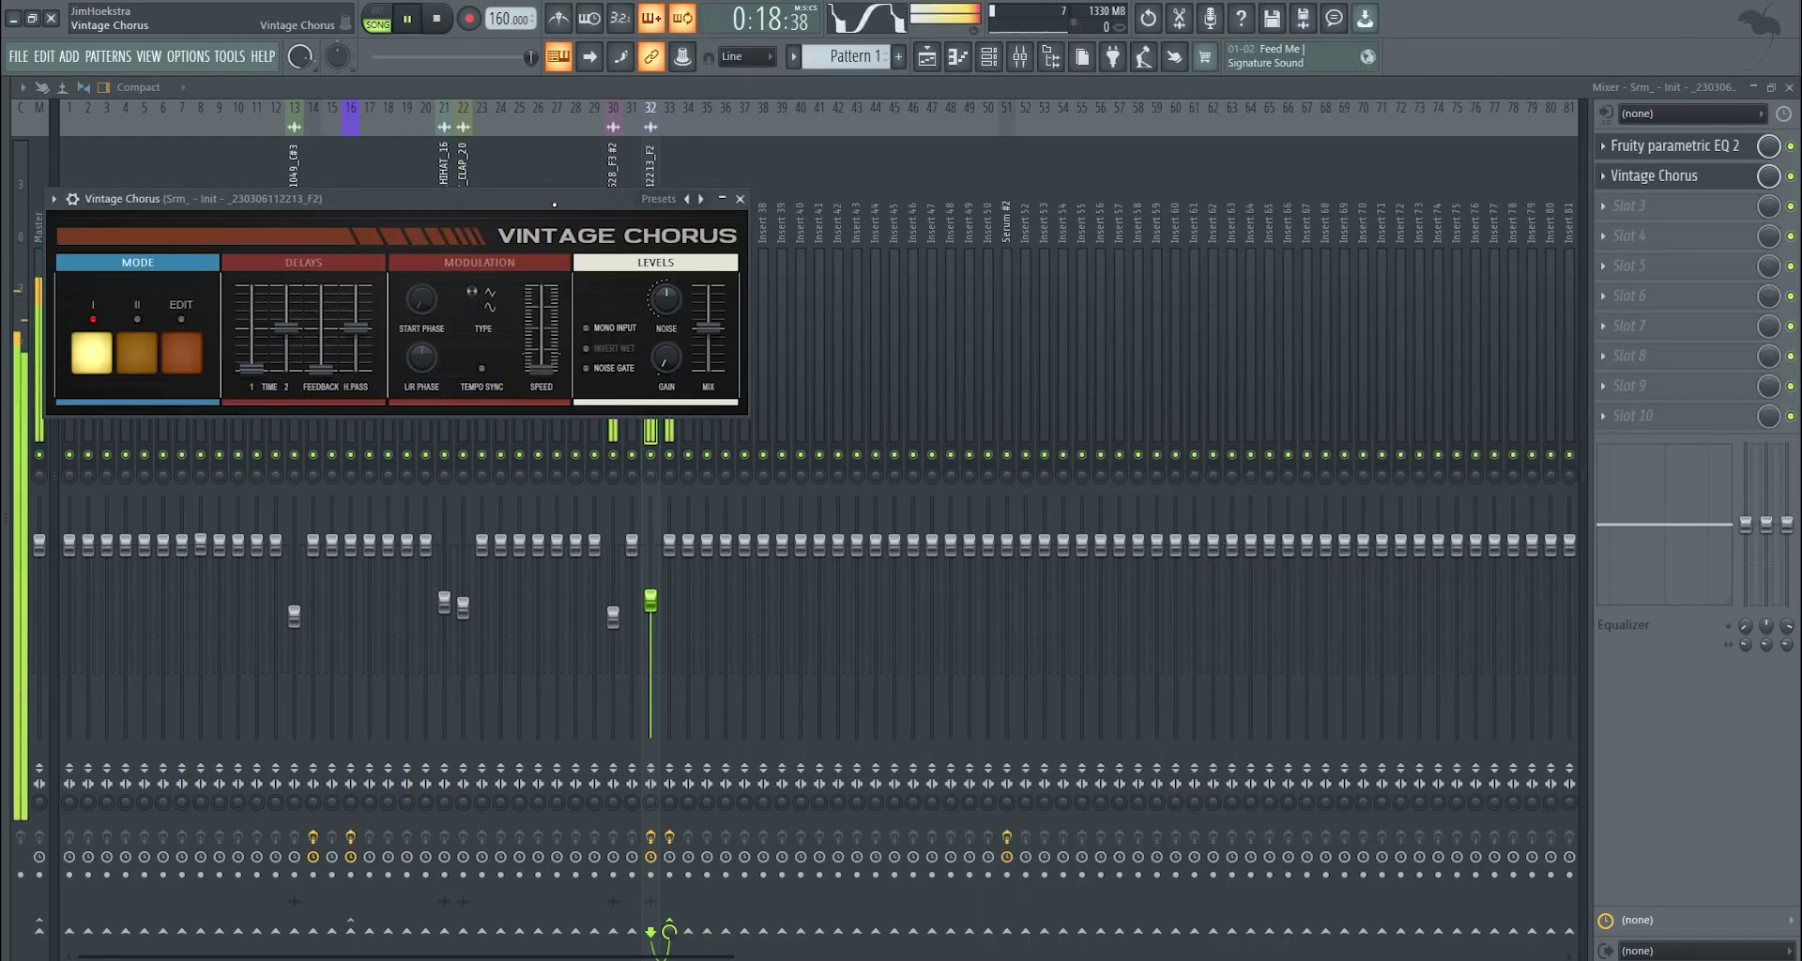
left_click_drag(234, 199, 725, 328)
left_click(1156, 328)
left_click(1191, 328)
key("space")
left_click(1190, 329)
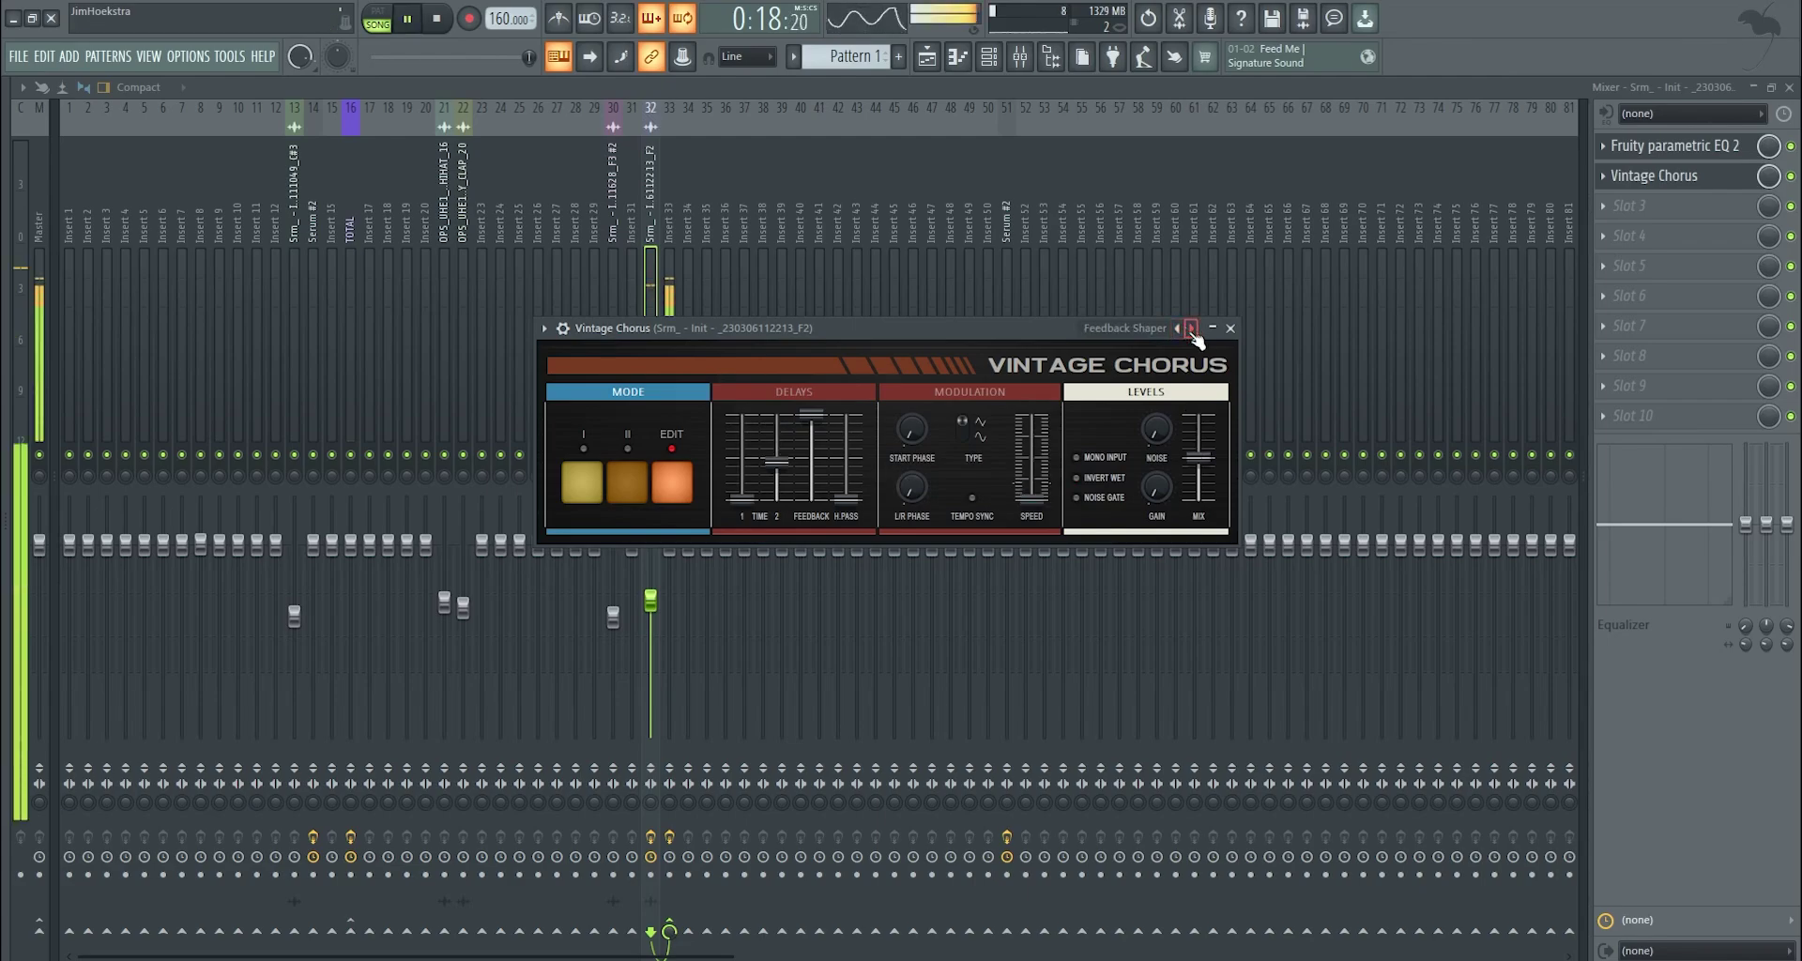
left_click(1231, 328)
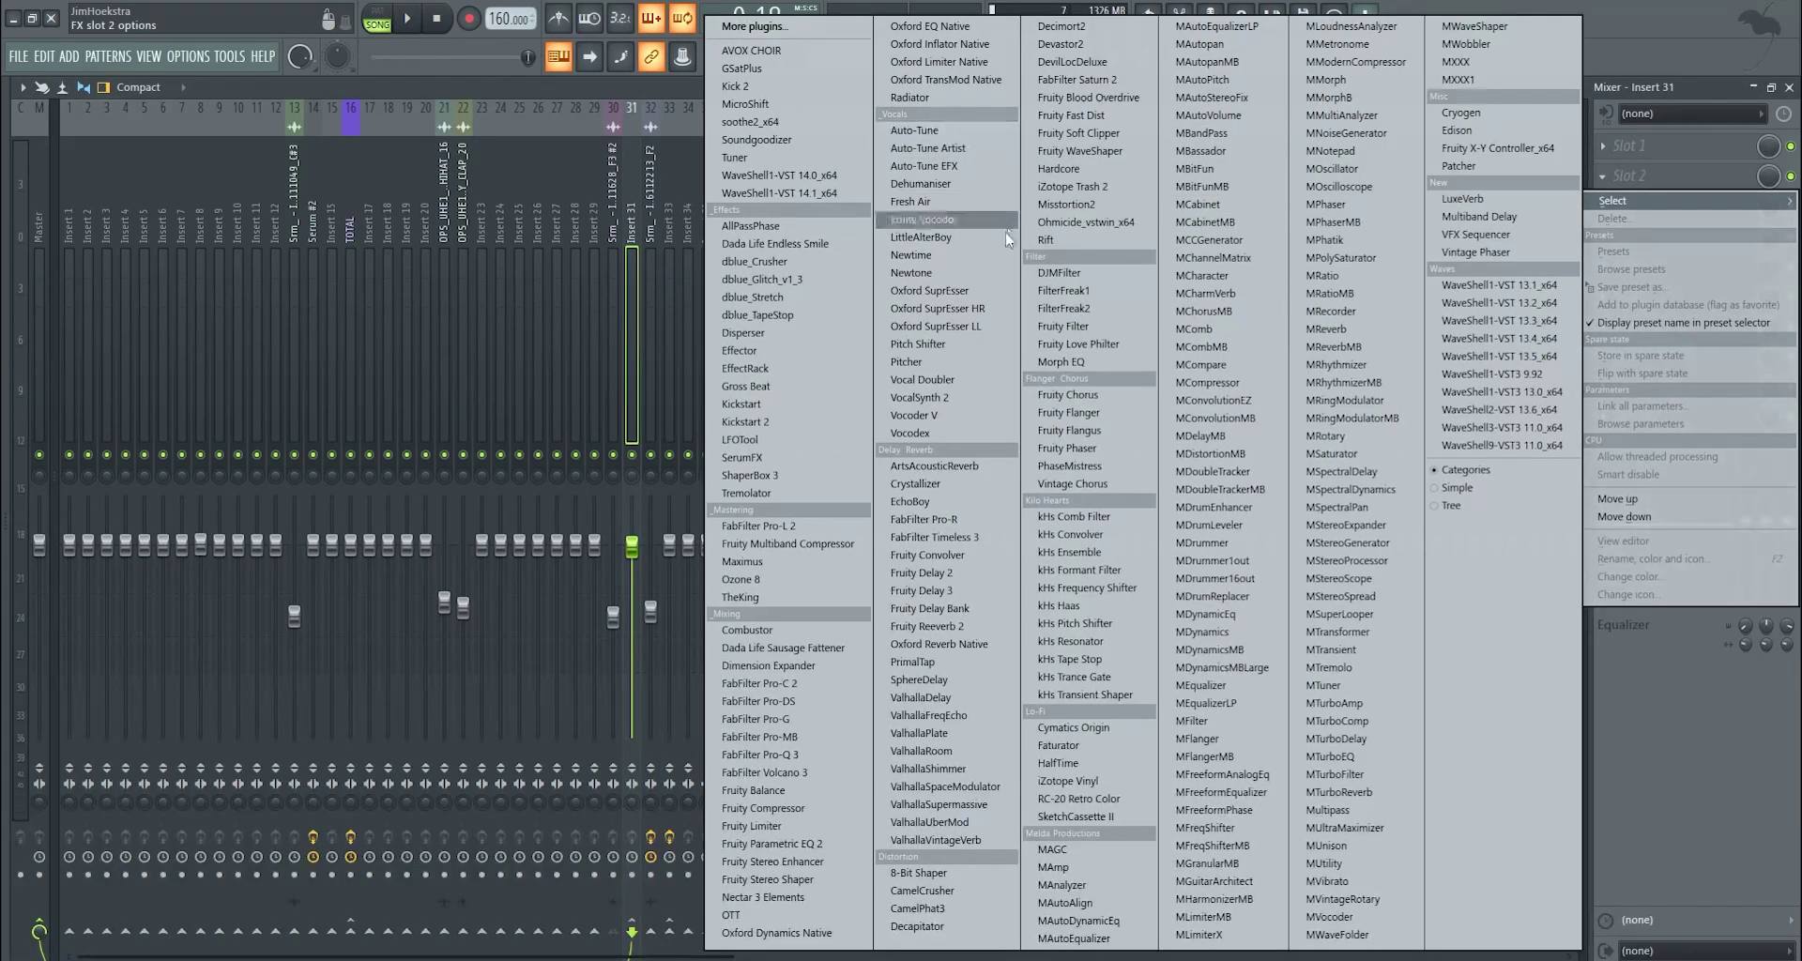
Build a reverb chain on Insert 31 with ValhallaRoom, OTT and Fruity parametric EQ 2, lowering the predelay and changing EQ band 1's type and order.
left_click(966, 753)
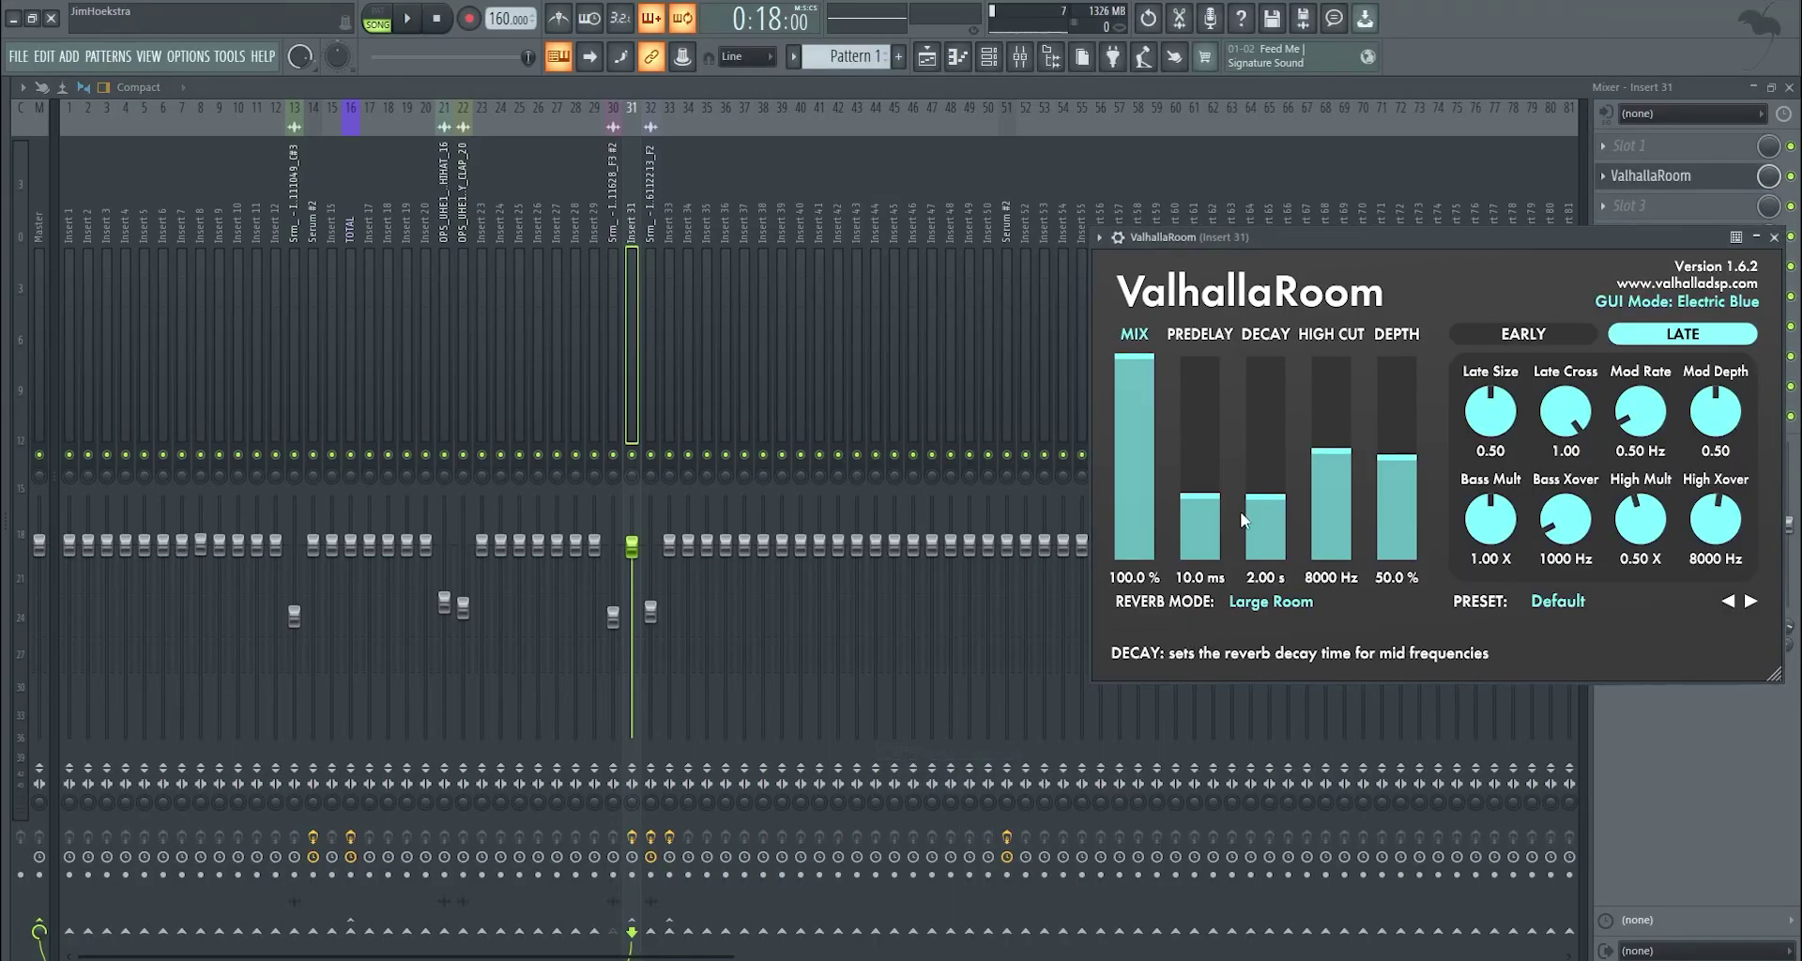
left_click(1633, 235)
mouse_move(1613, 260)
left_click(732, 915)
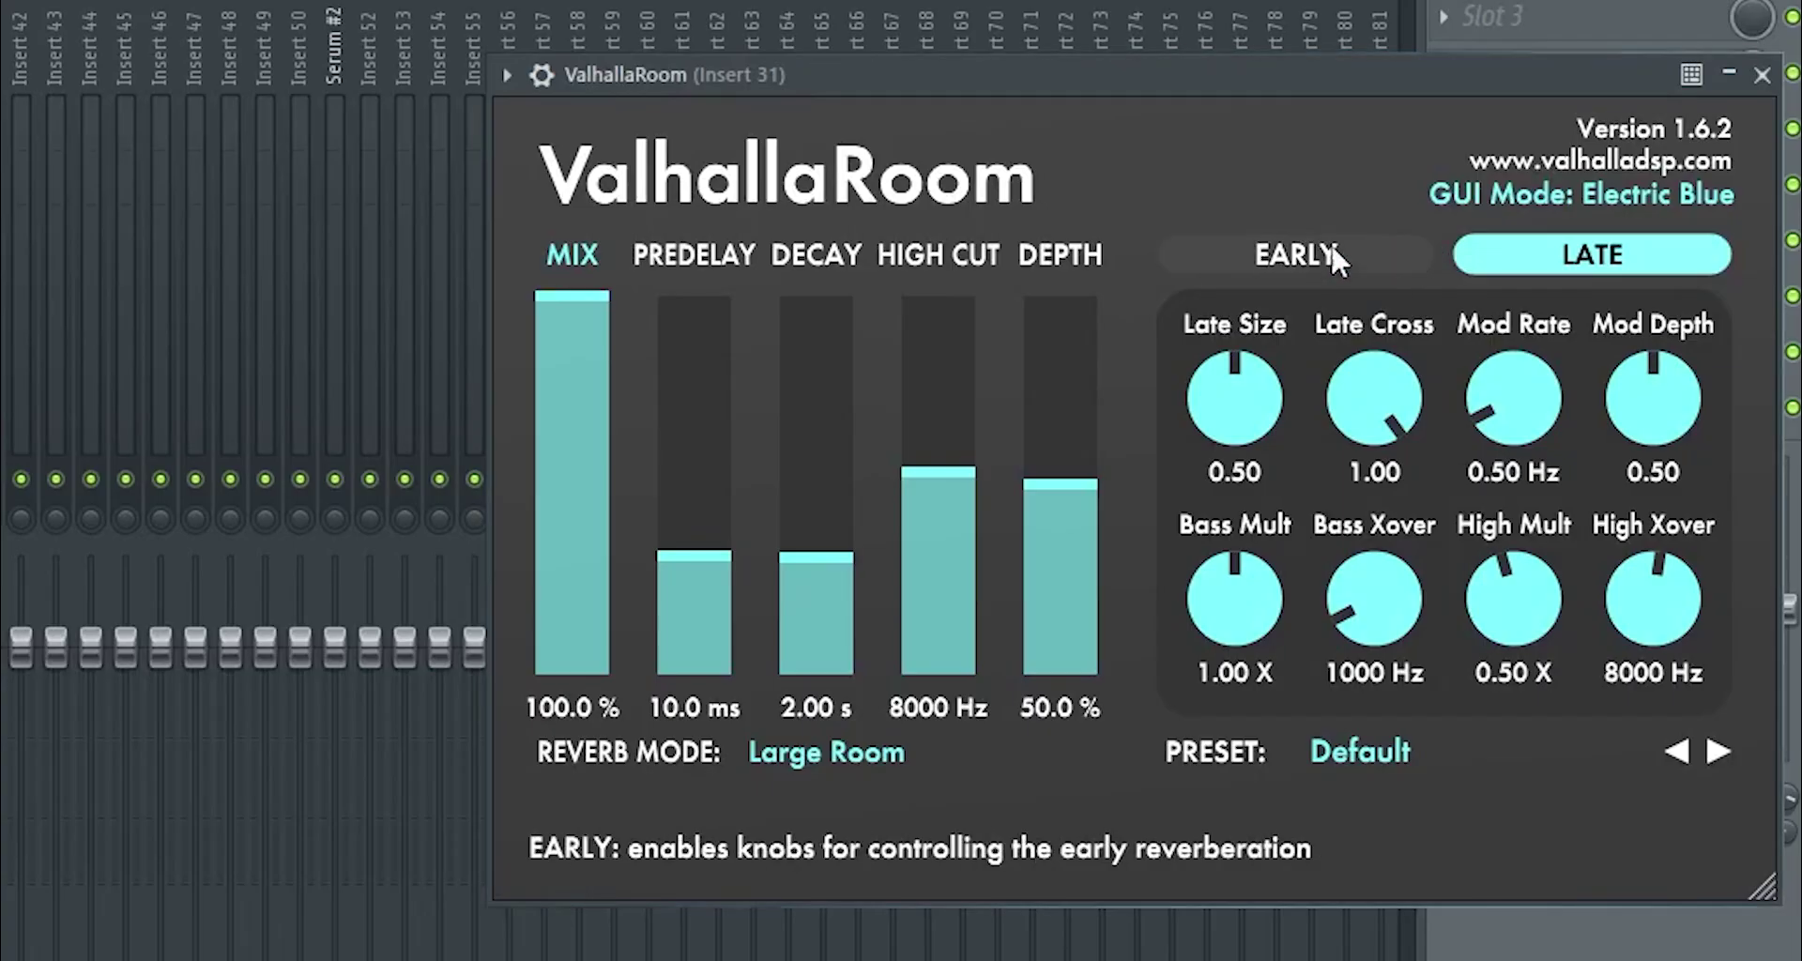
left_click_drag(699, 563, 734, 733)
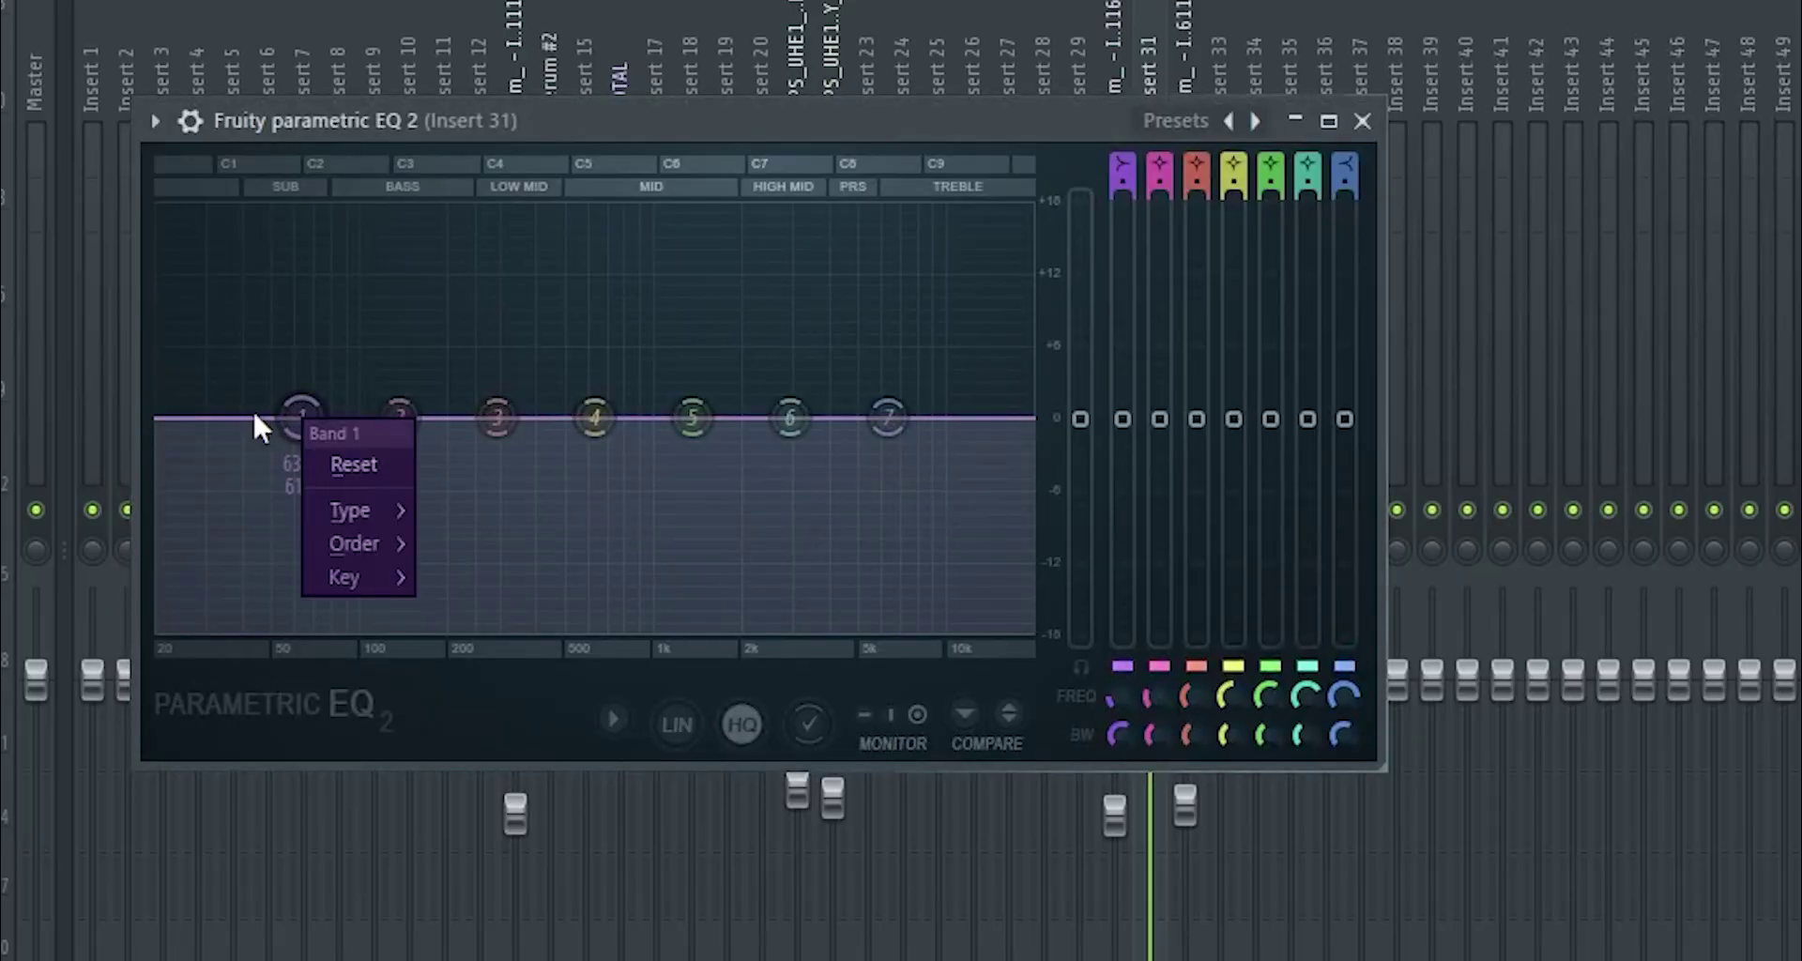
left_click(469, 573)
left_click(479, 544)
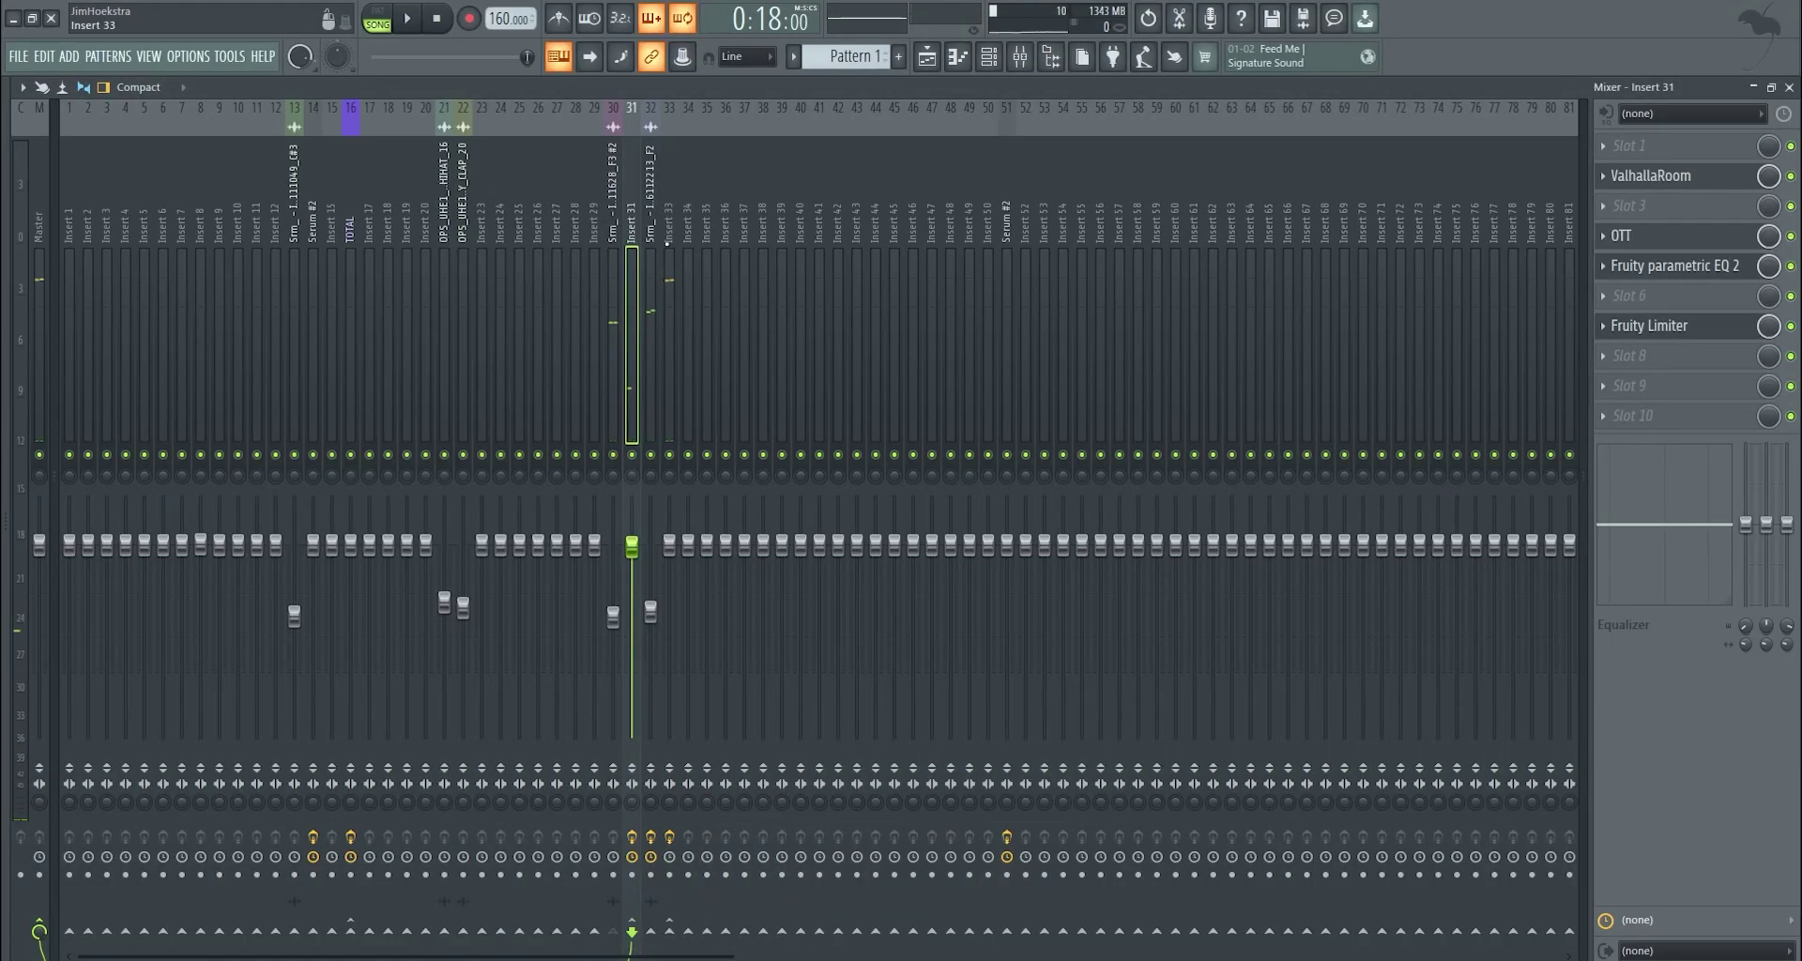
Send bass track 32 and kick track 30 to reverb Insert 31 and audition the result.
left_click(651, 648)
key("space")
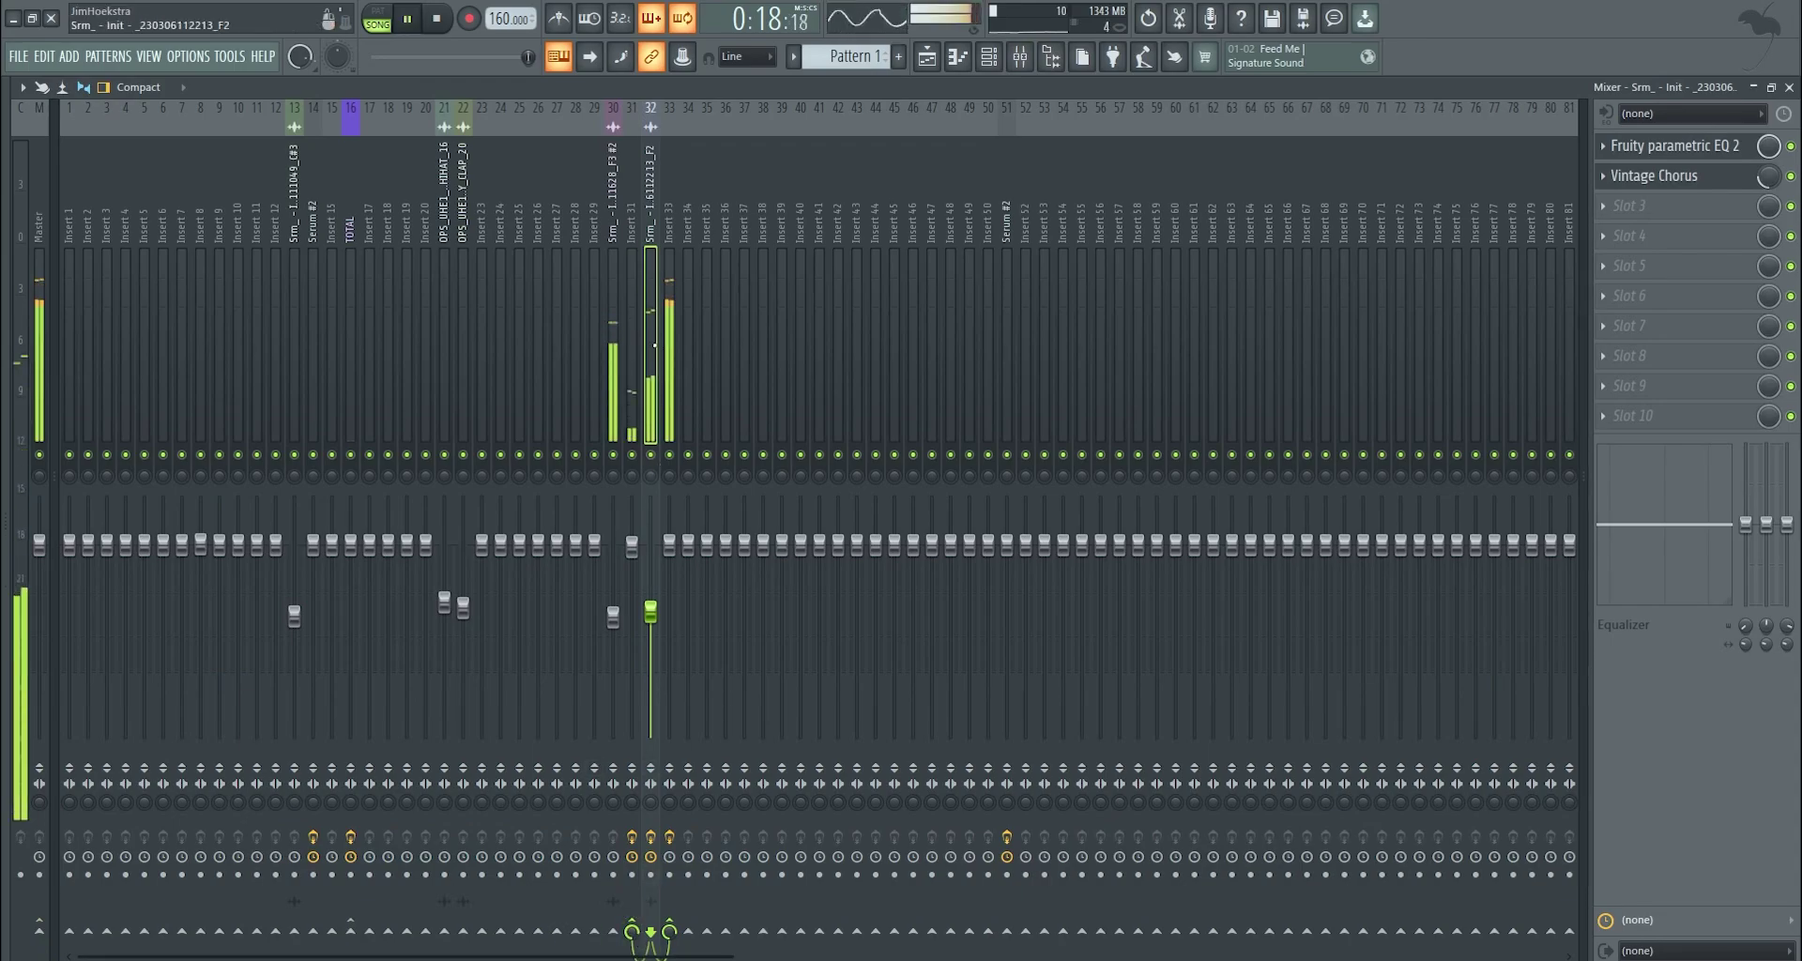
key("Left")
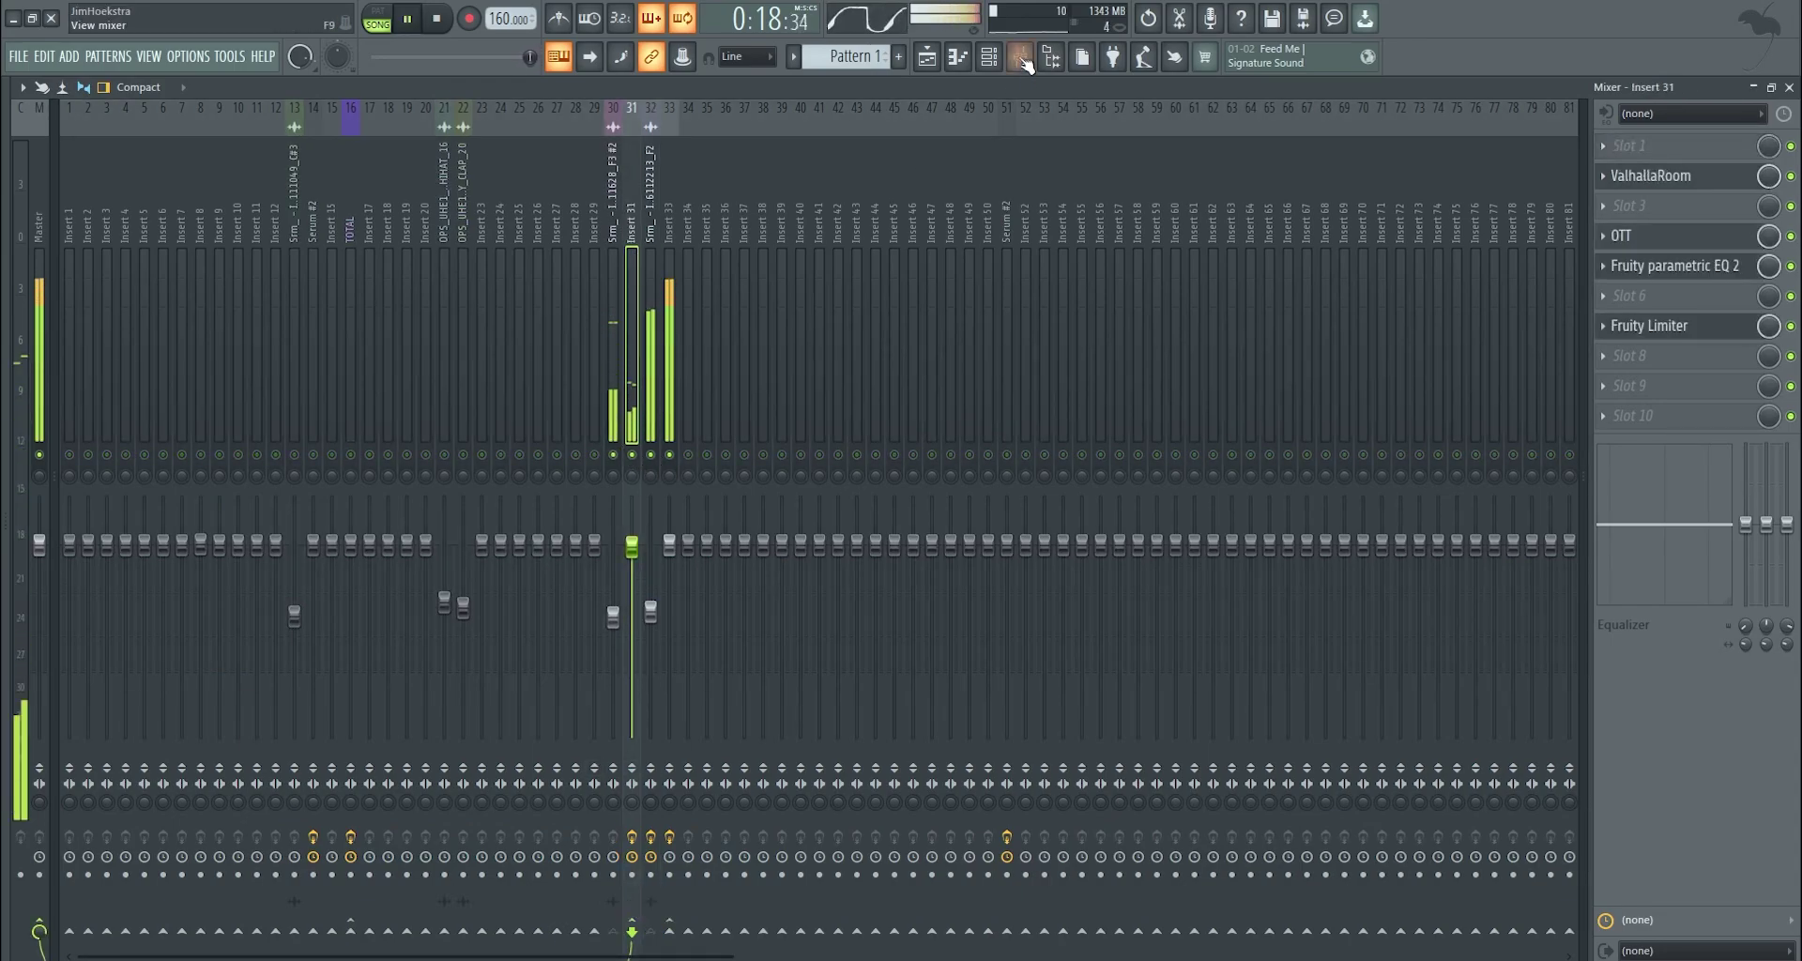
key("space")
key("Left")
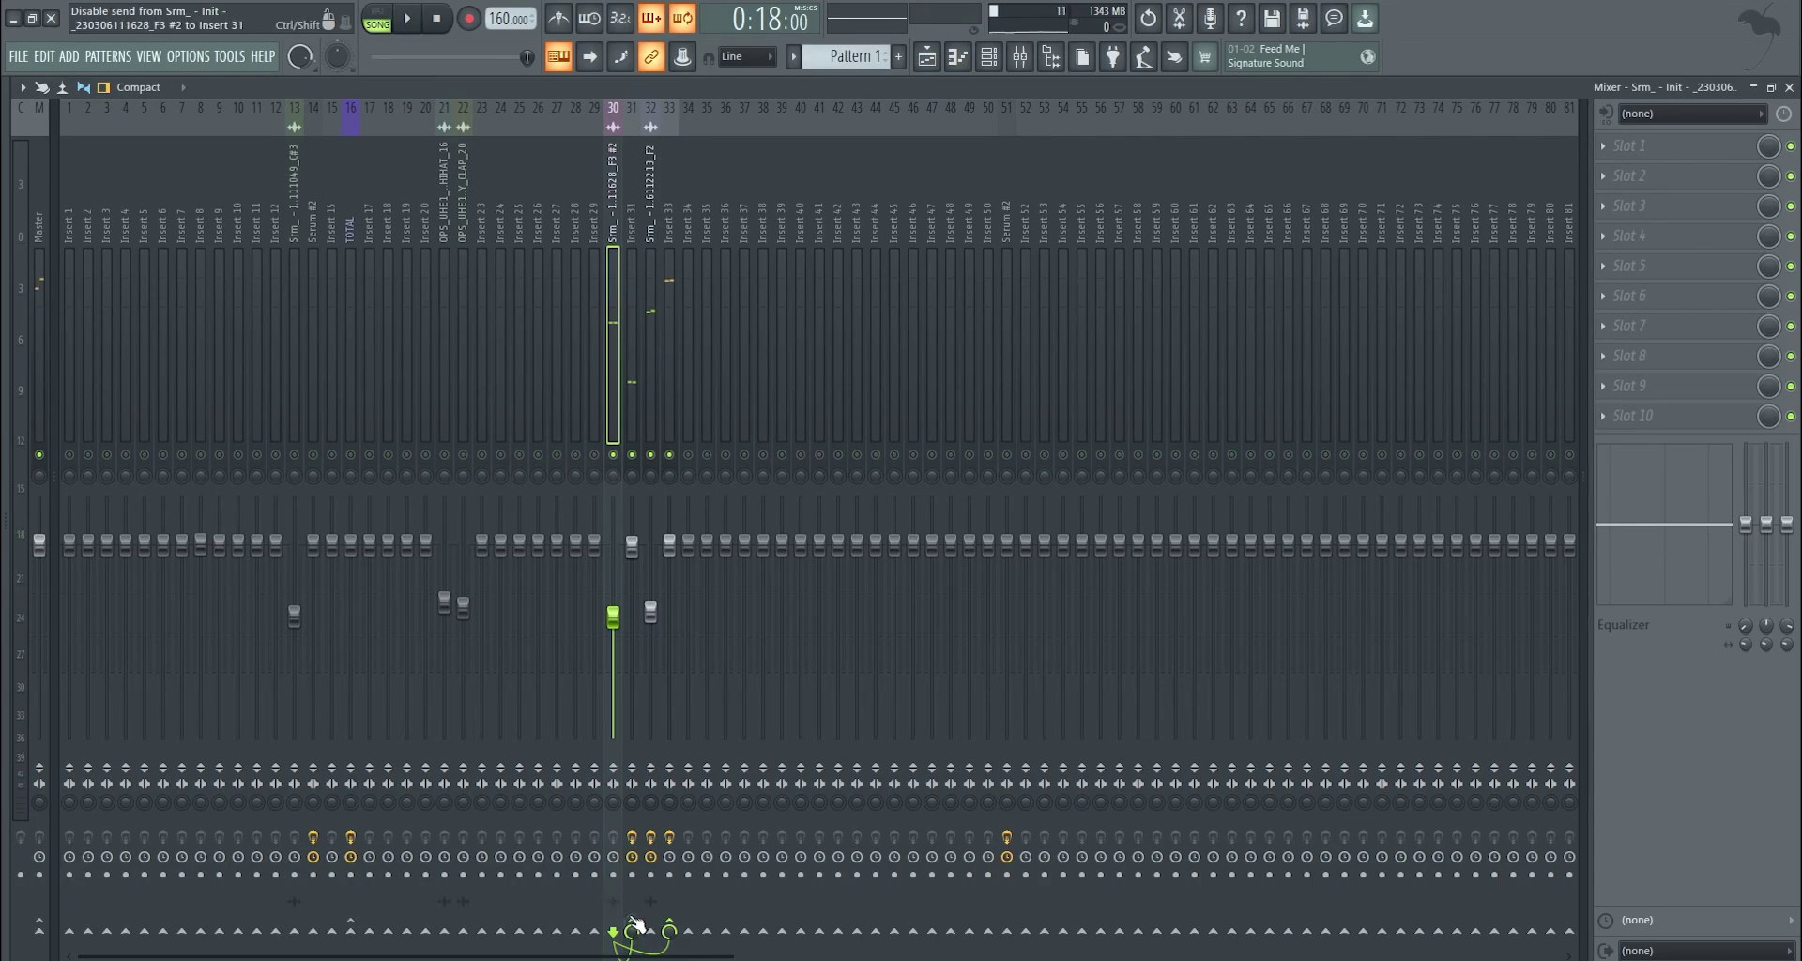
key("space")
On bass track 32, set the Vintage Chorus mix level to 35% and load Fruity Chorus in slot 3.
key("Right")
key("Right")
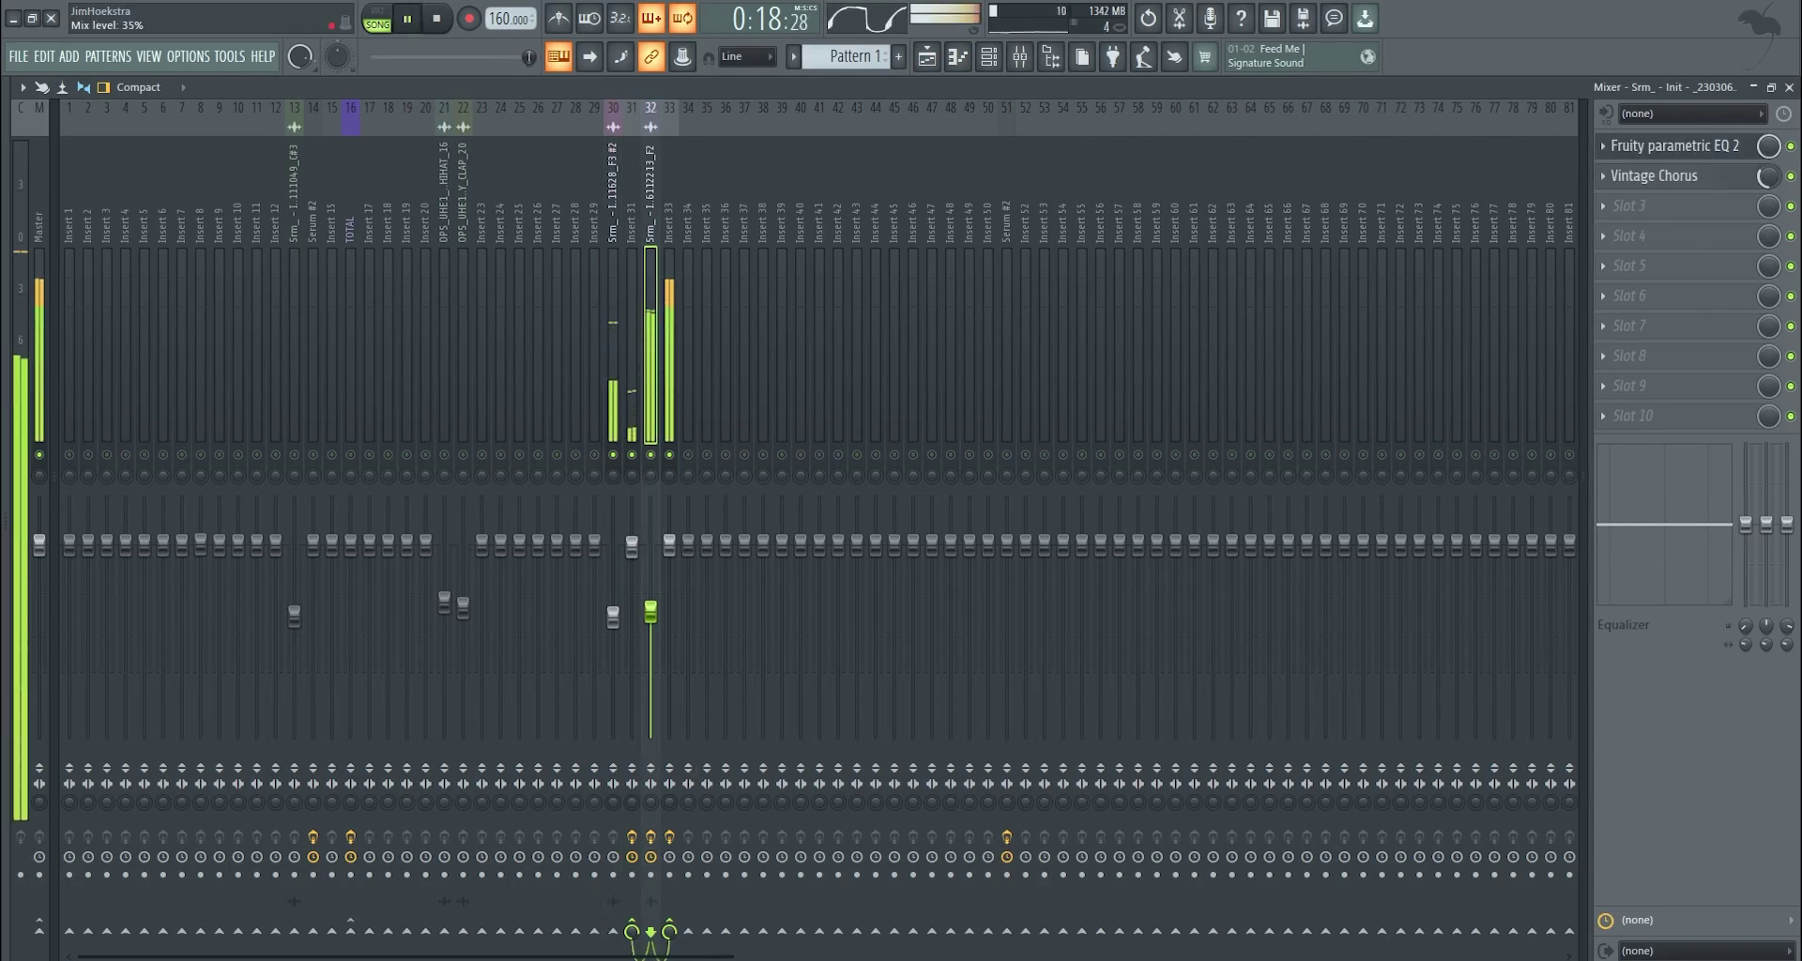
key("space")
left_click(1603, 207)
mouse_move(1613, 230)
left_click(1087, 414)
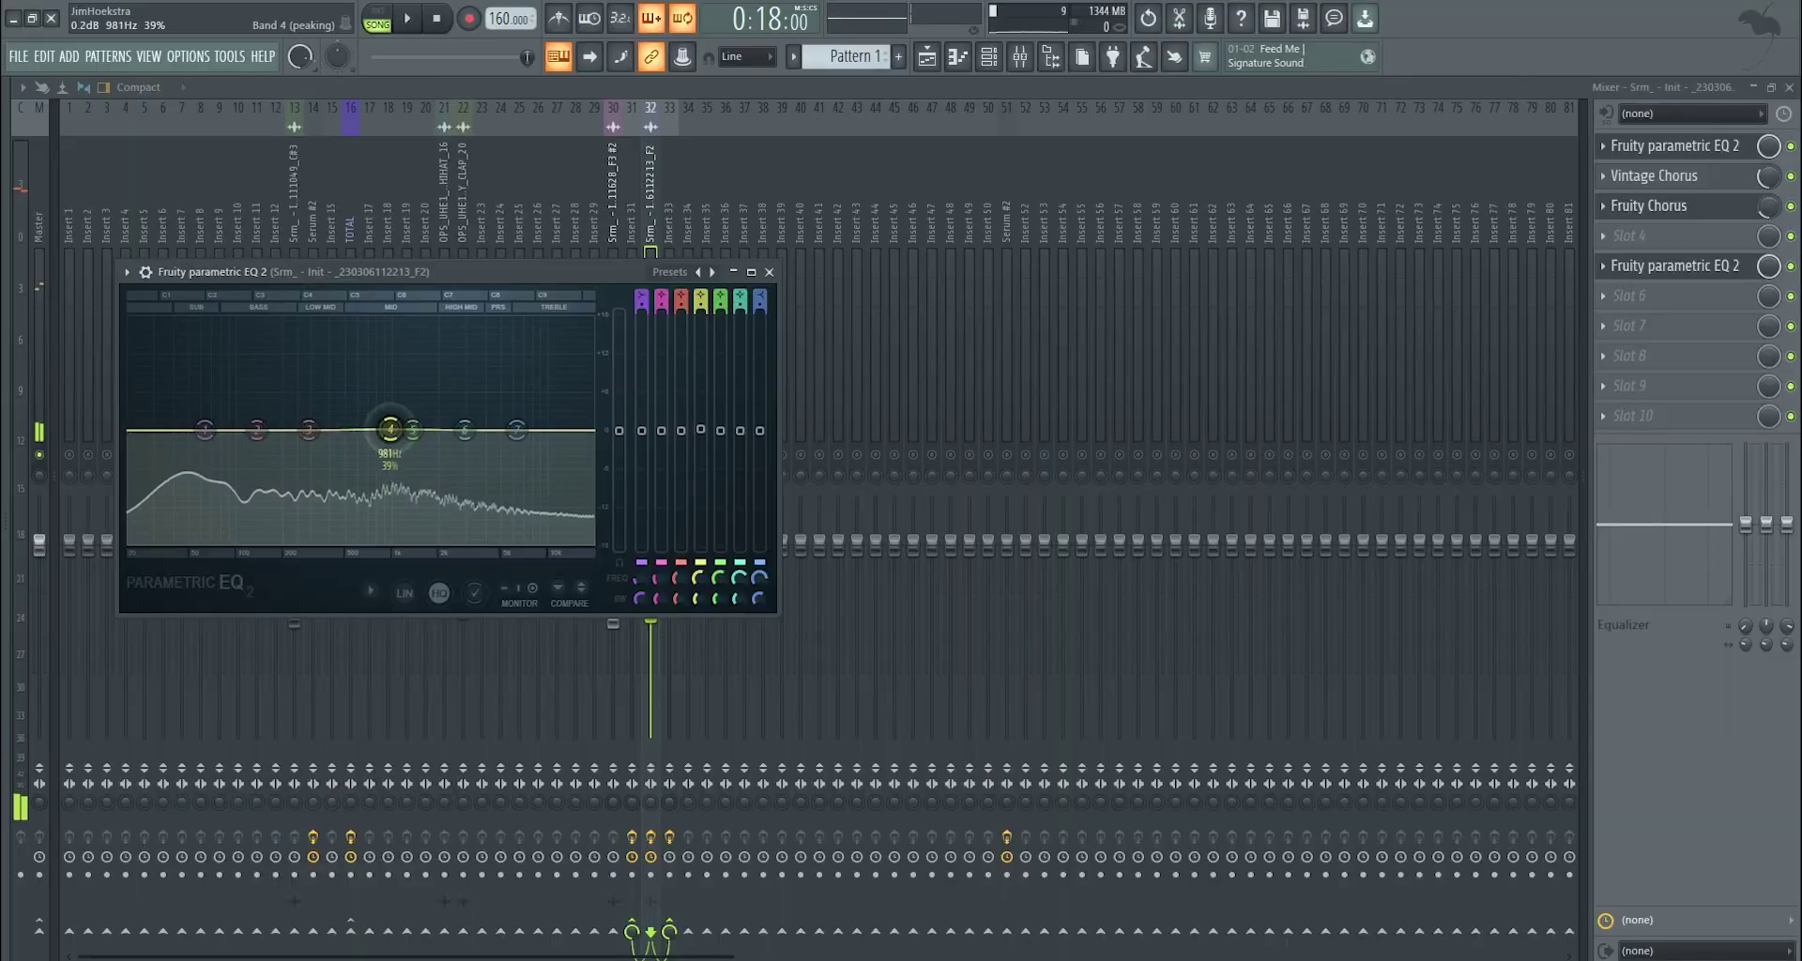
Create an automation clip for the band 4 level of the bass track's slot 5 EQ and raise it where the bass comes in.
right_click(1455, 459)
left_click(809, 564)
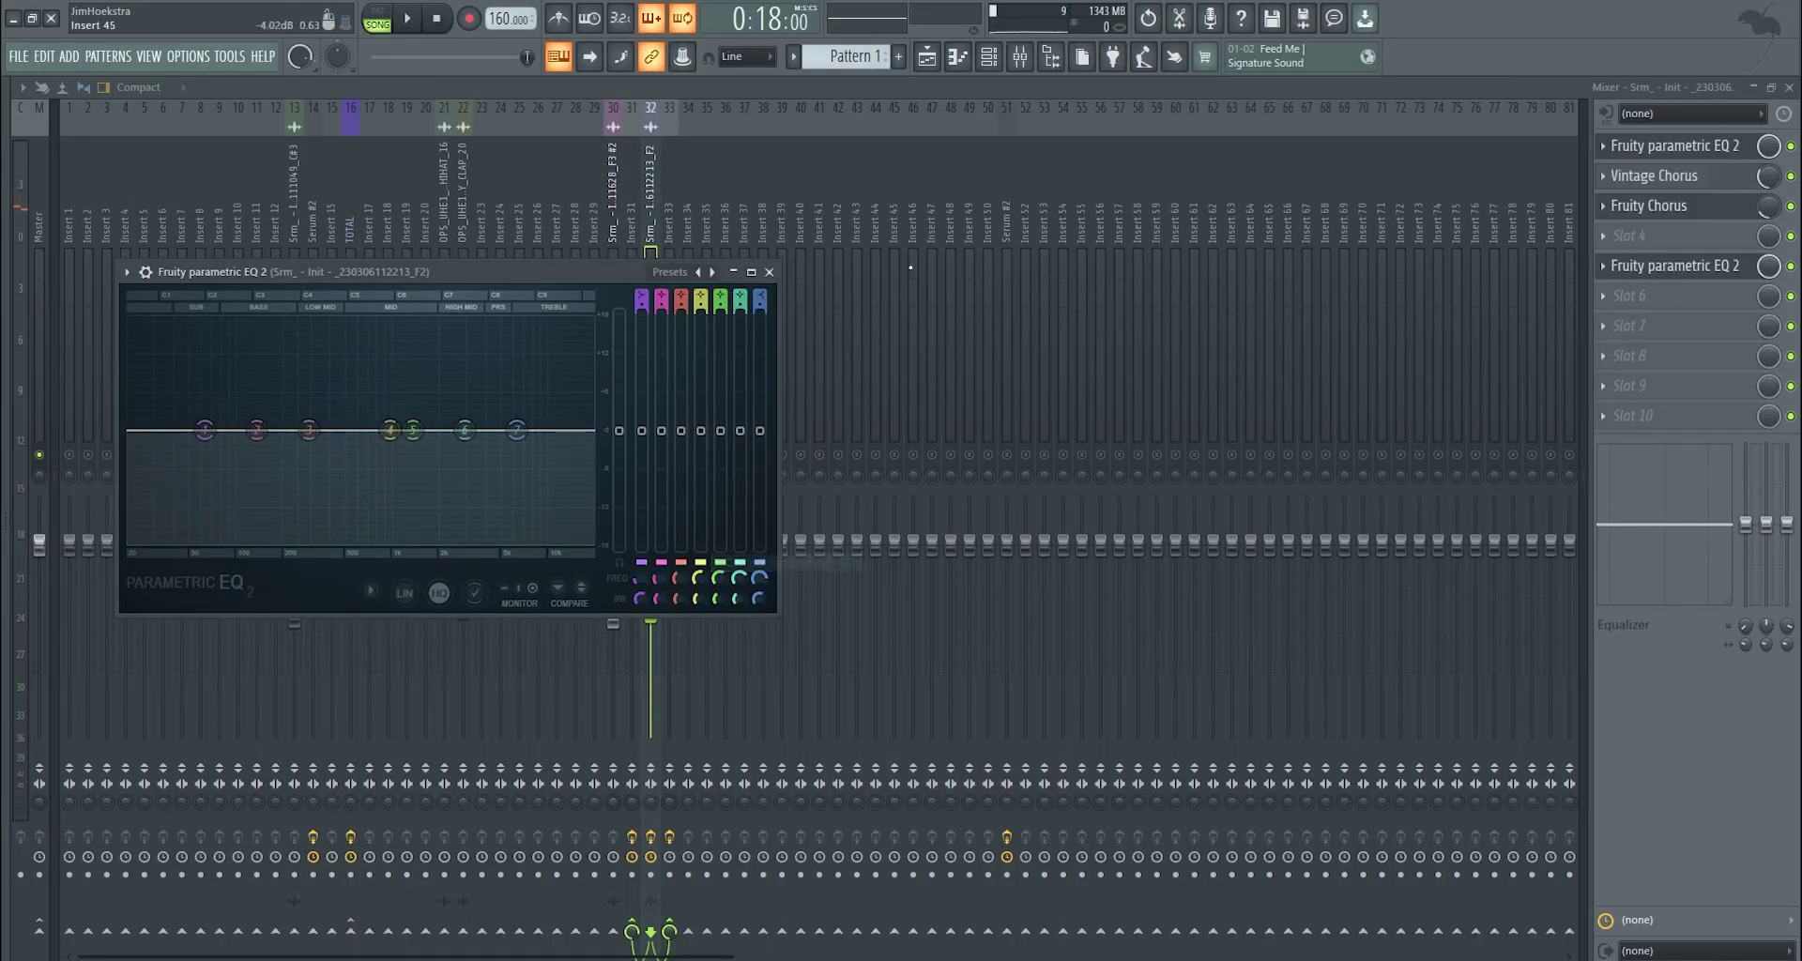
left_click(930, 62)
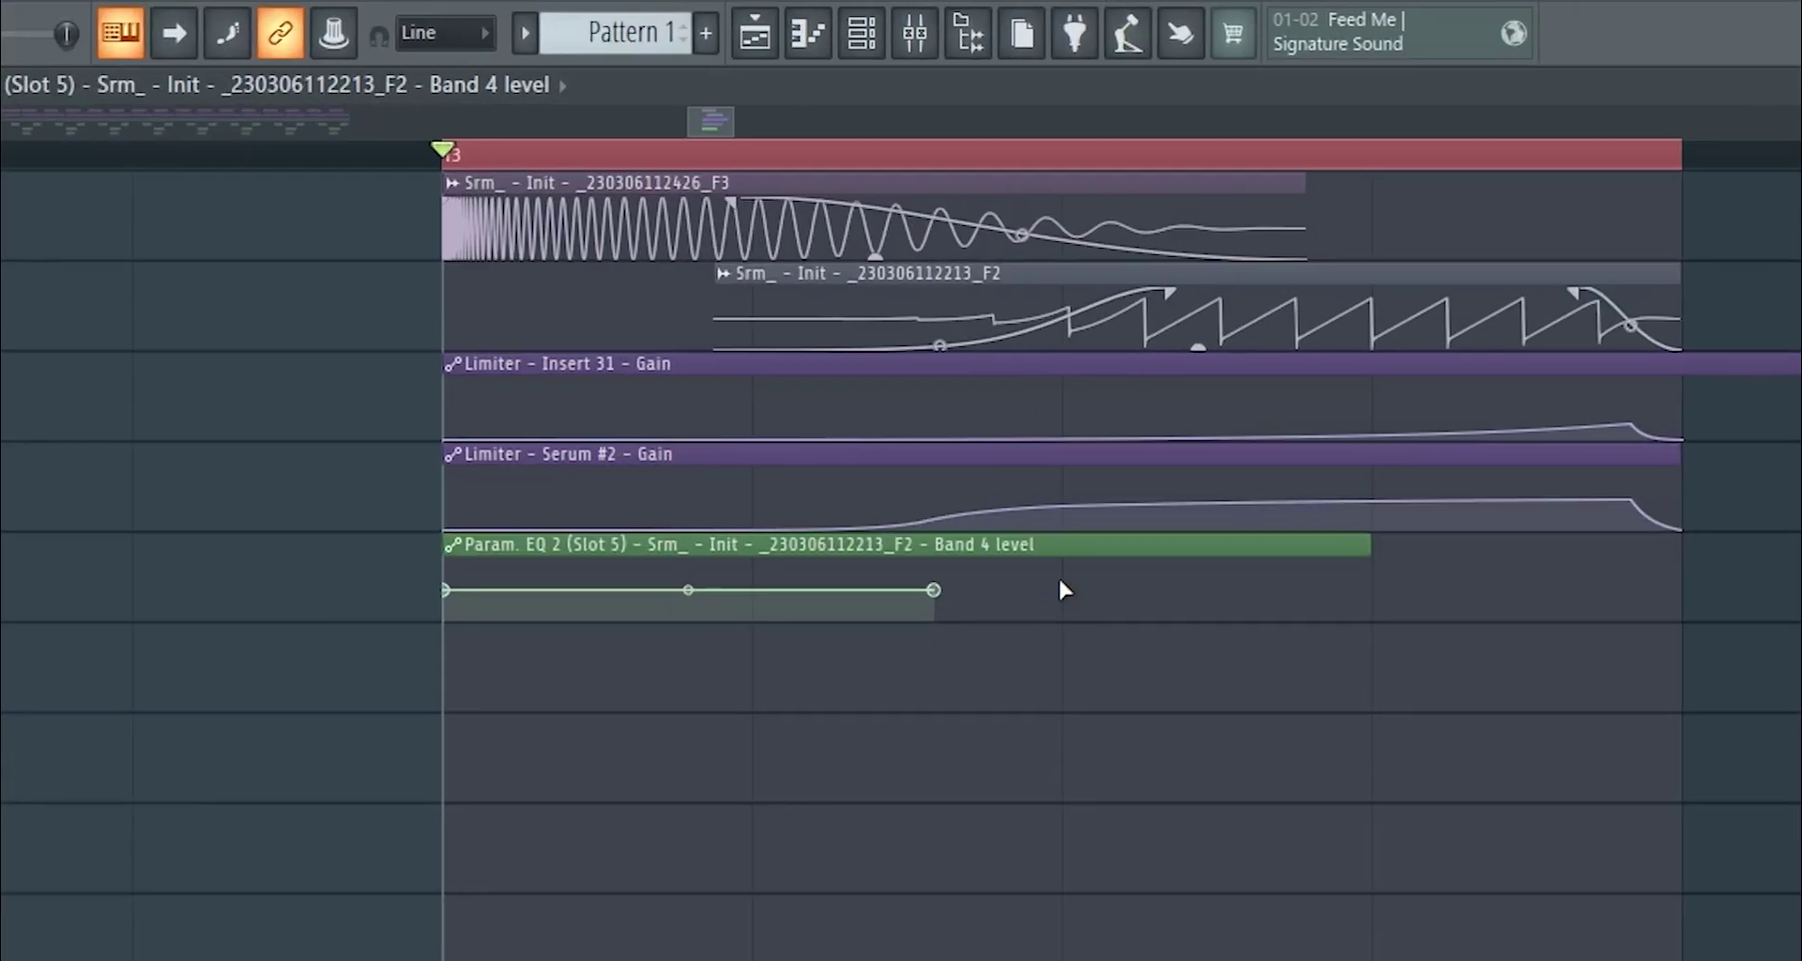
left_click_drag(1105, 380, 1105, 373)
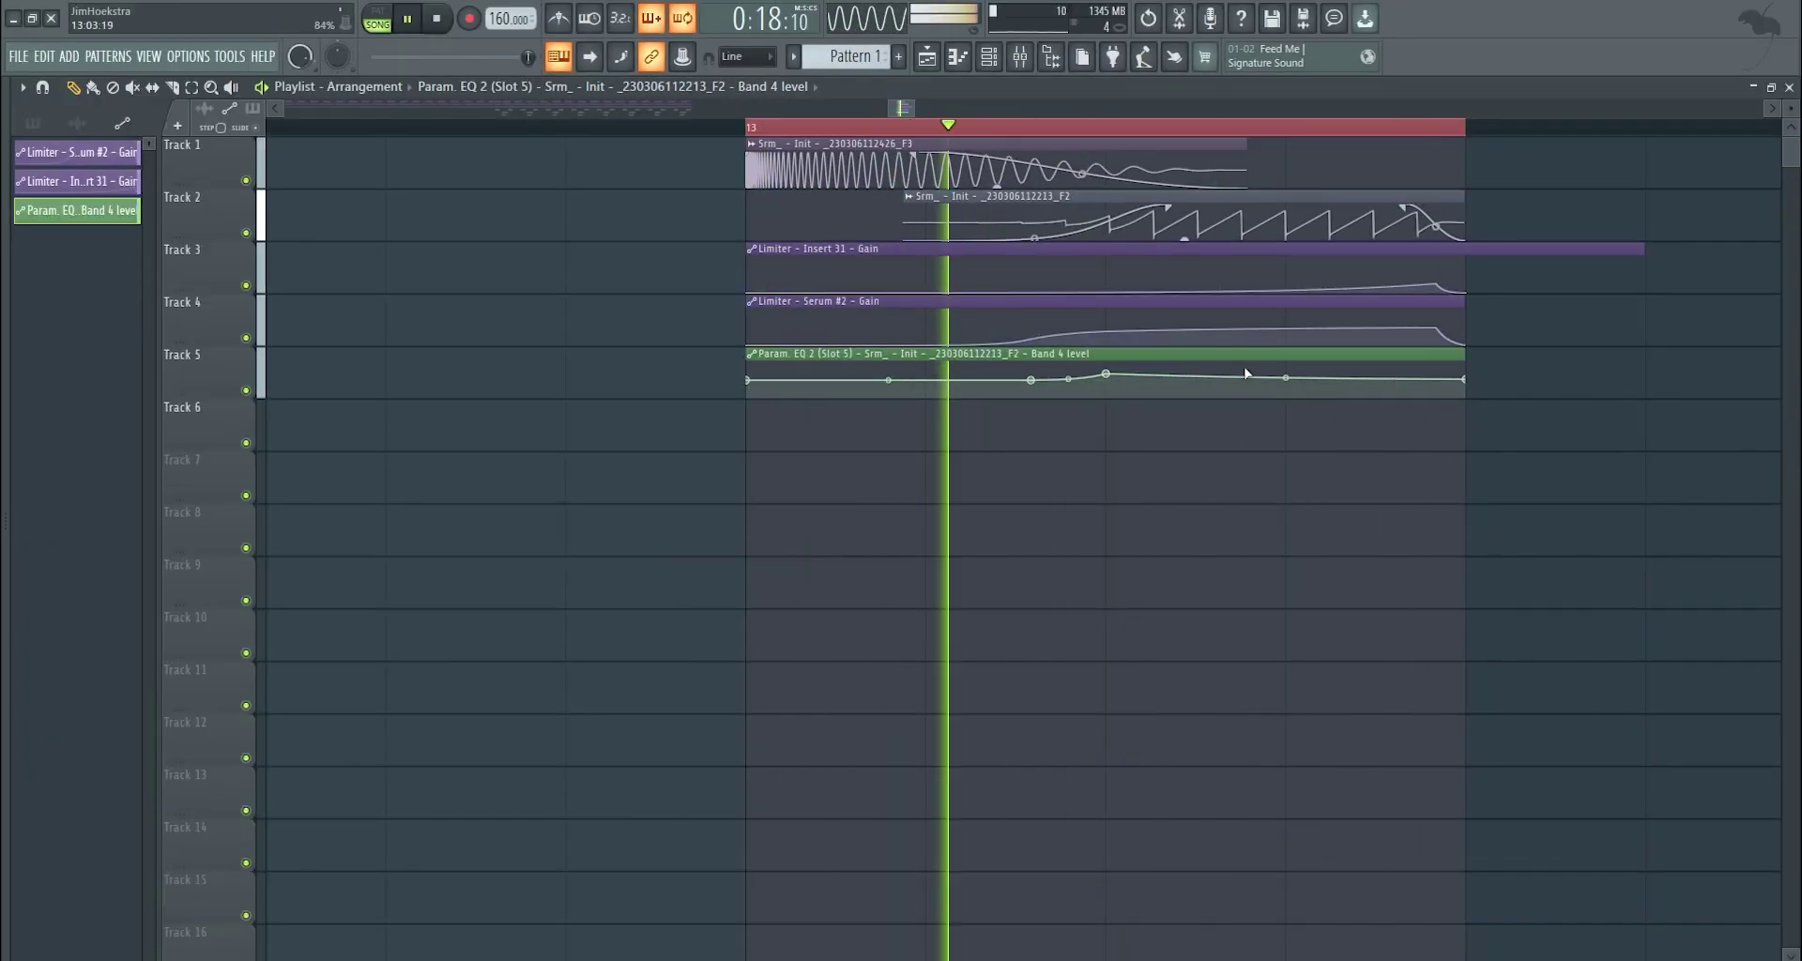
Reshape the Limiter – Insert 31 – Gain automation into a more even rise and audition it.
key("space")
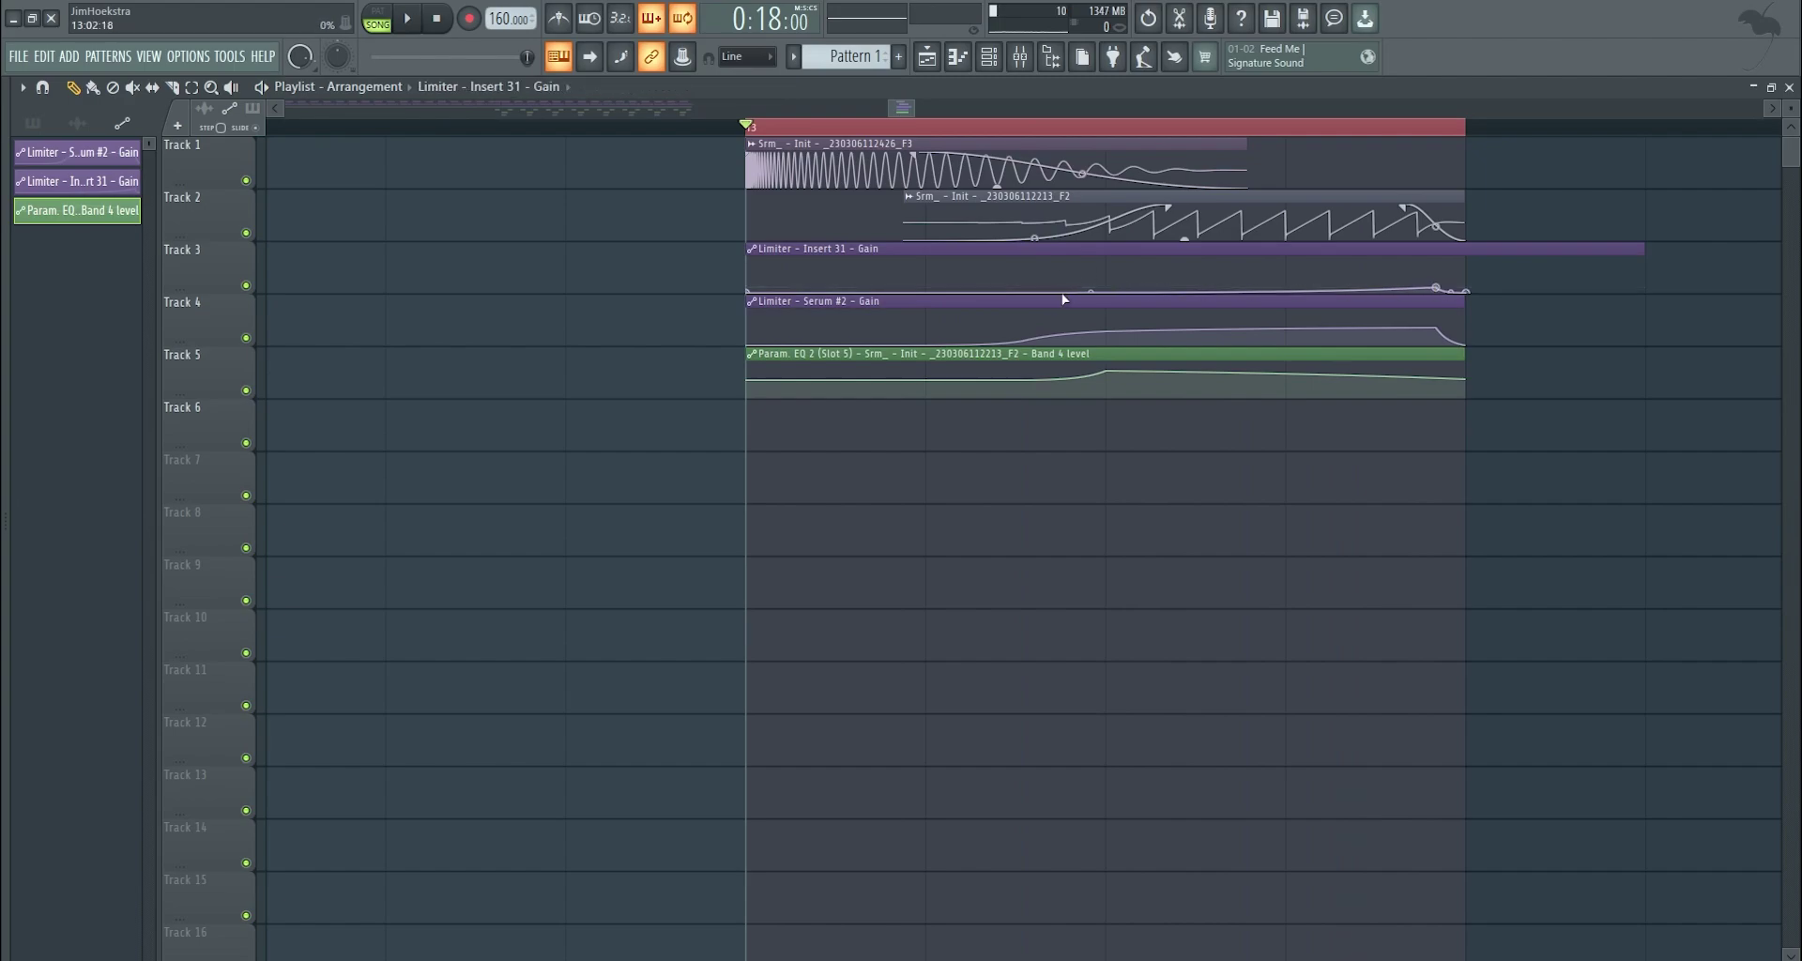
key("space")
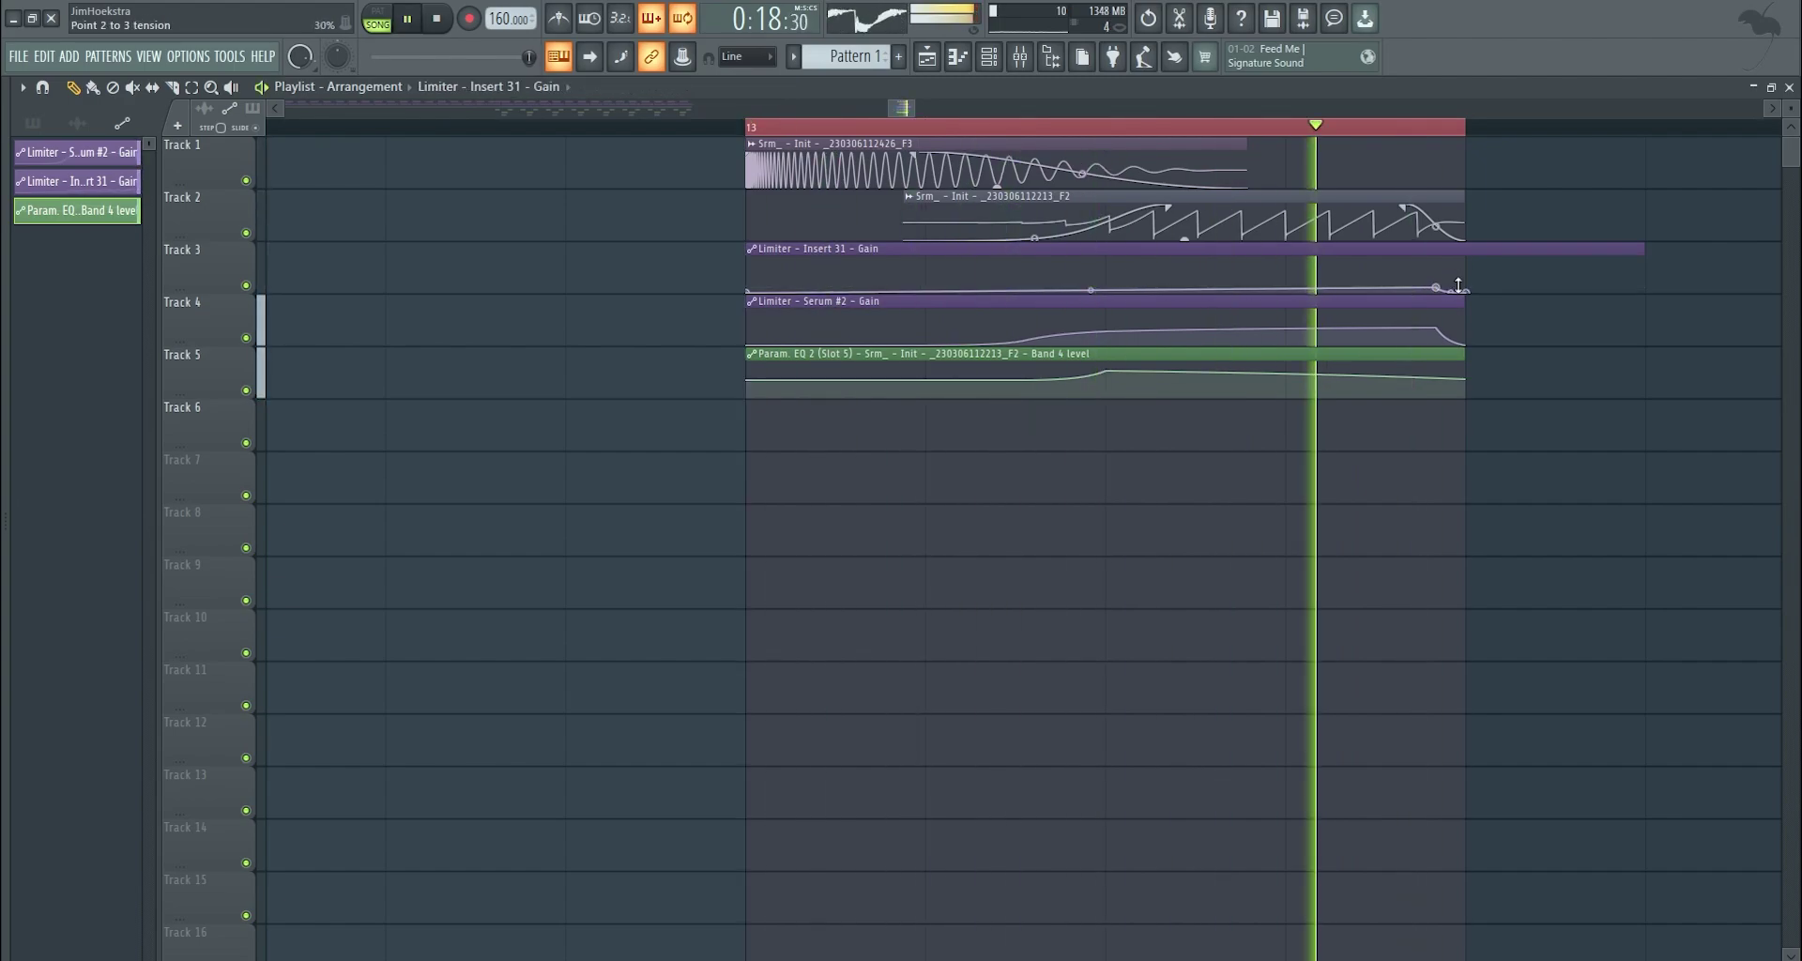
key("space")
Route Insert 31 only to Insert 33 and lower Insert 31's fader during playback.
left_click(1019, 58)
left_click(1712, 272)
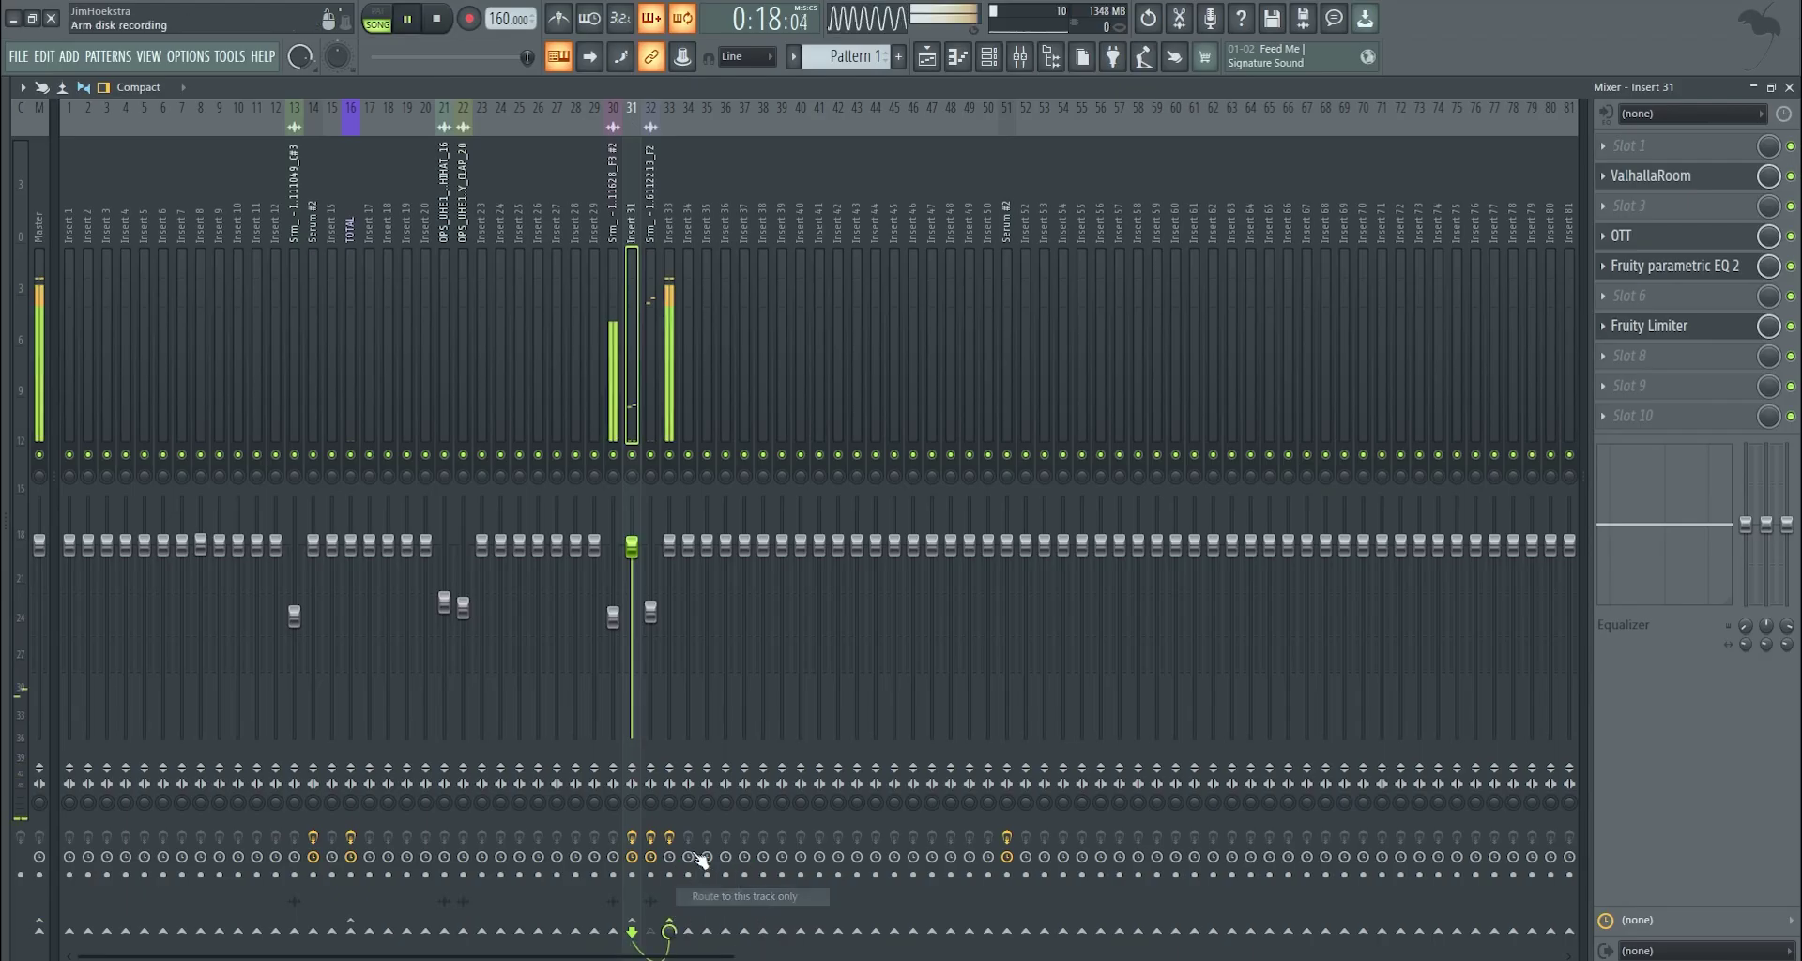
left_click(670, 225)
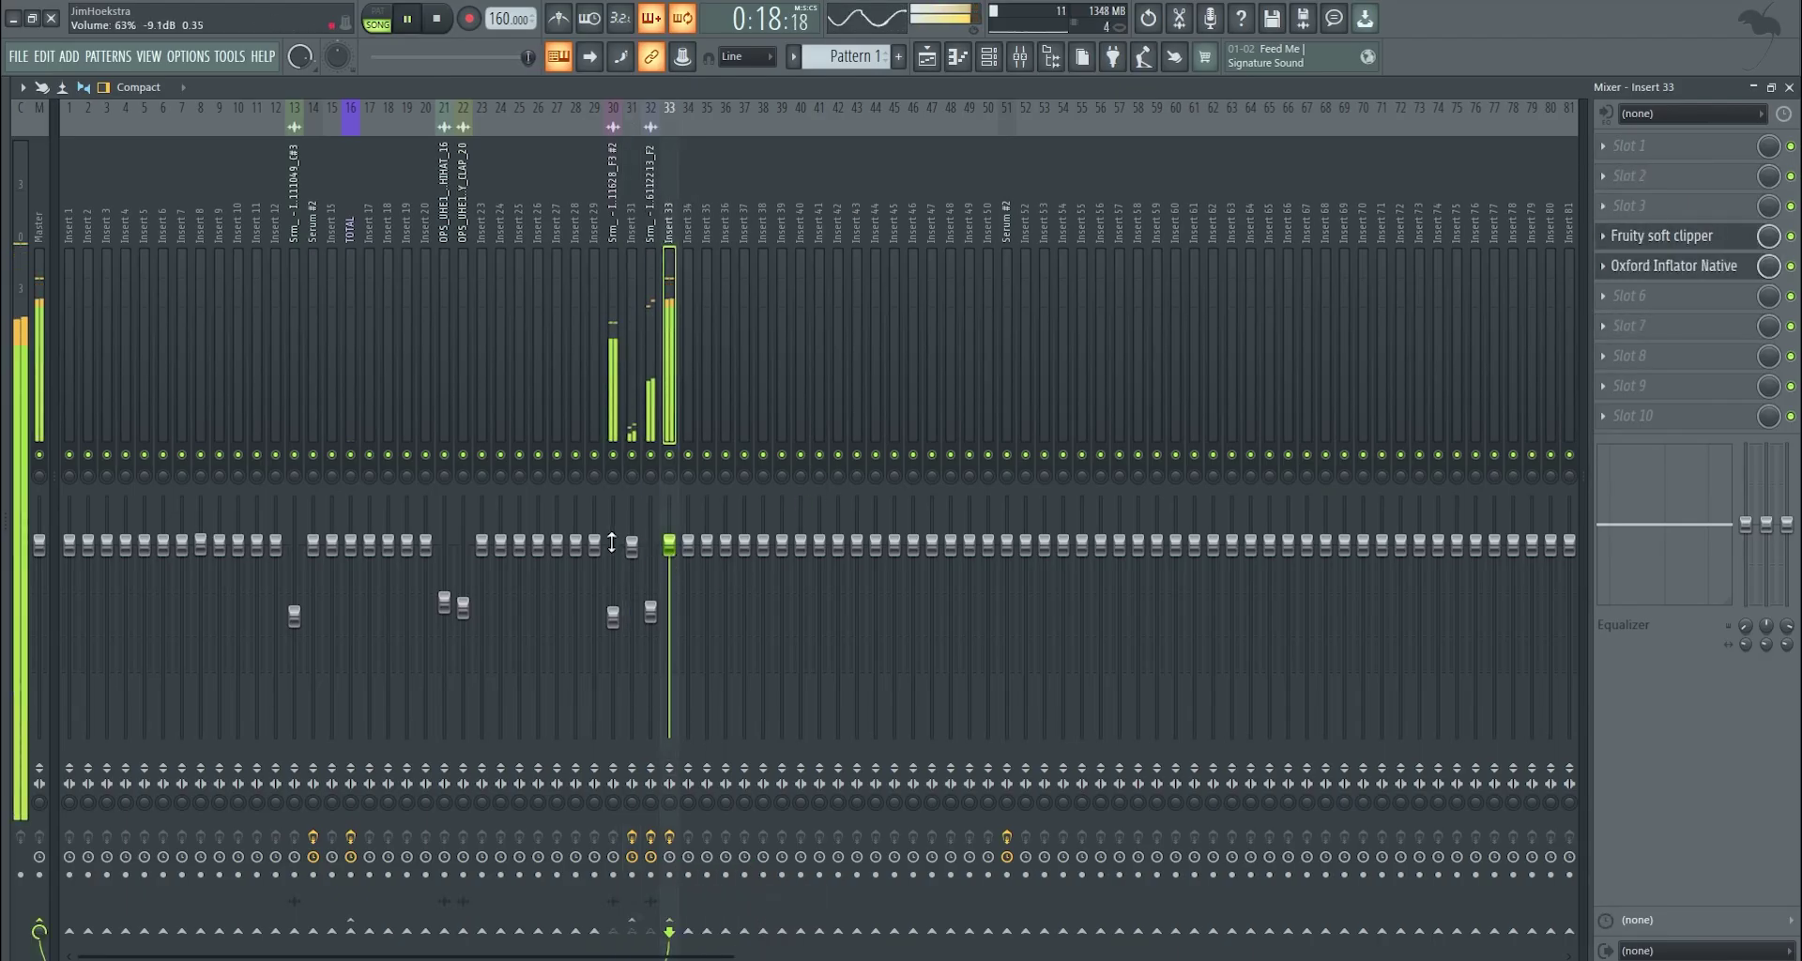
left_click_drag(632, 546, 632, 549)
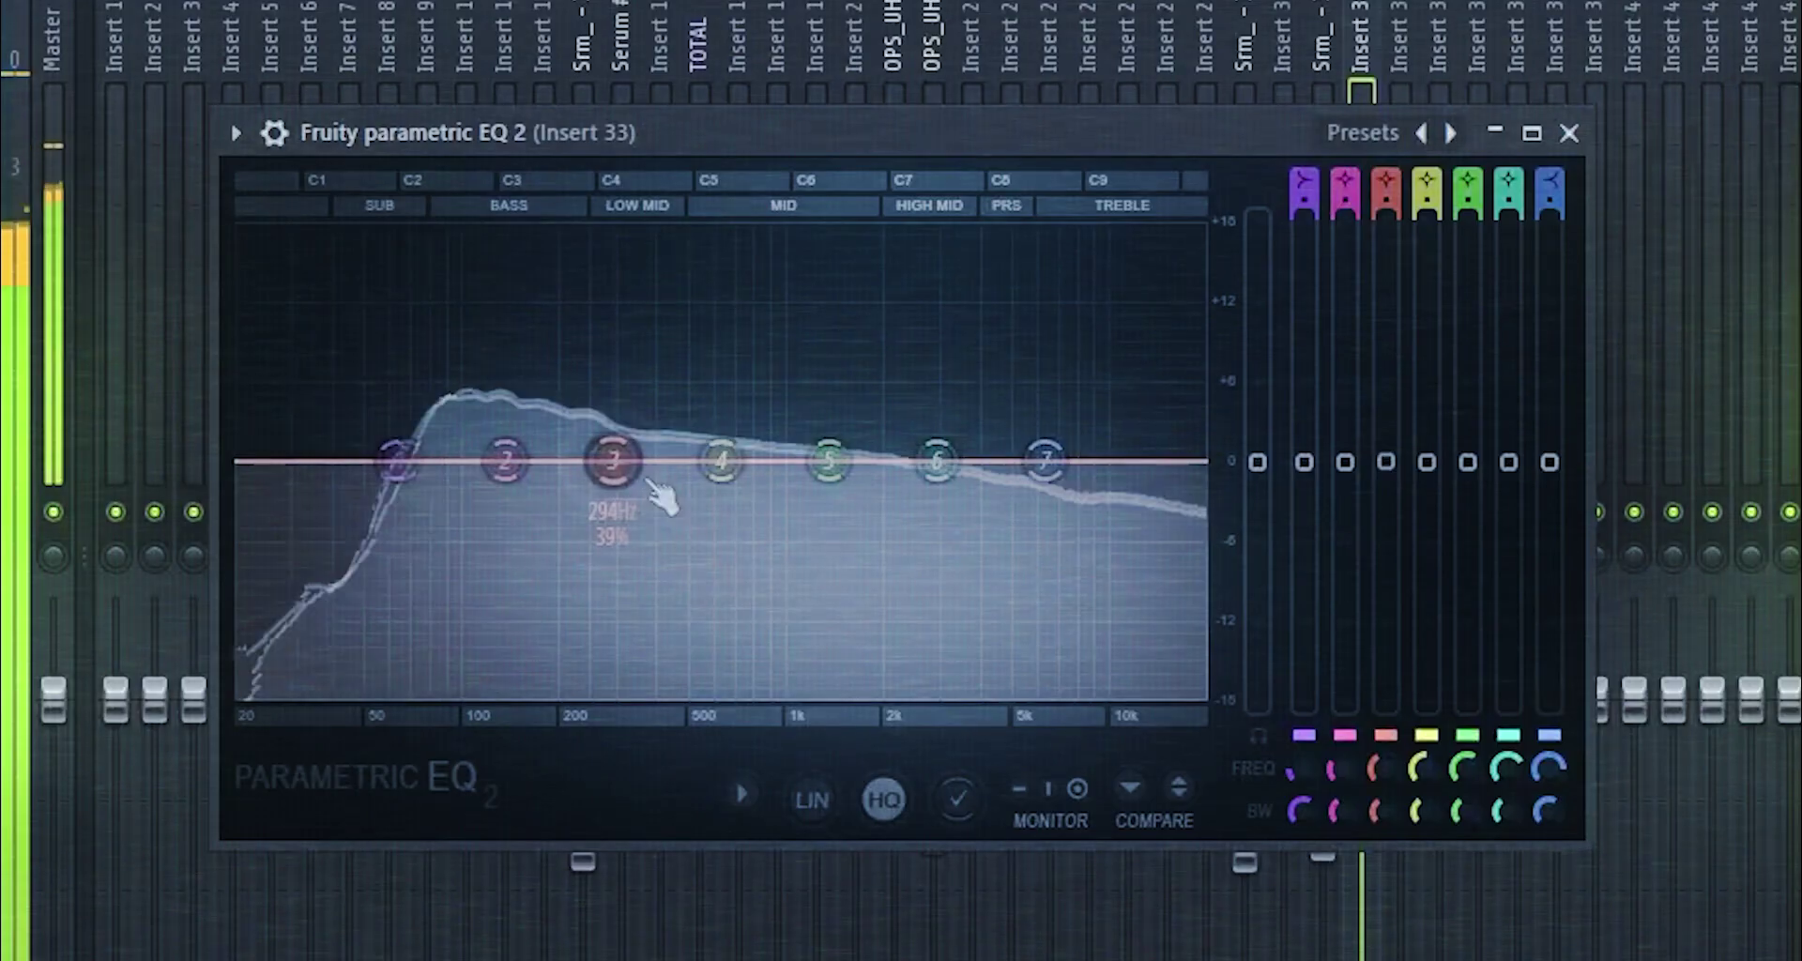
In Insert 33's Fruity parametric EQ 2, slightly boost band 3 in the sub range, band 4 in the low mids and band 7 in the treble.
left_click_drag(311, 438, 184, 394)
left_click_drag(361, 374, 345, 433)
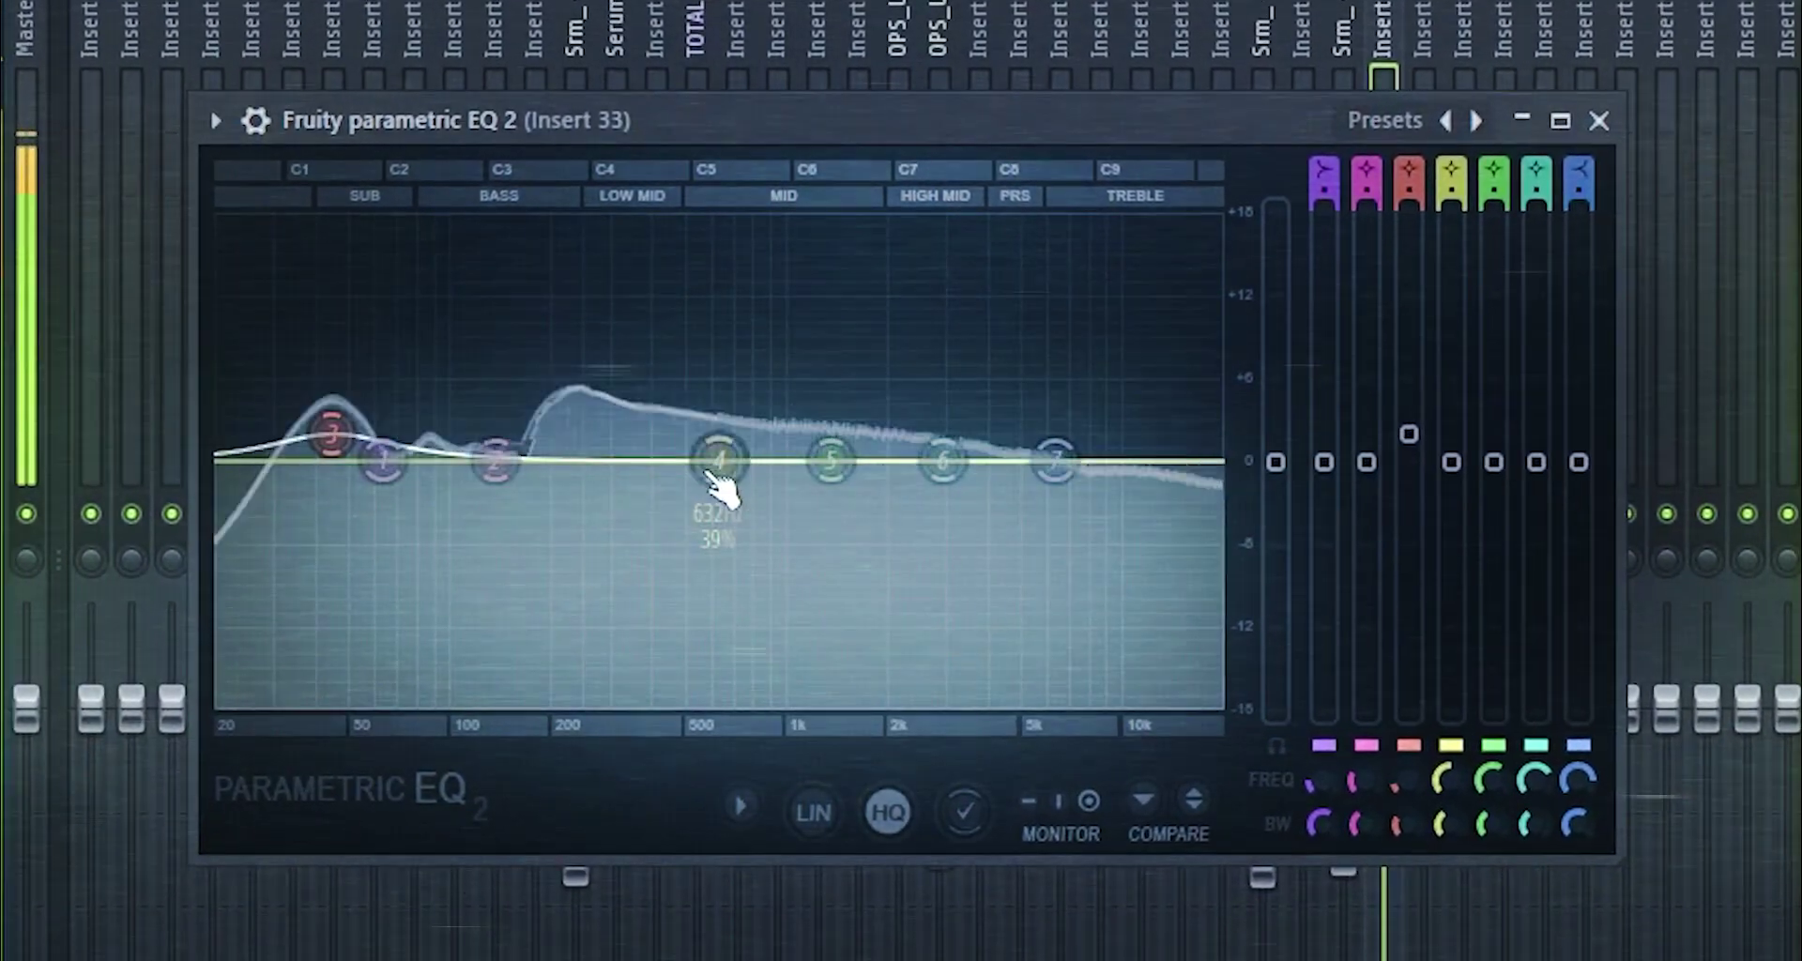
left_click_drag(718, 470, 625, 428)
left_click_drag(1069, 460, 1192, 427)
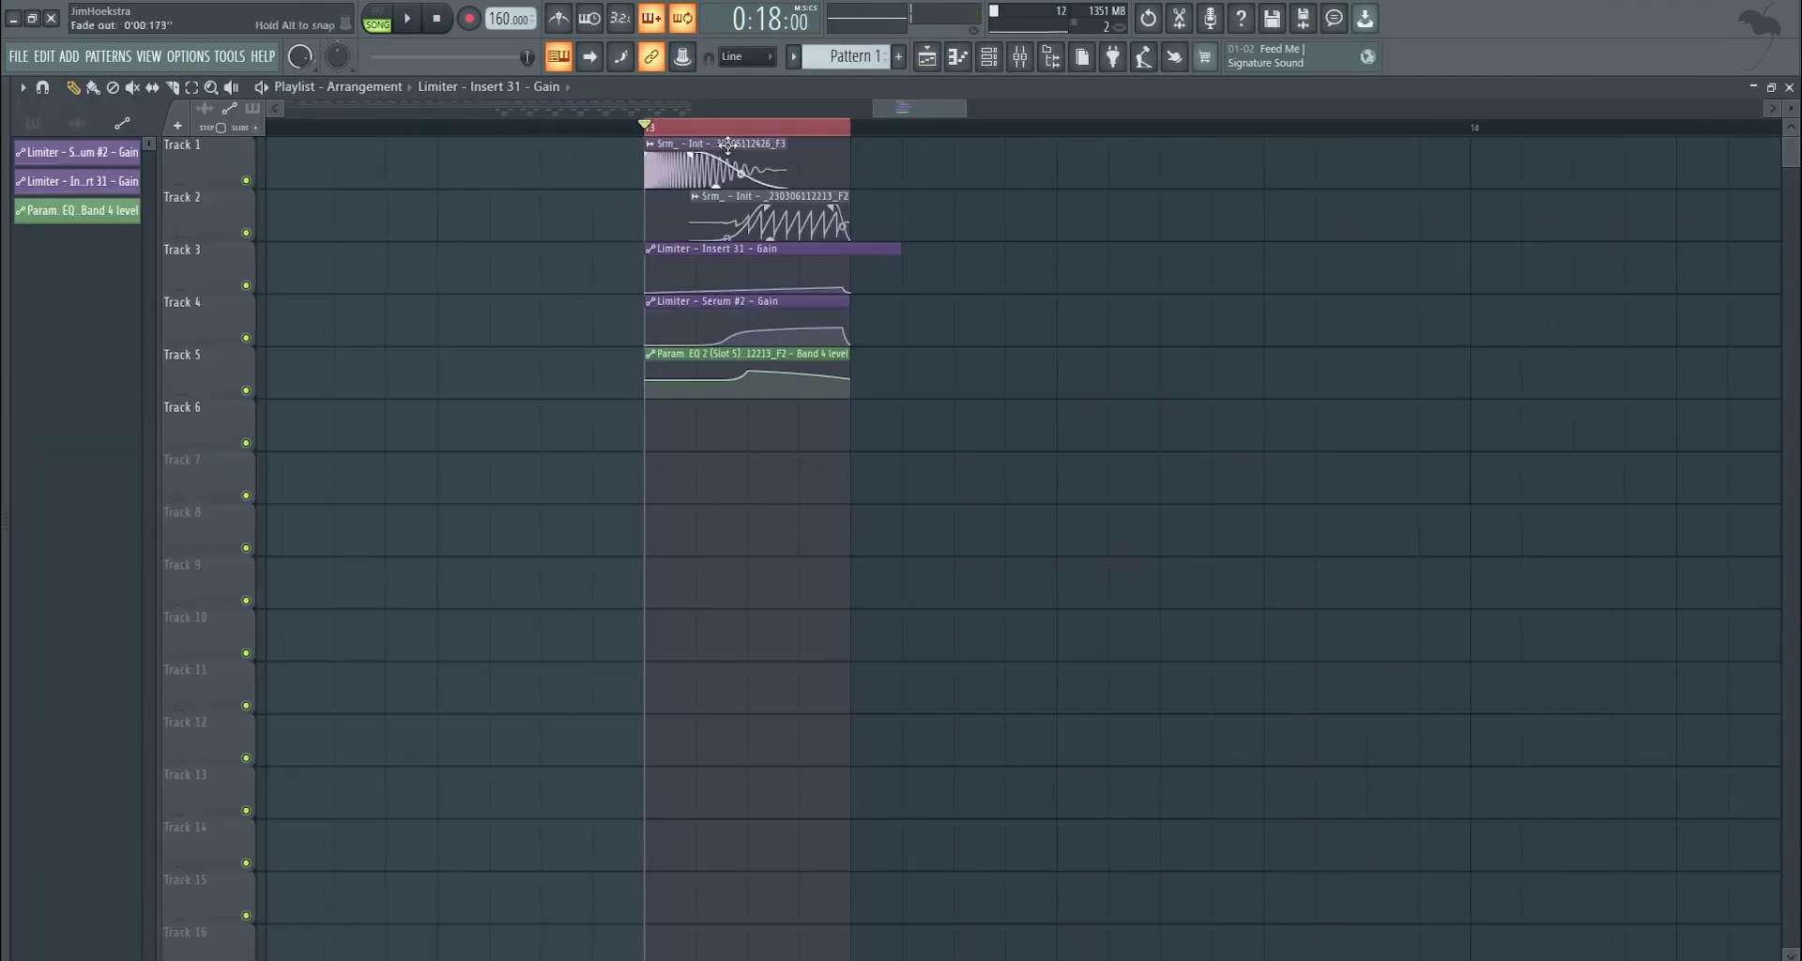
Extend the playlist loop selection beyond the end of the kick and bass clips and play it.
left_click_drag(845, 126, 1052, 125)
key("space")
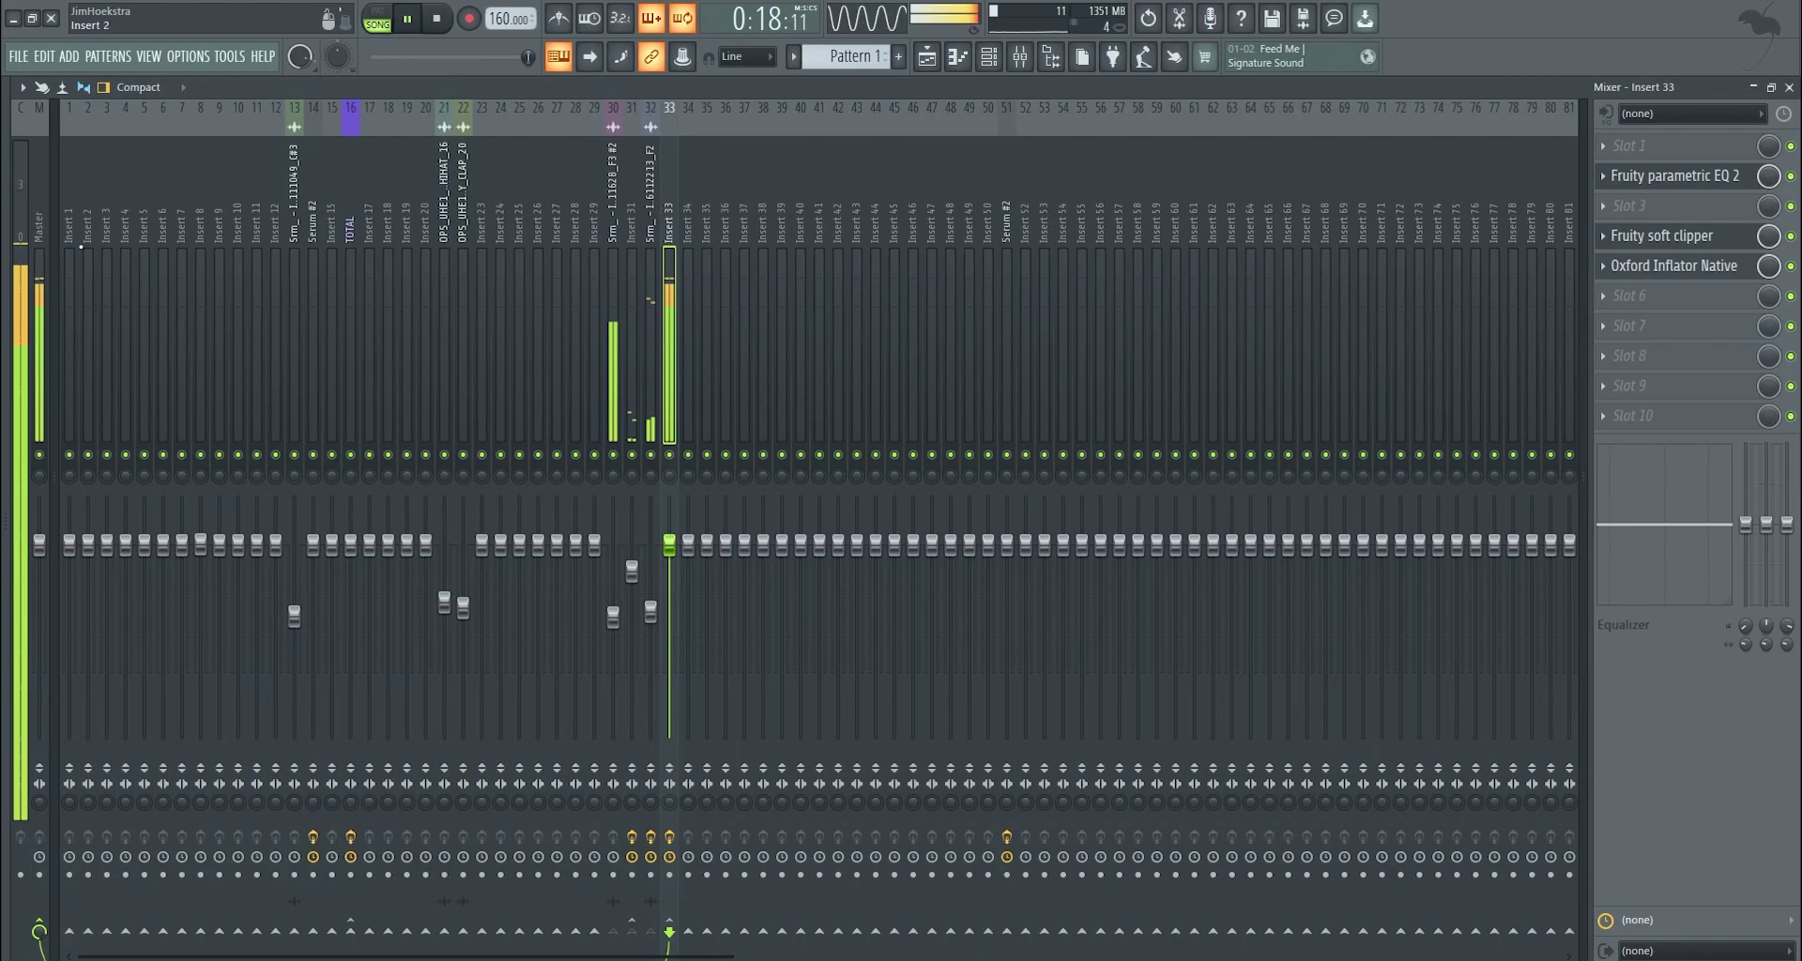
Stop playback, load Edison into the Master track's first effect slot and arm it to record on input.
left_click(39, 247)
key("space")
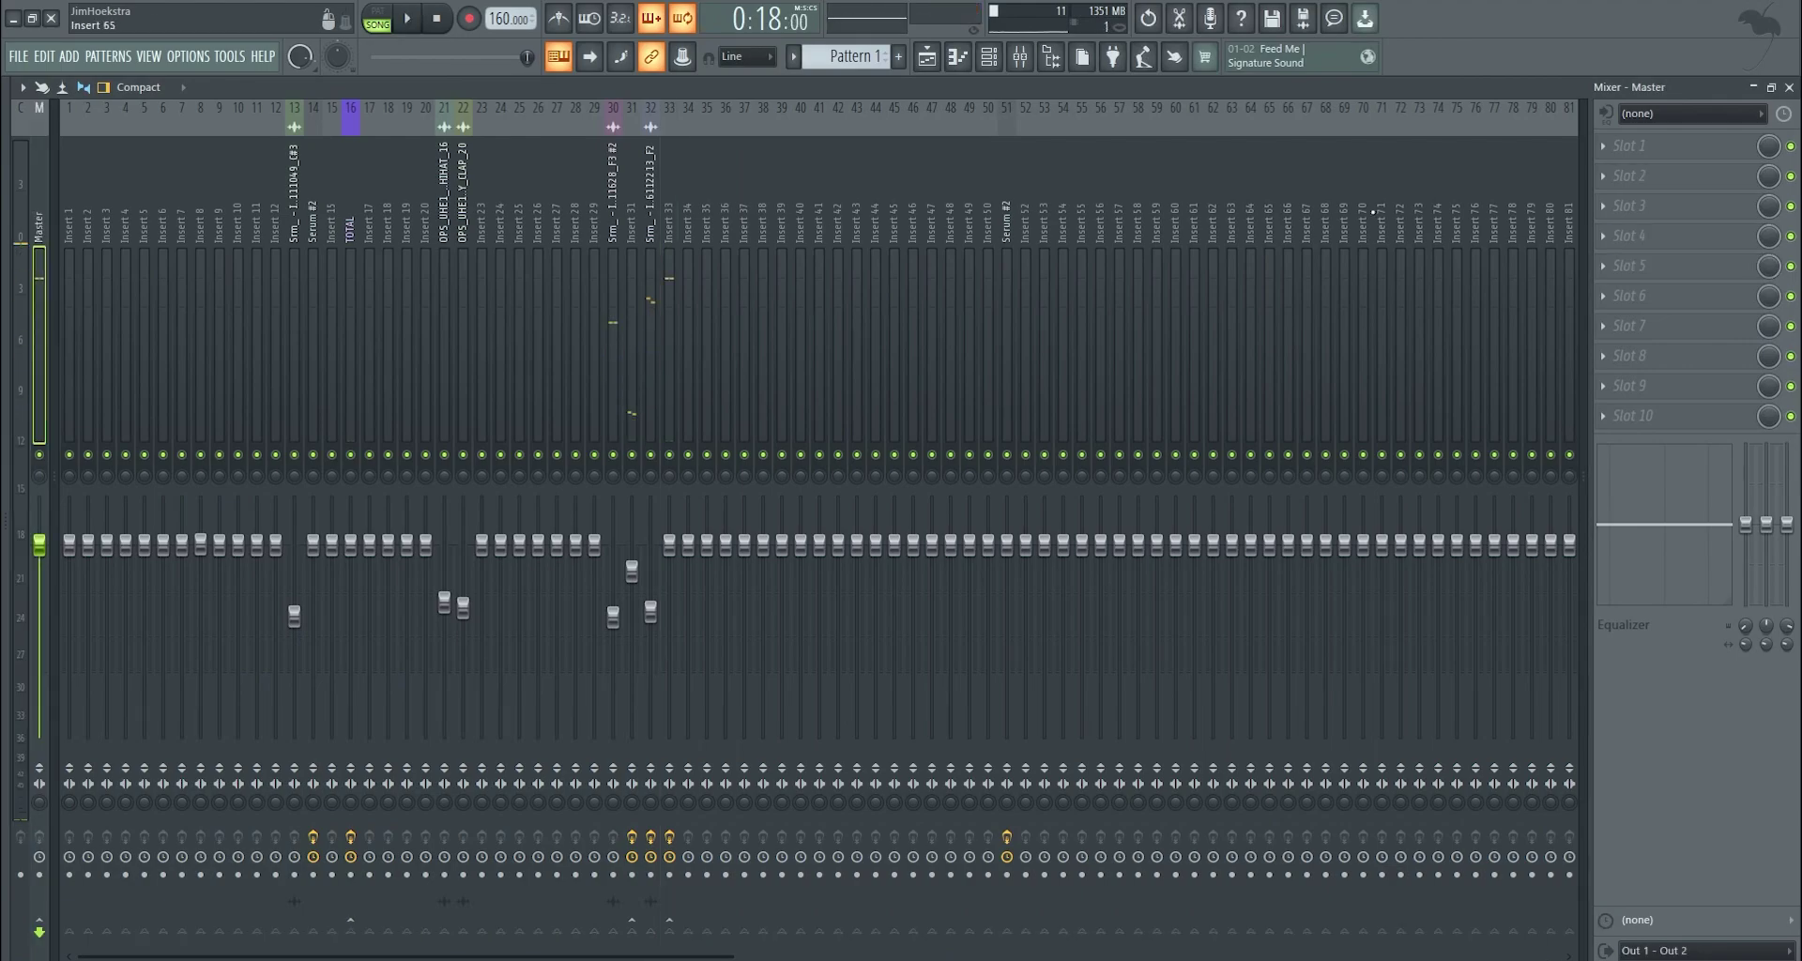
left_click(1604, 145)
mouse_move(1638, 161)
left_click(1458, 130)
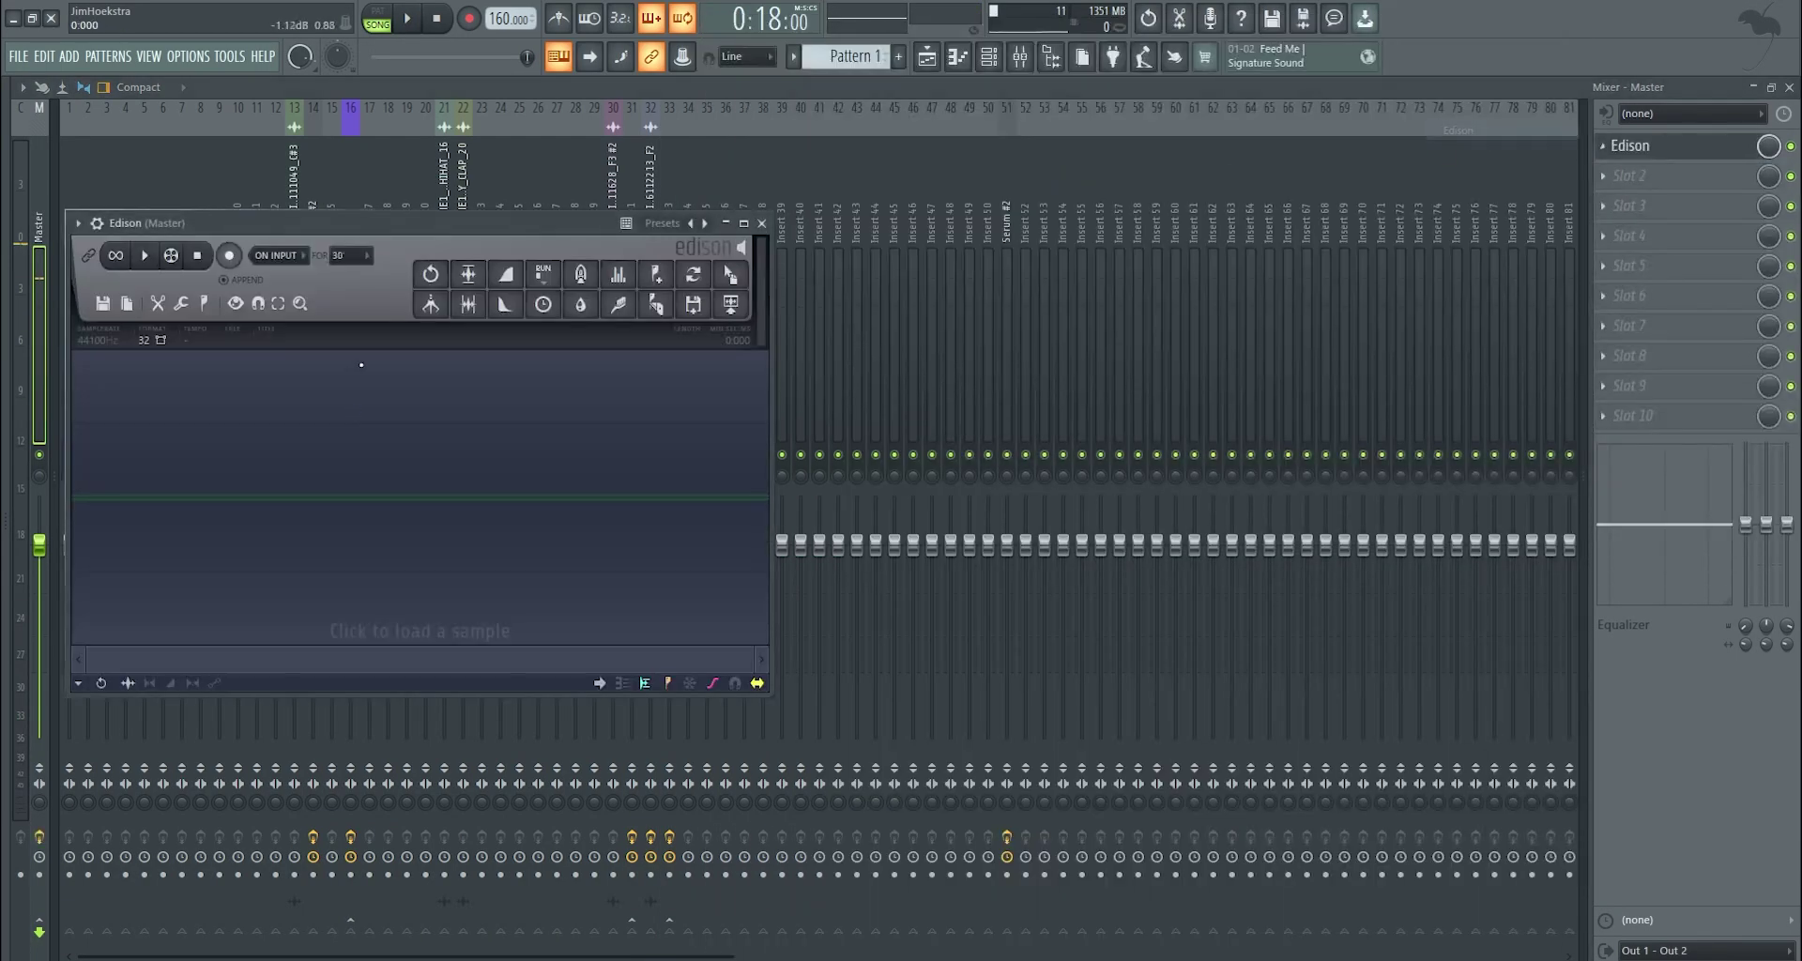
left_click(228, 256)
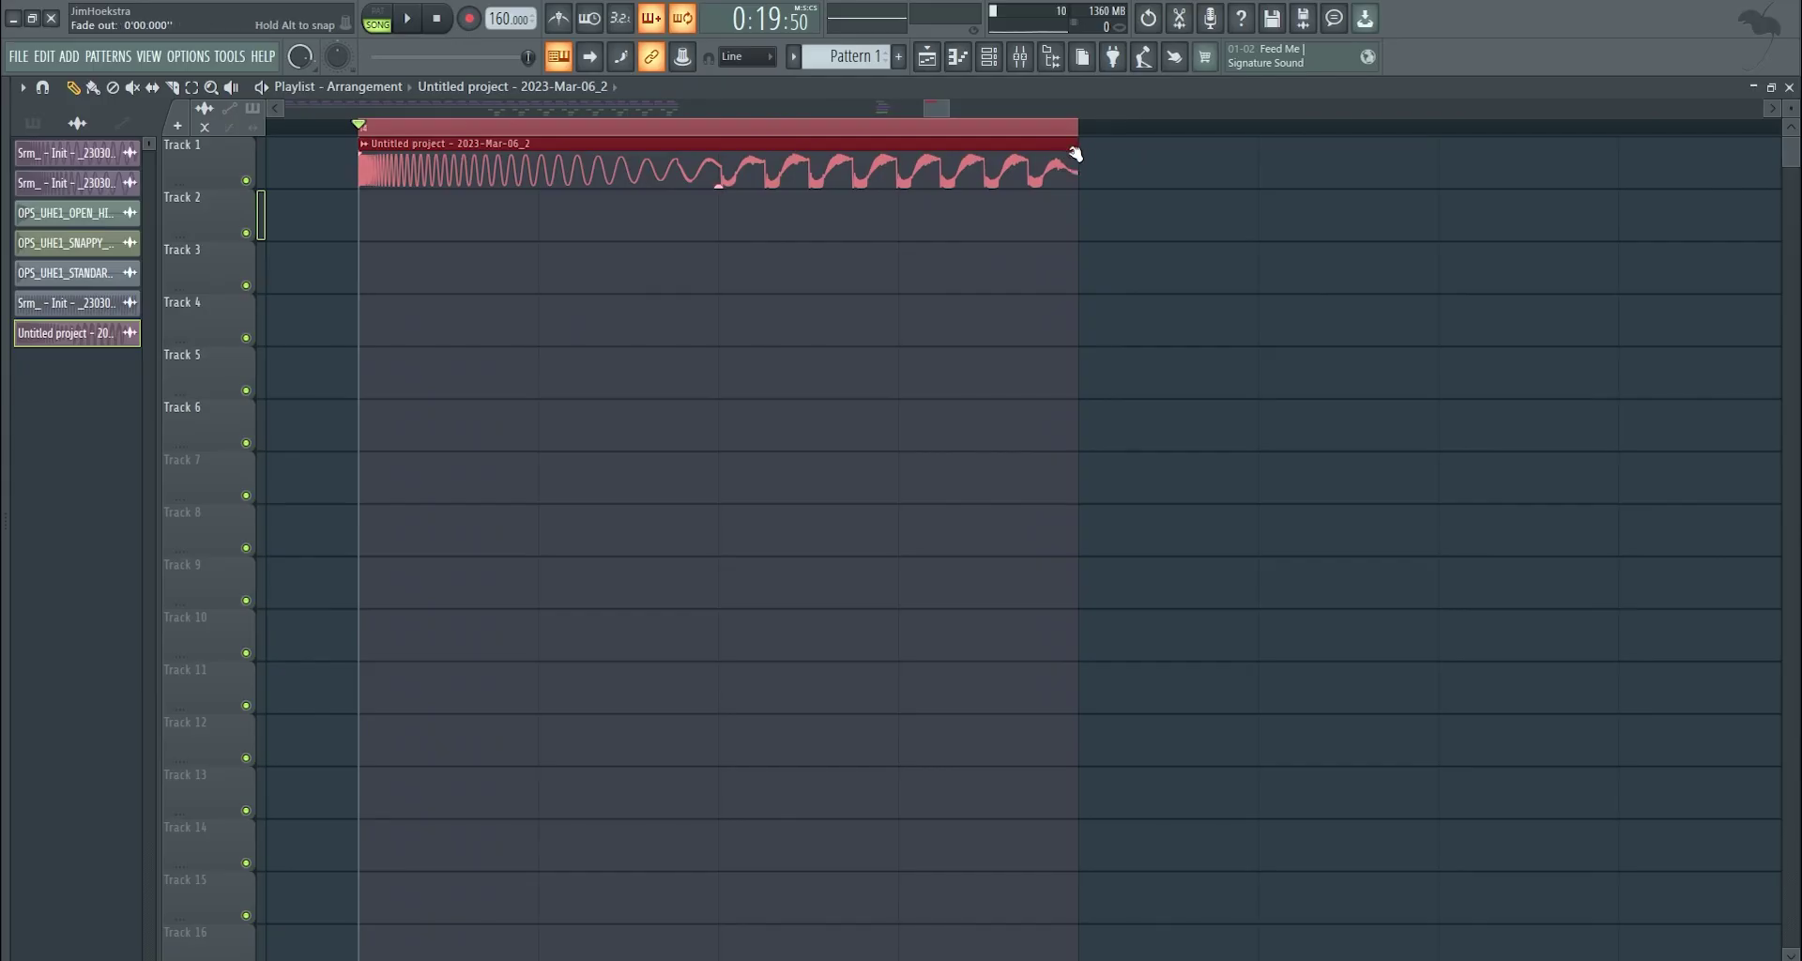
Duplicate the rendered kick-and-bass clip back to back from bar 14 to bar 17 and audition the sequence.
scroll(745, 245, "down", 5)
left_click_drag(787, 222, 1164, 218)
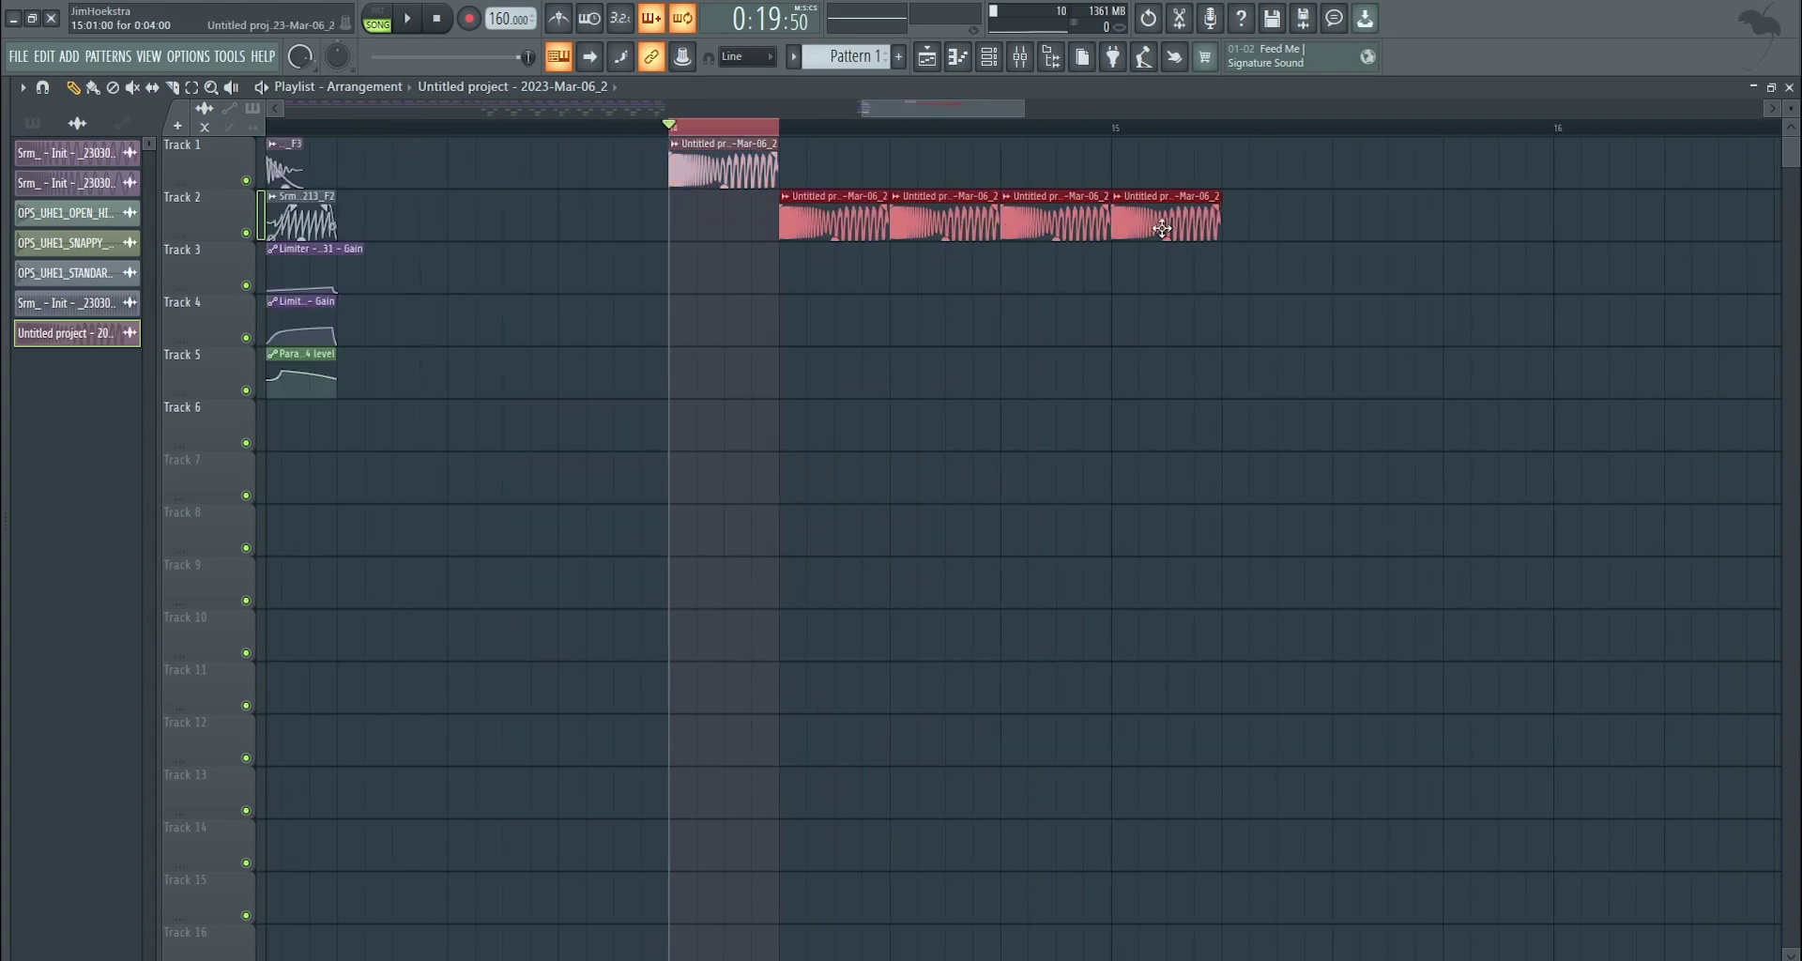
scroll(841, 272, "down", 3)
key("space")
mouse_move(886, 255)
left_mouse_down()
mouse_move(1007, 271)
mouse_move(1119, 249)
left_mouse_up()
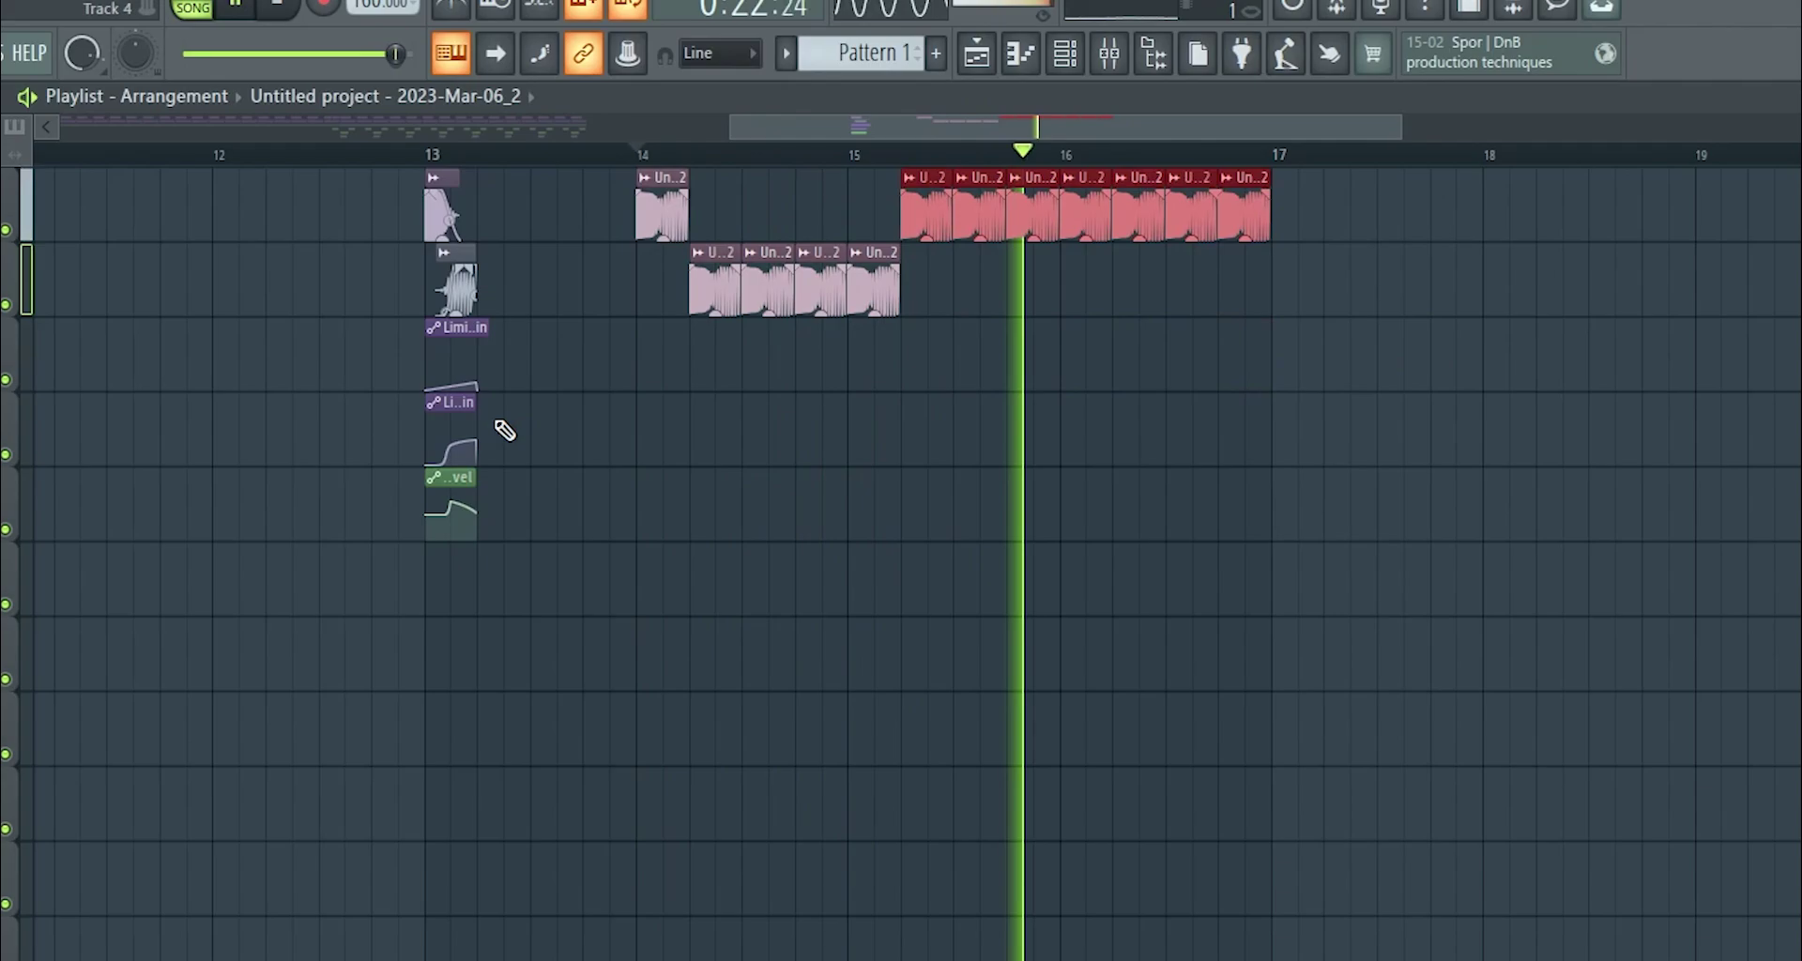
scroll(639, 396, "up", 5)
key("space")
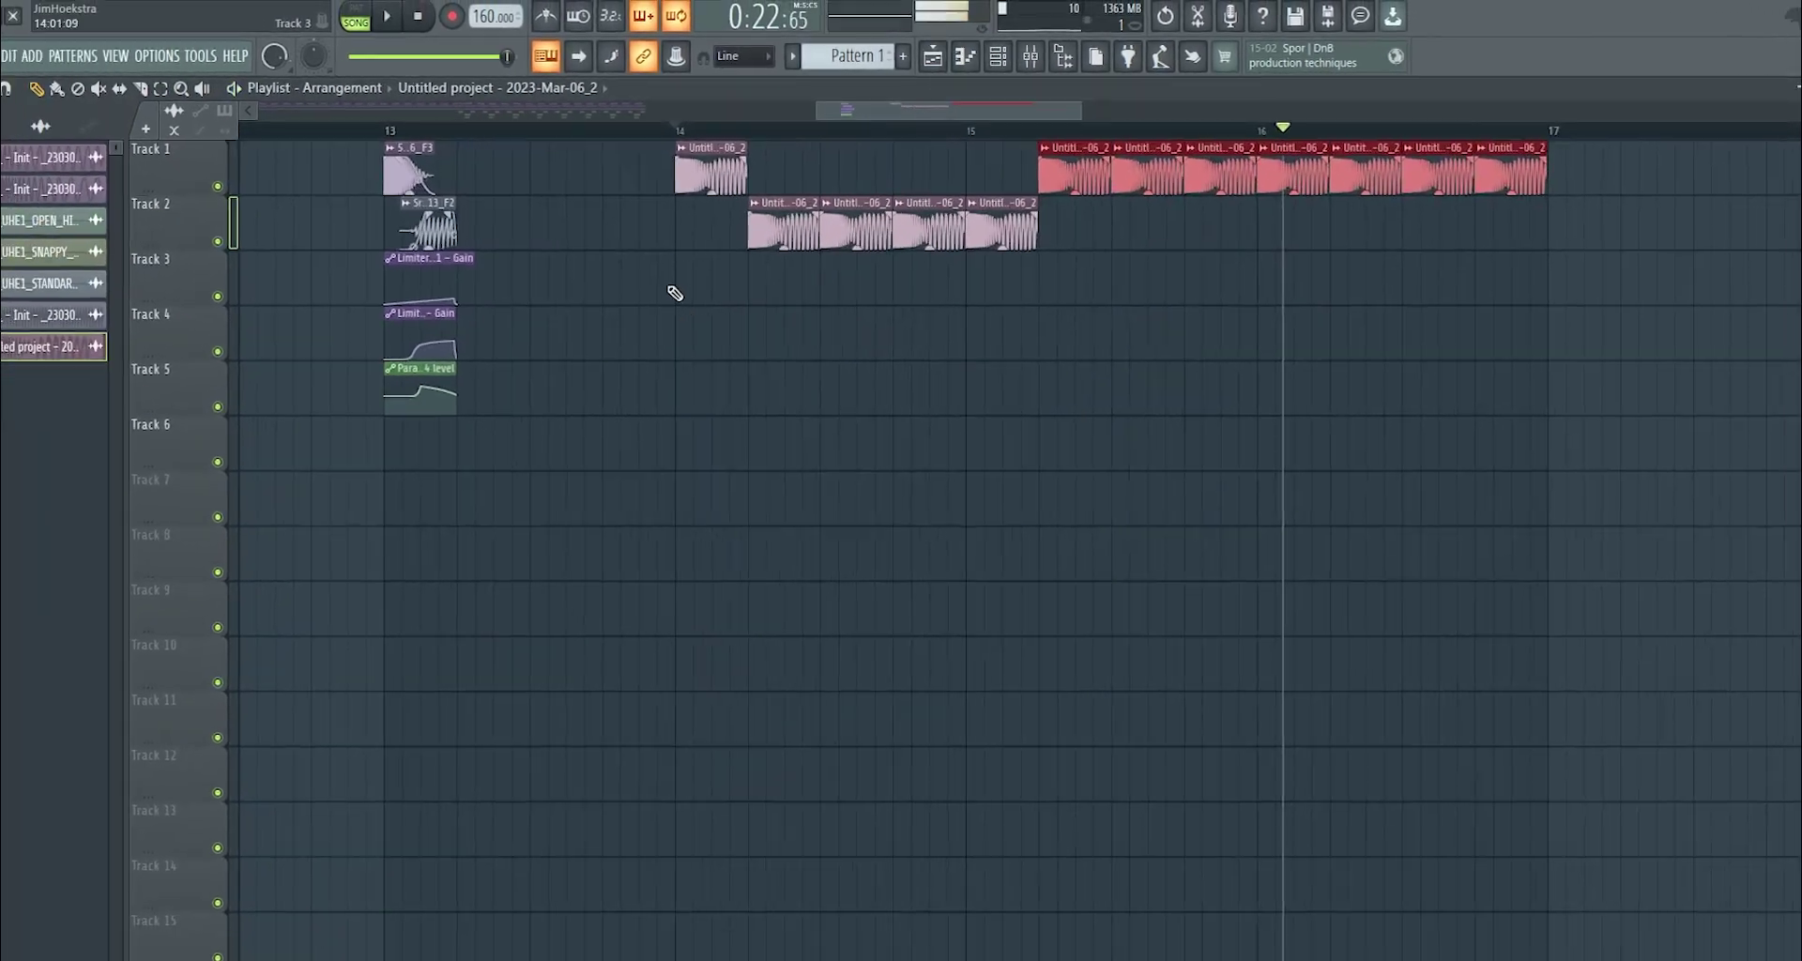
Gather the duplicated rendered clips into one continuous row on Track 1, starting at bar 14.
left_click_drag(1465, 363, 863, 269)
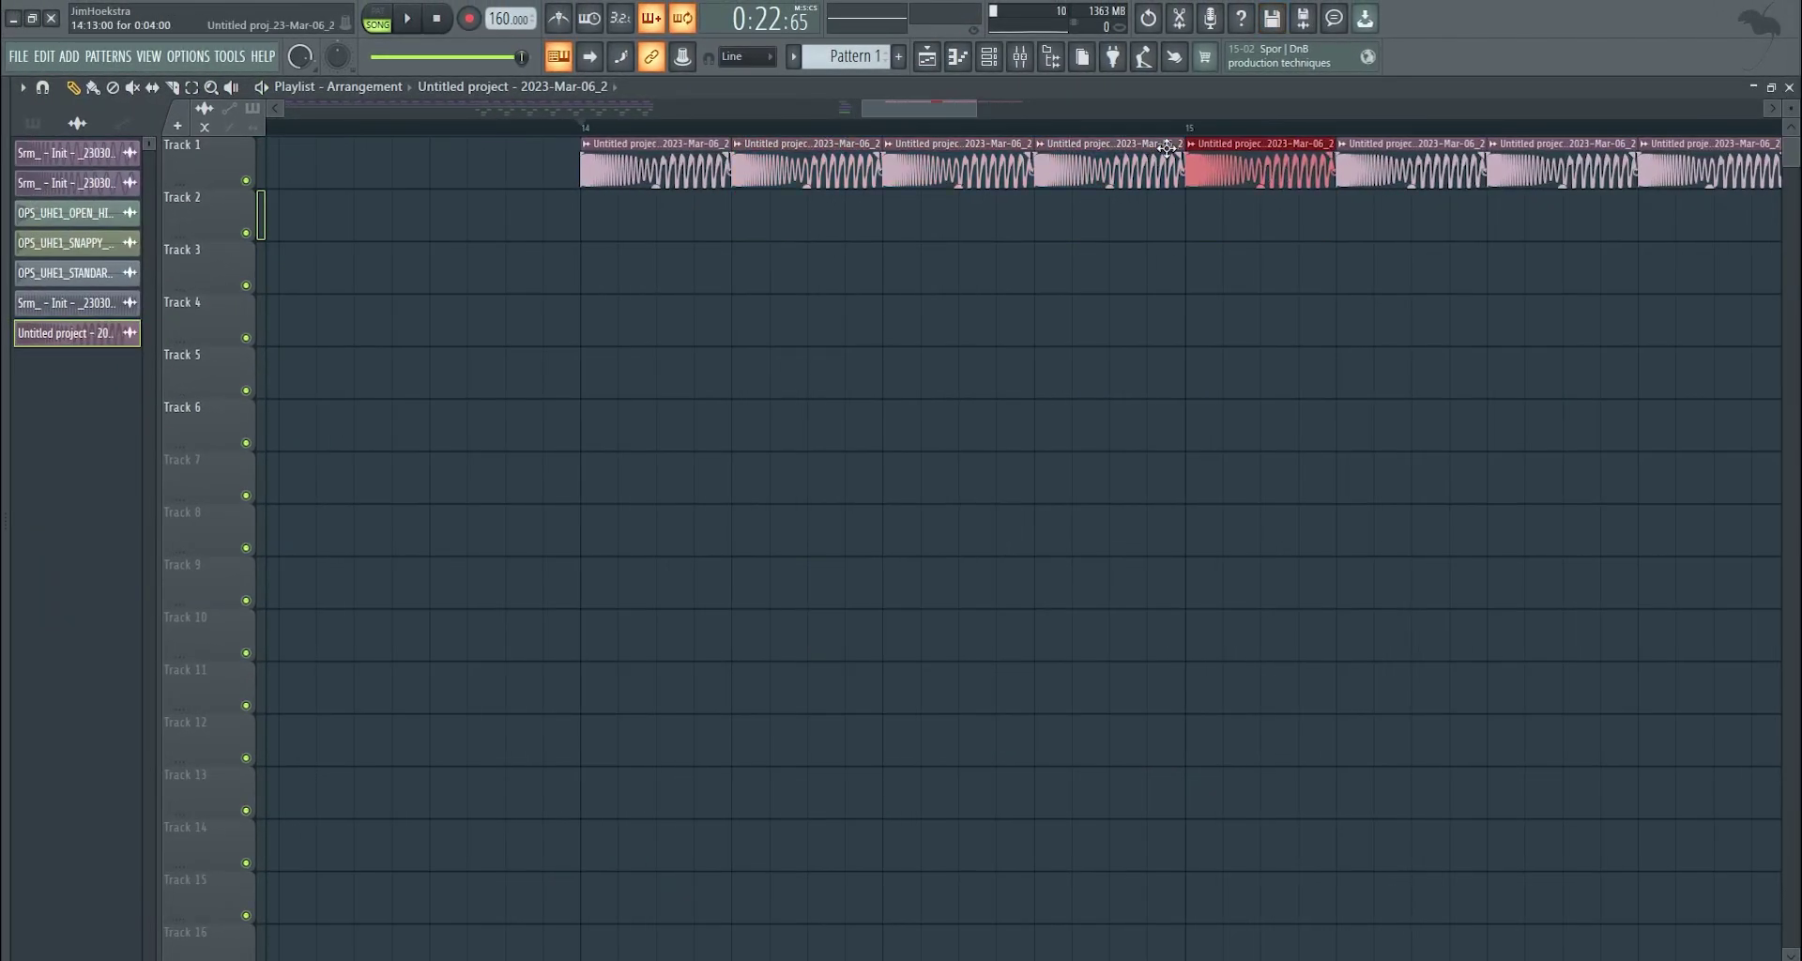
left_click_drag(1172, 144, 1077, 196)
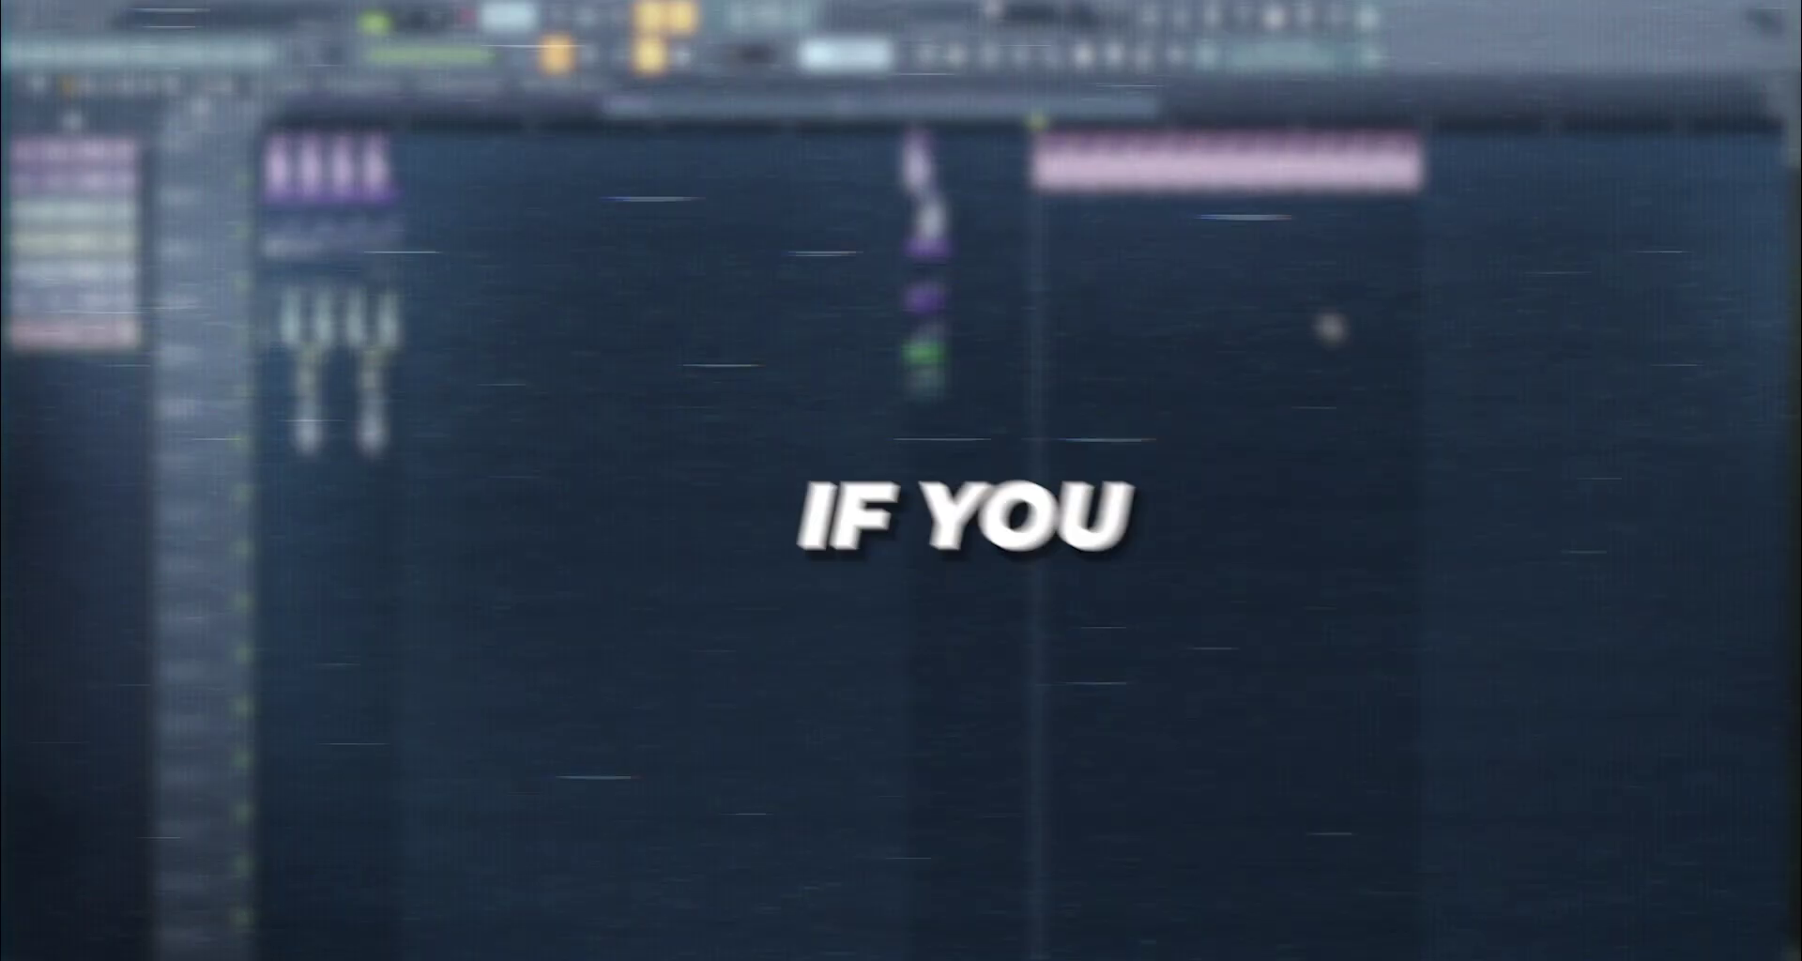